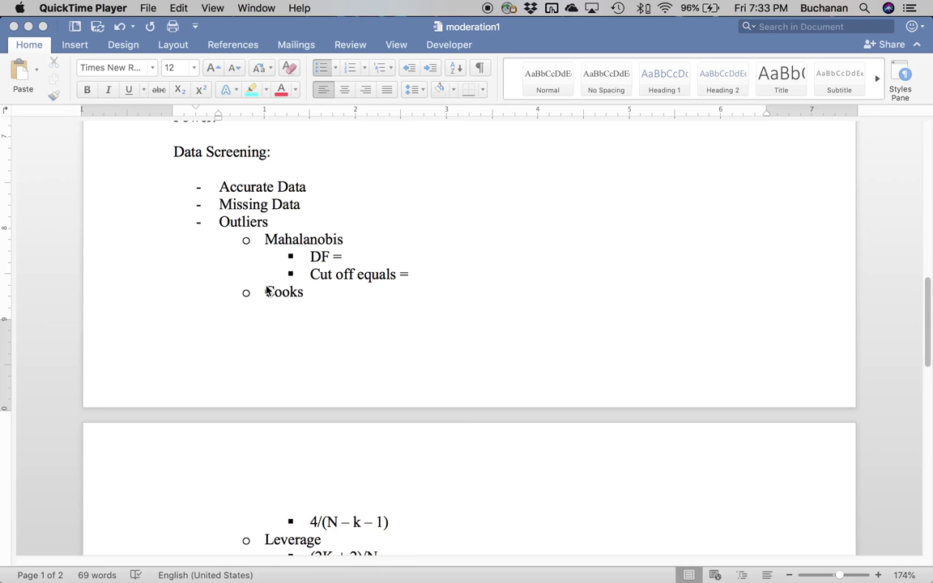
Add the line "Figure out how many IVs going to be." below the Power heading, separated by a blank line
scroll(266, 290, up, 15)
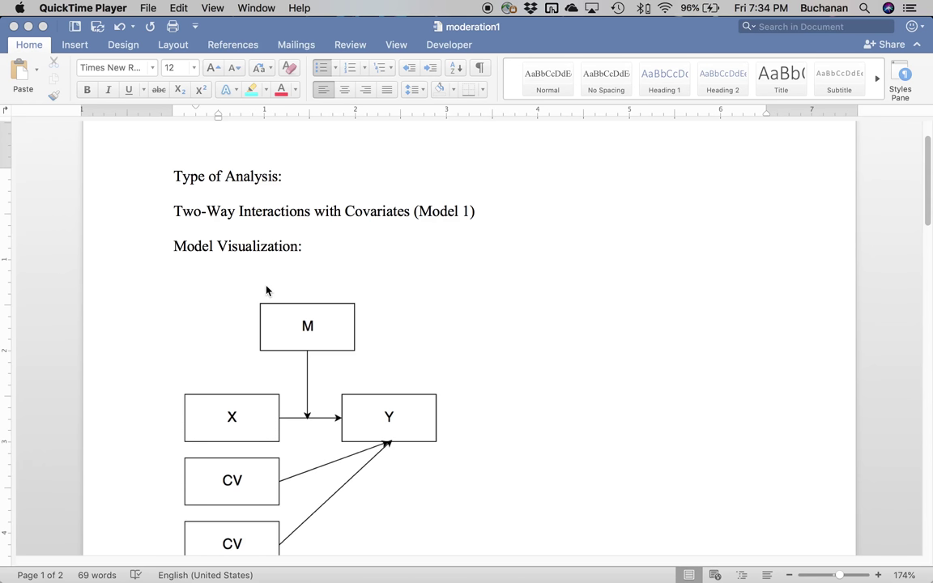
scroll(267, 290, down, 3)
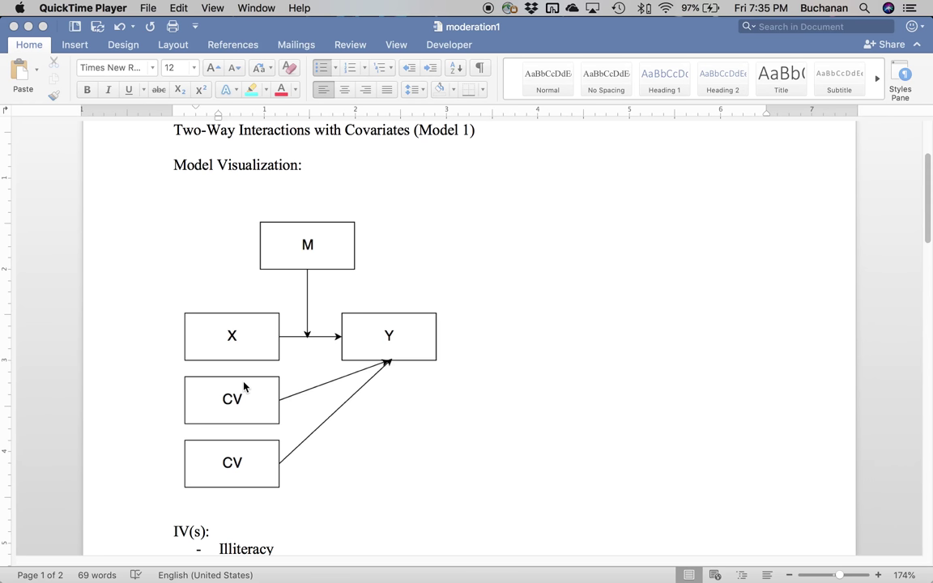
scroll(244, 387, down, 5)
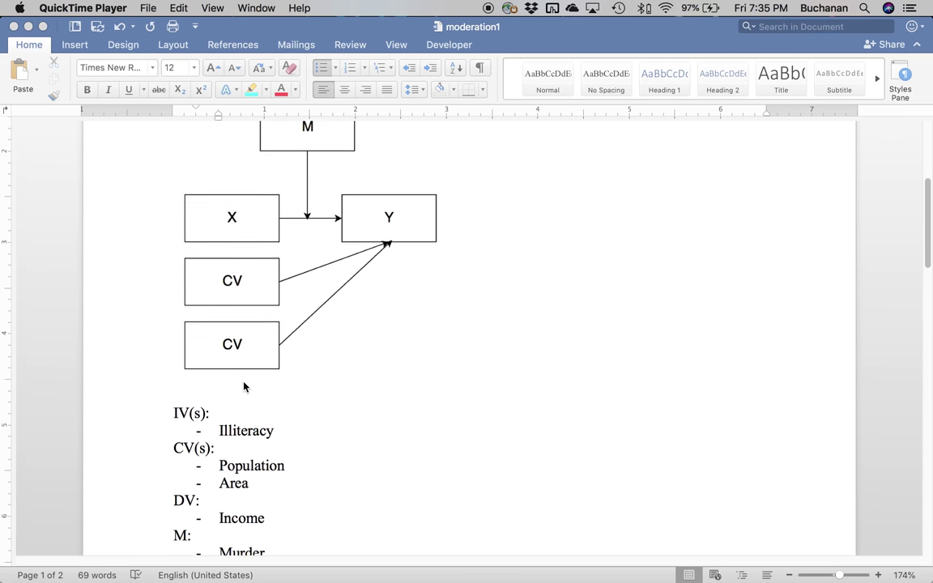
scroll(244, 387, down, 5)
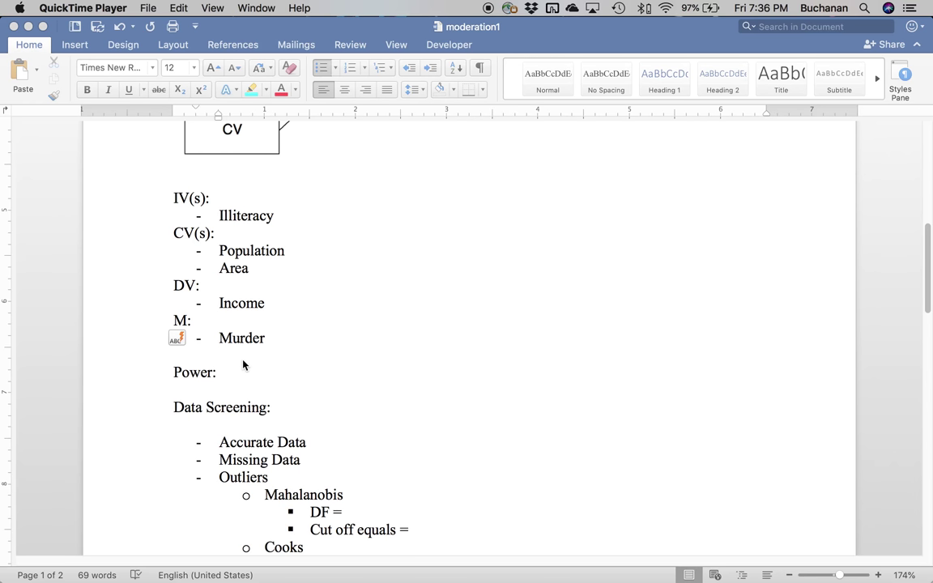
click(224, 372)
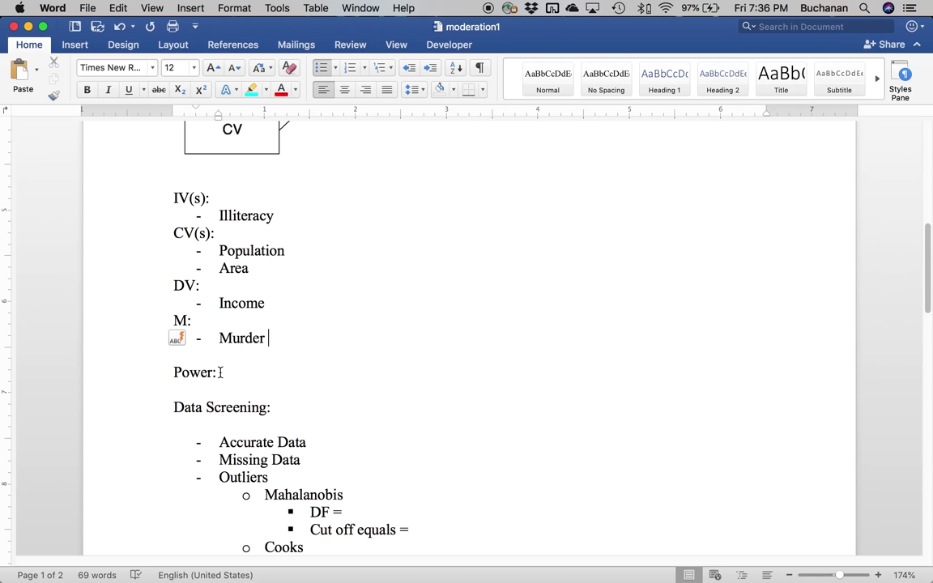
click(219, 373)
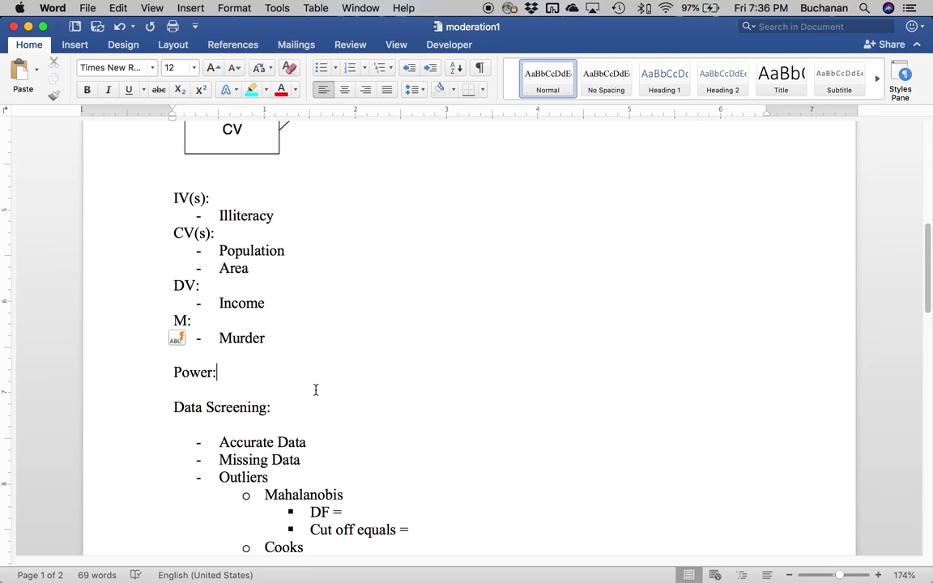
key(Return)
key(Return)
text(Fig)
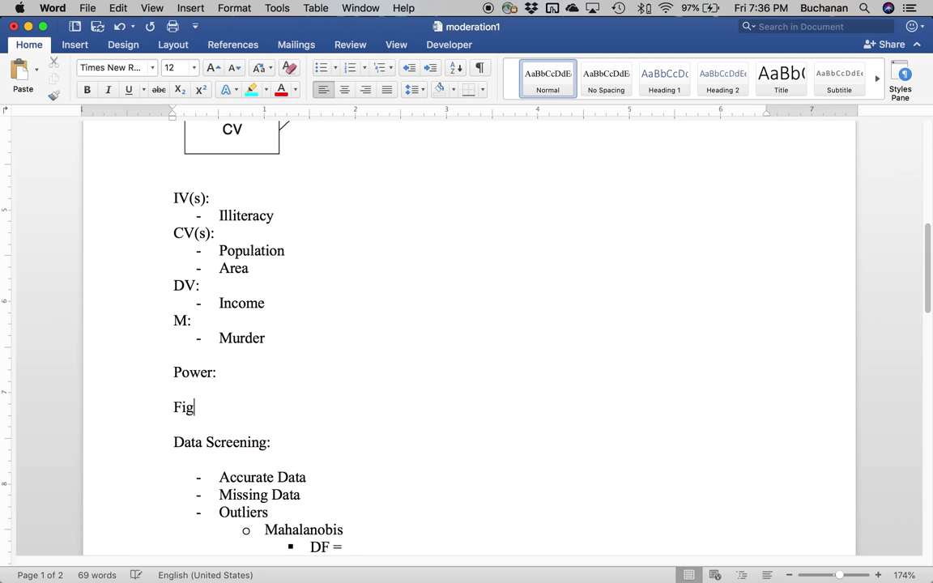
text(ure outhow many IVs going to be)
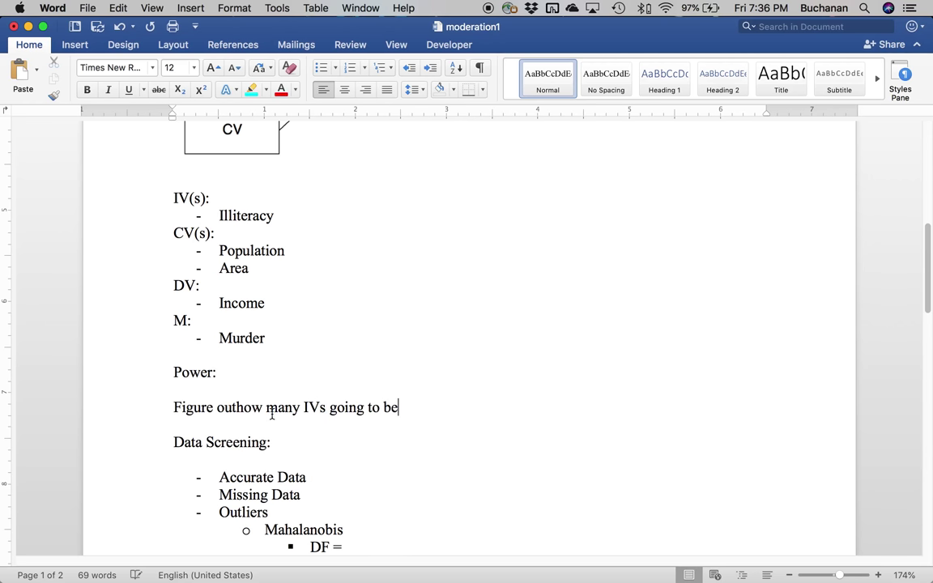
click(236, 407)
click(427, 408)
text(.)
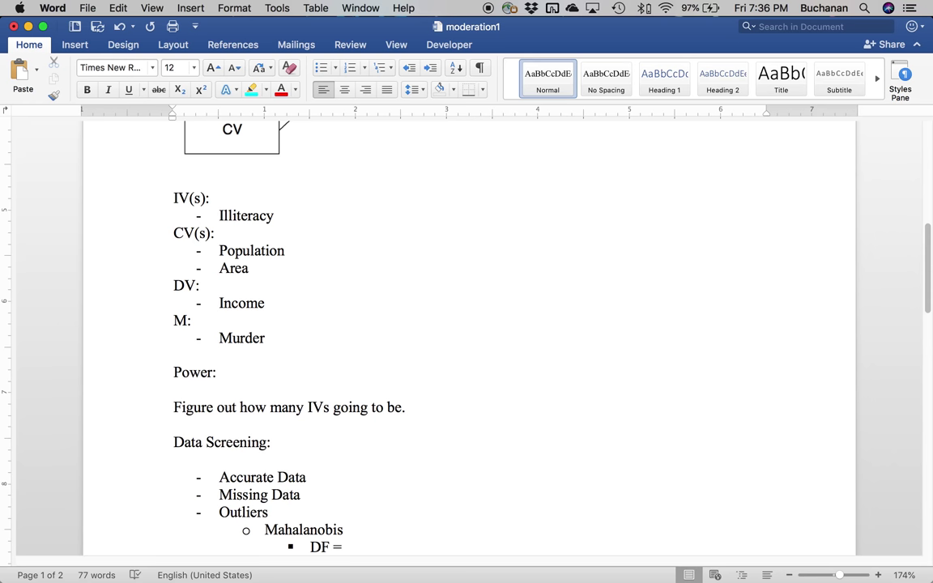
Below the IV sentence, add a line listing the predictors "Illiteracy, Population, Area, Murder, Interaction"
key(Return)
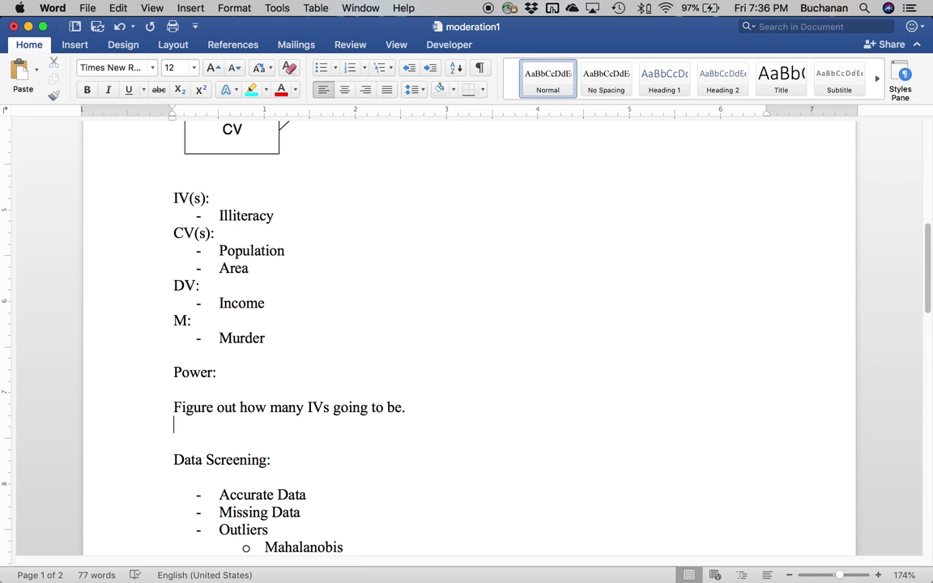
text(Illiteracy, P)
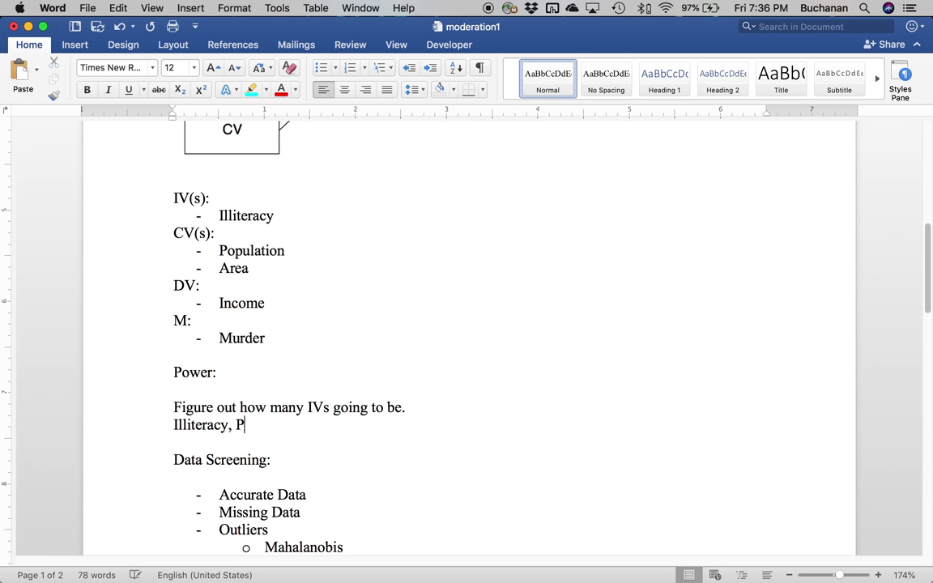
text(opulatin, Area,)
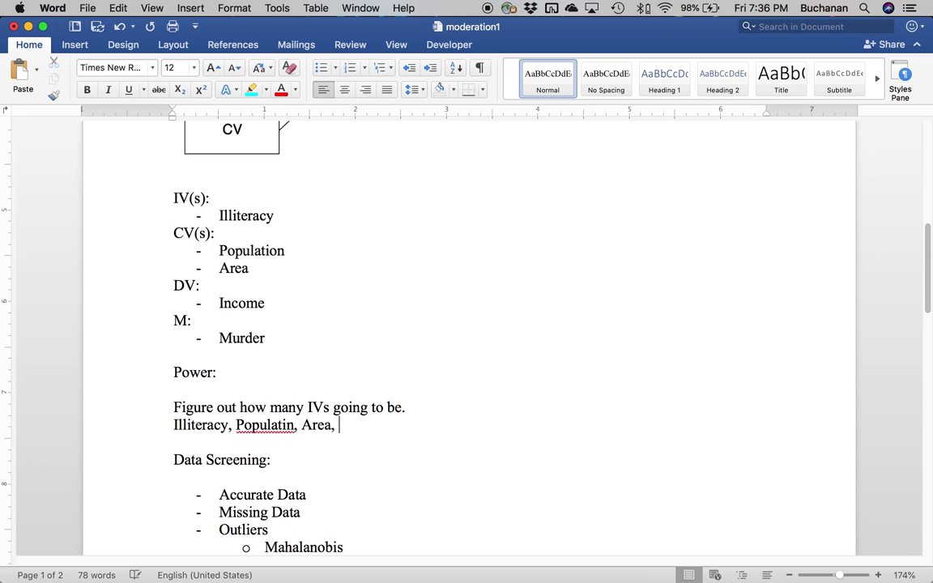
click(286, 424)
text(o)
click(348, 424)
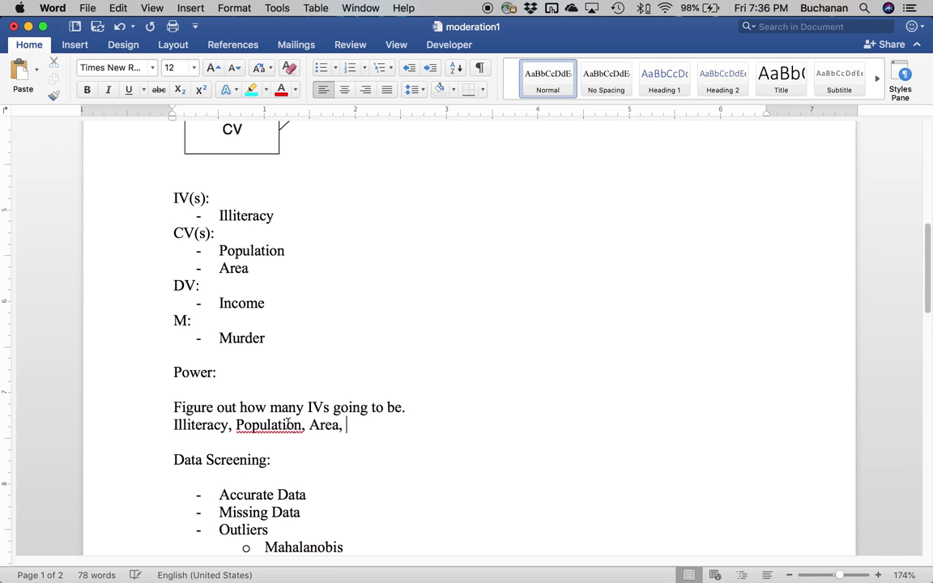
text(Murder, Interaction)
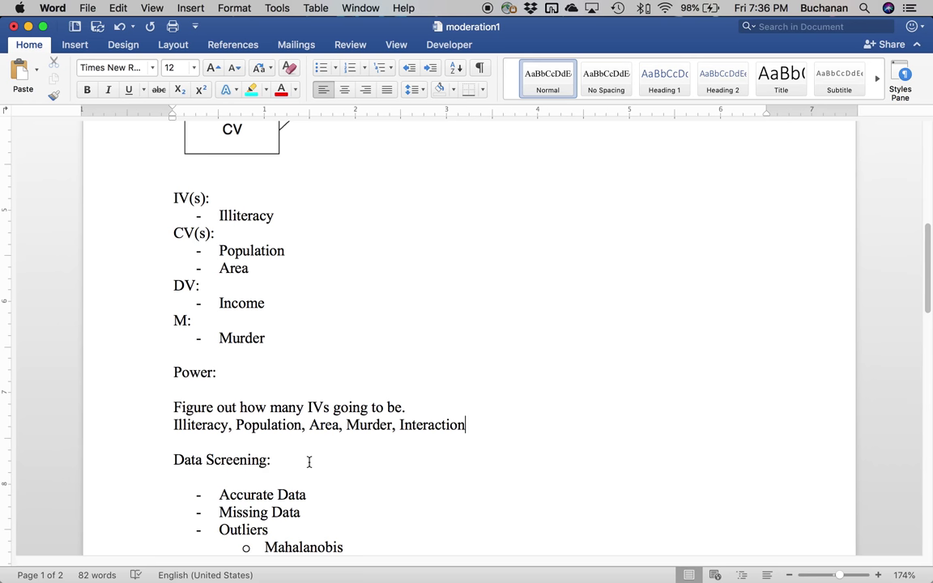
Launch G*Power through a system search and bring its window in front of the Word document
click(866, 9)
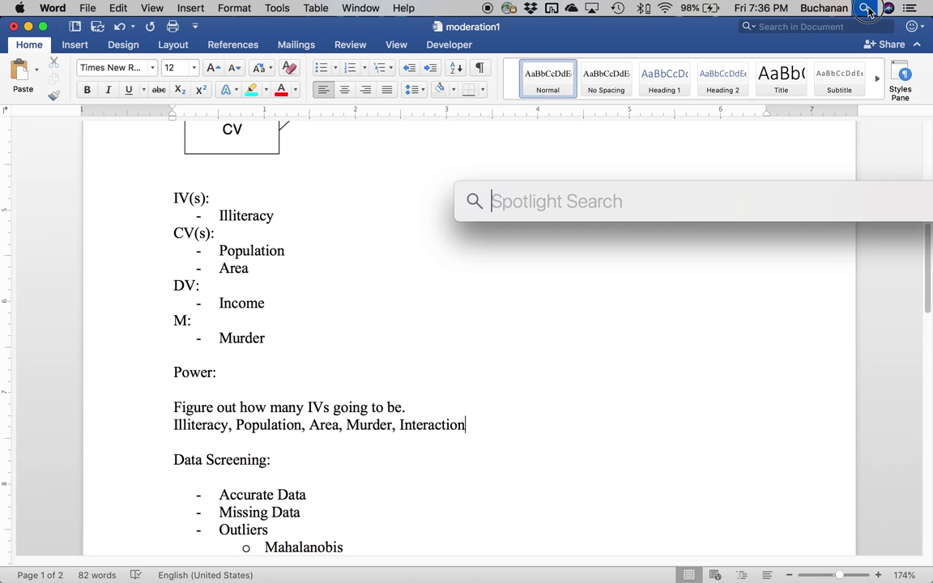
text(g*power)
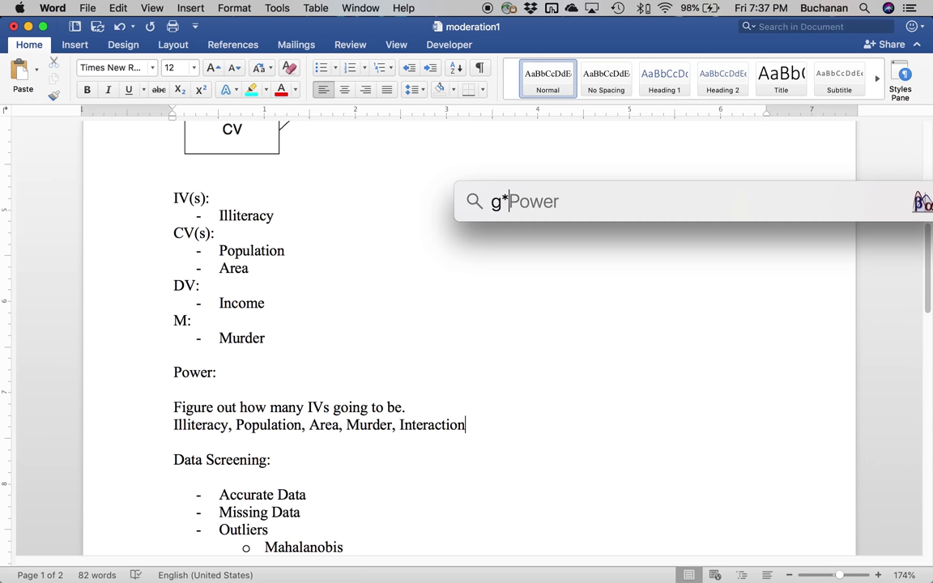
key(Return)
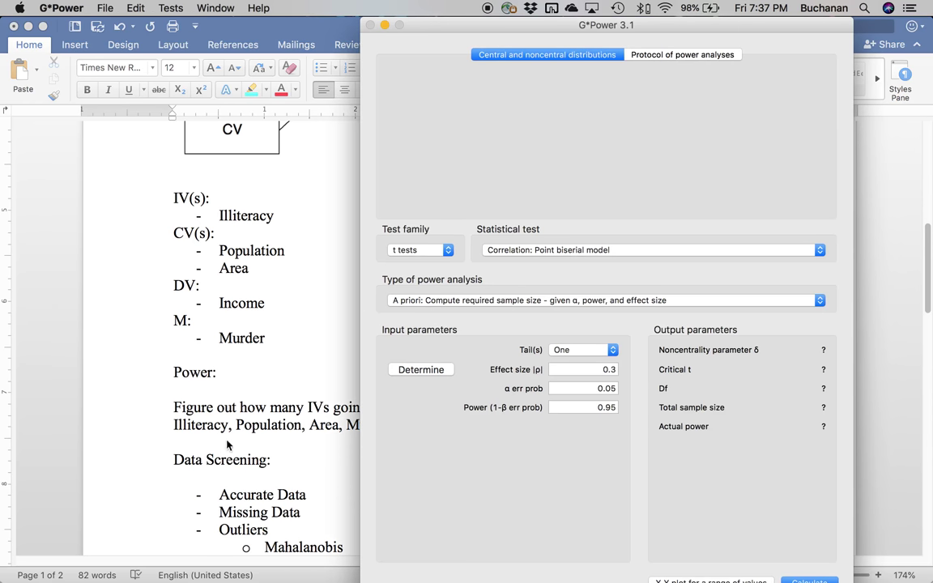
click(212, 408)
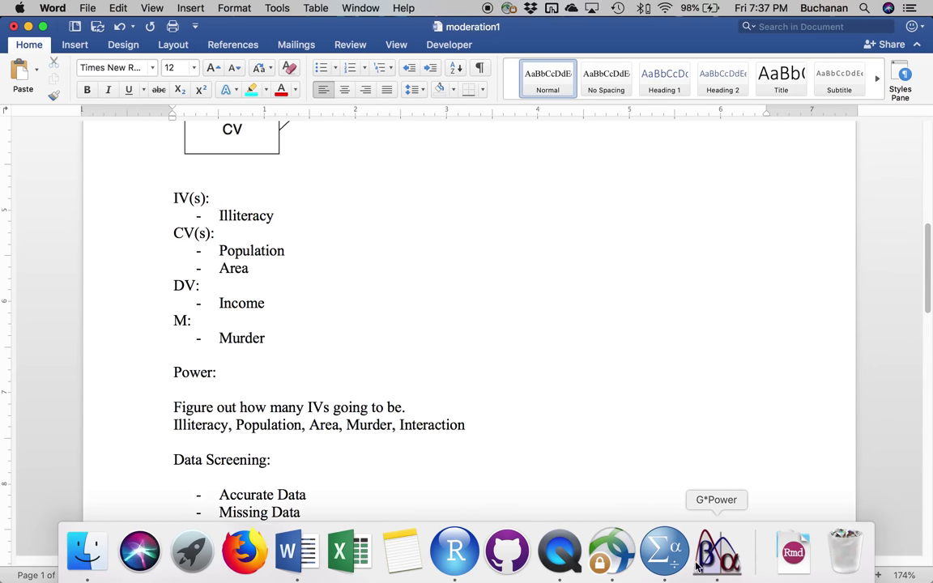
click(713, 492)
Set the test family to F tests and the statistical test to Linear multiple regression: Fixed model, R² deviation from zero
click(397, 249)
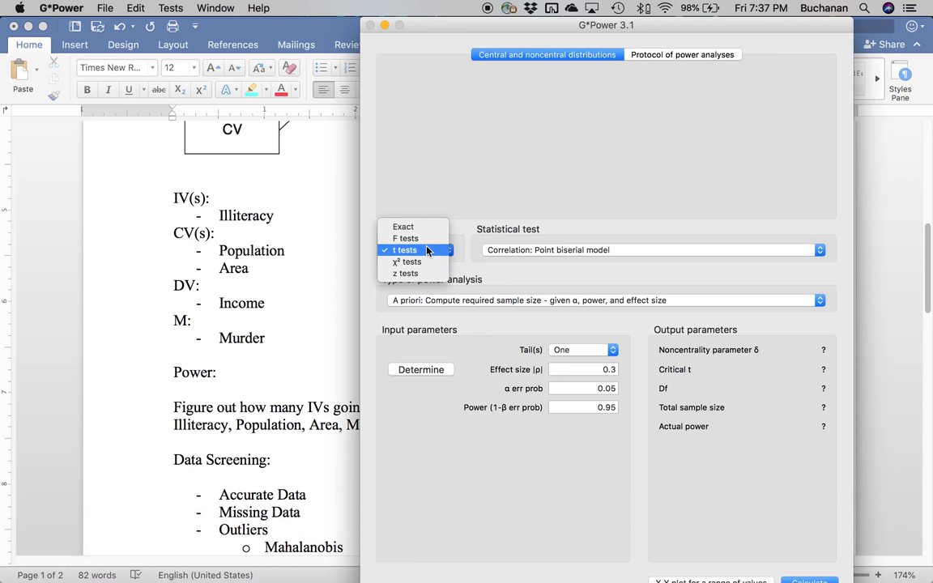
click(432, 238)
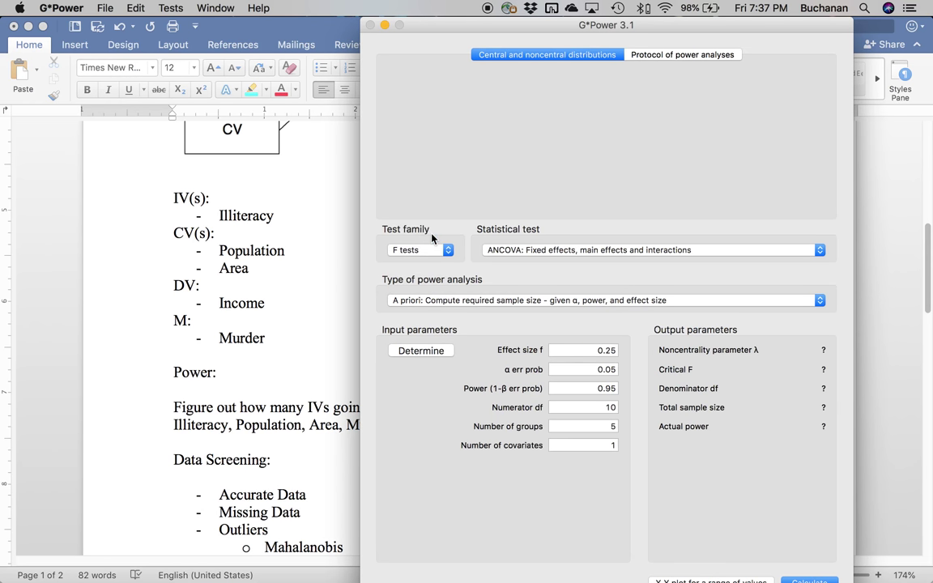
click(511, 251)
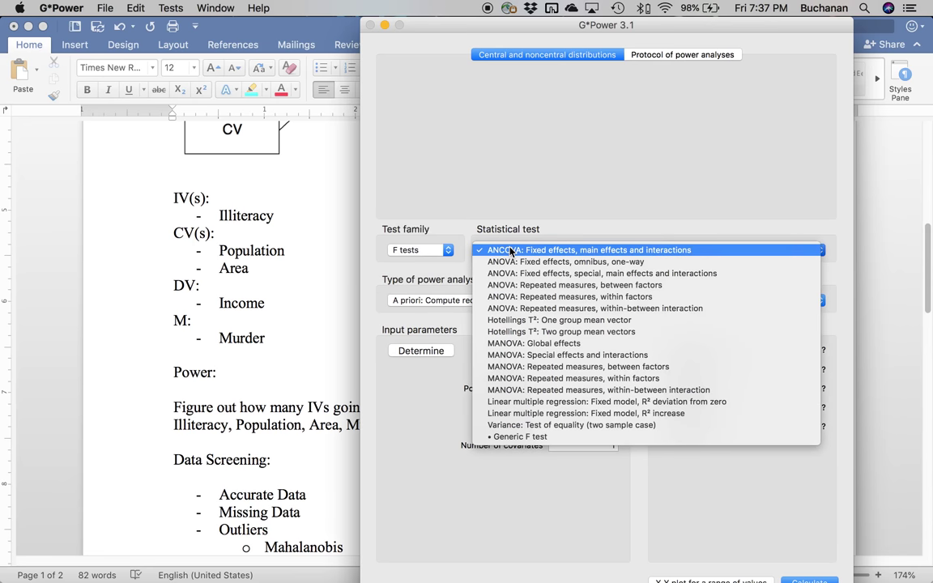
click(522, 401)
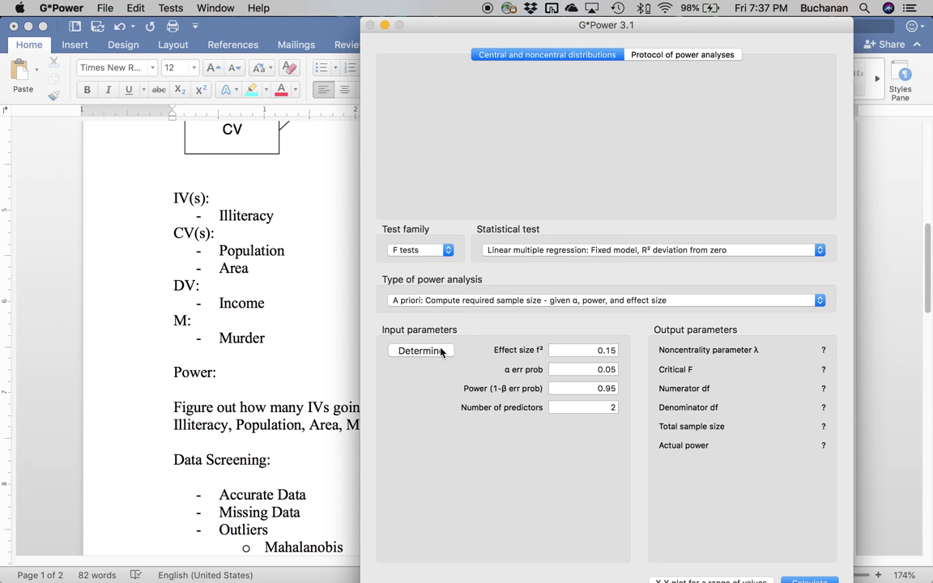
Determine the effect size f² from a squared multiple correlation of .03 and transfer it to the main window
click(417, 351)
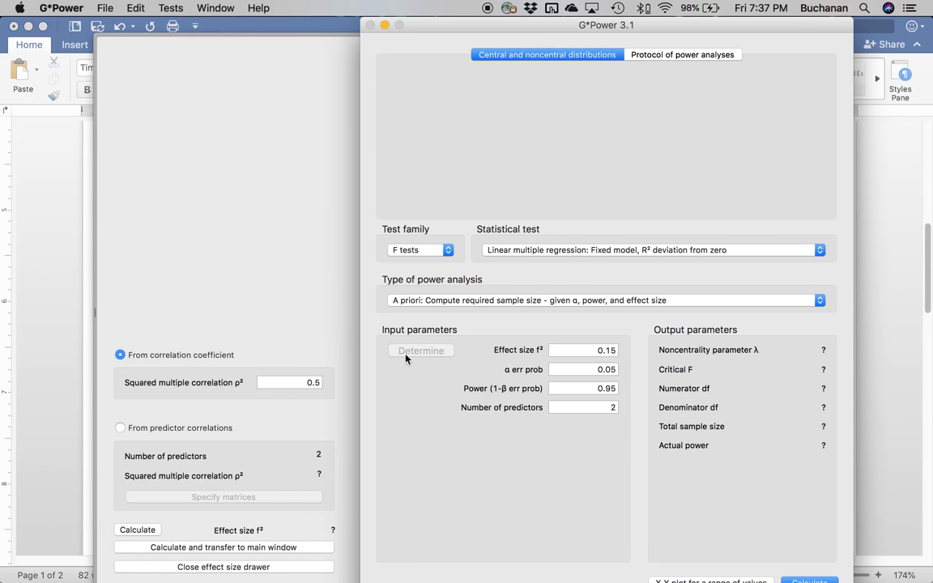
click(310, 381)
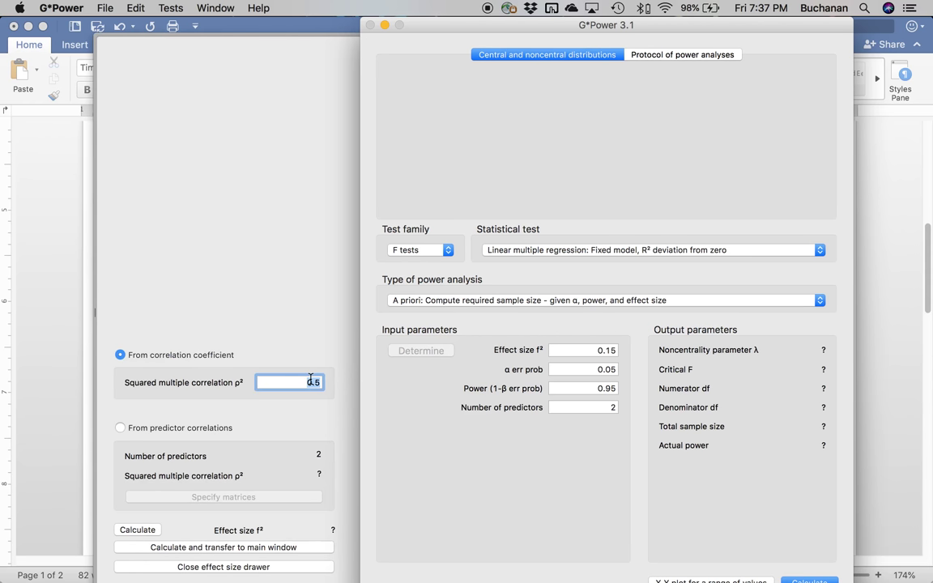
text(.03)
click(222, 548)
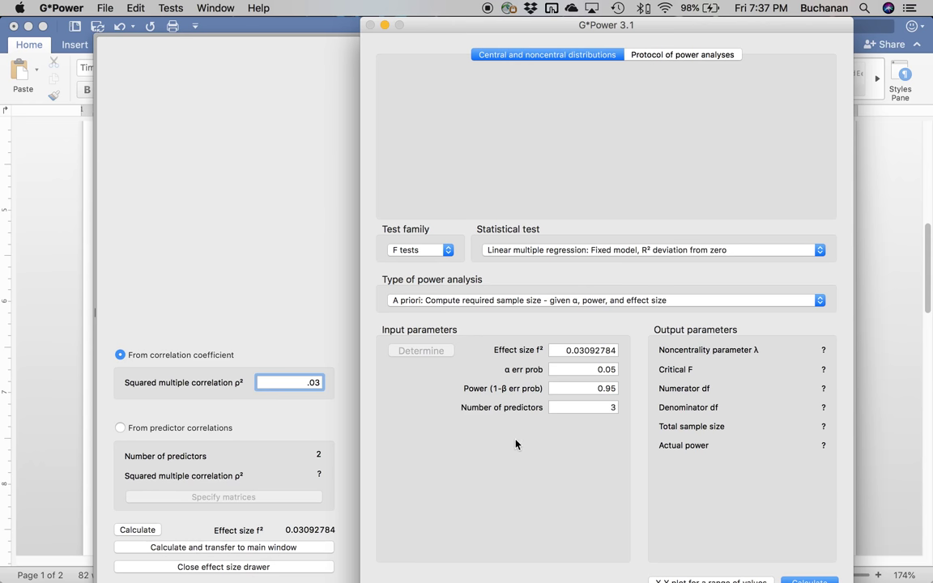
Set the power to .80 and the number of predictors to 5, and calculate the required sample size
click(567, 370)
click(568, 392)
text(.80)
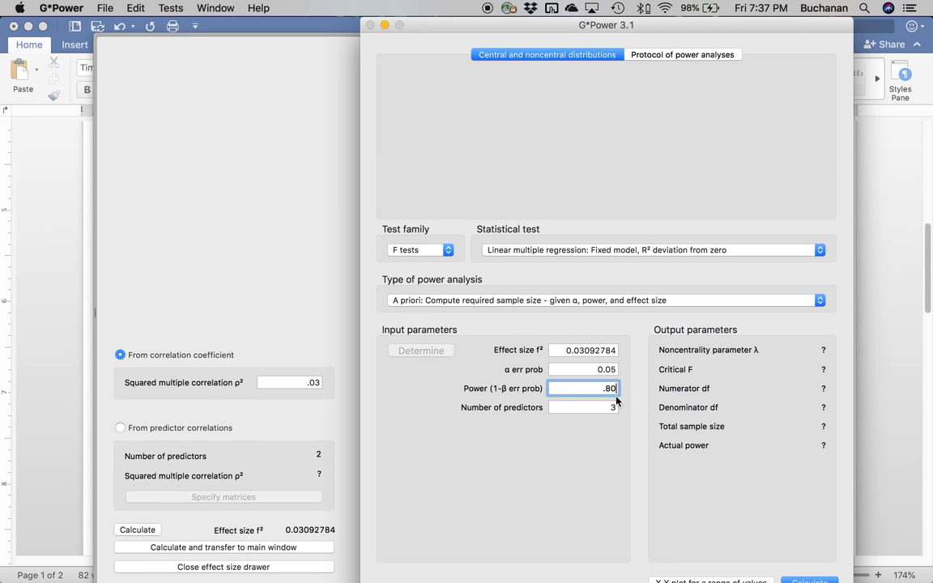
key(Tab)
text(5)
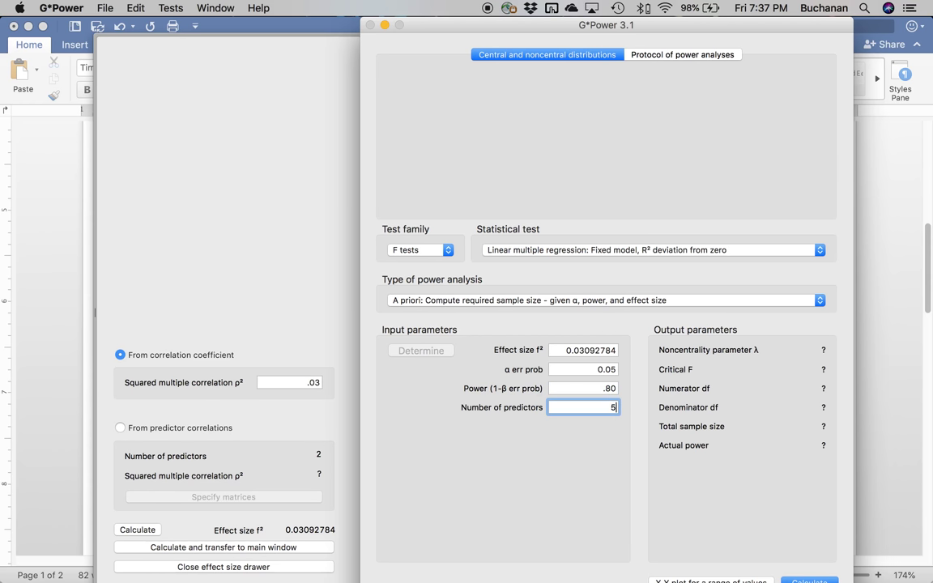
key(Return)
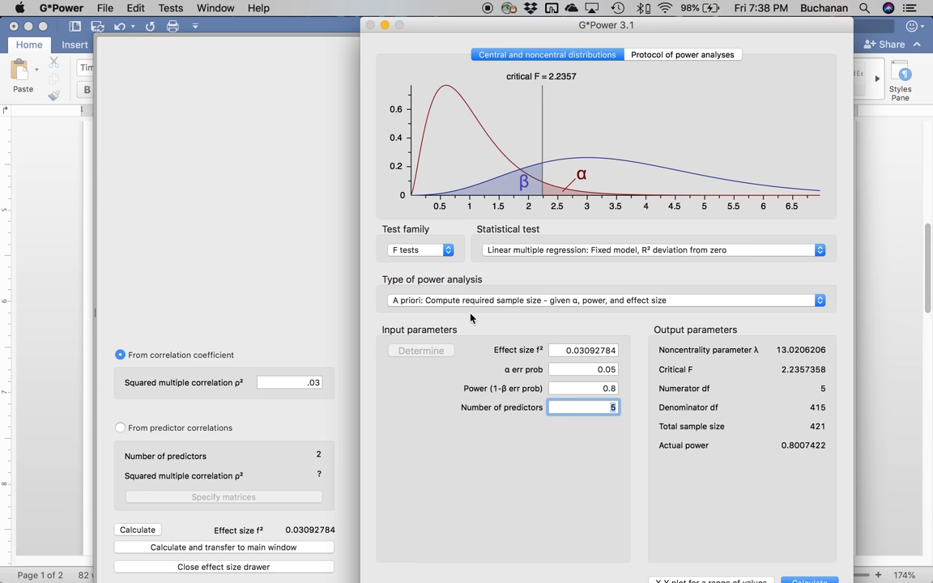
Change the test to Linear multiple regression: Fixed model, R² increase, and transfer an effect size determined directly from a partial R² of .03
click(514, 252)
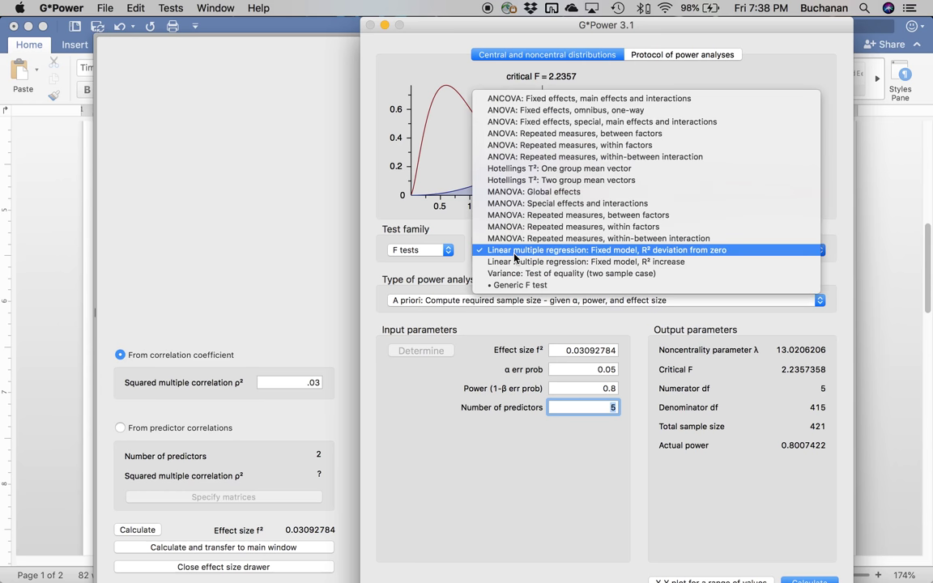
click(515, 262)
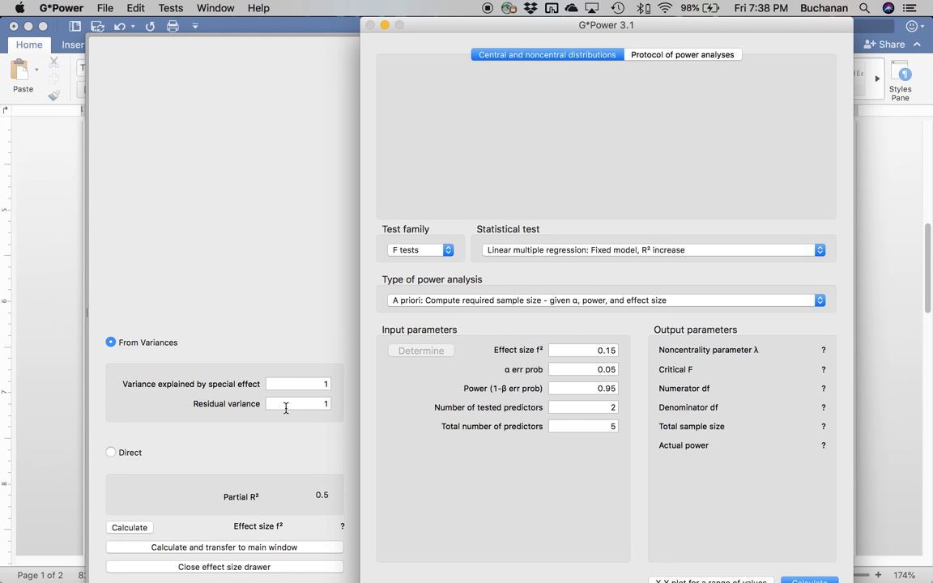
click(122, 455)
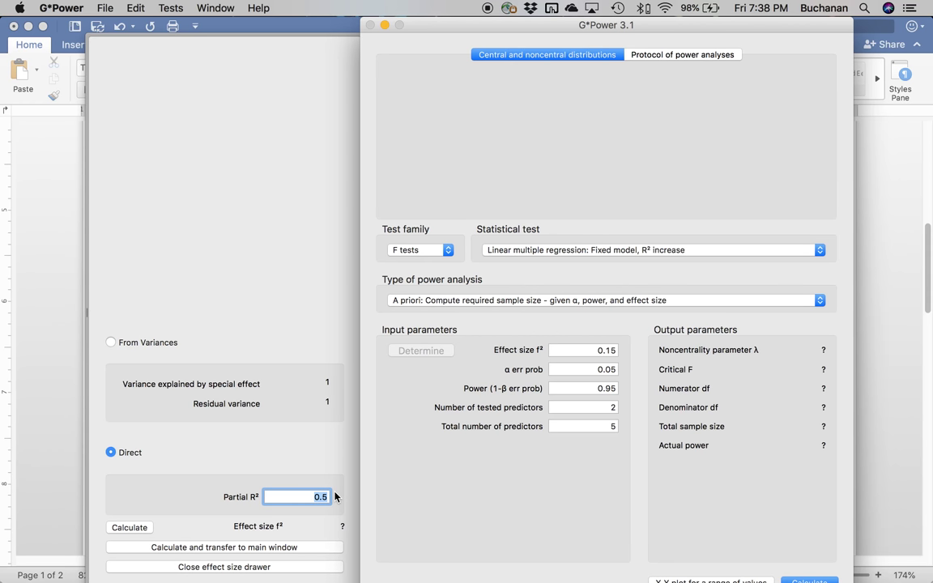
text(.03)
click(223, 547)
Set power to .80, tested predictors to 1 and total predictors to 5, and calculate the sample size for the R² increase test
triple_click(569, 387)
text(.80)
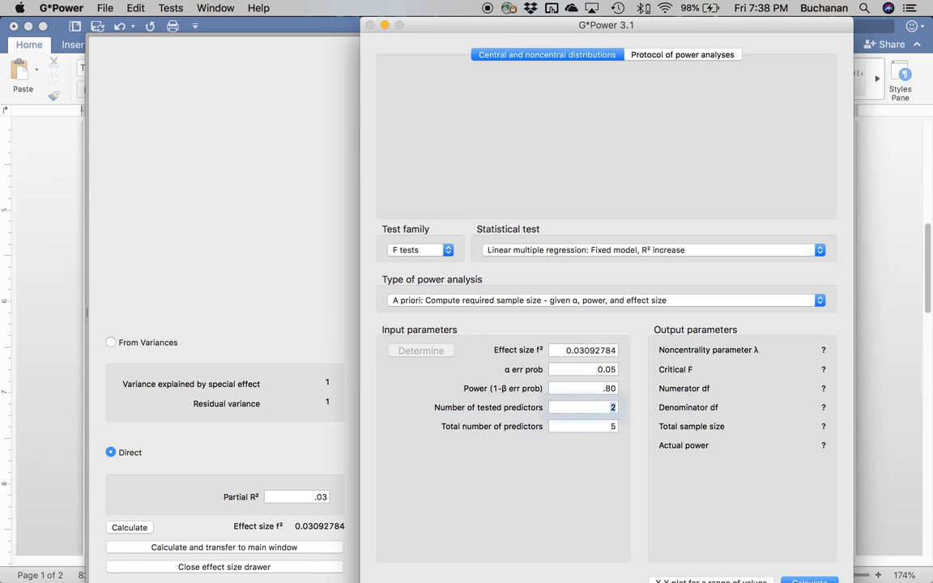
key(Tab)
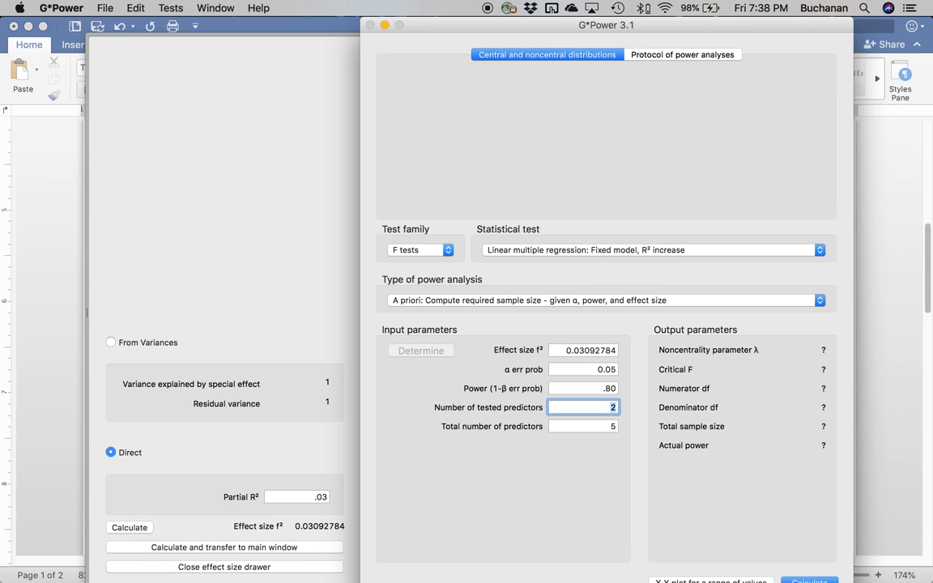
text(1)
key(Tab)
text(5)
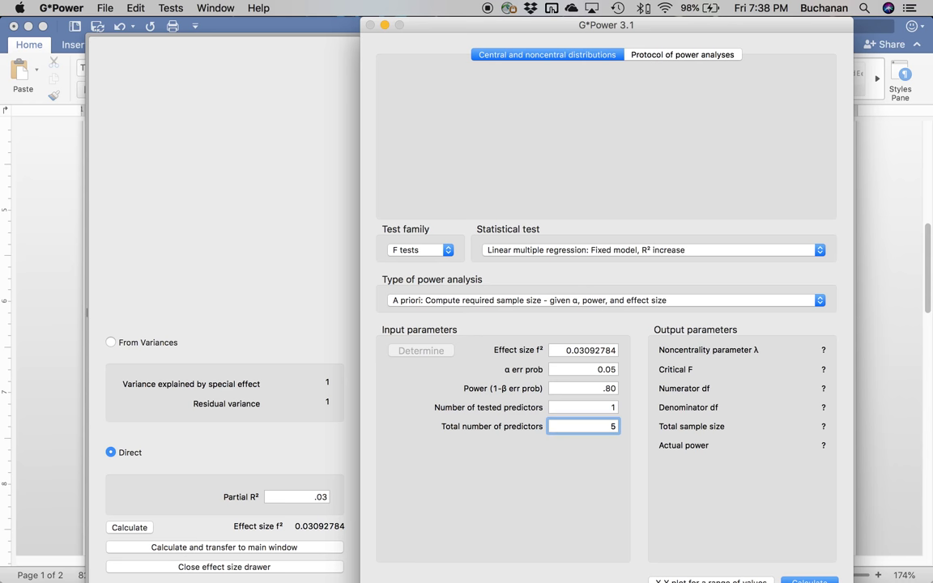
key(Return)
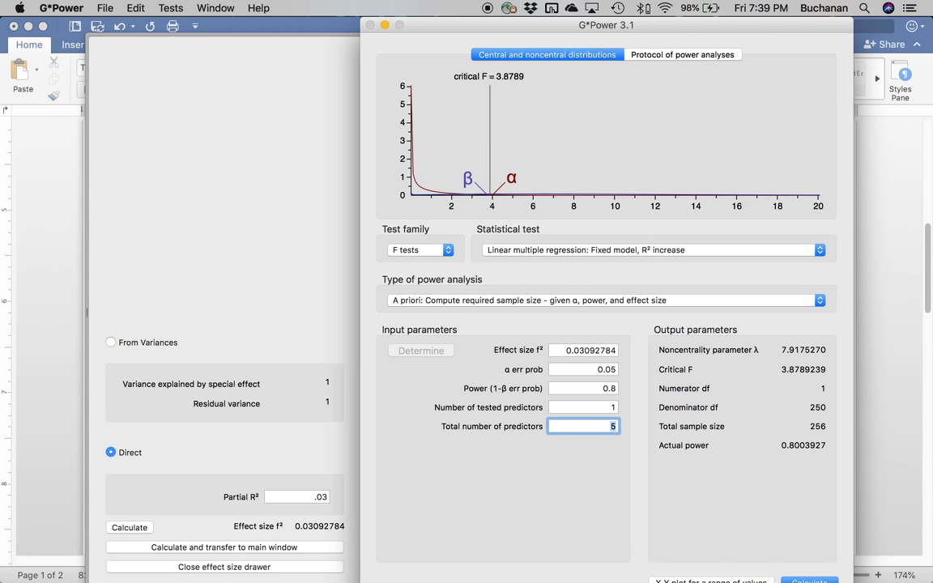
Review the Data Screening checklist in the Word notes, and switch to the moderation1.sav data in SPSS Statistics
click(65, 415)
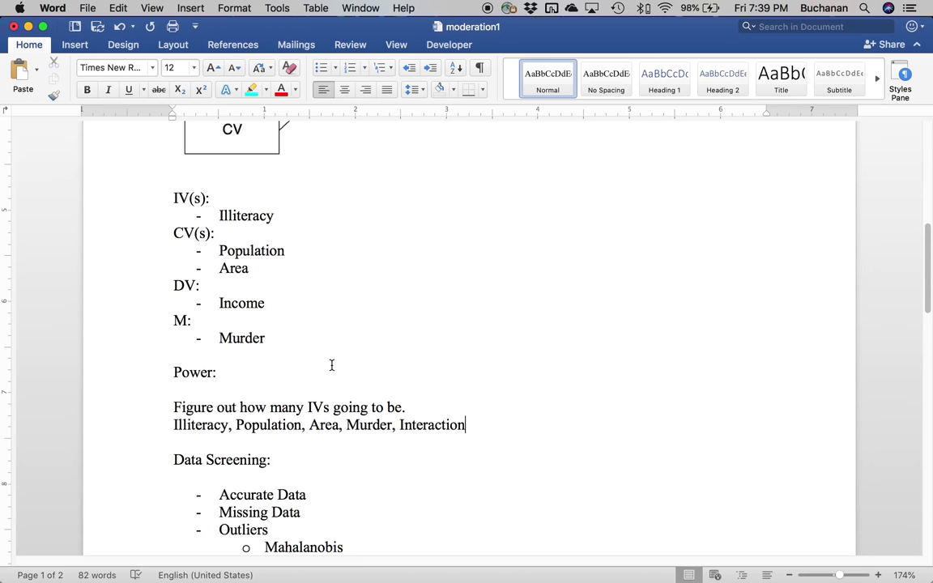
scroll(329, 391, down, 2)
scroll(328, 390, down, 3)
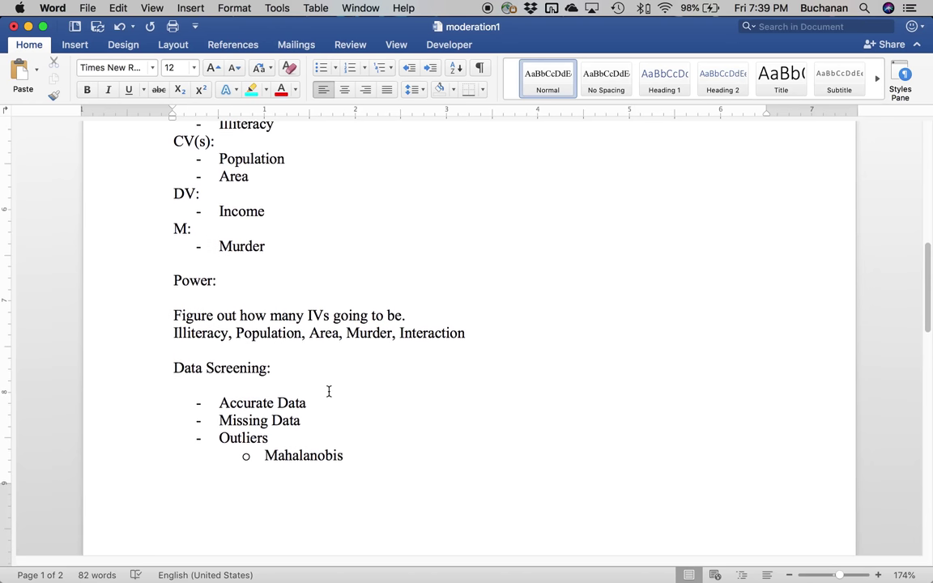
scroll(329, 391, down, 10)
scroll(329, 392, down, 1)
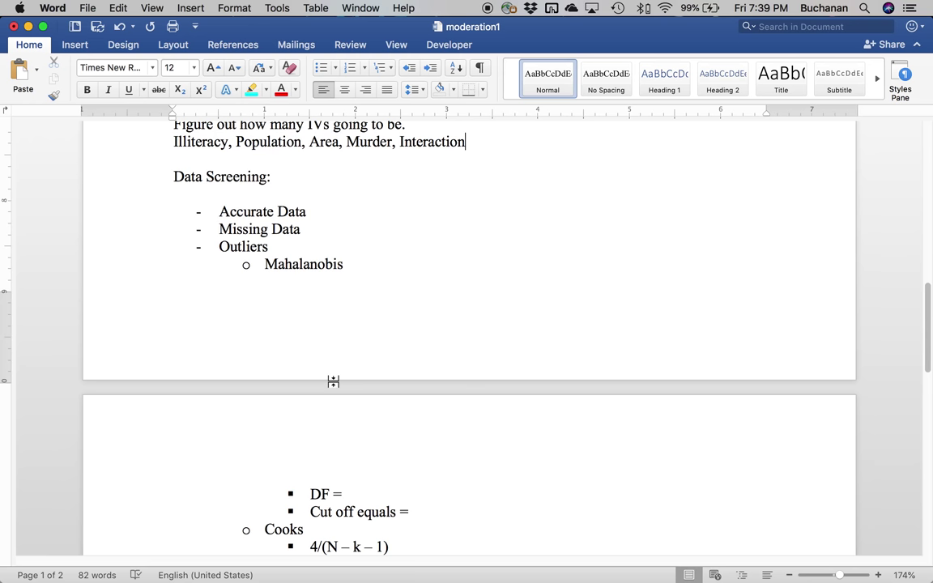
key(ctrl+Up)
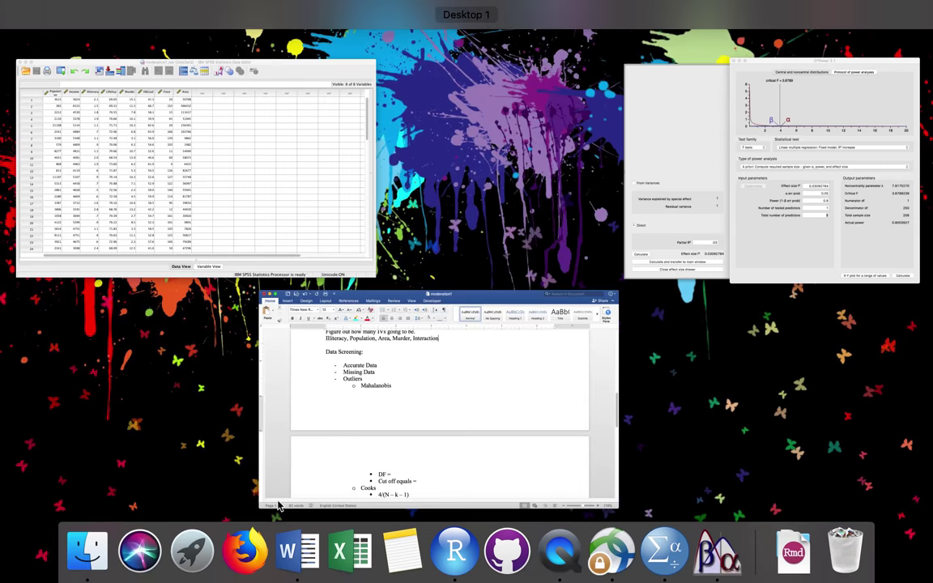
click(292, 226)
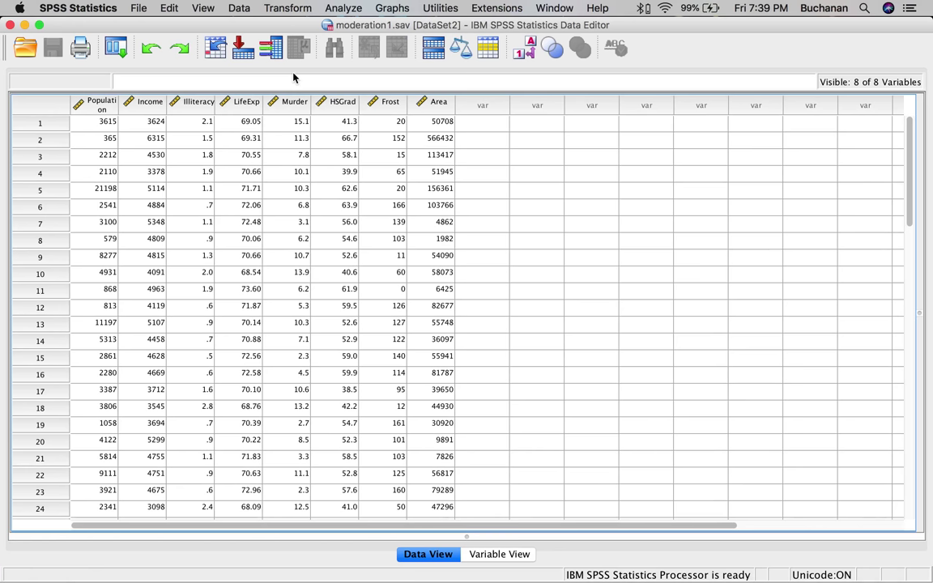
Set up a Frequencies analysis of Population, Income, Illiteracy, Murder and Area without frequency tables
click(345, 8)
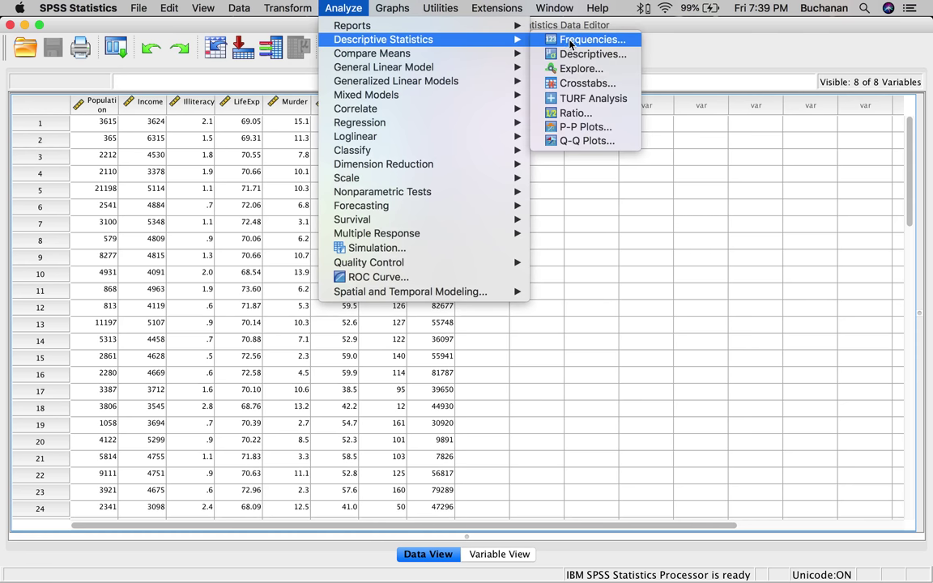
click(570, 41)
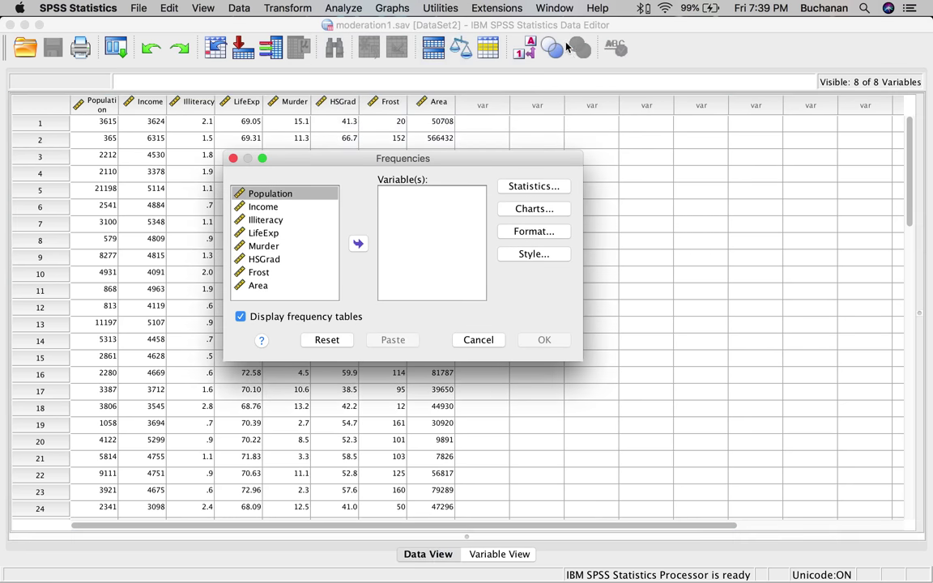
double_click(290, 195)
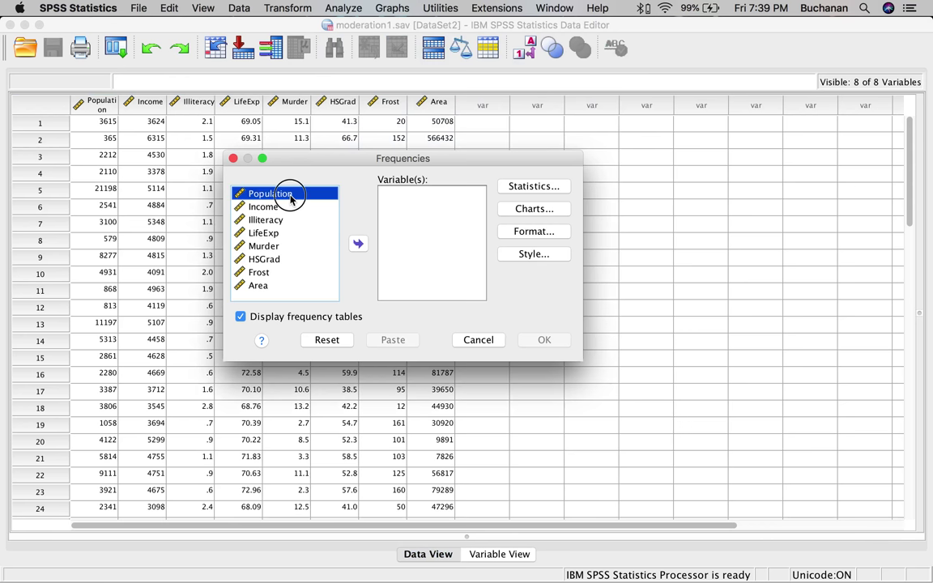
double_click(281, 196)
double_click(280, 195)
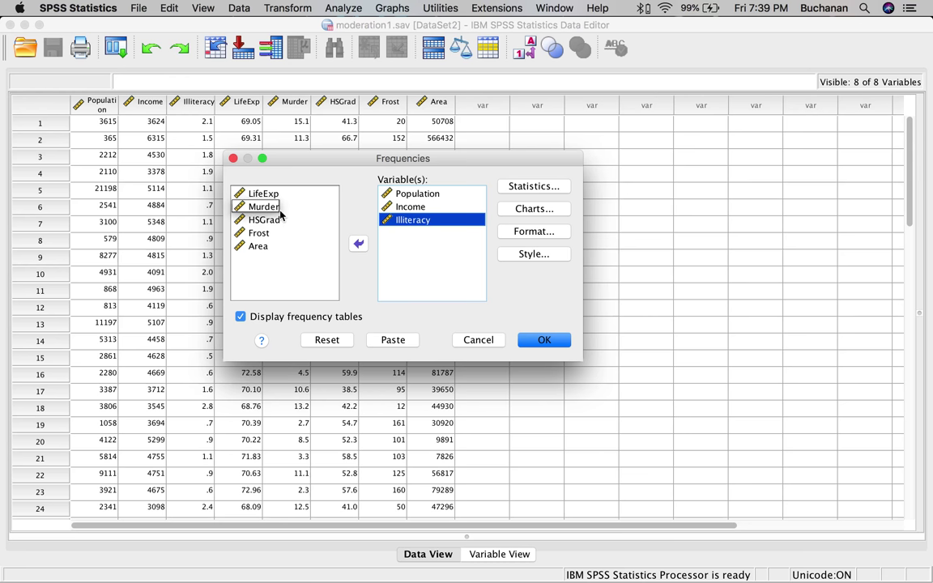
double_click(280, 209)
double_click(265, 233)
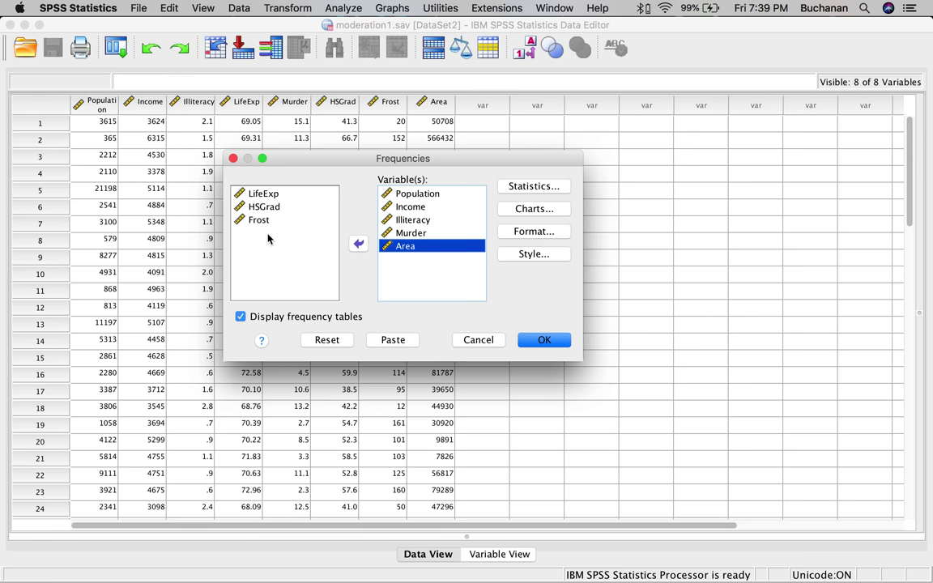
click(243, 317)
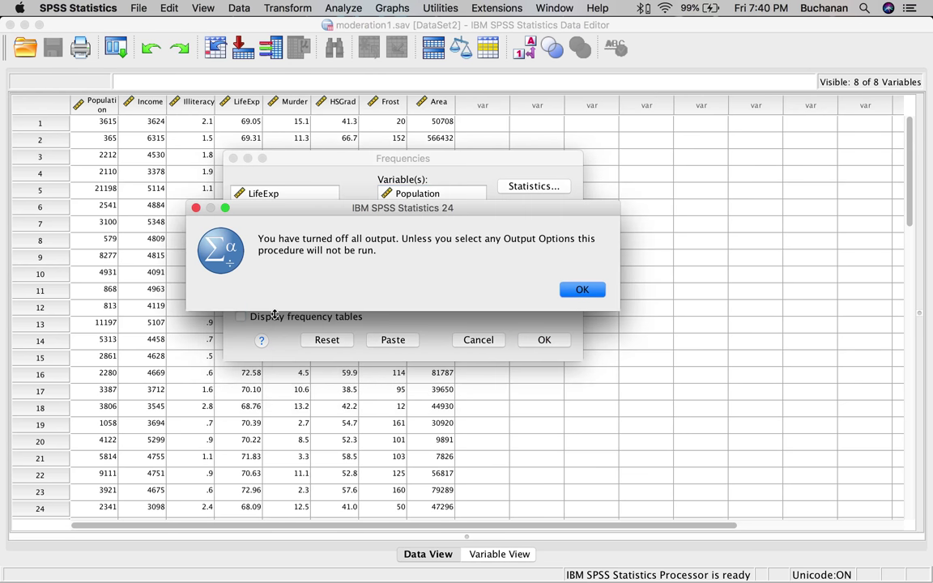
click(585, 290)
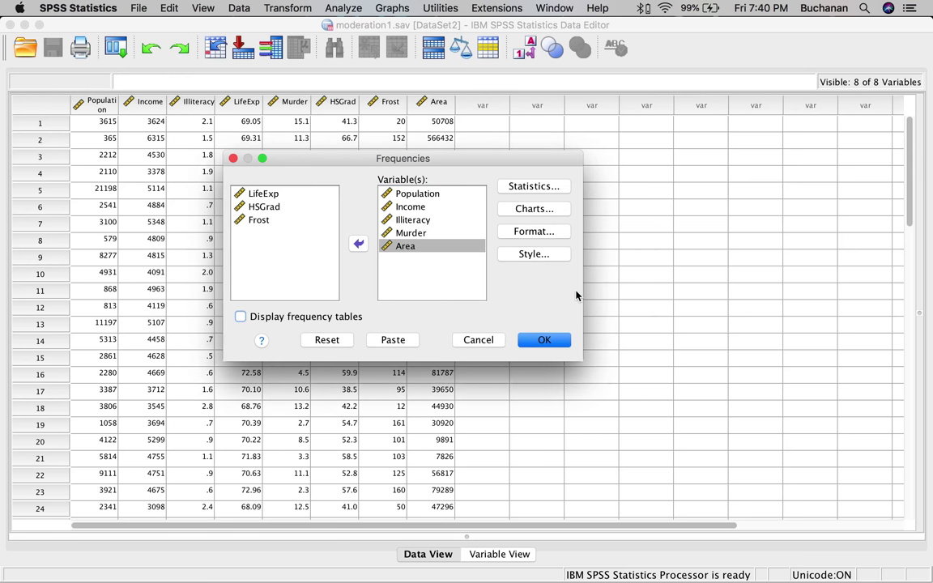
Request the mean, standard deviation, minimum and maximum, and run the Frequencies analysis
click(545, 187)
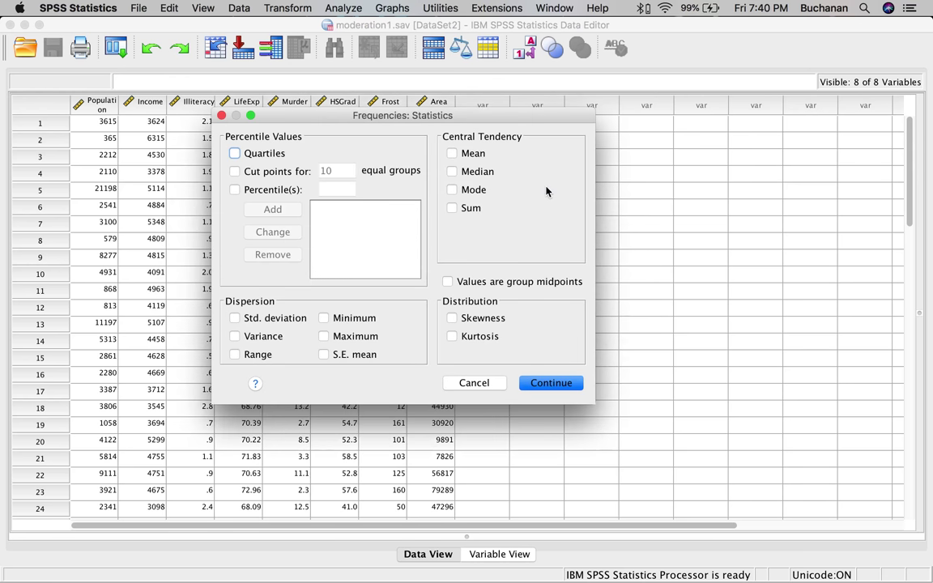
click(452, 153)
click(340, 320)
click(336, 337)
click(247, 318)
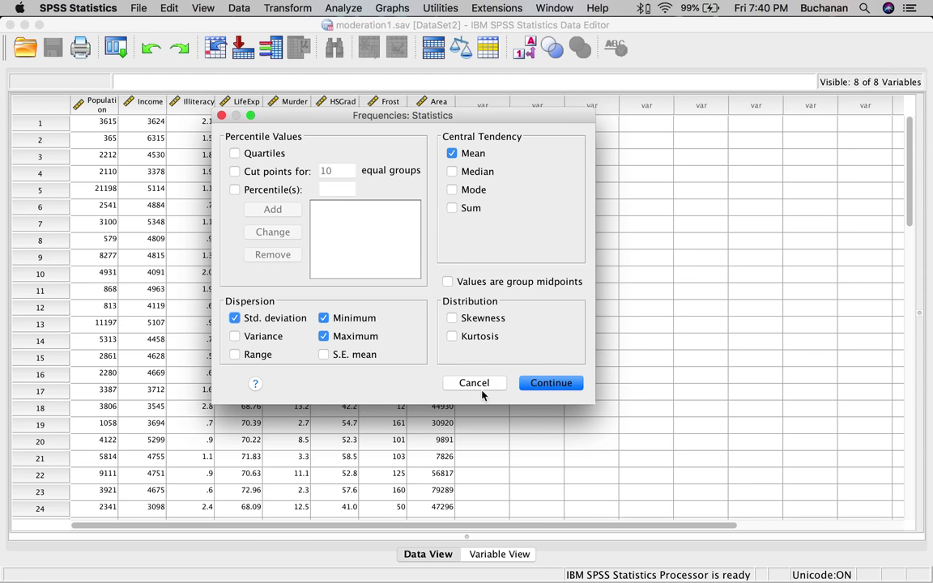
click(546, 383)
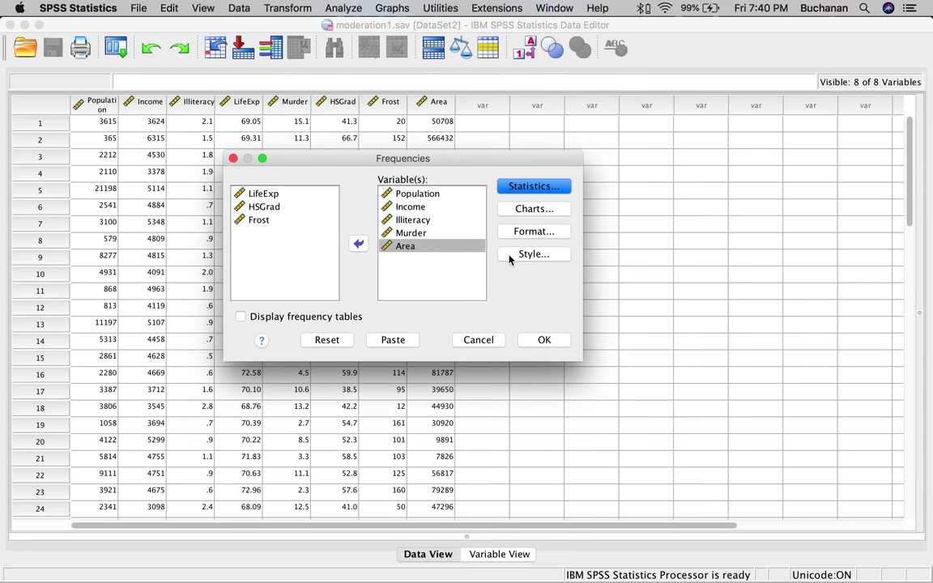
click(547, 339)
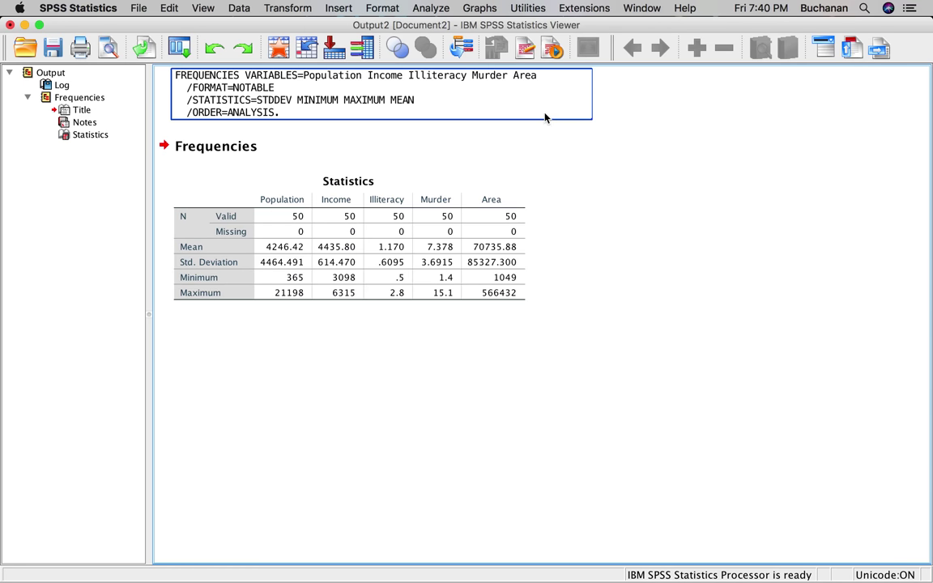
Examine the Statistics table for missing values and for plausible minimums and maximums of each variable
click(235, 231)
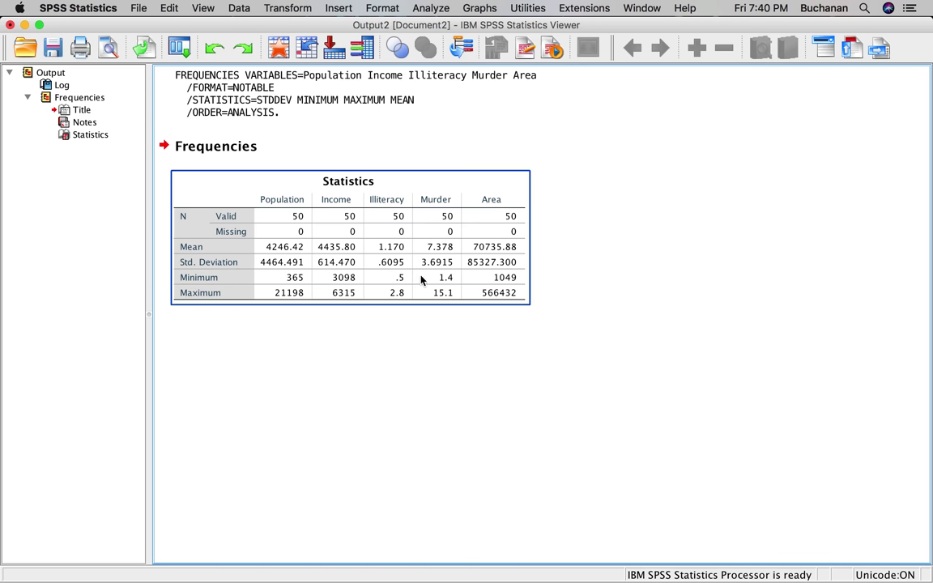
click(403, 315)
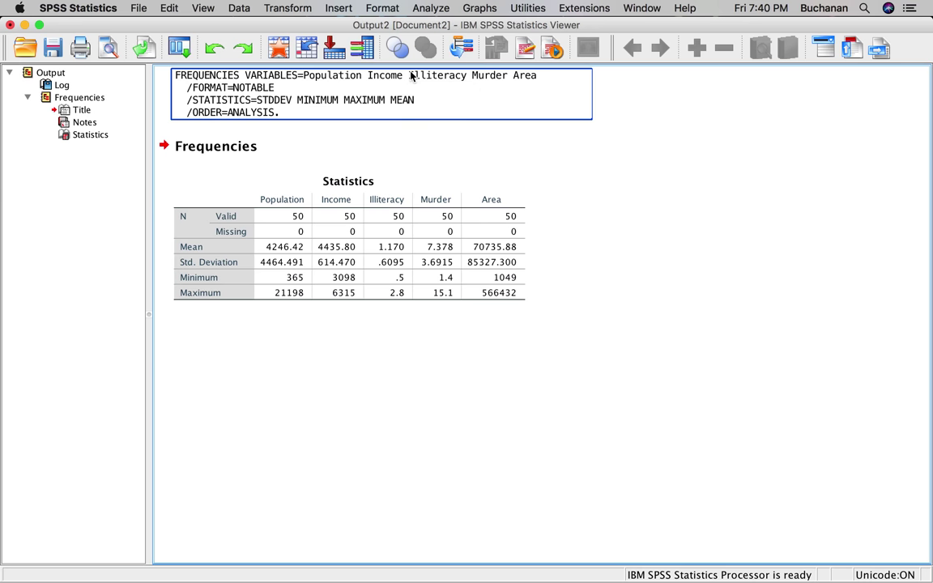
mouse_move(399, 579)
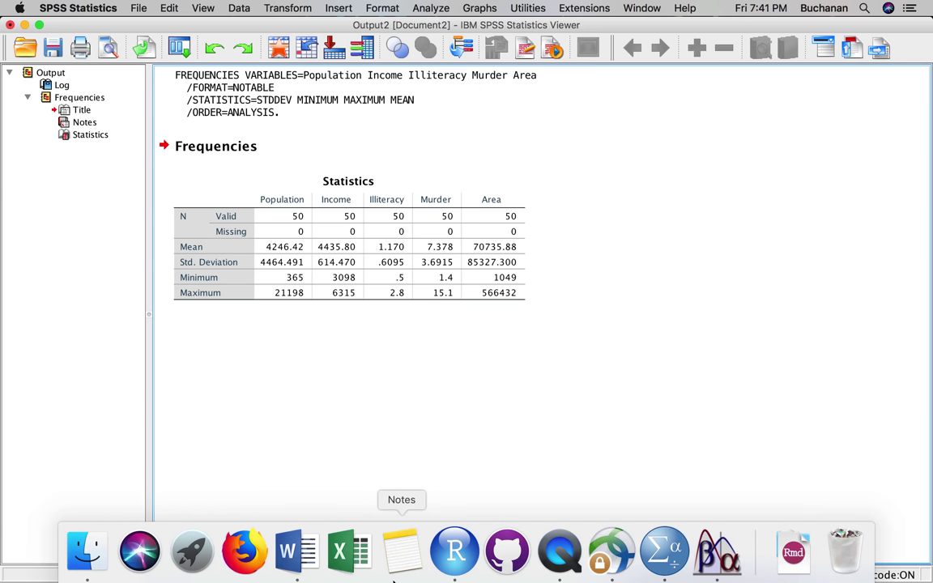
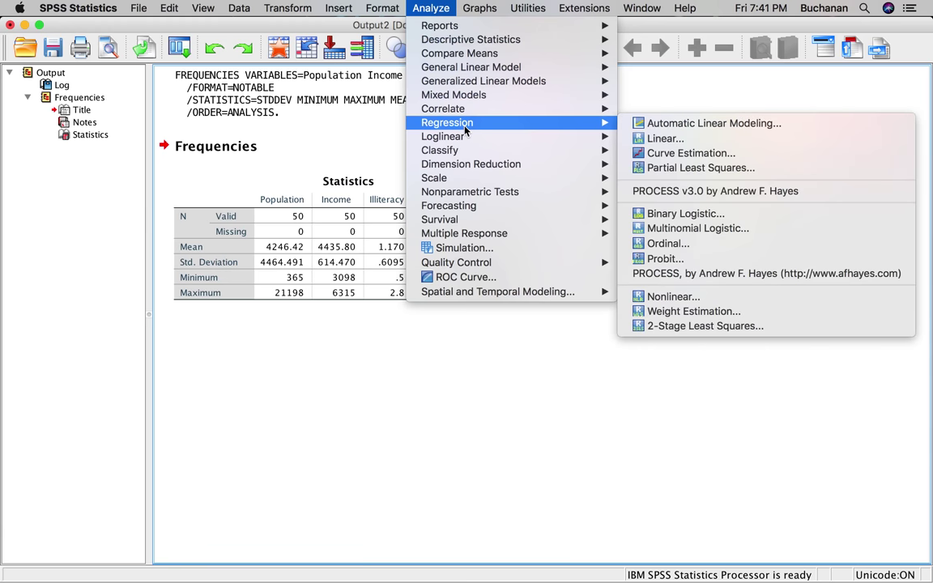
Set up a Linear Regression with Income as the dependent variable and Population, Illiteracy, Murder and Area as independents
mouse_move(600, 136)
click(641, 139)
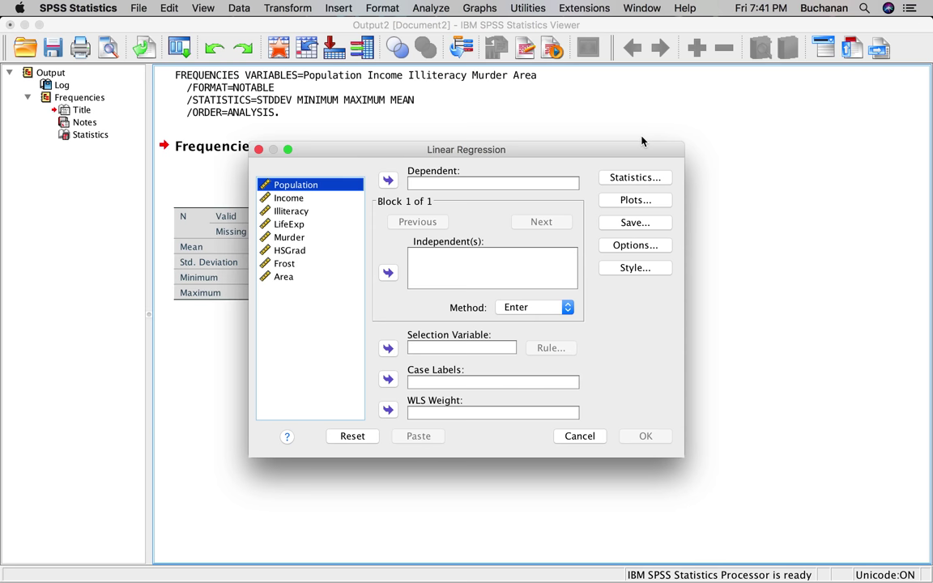
click(287, 201)
click(388, 179)
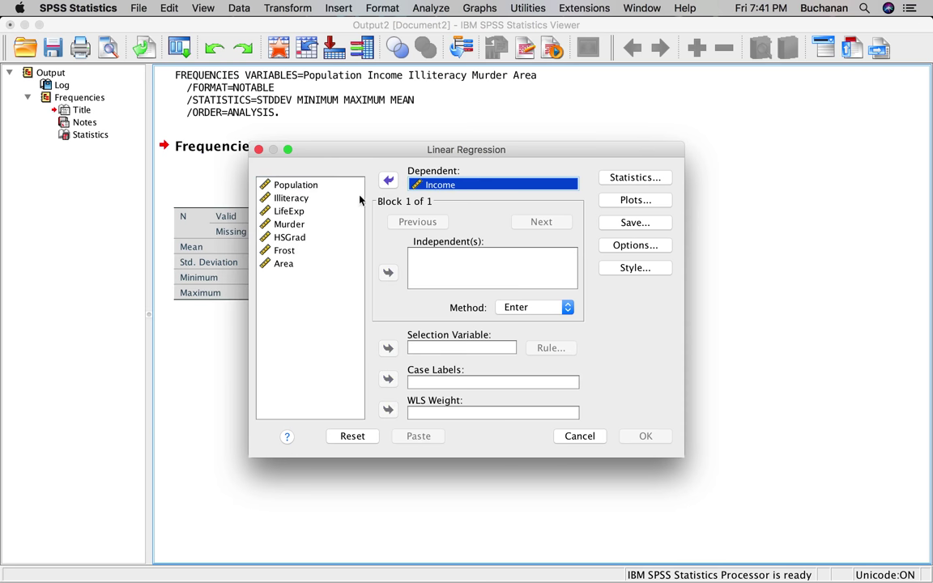
click(311, 187)
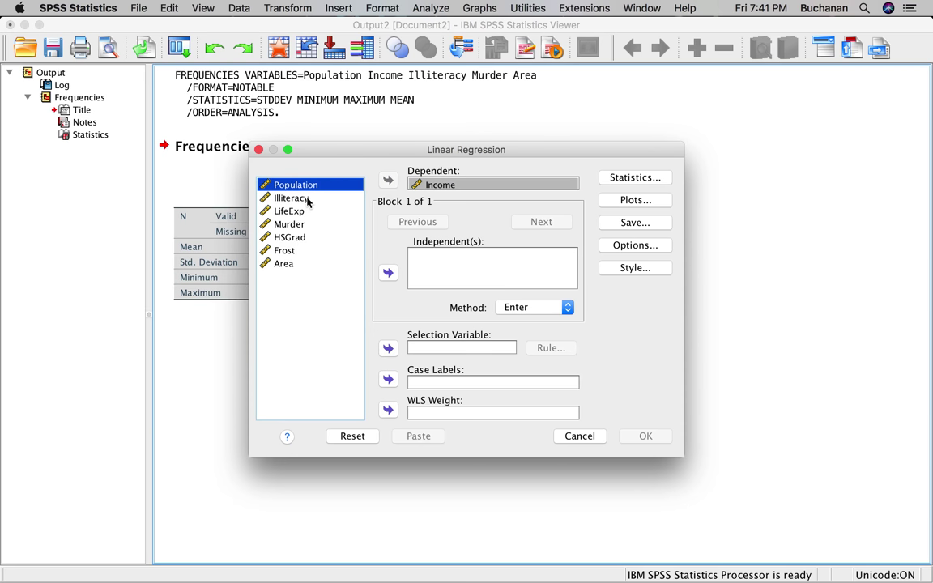
shift+click(308, 201)
super+click(287, 224)
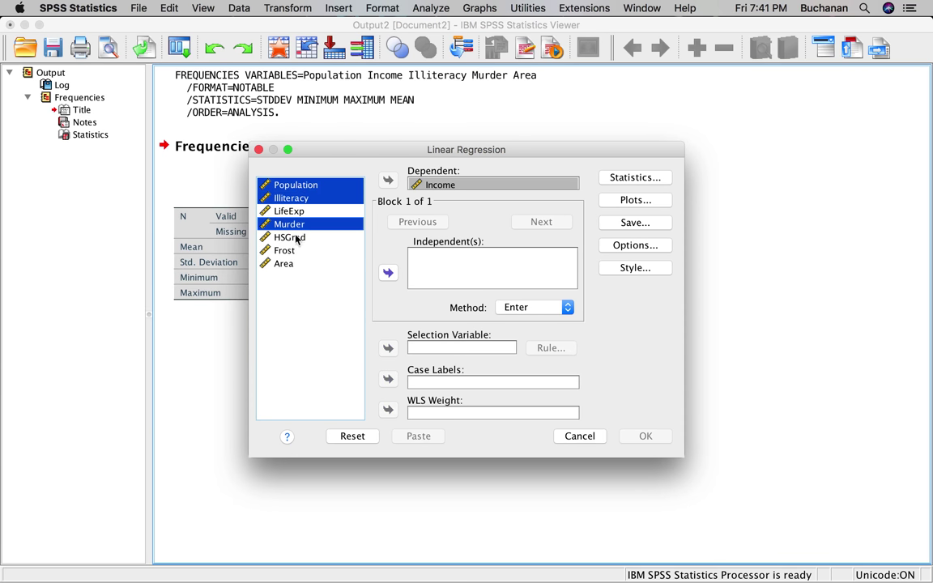
super+click(284, 264)
click(388, 273)
scroll(453, 268, down, 1)
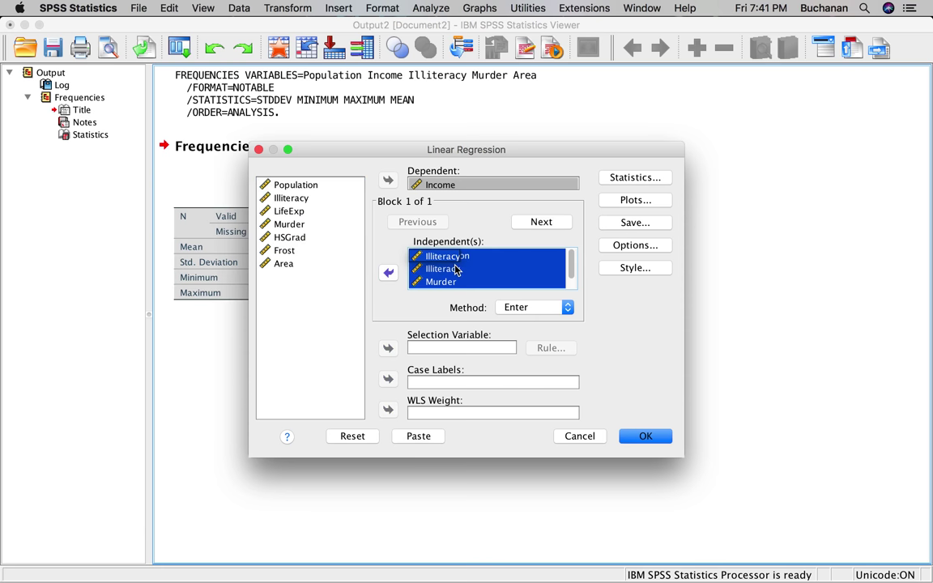
scroll(456, 270, up, 1)
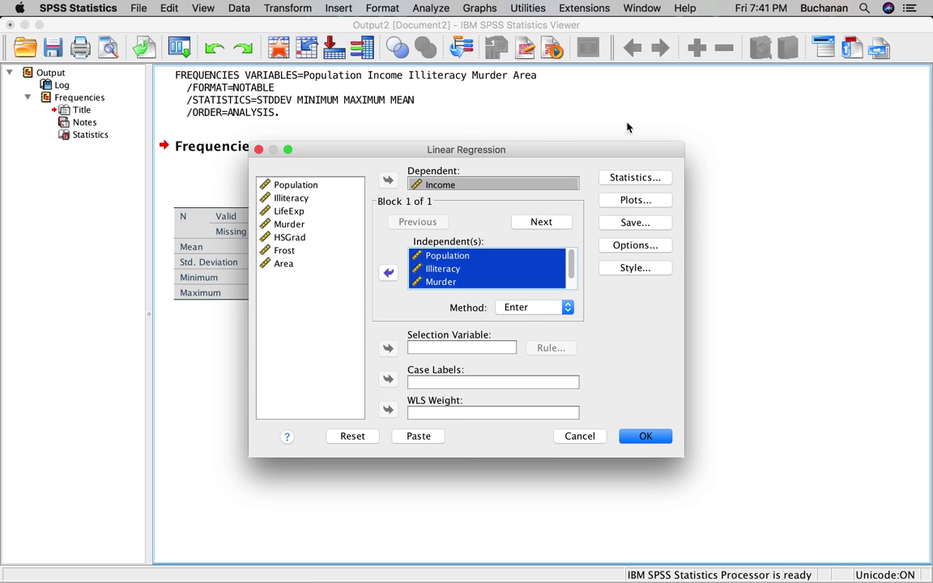
Keep the default regression statistics and request a scatterplot of *ZPRED on Y against *ZRESID on X, plus a histogram and normal probability plot
click(644, 180)
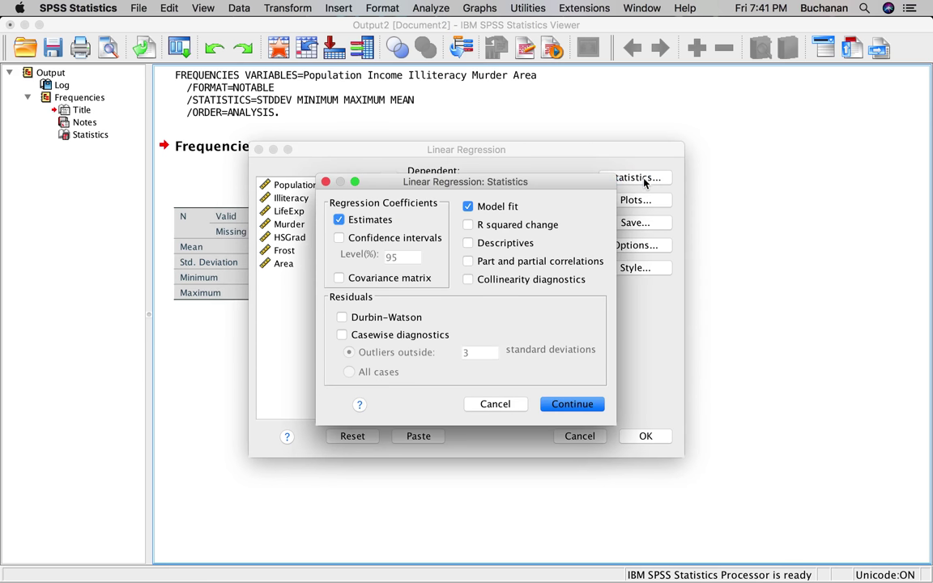
click(564, 406)
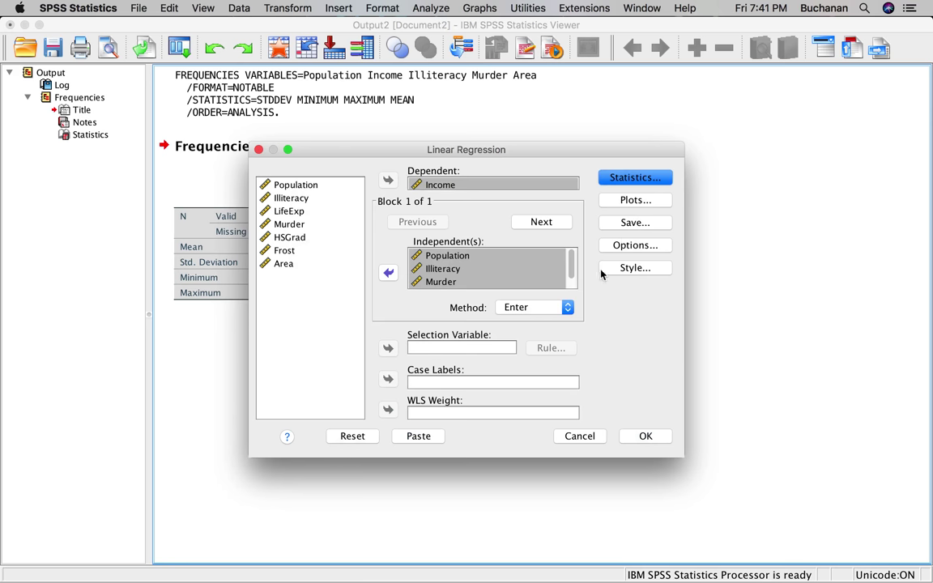
click(633, 200)
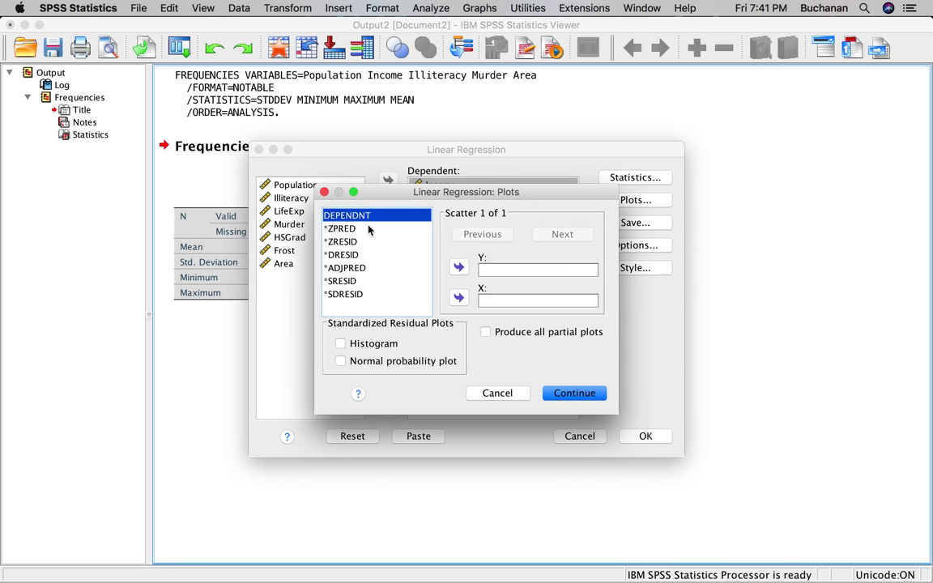
click(368, 229)
click(459, 269)
click(357, 241)
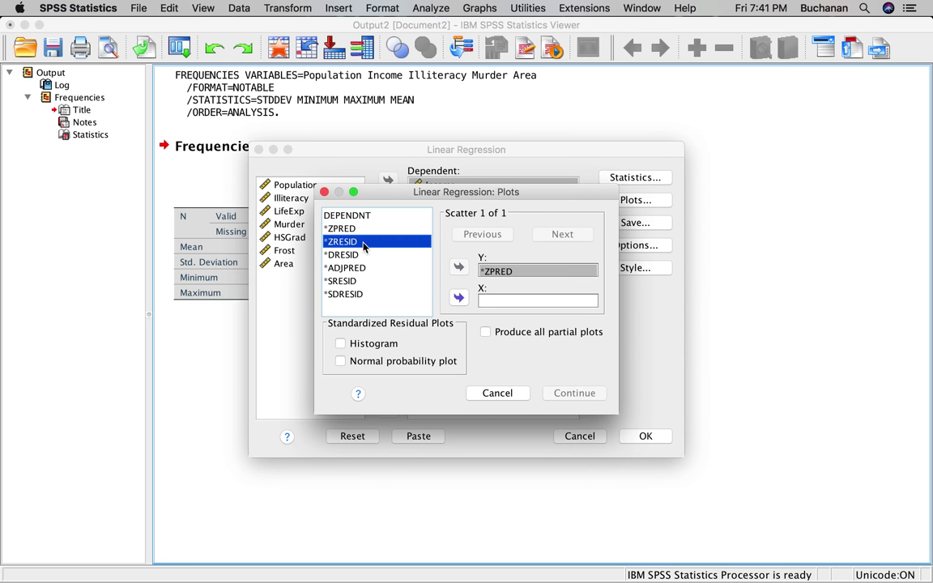
click(458, 299)
click(381, 343)
click(389, 361)
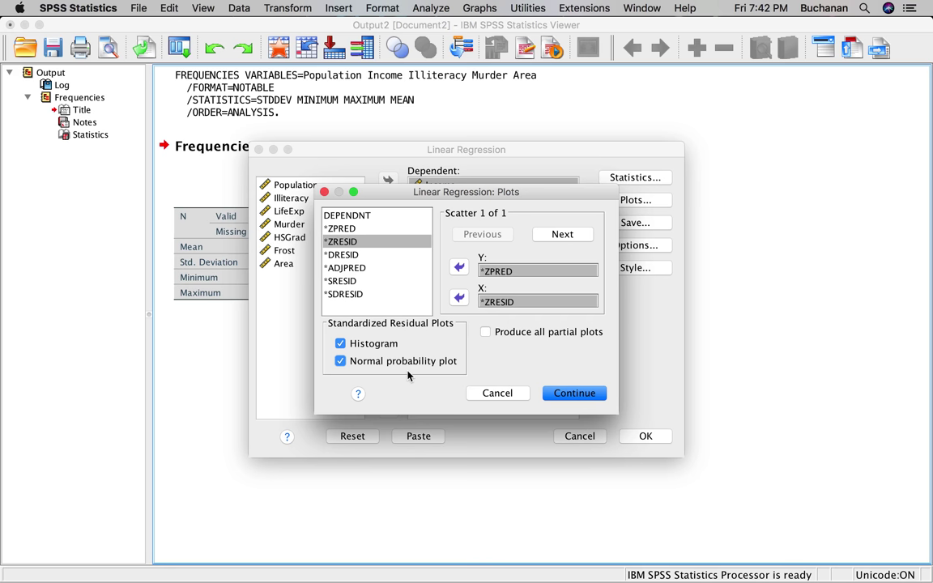
click(581, 393)
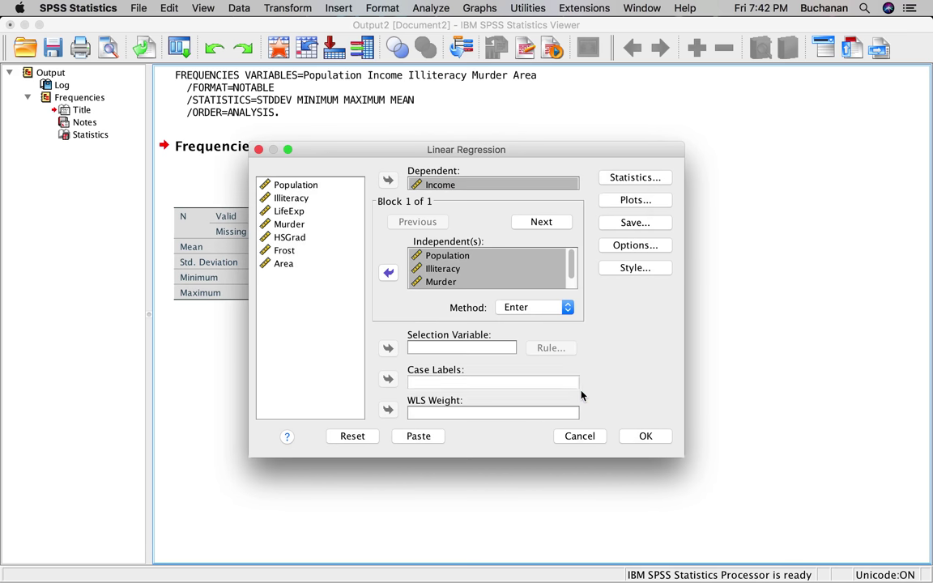
Set the regression to save Mahalanobis distances, Cook's distances and leverage values
click(632, 222)
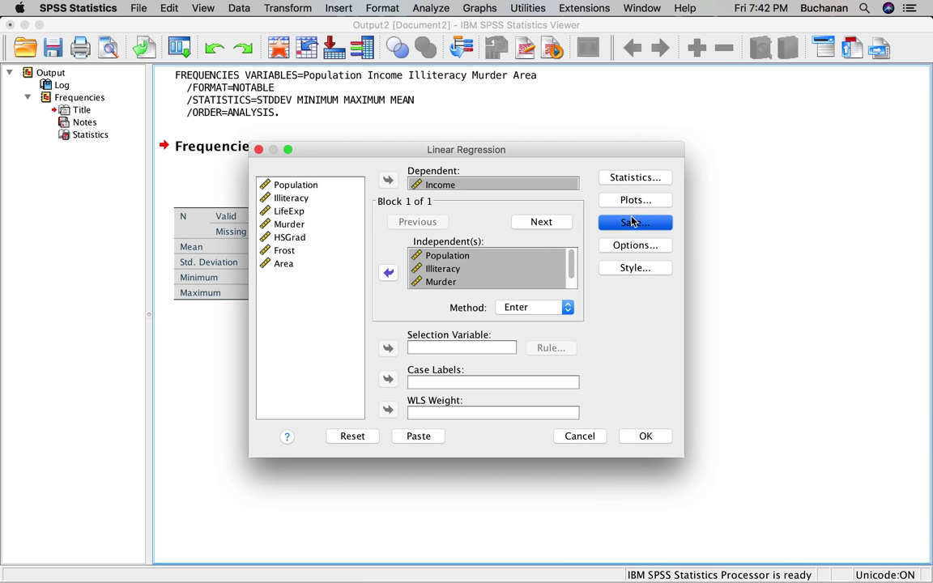
click(328, 223)
click(312, 238)
click(319, 256)
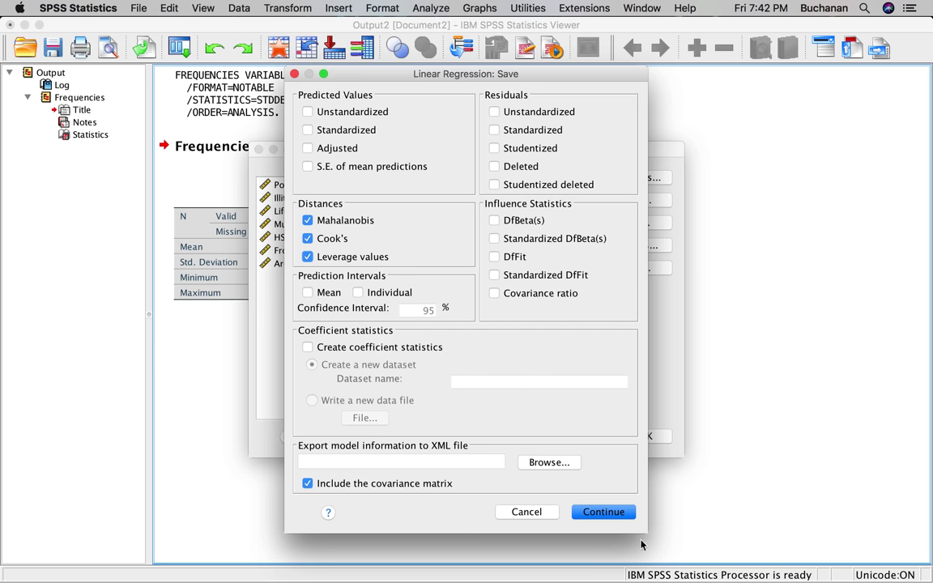
click(620, 511)
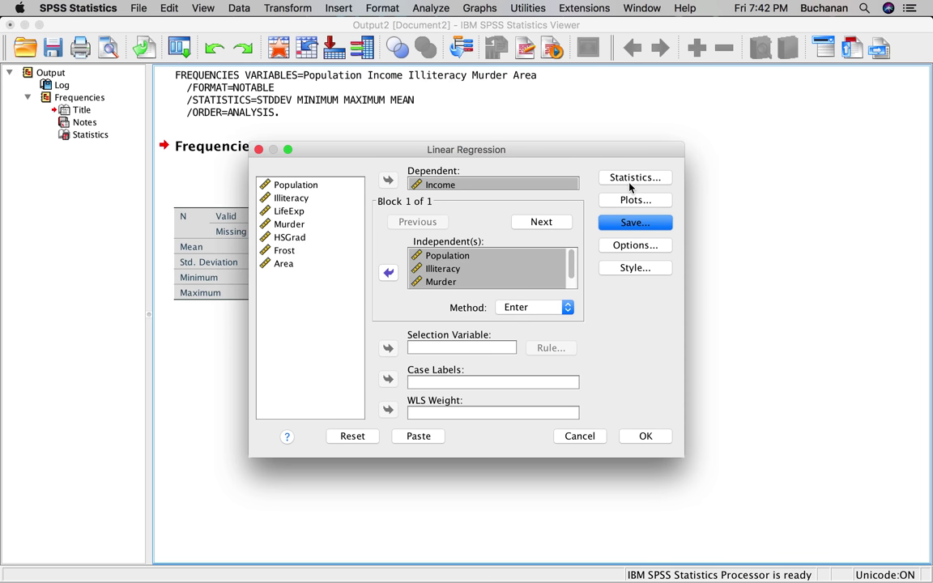
Run the linear regression and return to the dataset with the saved outlier variables
click(646, 438)
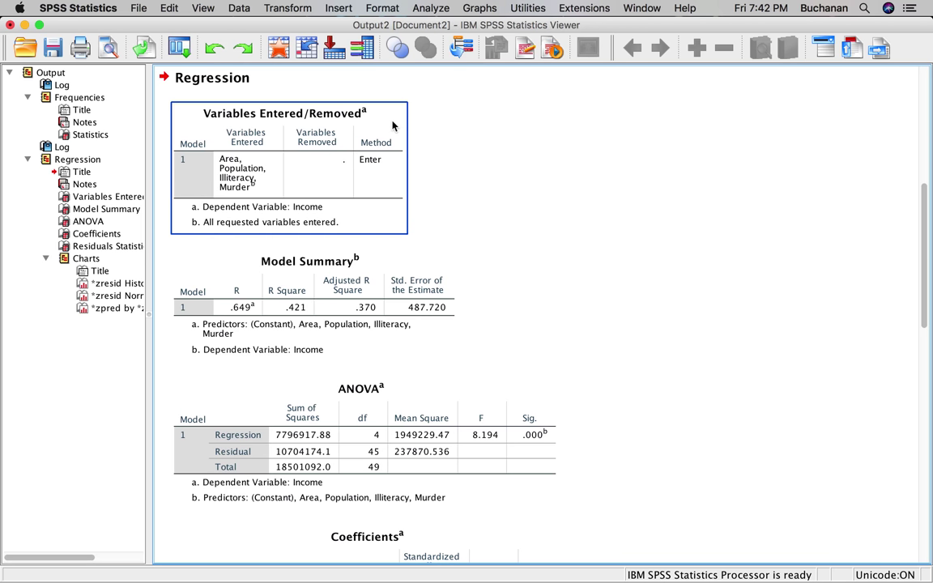
click(280, 48)
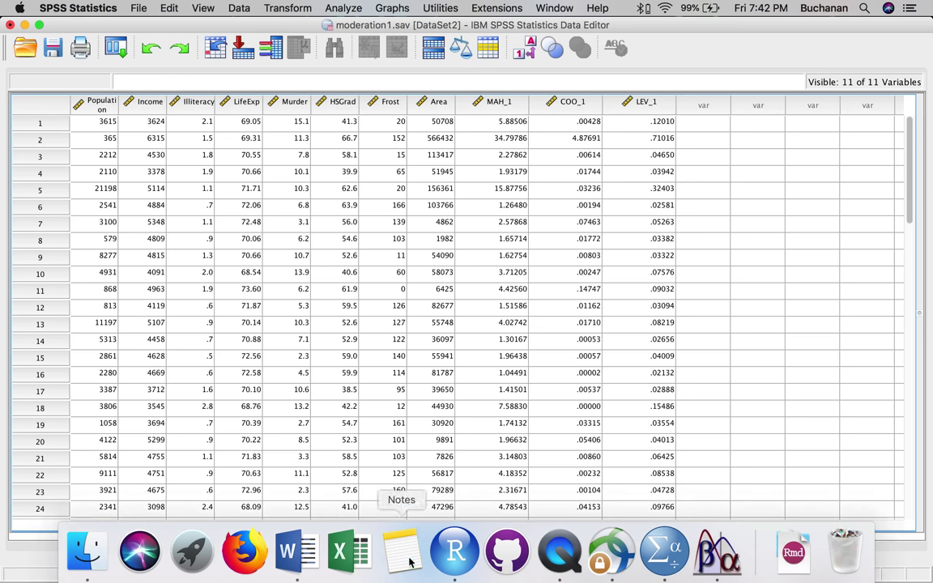
Switch to the Word notes, set the Mahalanobis DF to 4 and add a bullet reading P < .001 beneath the cutoff line
click(291, 557)
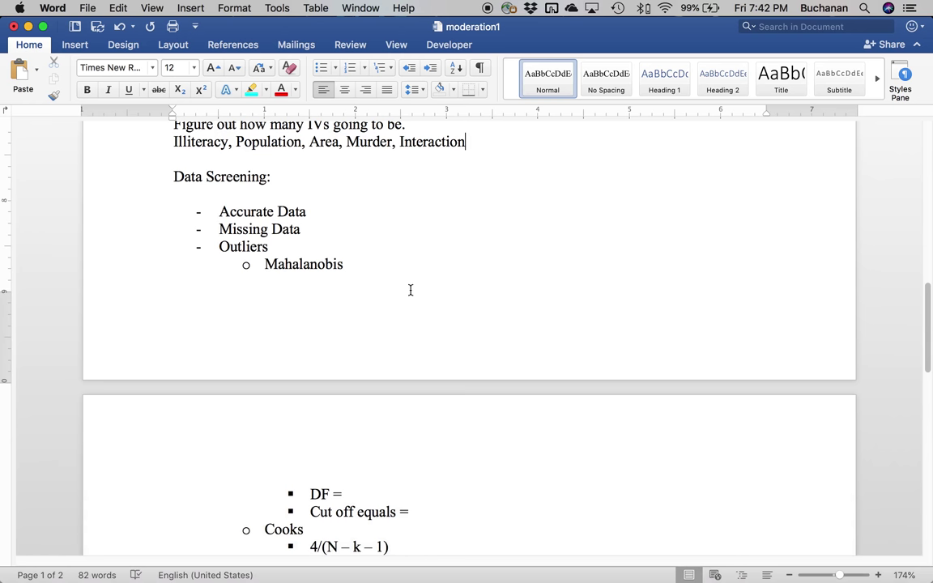
scroll(411, 289, down, 2)
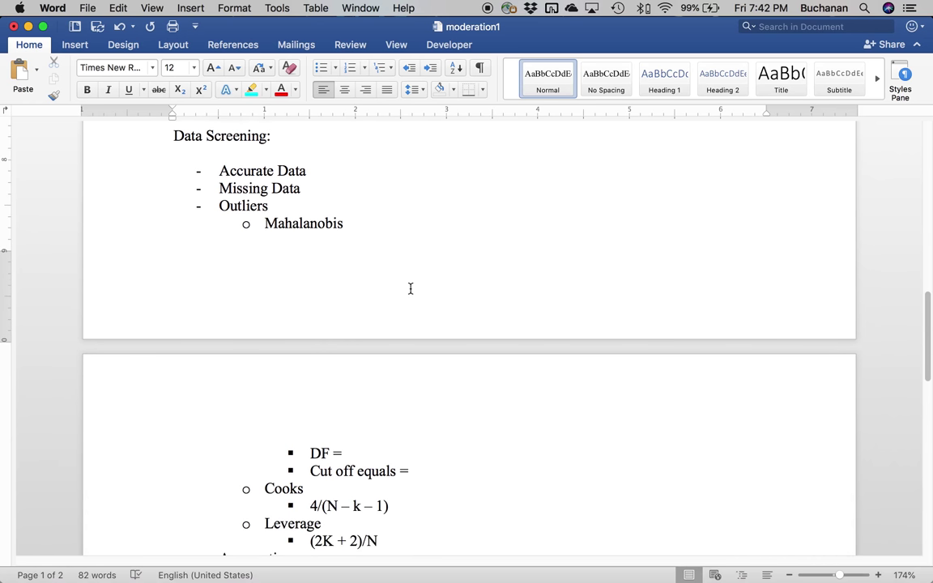
scroll(411, 289, down, 3)
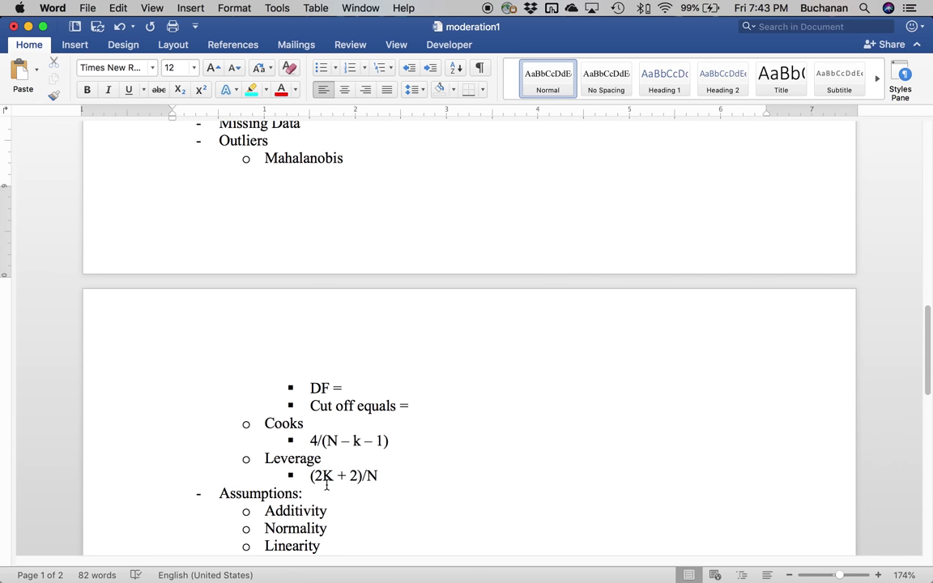
scroll(326, 485, up, 5)
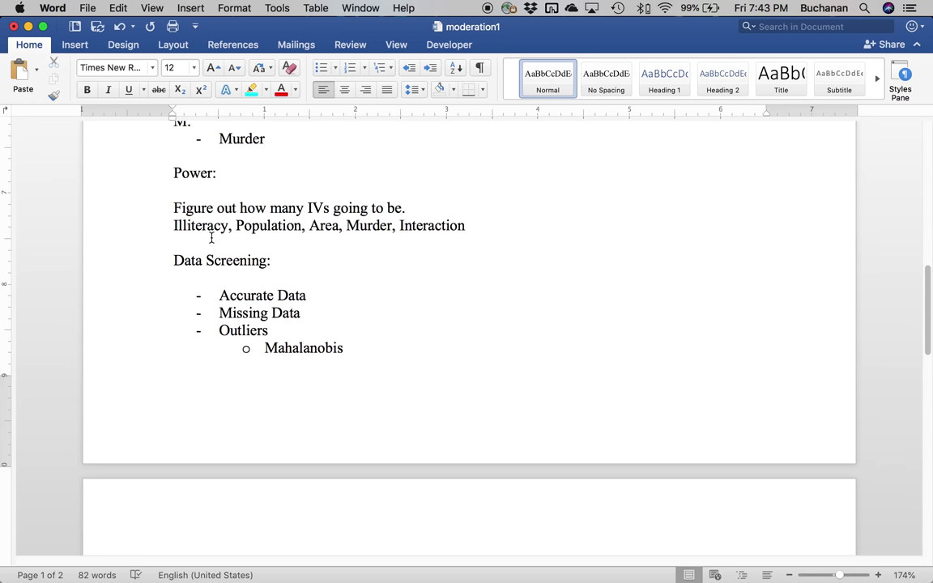
scroll(211, 237, down, 5)
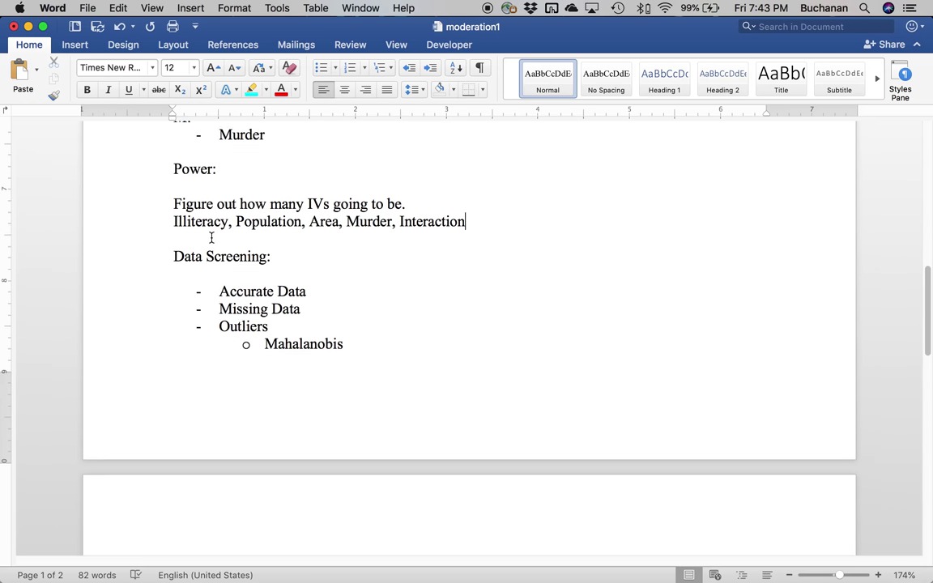
click(351, 436)
text(4)
click(437, 445)
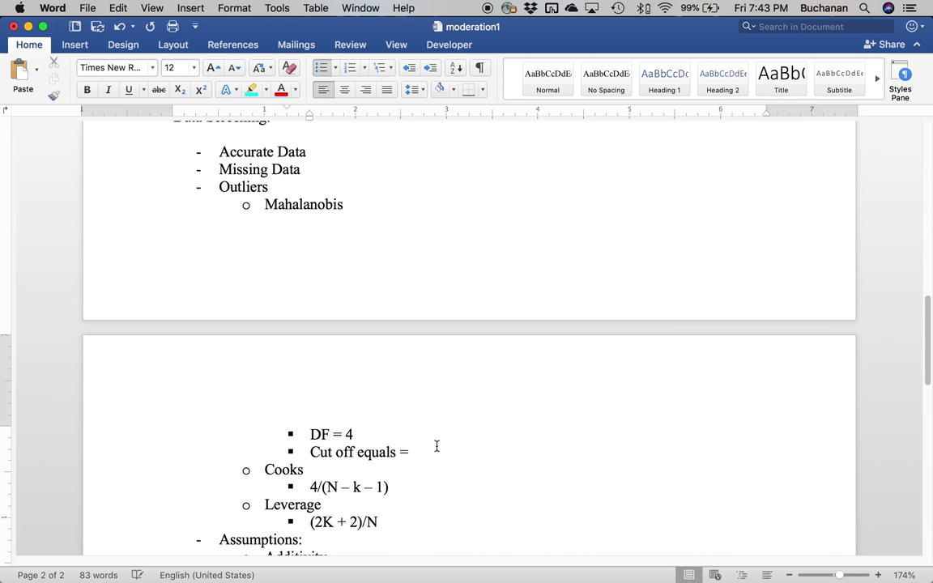
key(Return)
text(p < .001)
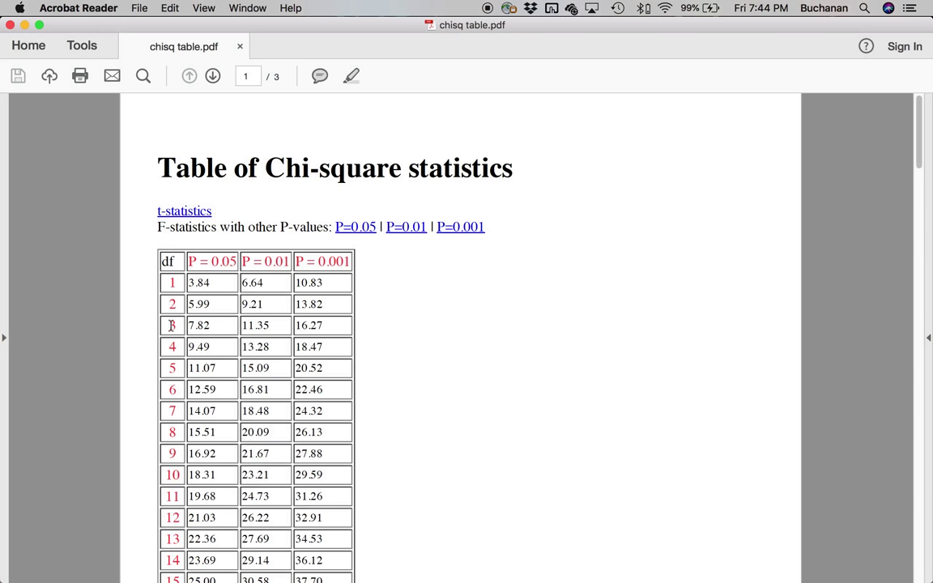
Look up the critical value for df 4 at P = 0.001 in the chi-square table PDF, then close it
drag(168, 345, 328, 350)
click(326, 346)
key(super+equal)
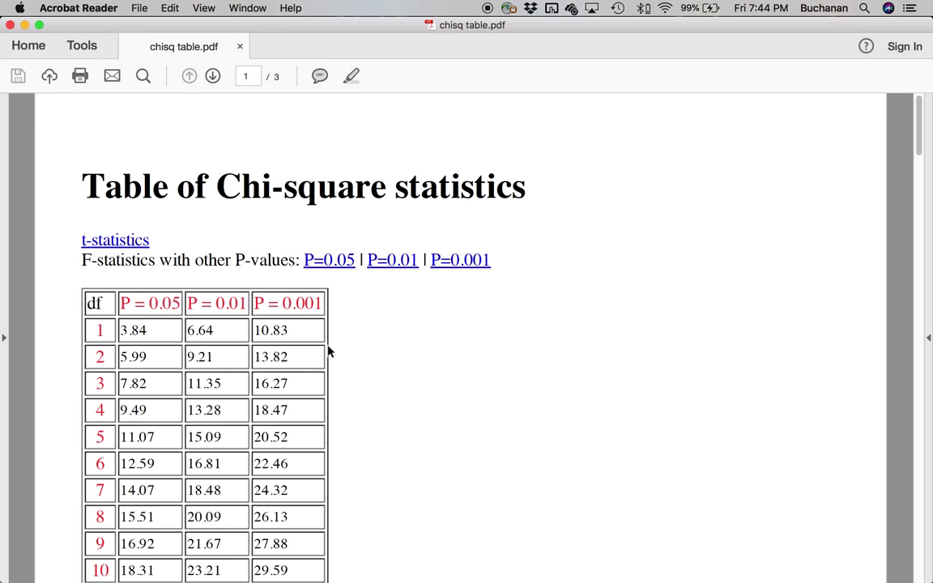
click(261, 413)
drag(261, 415, 314, 417)
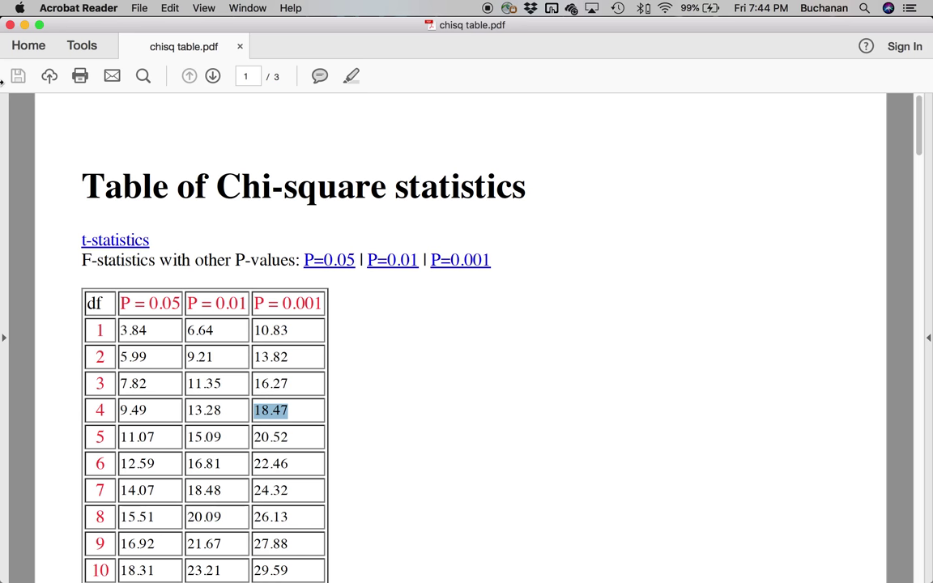
click(11, 25)
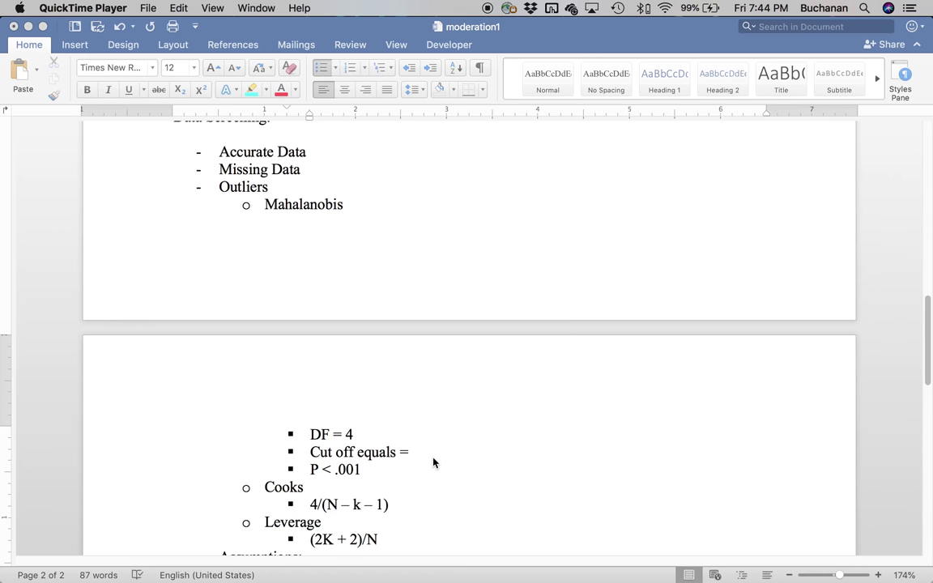
Record 18.47 as the Mahalanobis cutoff in the notes
click(432, 454)
click(434, 452)
text(18)
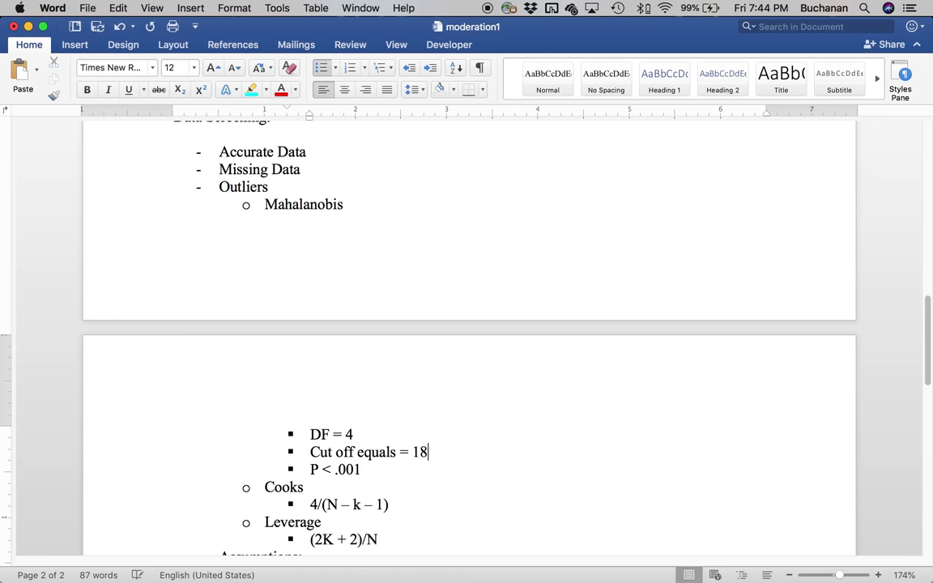
text(.47)
Add a bullet below the Cooks formula with the numbers filled in: 4/(50 – 4 – 1)
scroll(469, 341, down, 5)
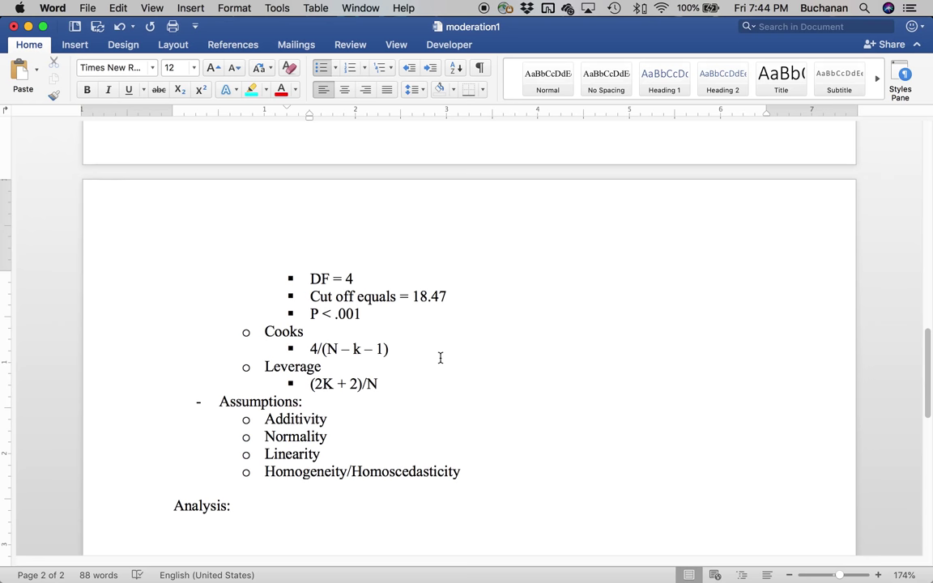
click(434, 348)
key(Return)
text(4/(50 - )
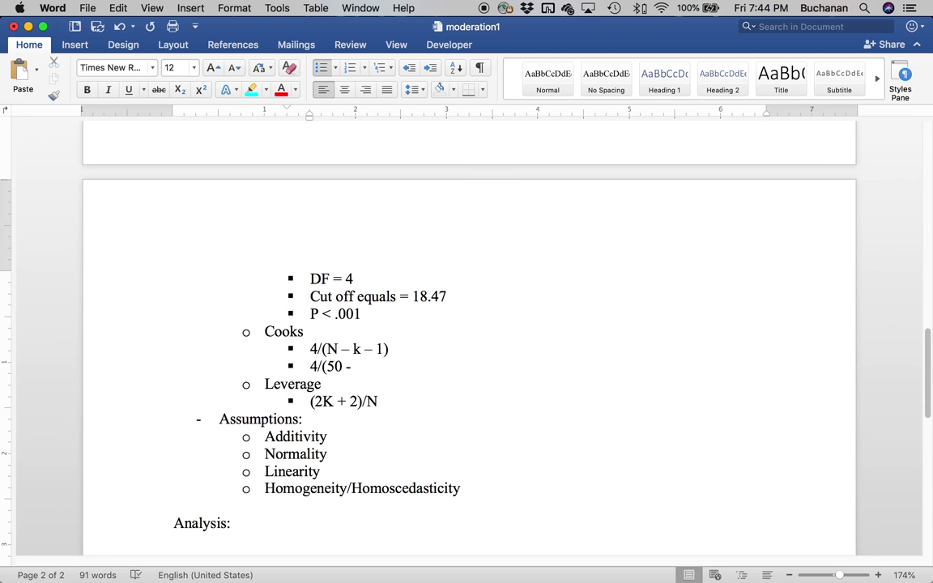
text(4 = 1)
key(BackSpace)
key(BackSpace)
key(BackSpace)
text(- 1)
text())
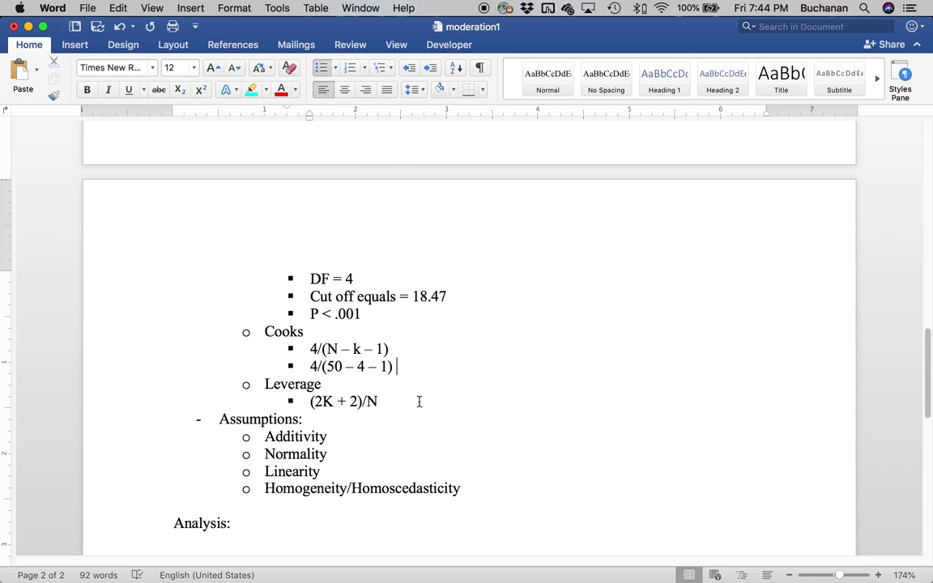
Add a bullet below the Leverage formula with the numbers filled in: (2*4 + 2)/50
click(418, 402)
key(Return)
text((2*4 )
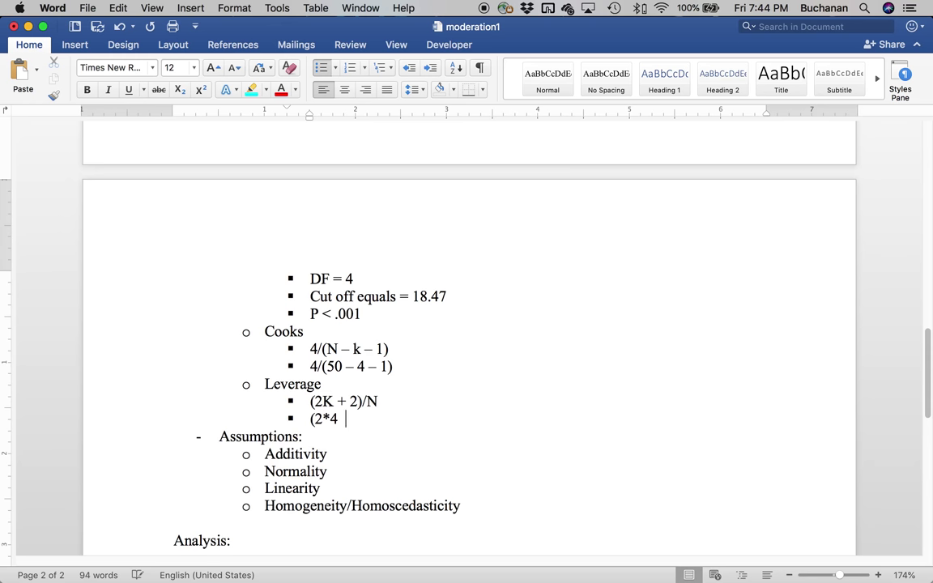
text(+ 2)/50)
Complete the filled-in formulas with their results, = .089 for Cooks and = .200 for Leverage
text(089)
click(390, 420)
shift+click(389, 420)
key(super+x)
click(410, 362)
text(=)
key(super+v)
text(=)
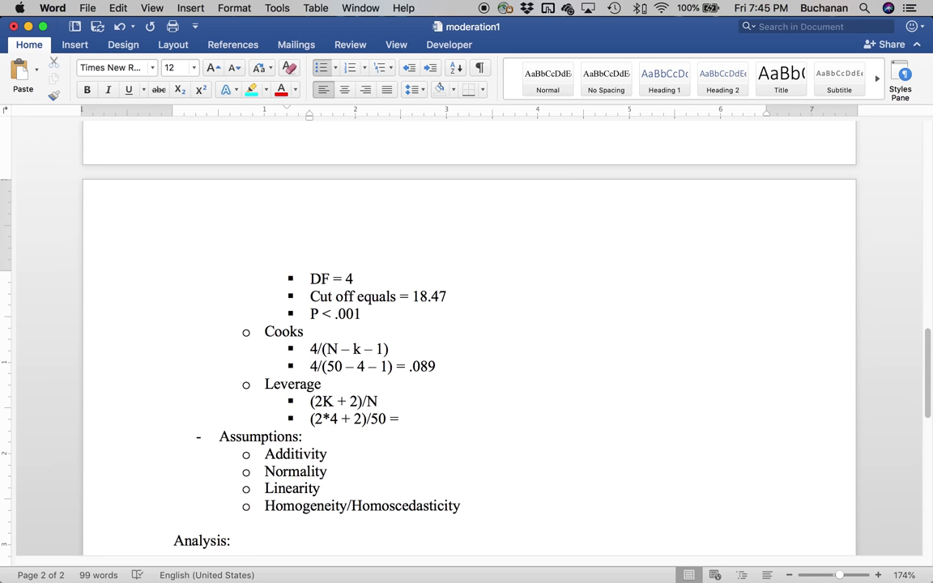
text(.200)
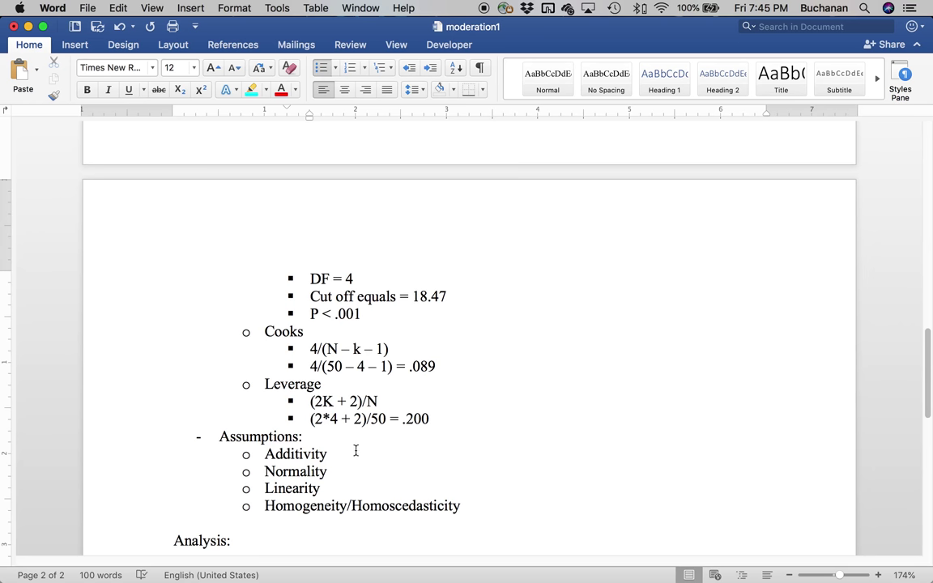
Switch to SPSS and compute a new variable bad_mahal with the expression MAH_1 > 18.47
mouse_move(296, 571)
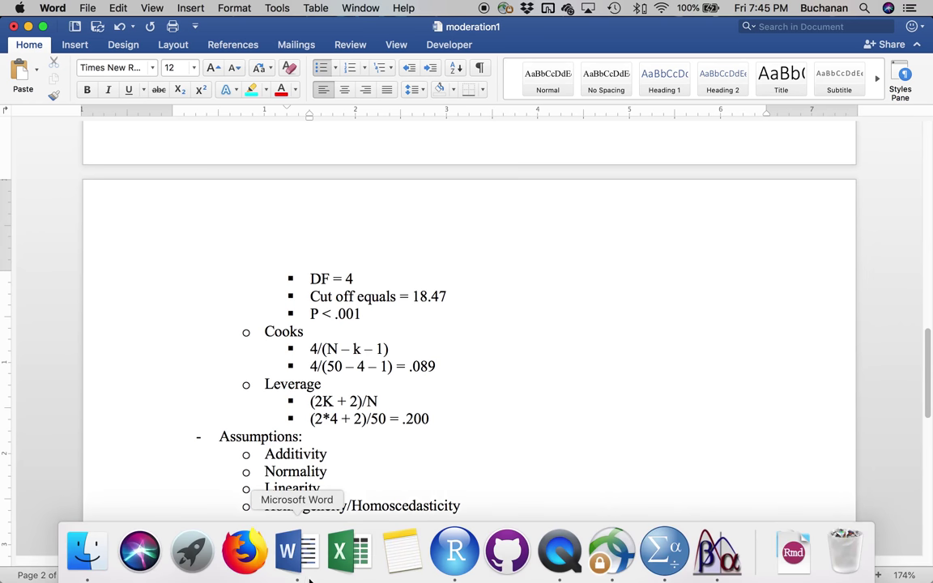
click(665, 551)
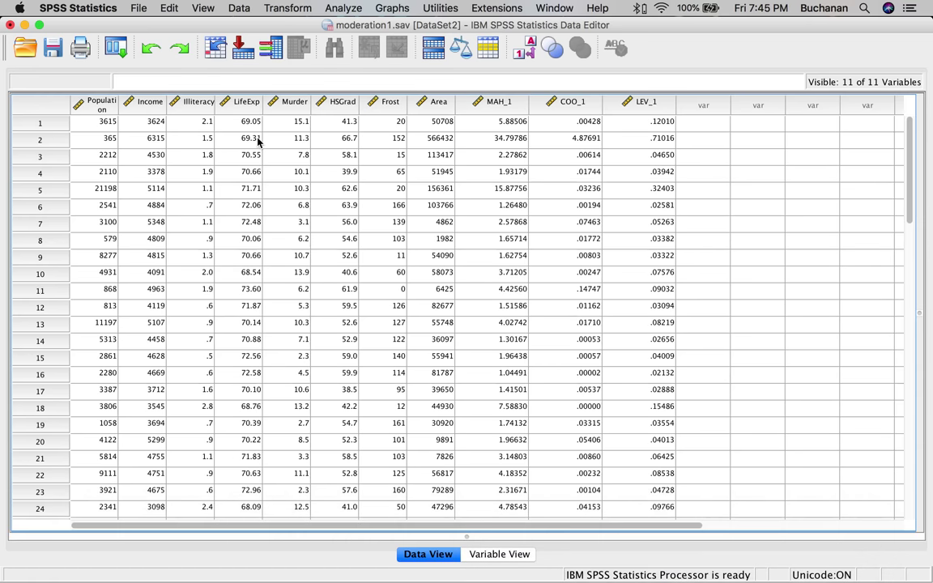
click(272, 8)
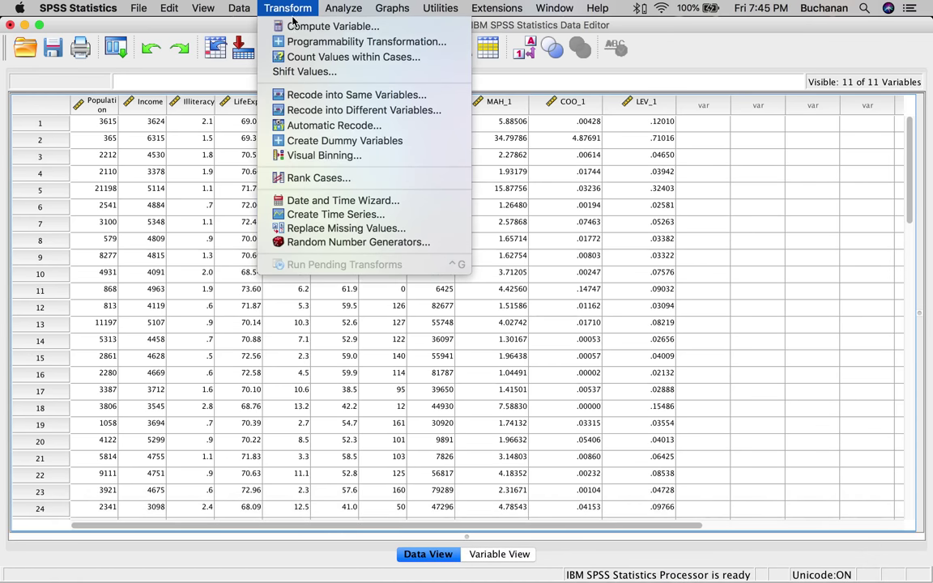
click(294, 28)
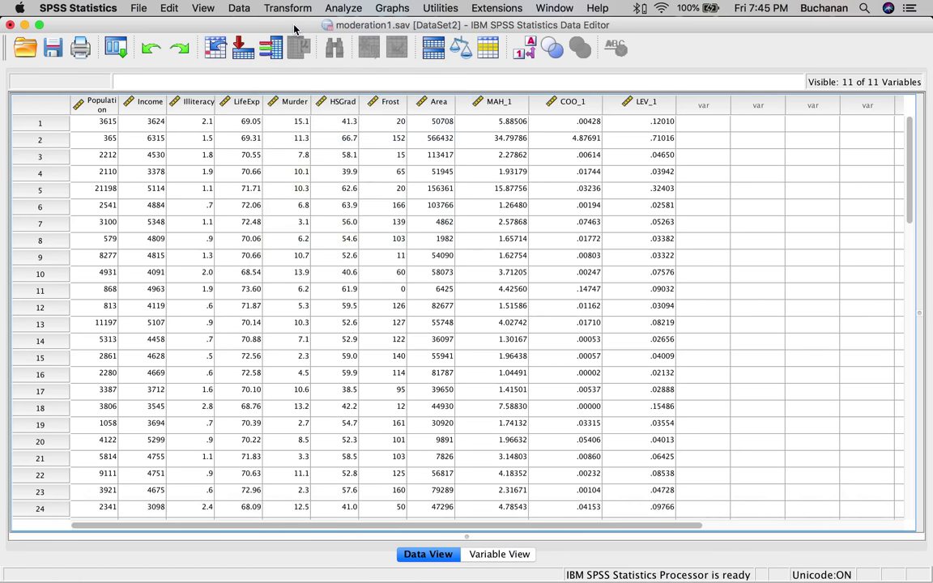
click(252, 139)
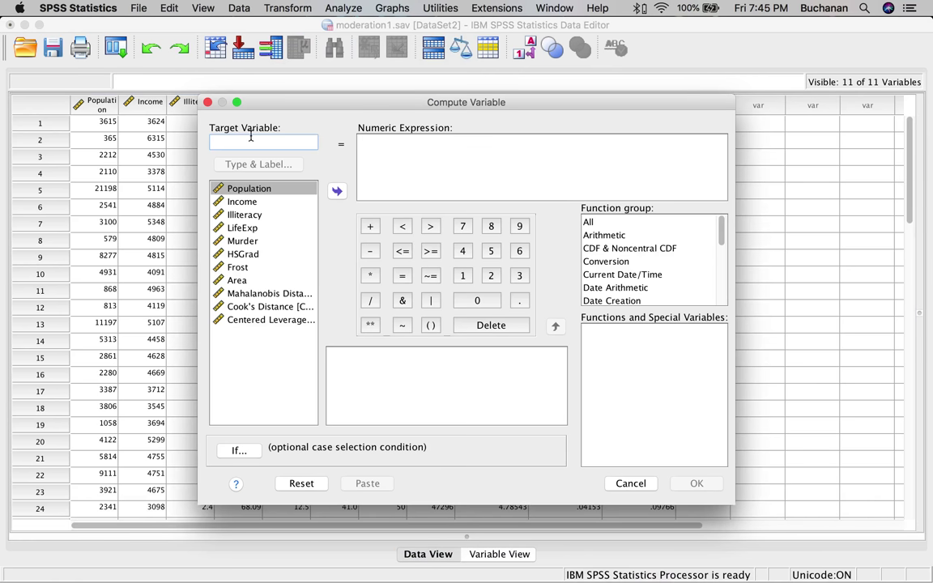
text(bad)
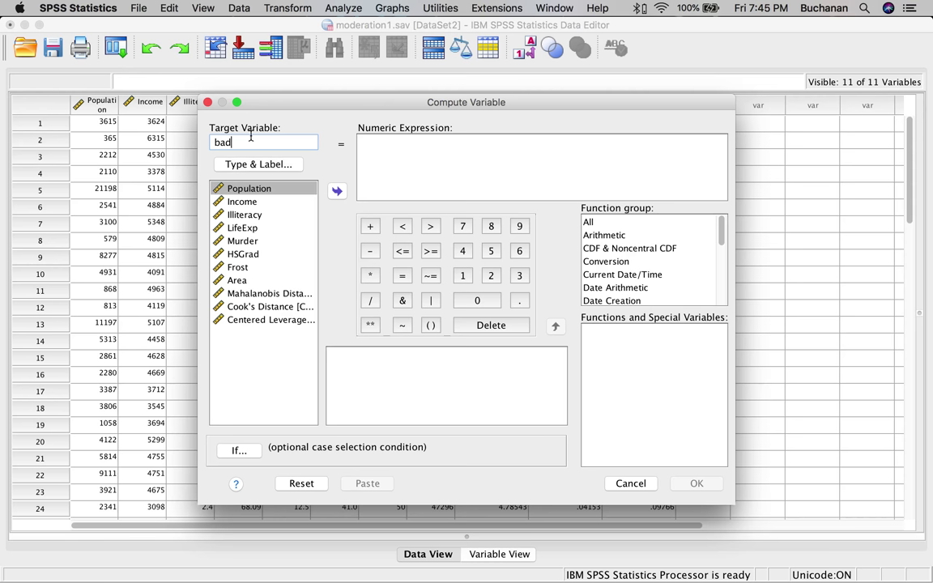
text(_mahal)
click(253, 294)
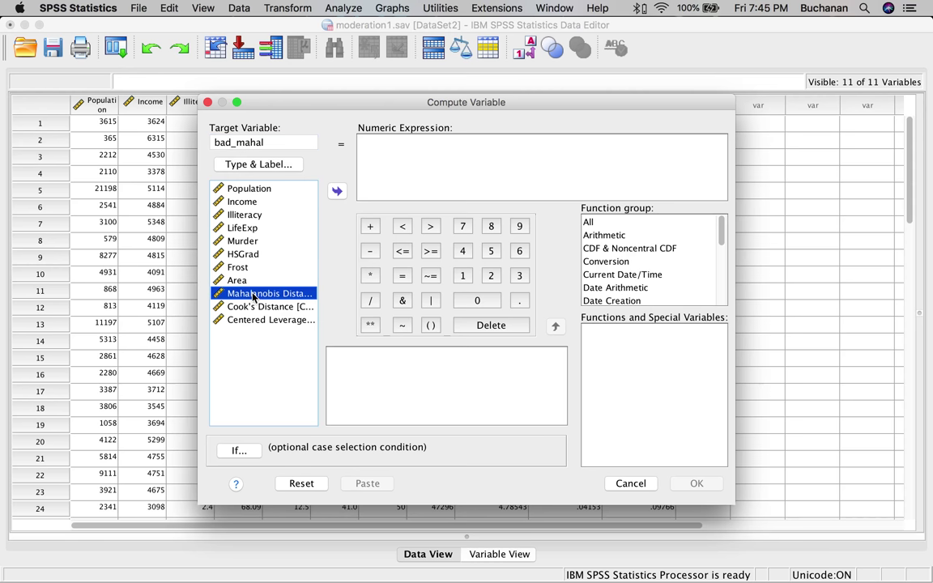
double_click(254, 294)
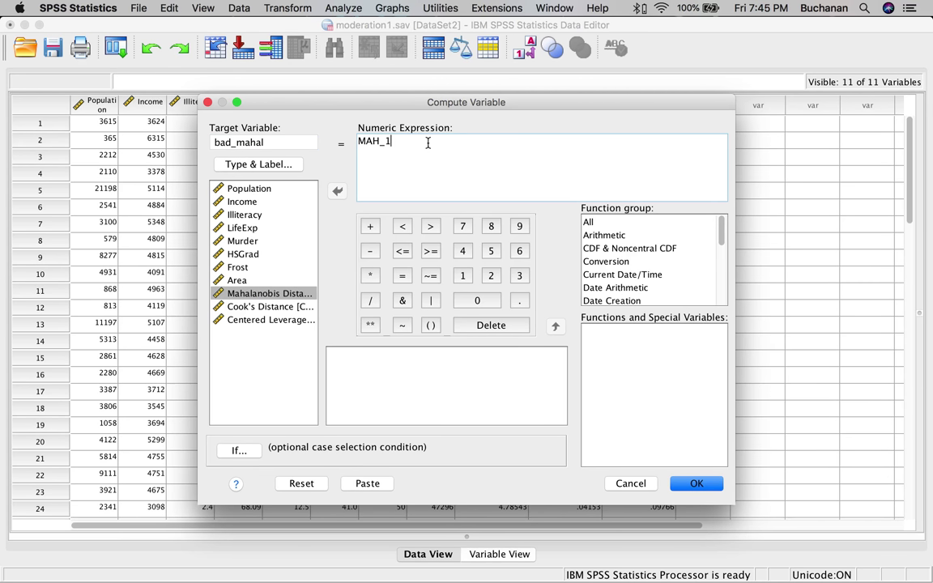
text(> 18.47)
click(687, 484)
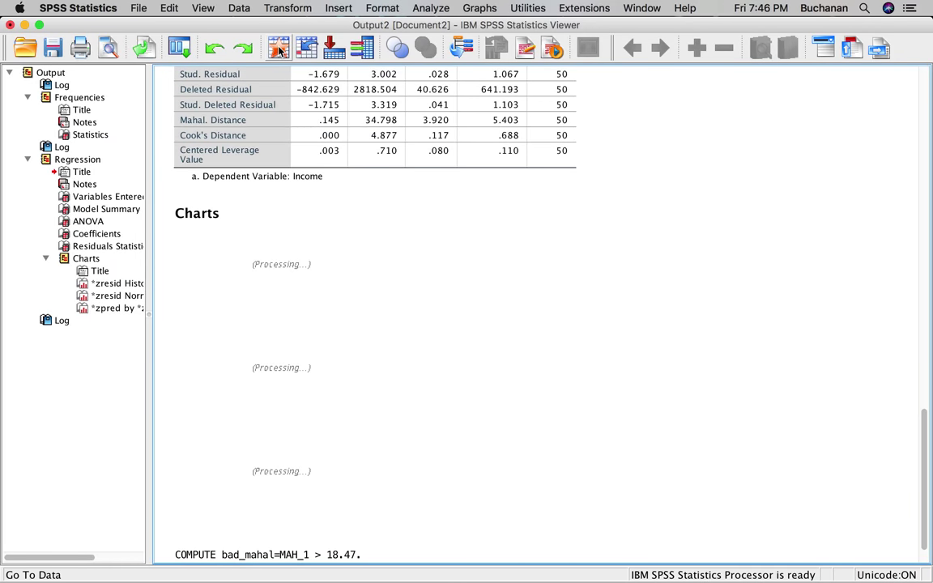
Examine the bad_mahal column across all cases in the dataset for rows flagged as Mahalanobis outliers
click(179, 48)
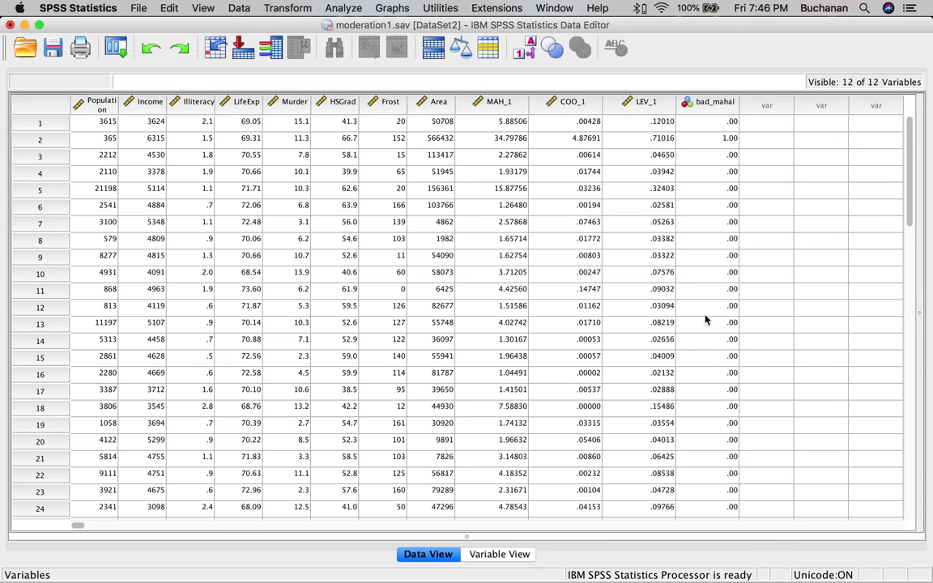
scroll(704, 320, down, 10)
scroll(704, 320, down, 10)
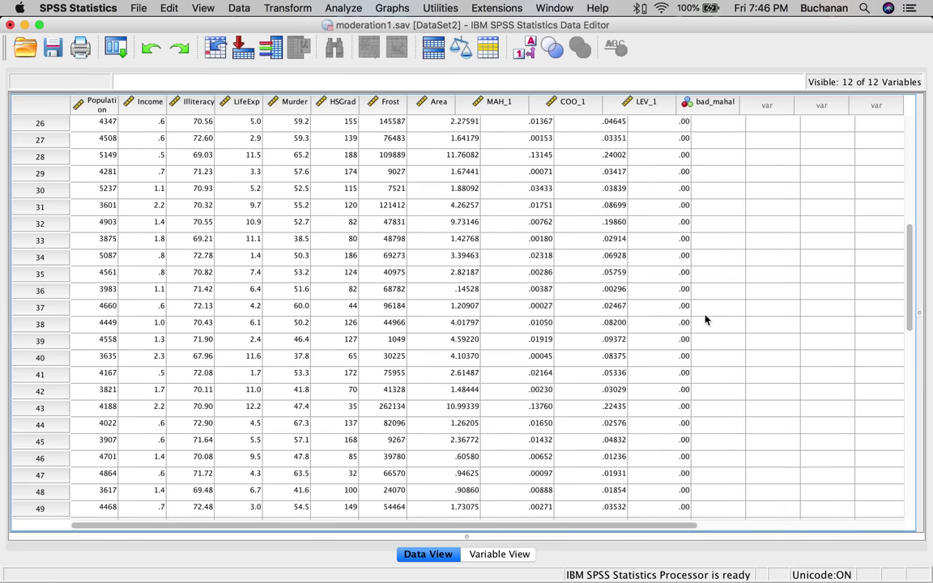
scroll(705, 320, right, 2)
scroll(704, 320, up, 5)
scroll(705, 320, left, 2)
scroll(705, 320, up, 15)
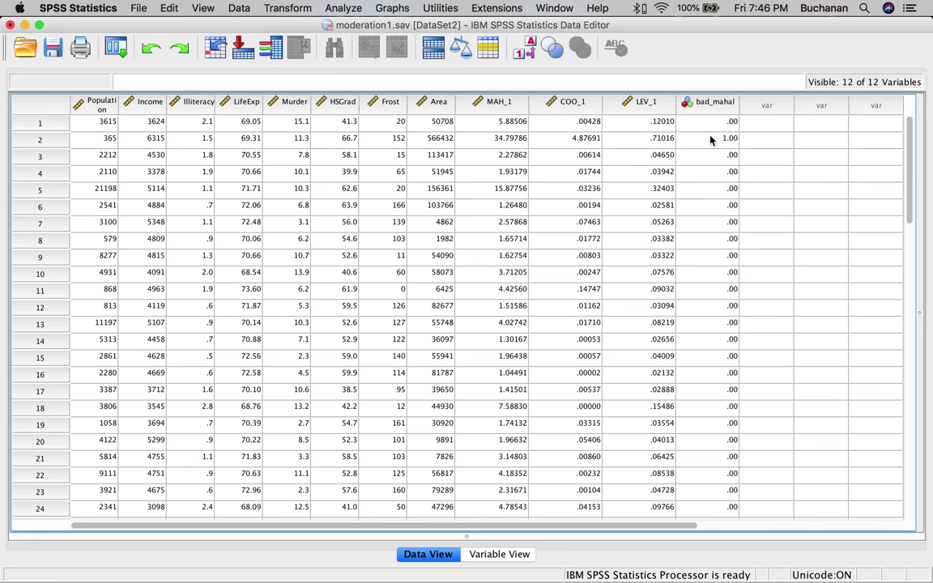
click(709, 139)
click(39, 141)
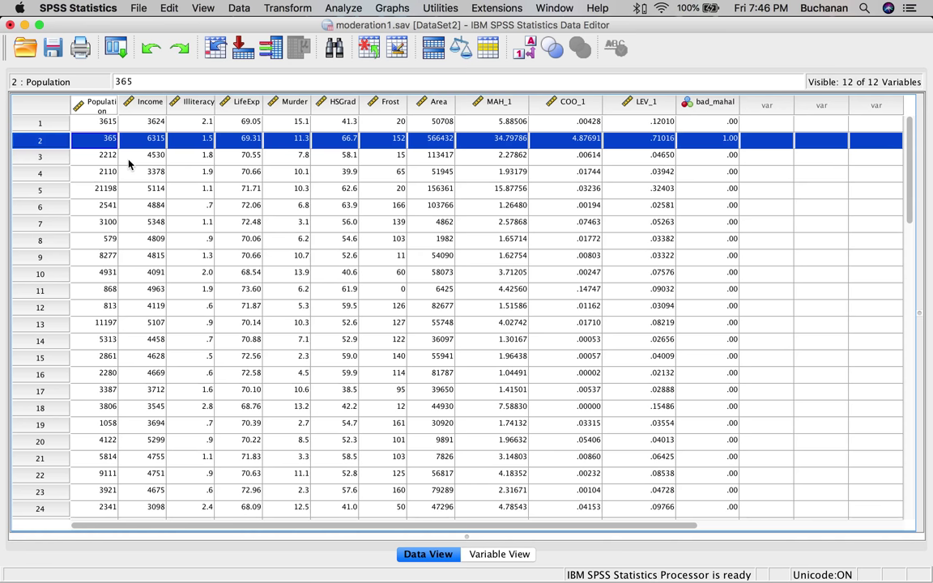
click(767, 123)
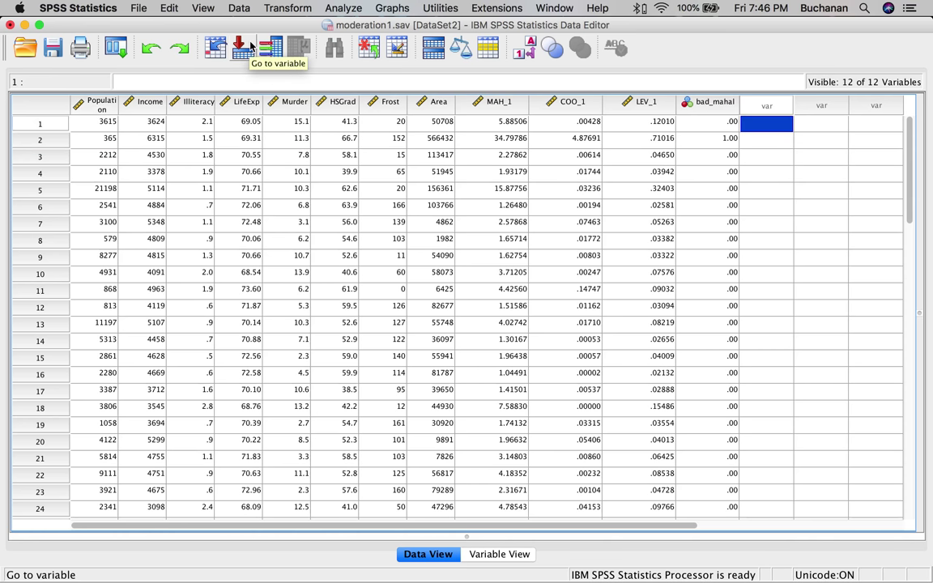
Begin another computed variable and name the target variable bad_cooks
click(289, 6)
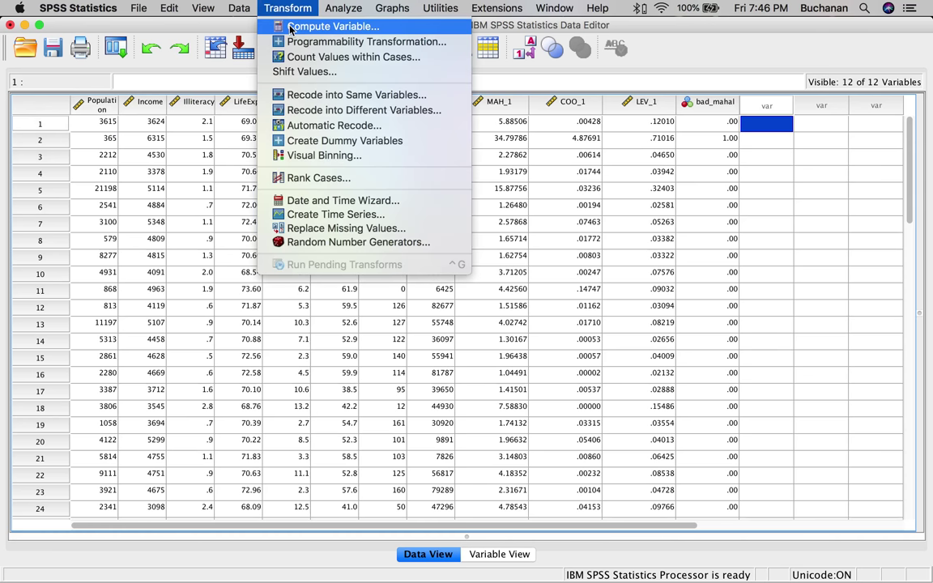
click(289, 29)
double_click(240, 143)
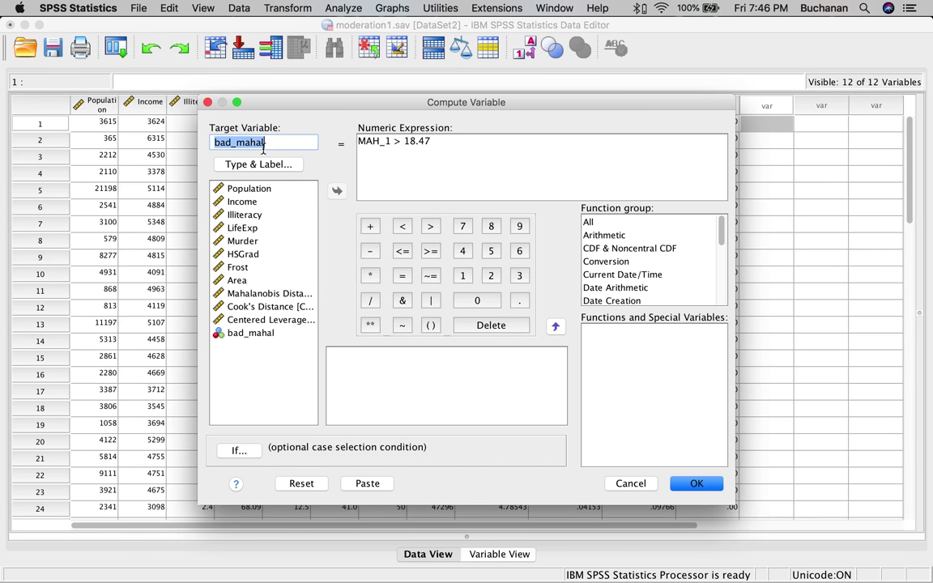
click(286, 142)
key(BackSpace)
key(BackSpace)
key(BackSpace)
key(BackSpace)
key(BackSpace)
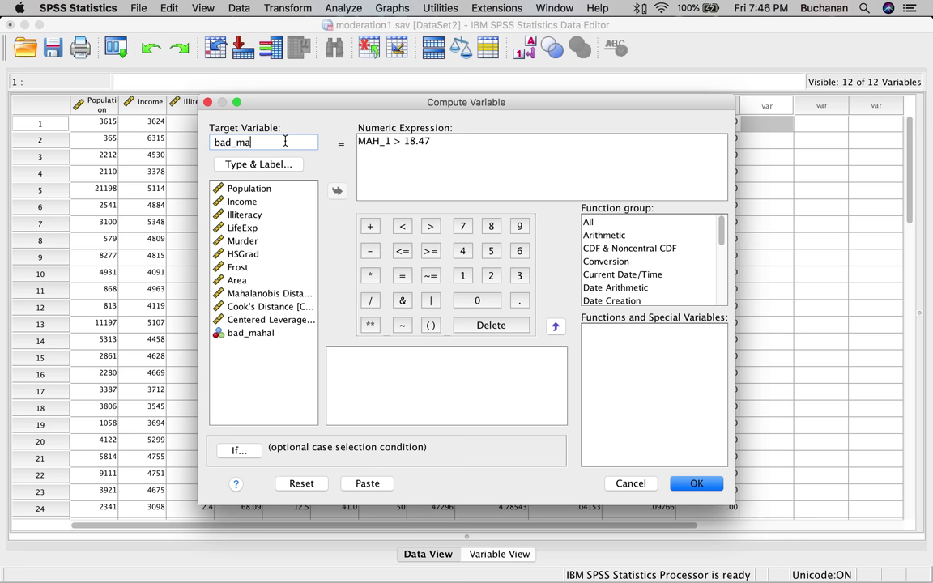
text(cools)
key(BackSpace)
text(ks)
Compute bad_cooks with the expression COO_1 > .089 and return to the dataset
drag(438, 142, 286, 142)
key(BackSpace)
click(267, 319)
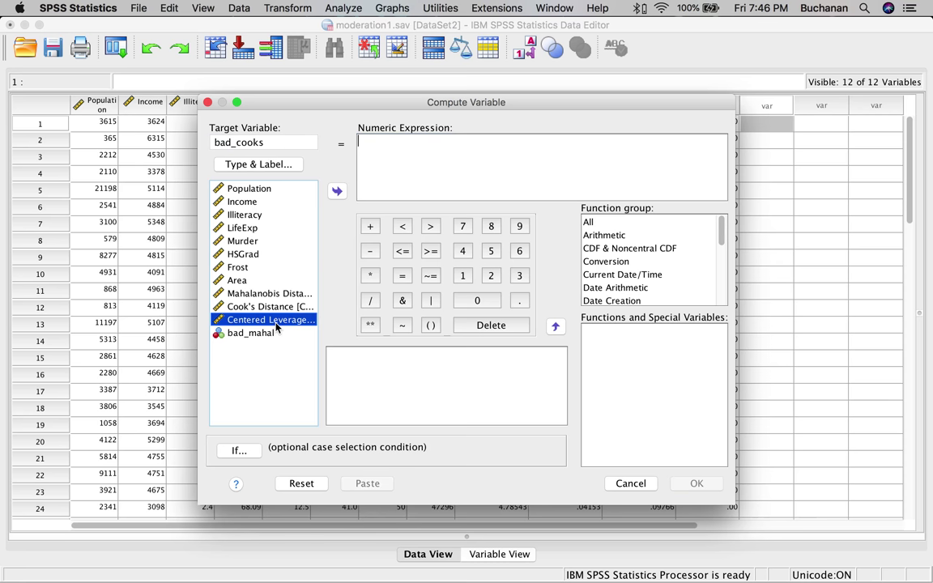
double_click(283, 308)
text(>)
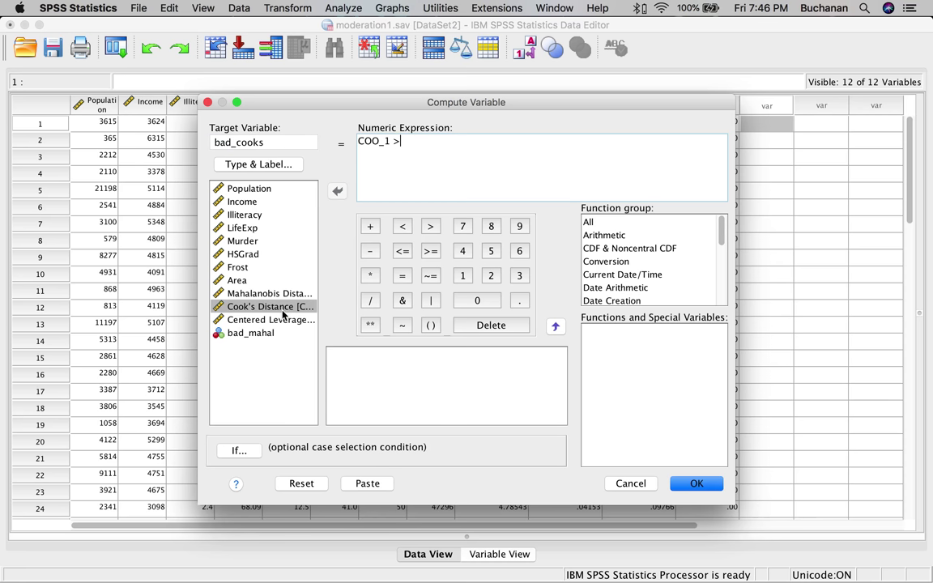
text( .098)
key(BackSpace)
key(BackSpace)
text(89)
click(698, 483)
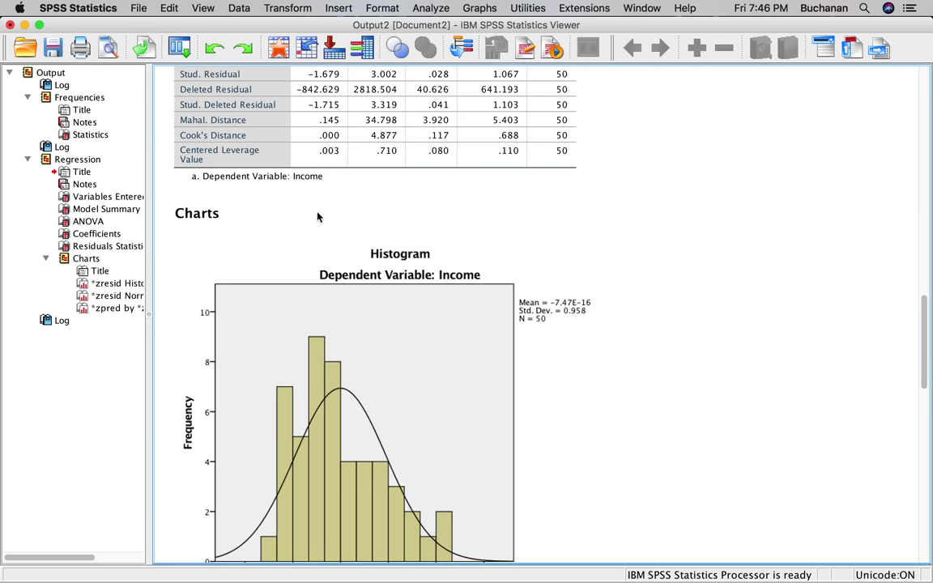
click(278, 48)
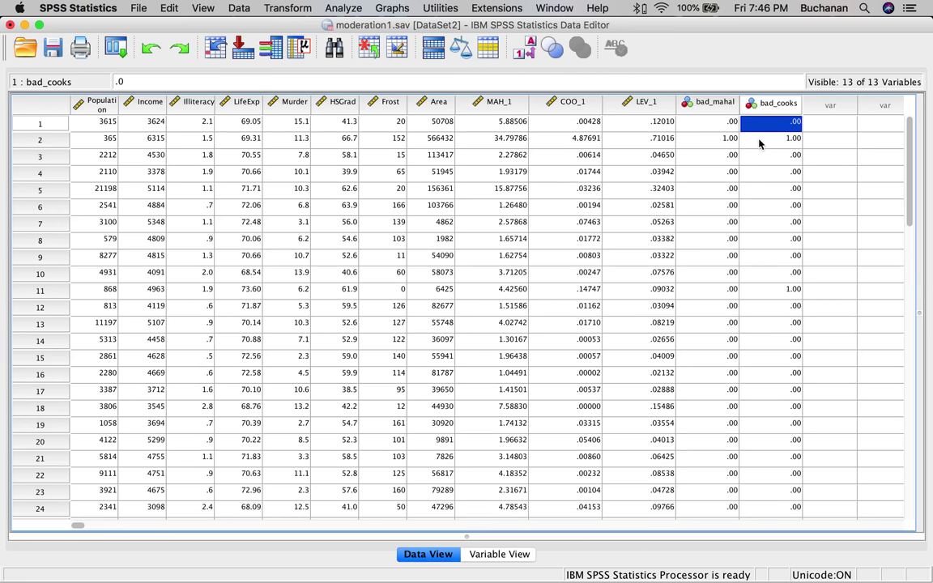
Begin another computed variable and name the target variable bad_leverage
click(274, 8)
click(290, 31)
double_click(287, 138)
click(285, 138)
key(BackSpace)
key(BackSpace)
key(BackSpace)
key(BackSpace)
key(BackSpace)
text(leverage)
Compute bad_leverage with the expression LEV_1 > .200 and return to the dataset
drag(423, 142, 357, 141)
key(BackSpace)
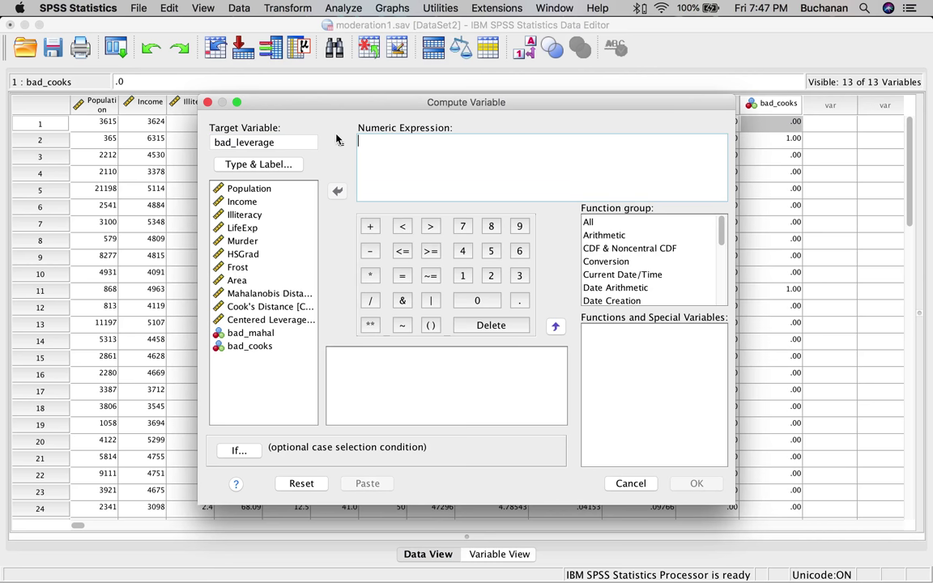
double_click(284, 323)
text(> )
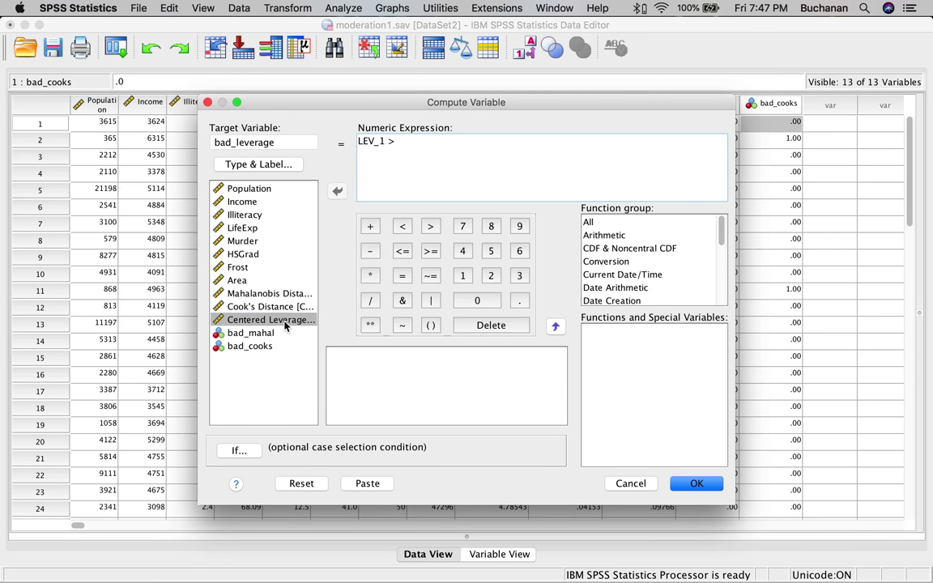
text(.200)
click(693, 484)
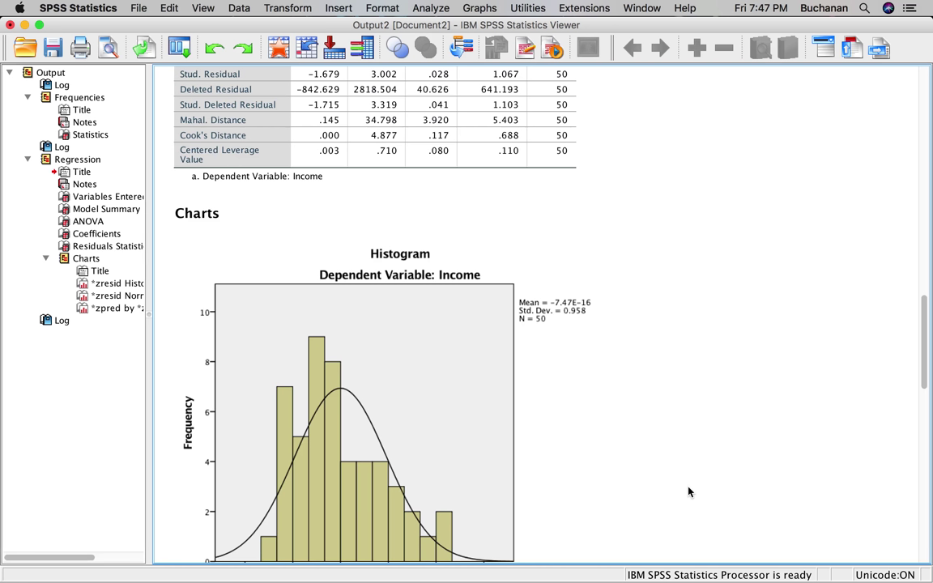
click(433, 151)
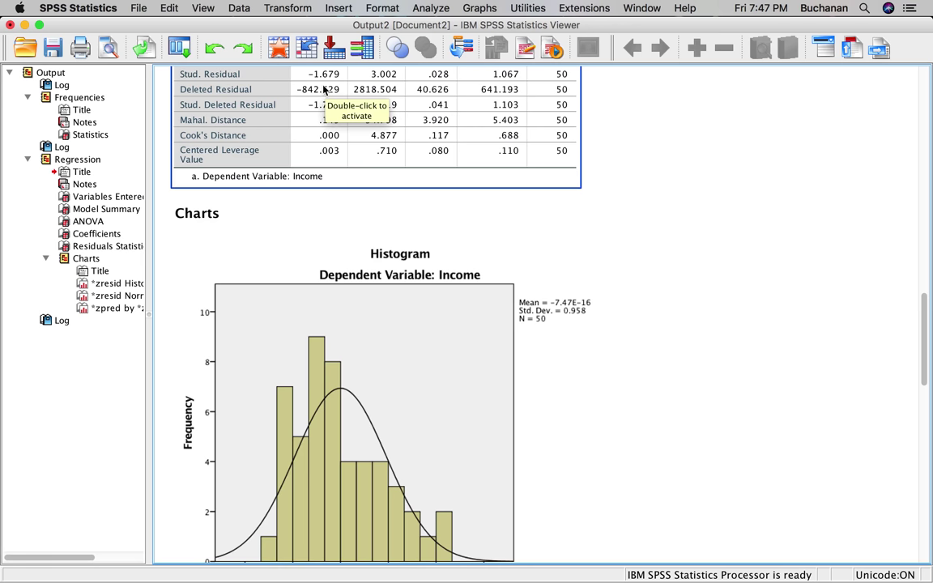
click(279, 48)
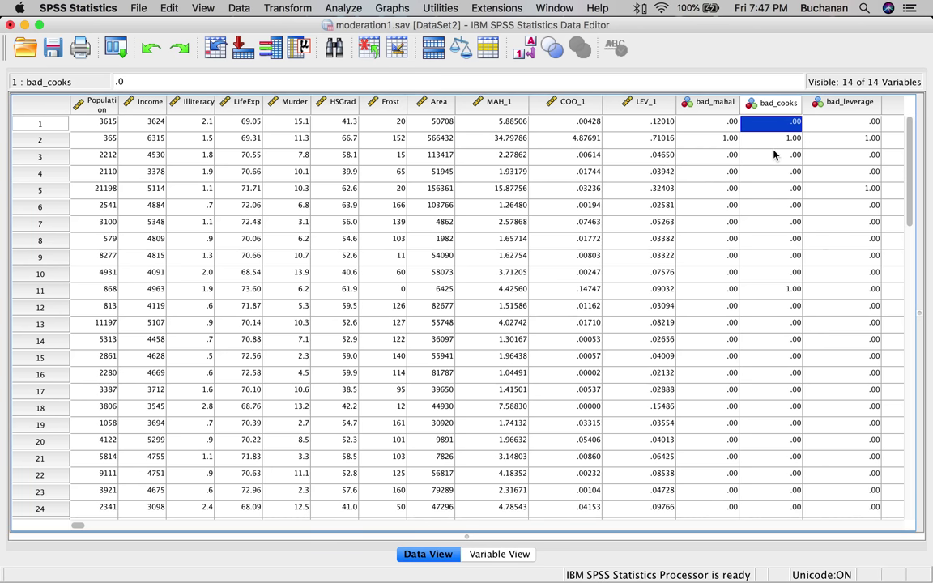
Begin another computed variable and name the target variable bad_total
scroll(769, 150, right, 2)
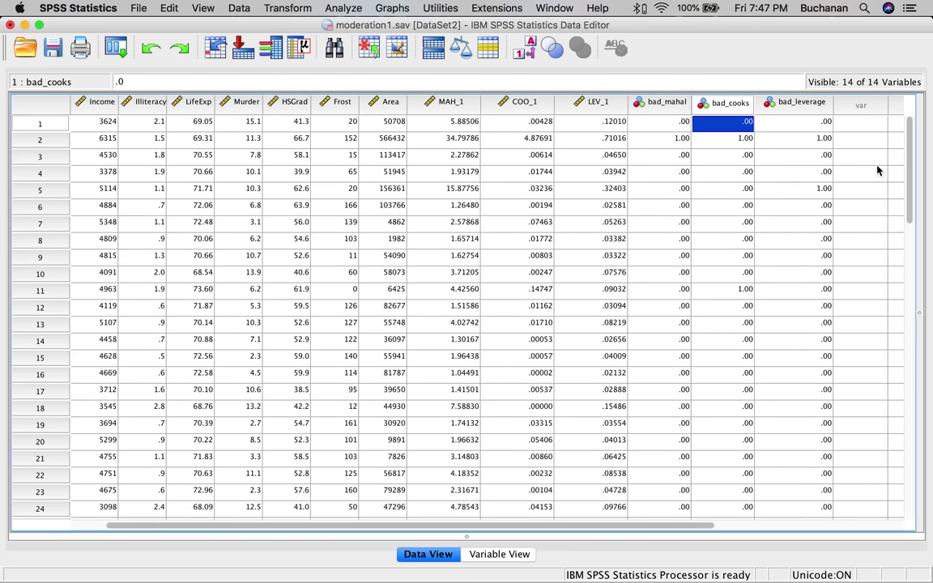
click(285, 9)
click(295, 25)
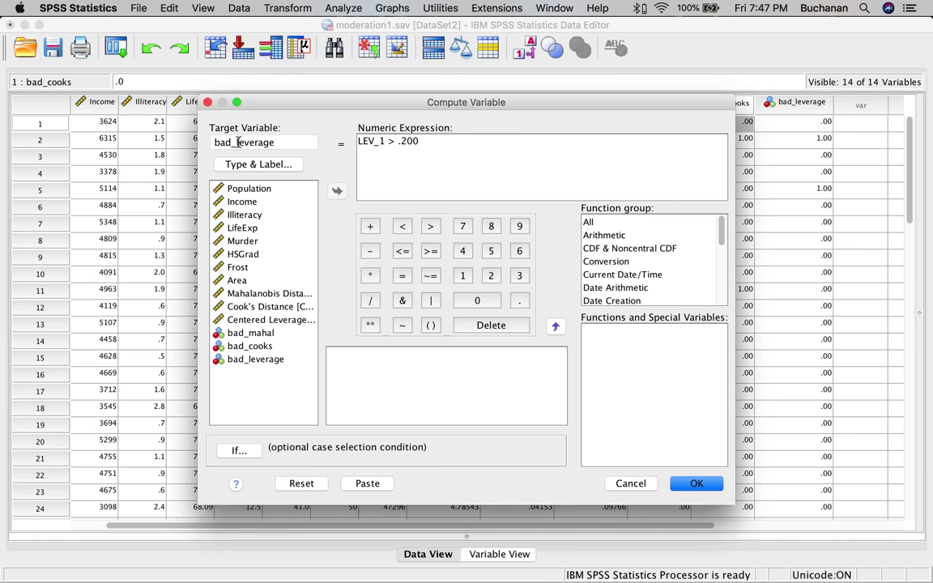
double_click(289, 142)
click(288, 145)
key(BackSpace)
key(BackSpace)
key(BackSpace)
key(BackSpace)
key(BackSpace)
key(BackSpace)
key(BackSpace)
key(BackSpace)
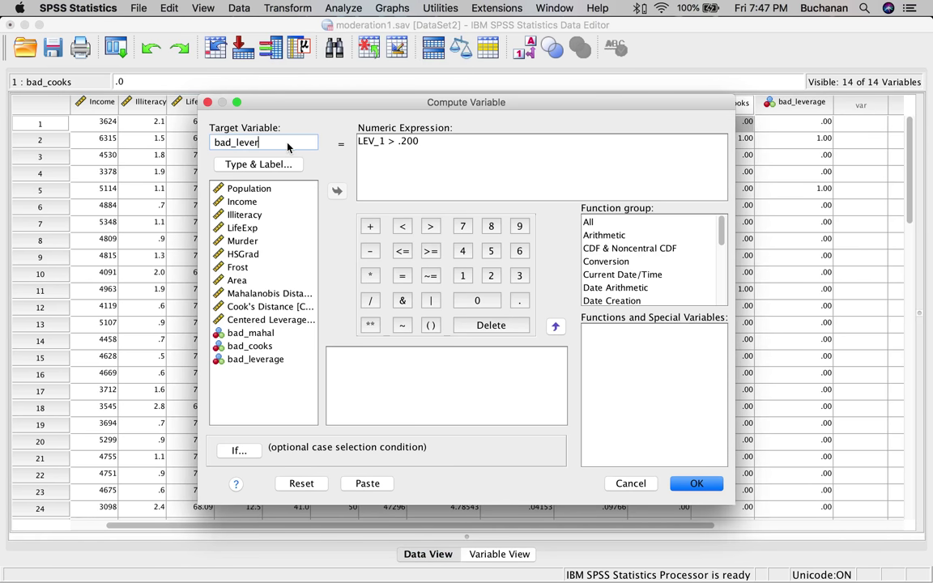
text(total)
Compute bad_total as bad_mahal+bad_cooks+bad_leverage and return to the dataset
click(463, 154)
key(super+a)
key(BackSpace)
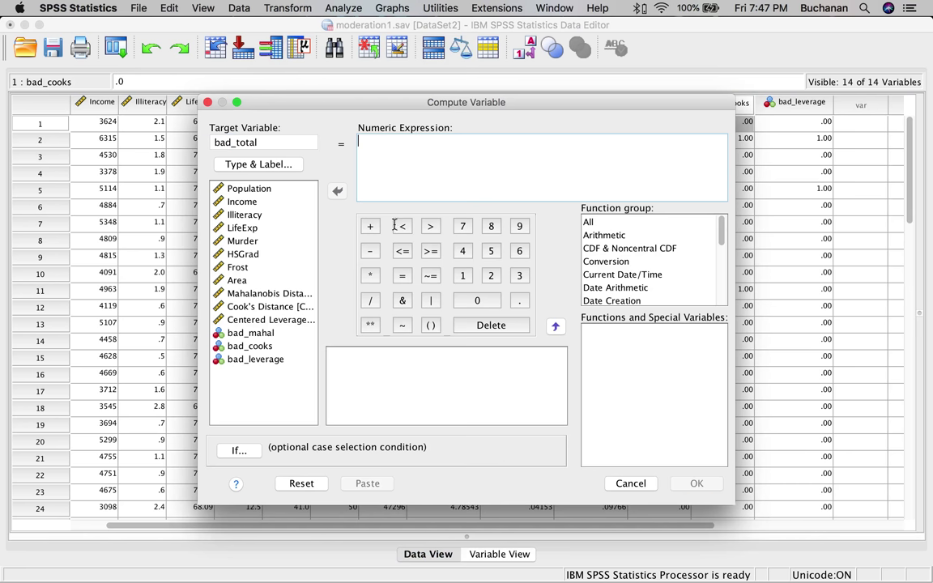
double_click(260, 333)
text(+)
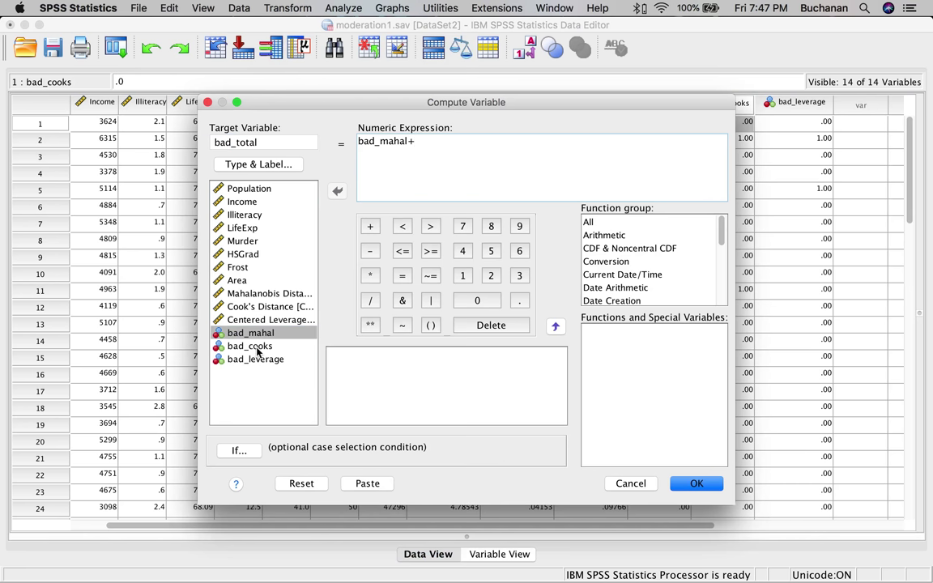
double_click(251, 346)
text(+)
double_click(254, 359)
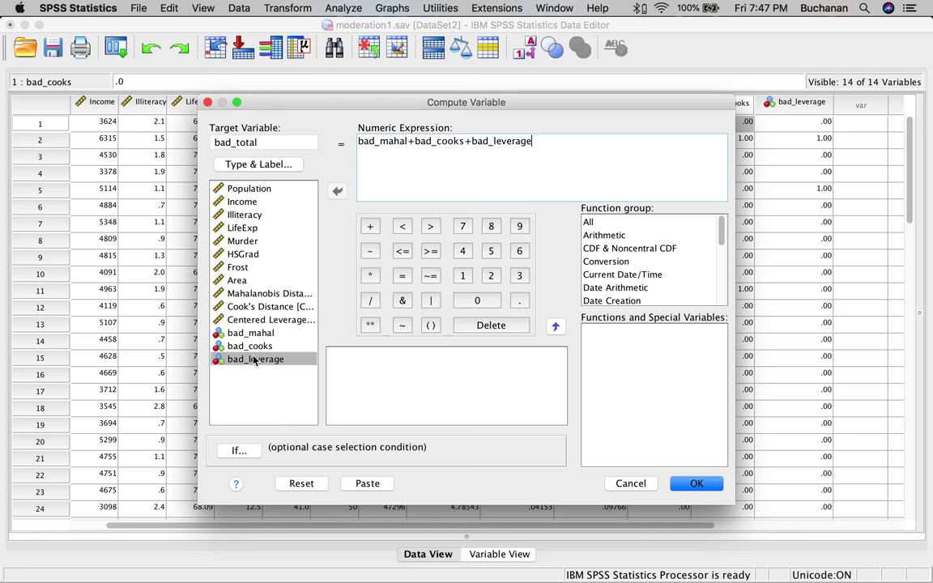
click(694, 482)
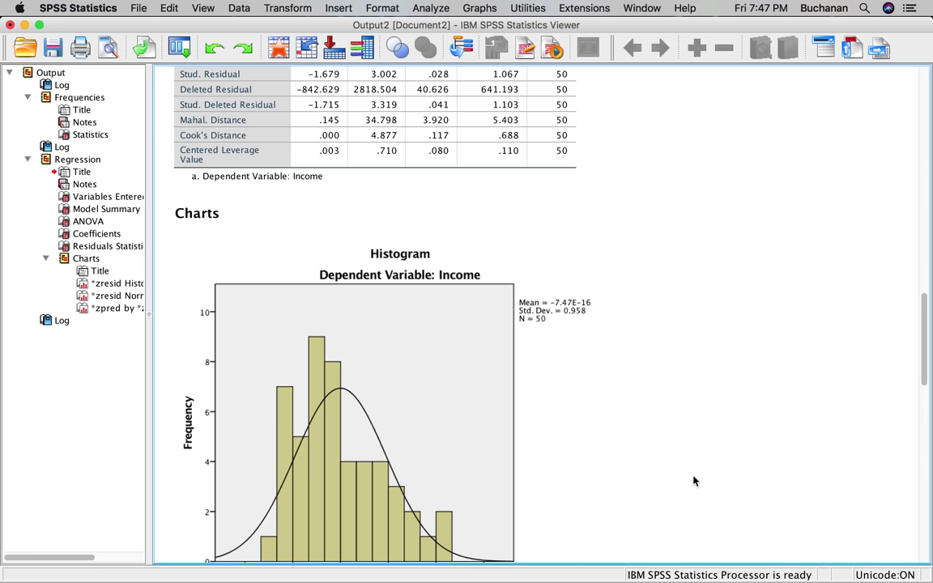
click(278, 48)
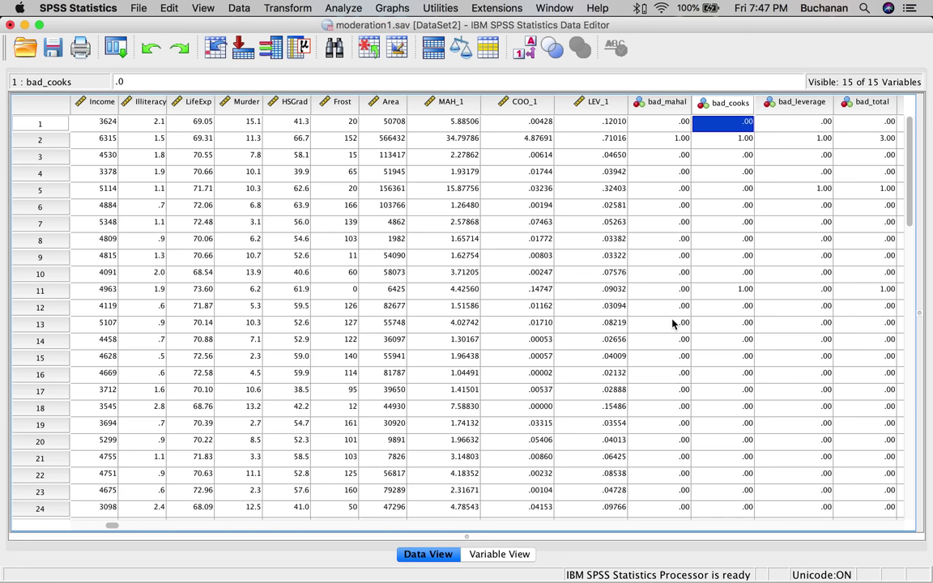
Sort the cases by bad_total in descending order
right_click(861, 104)
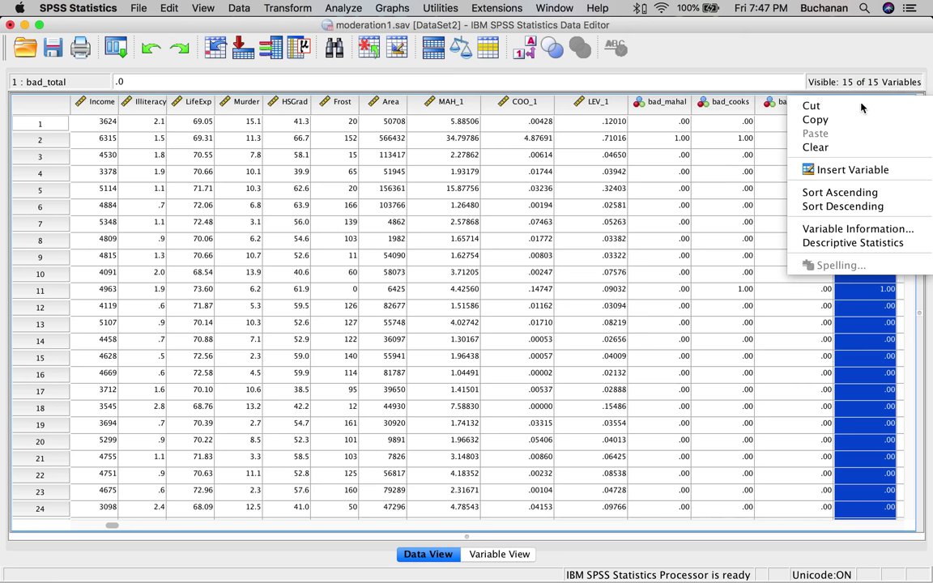
click(840, 206)
click(821, 158)
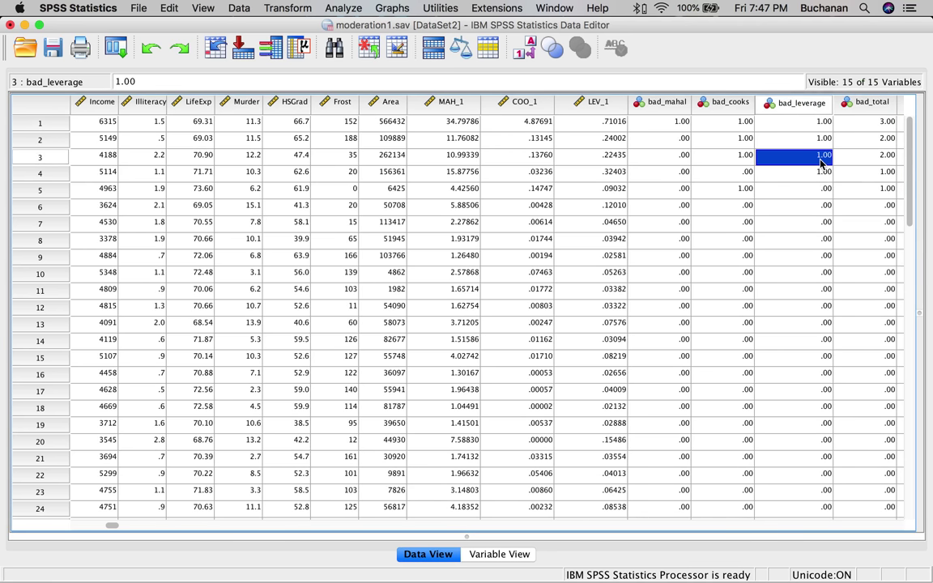
Examine the topmost cases' raw values, outlier flags and bad_total scores to judge which ones count as outliers
scroll(821, 165, right, 3)
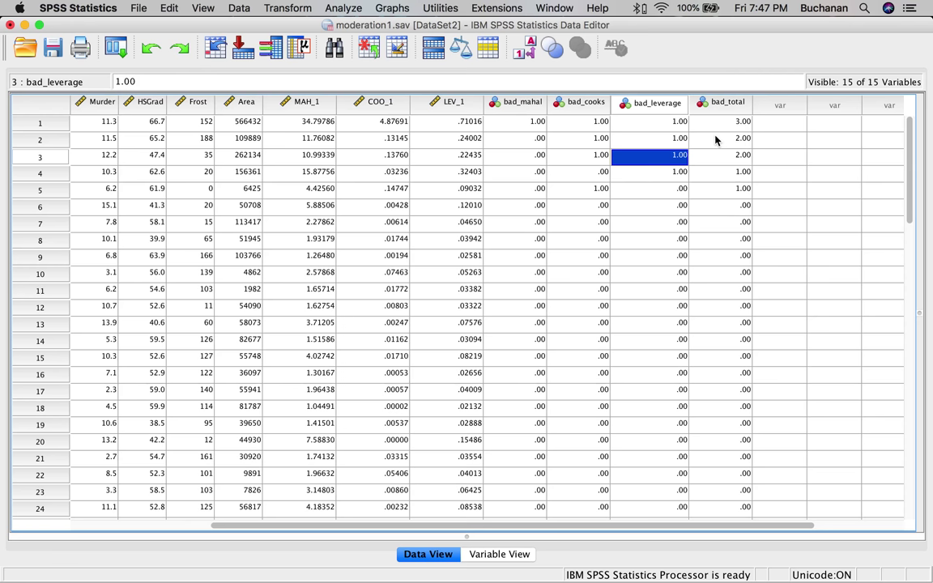
scroll(643, 121, left, 3)
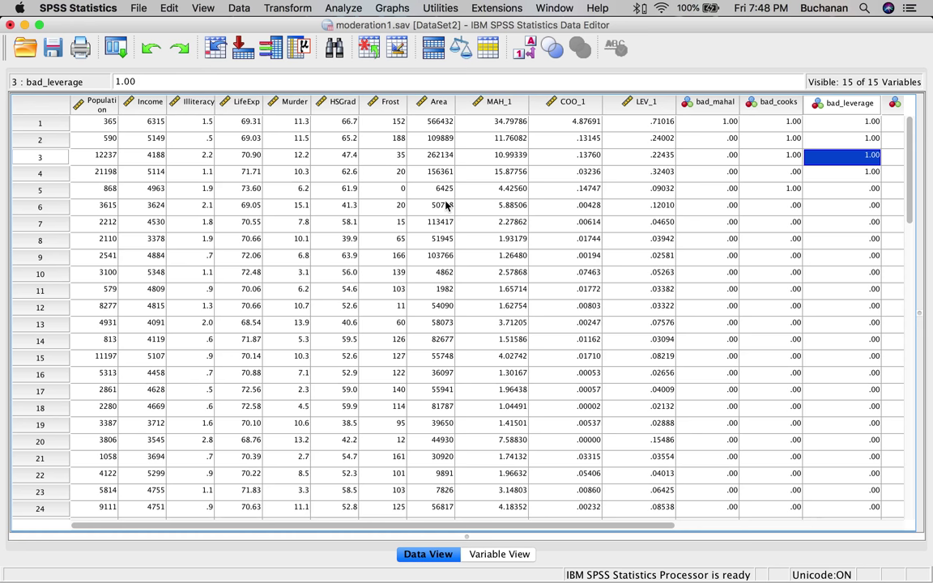
scroll(405, 186, right, 10)
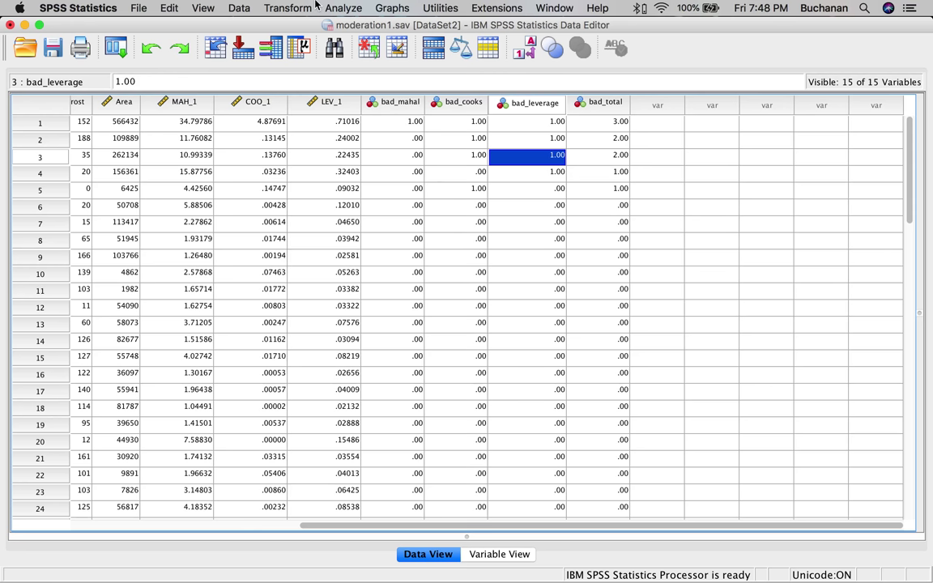
click(237, 10)
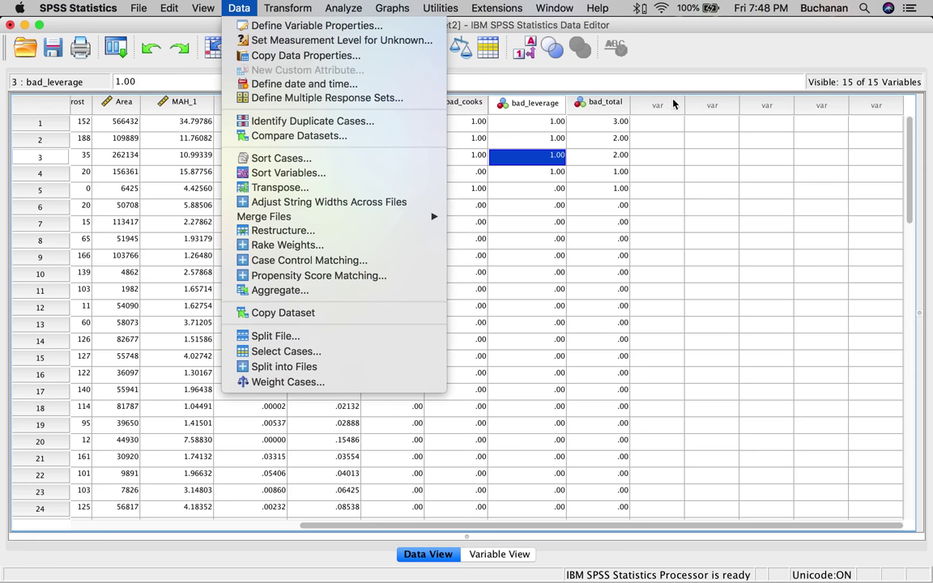
click(606, 162)
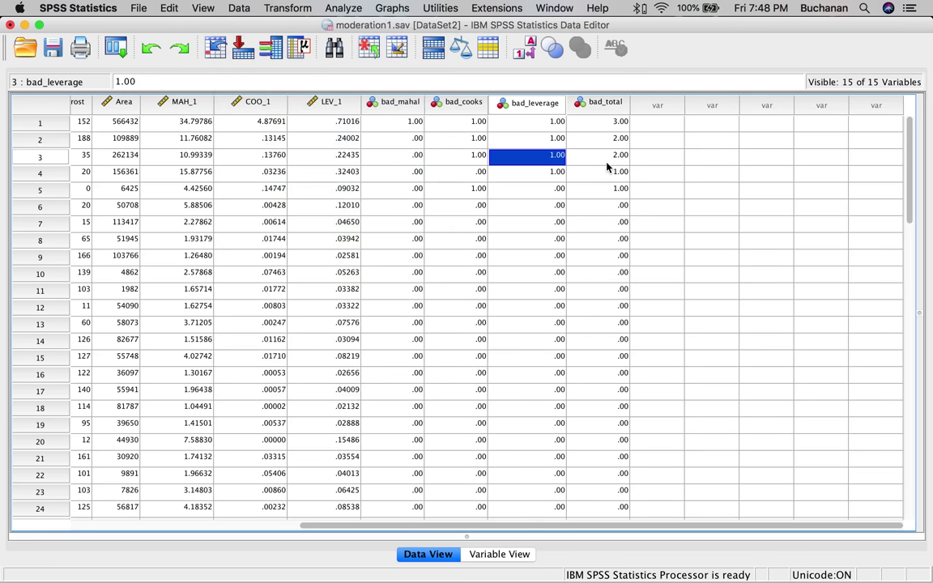
click(606, 162)
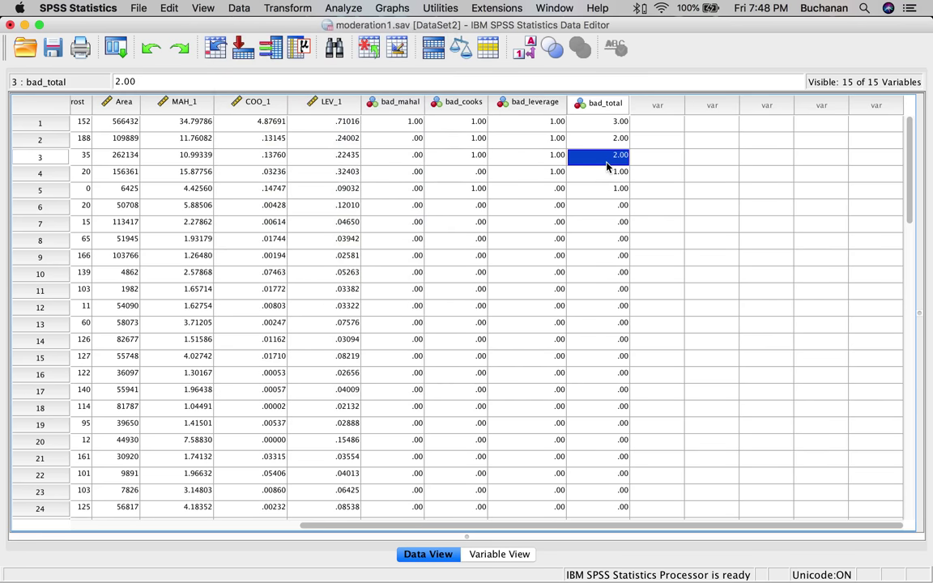
Switch to the moderation1 document in Word and read the list of assumptions to check
mouse_move(562, 571)
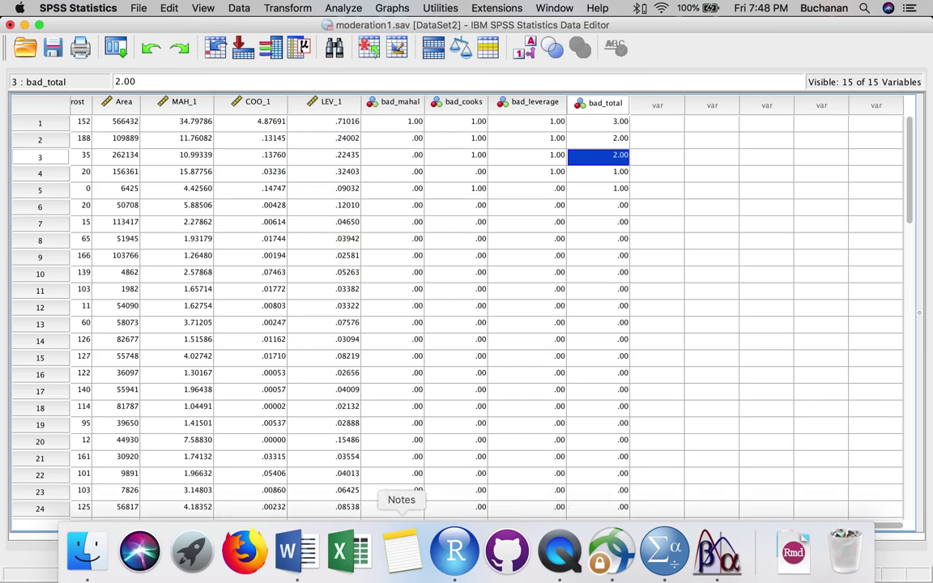
click(290, 553)
scroll(335, 384, down, 4)
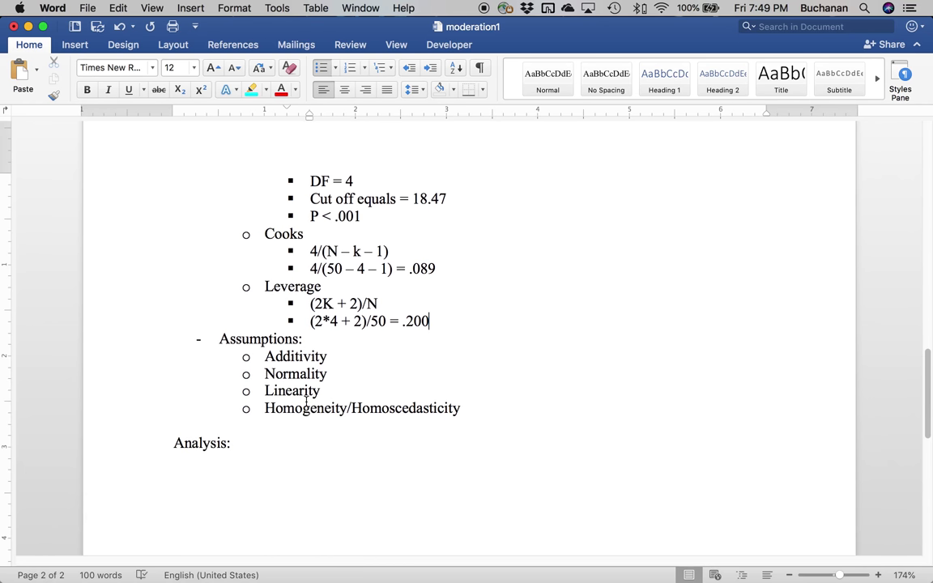
mouse_move(297, 559)
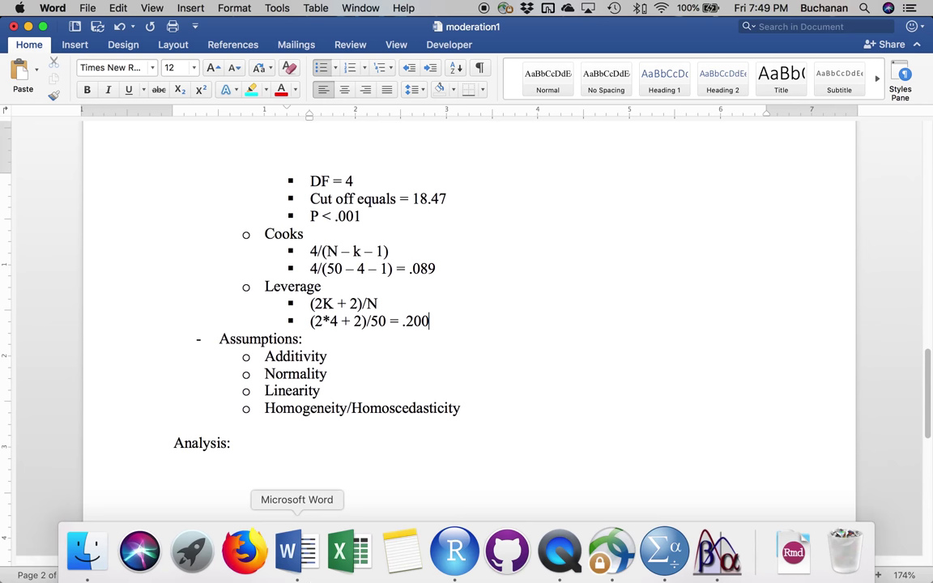
Switch to SPSS and run two-tailed bivariate Pearson correlations on Population, Illiteracy, Murder and Area
click(664, 551)
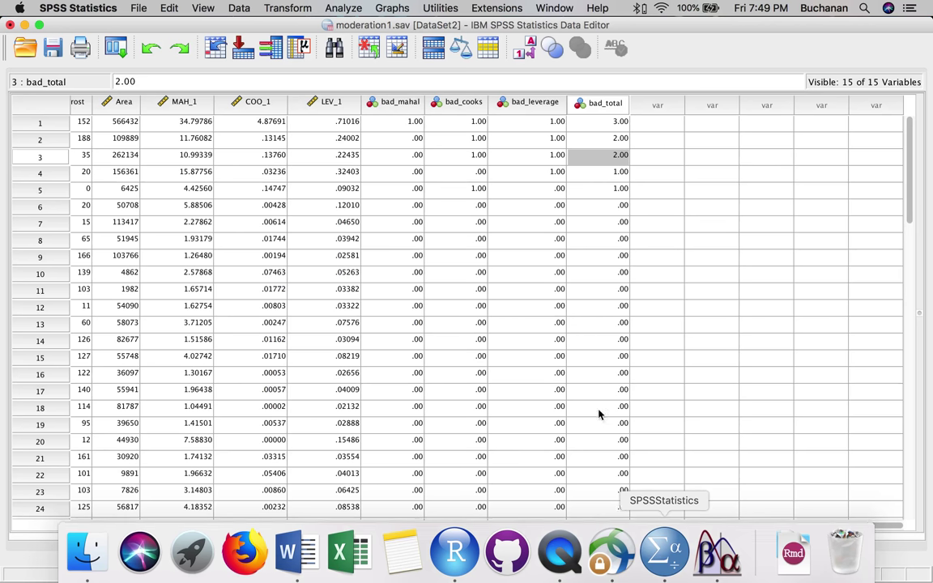
click(342, 8)
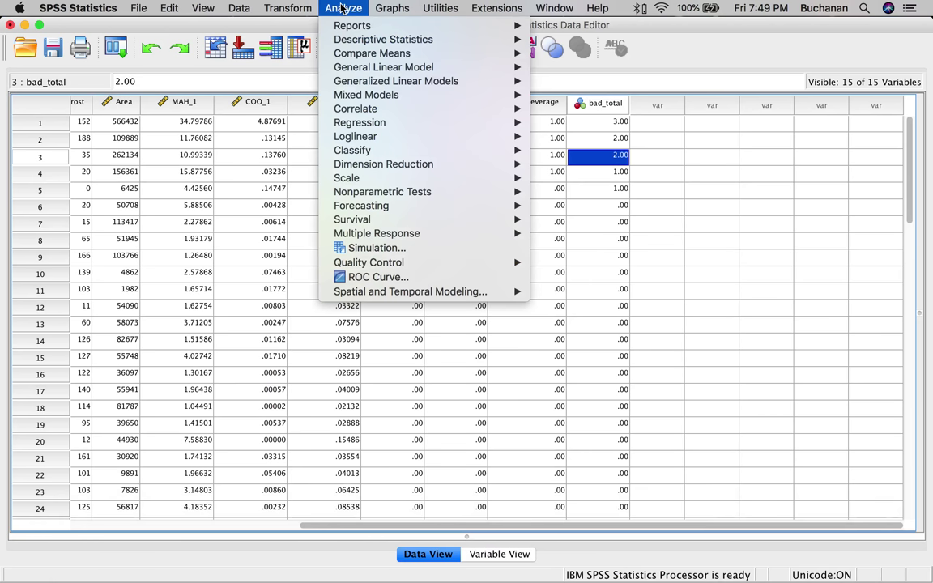
mouse_move(385, 110)
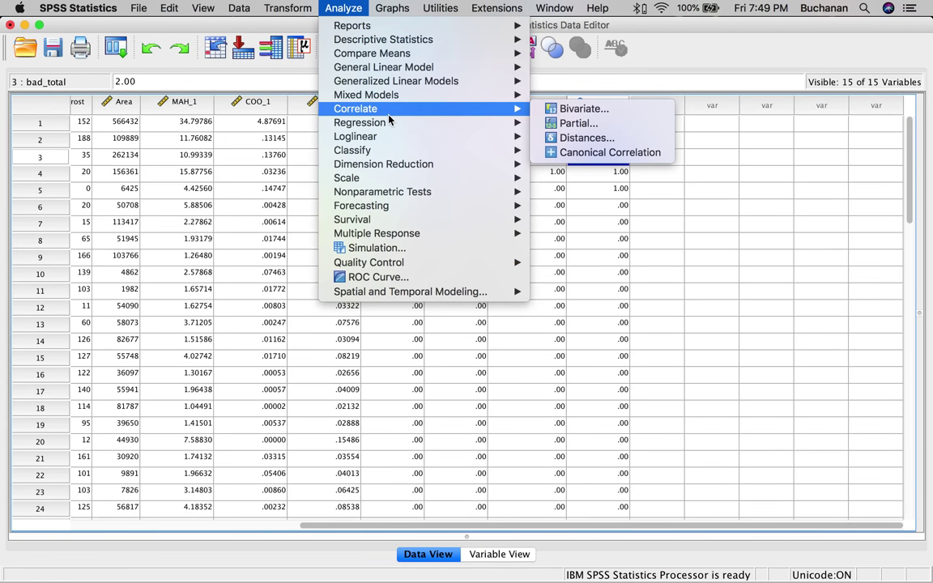
click(554, 108)
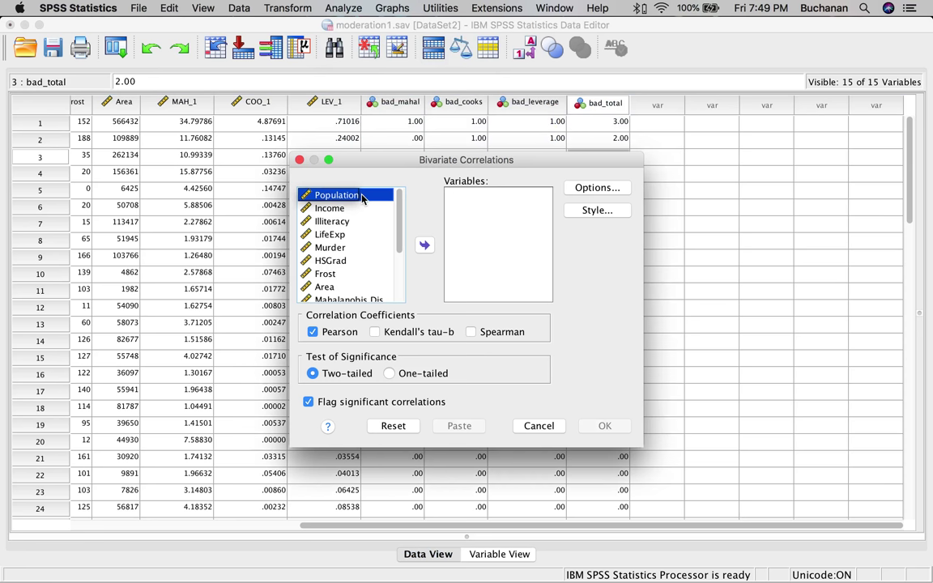
double_click(362, 198)
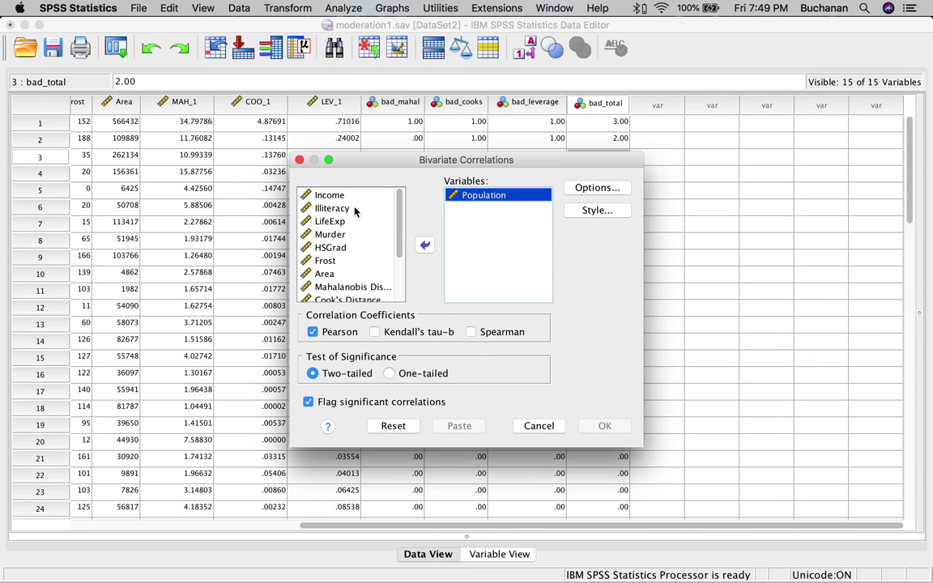
double_click(351, 209)
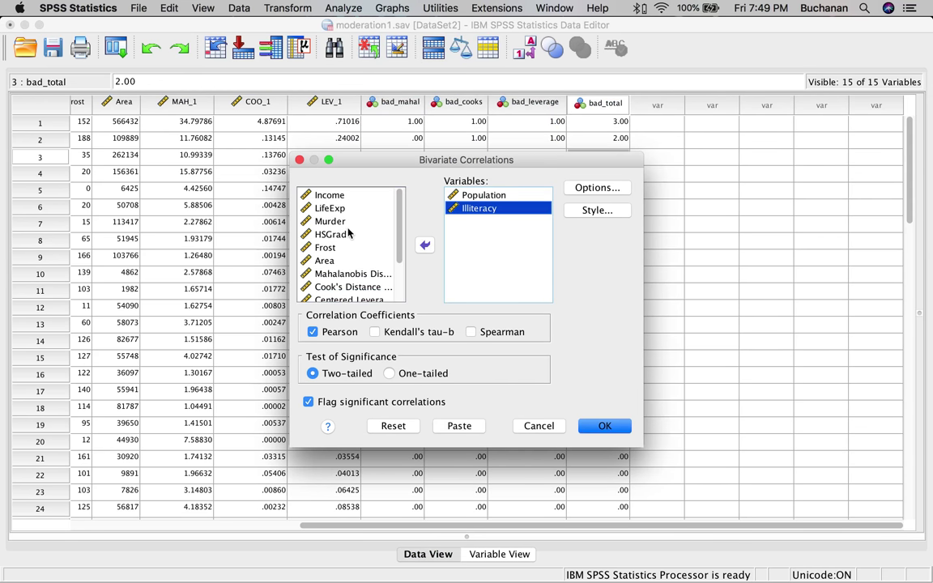
double_click(353, 221)
double_click(341, 248)
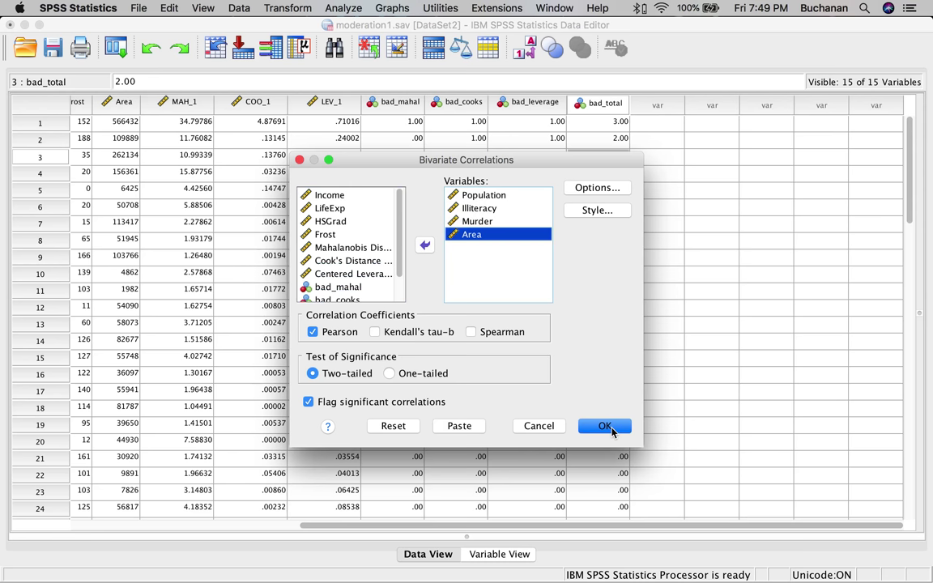
click(614, 427)
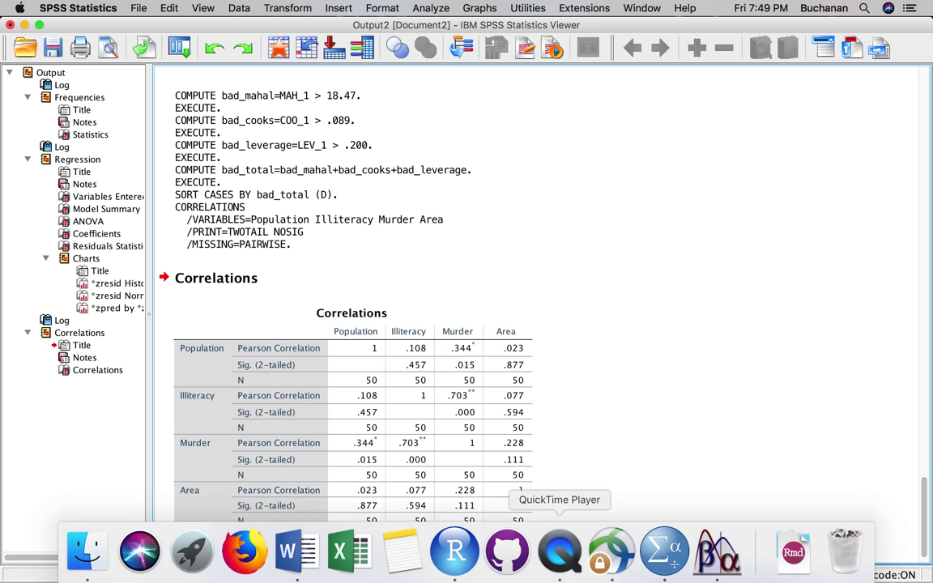
Check the variable roles in the moderation1 Word document, then return to SPSS and examine the Correlations table for additivity
click(297, 553)
scroll(337, 391, up, 15)
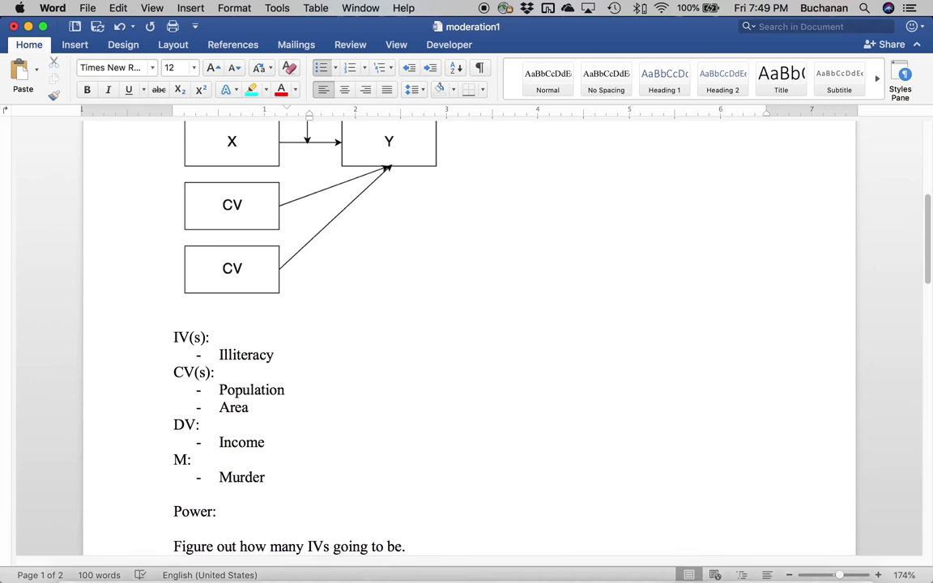
click(671, 557)
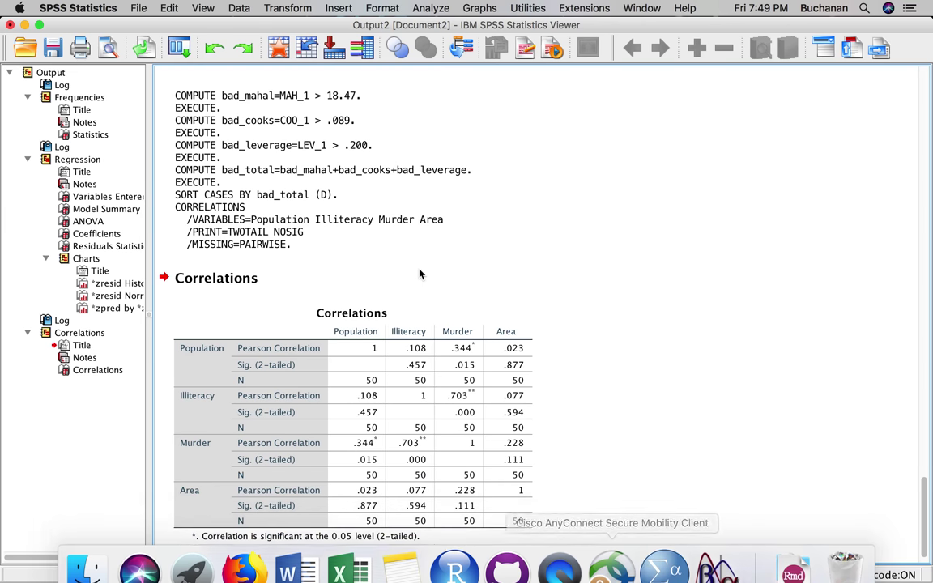
click(366, 287)
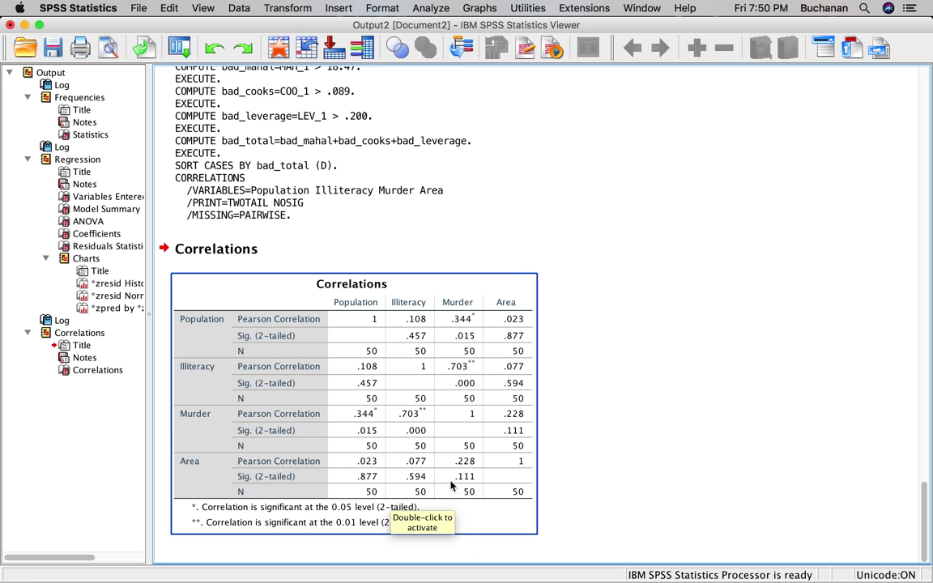
click(810, 252)
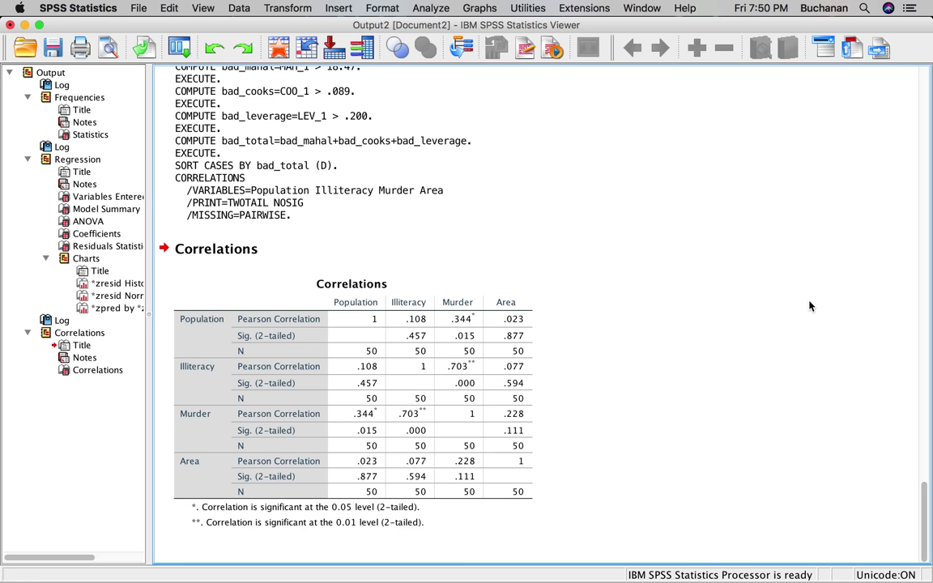
click(218, 313)
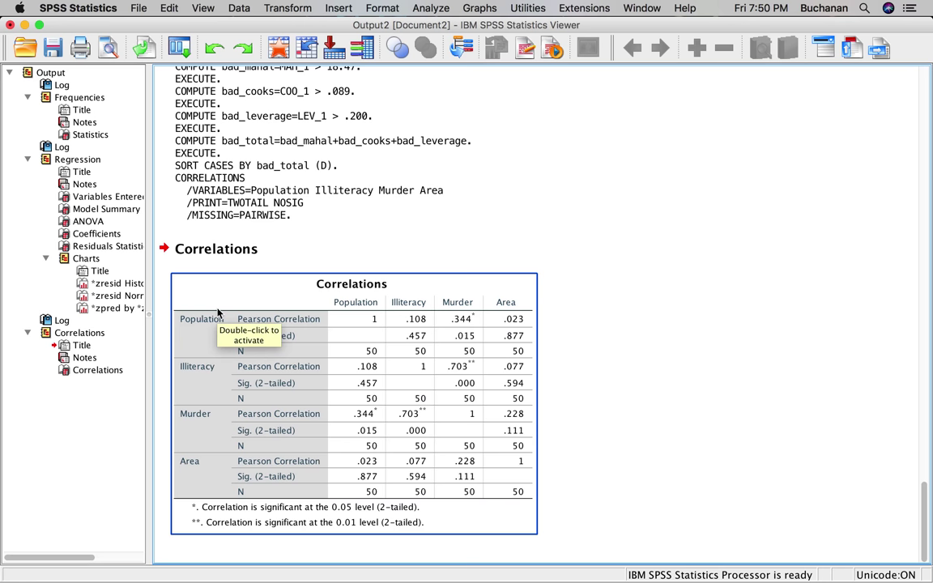
Rerun the linear regression of Income on Population, Illiteracy, Murder and Area with the existing settings
click(428, 8)
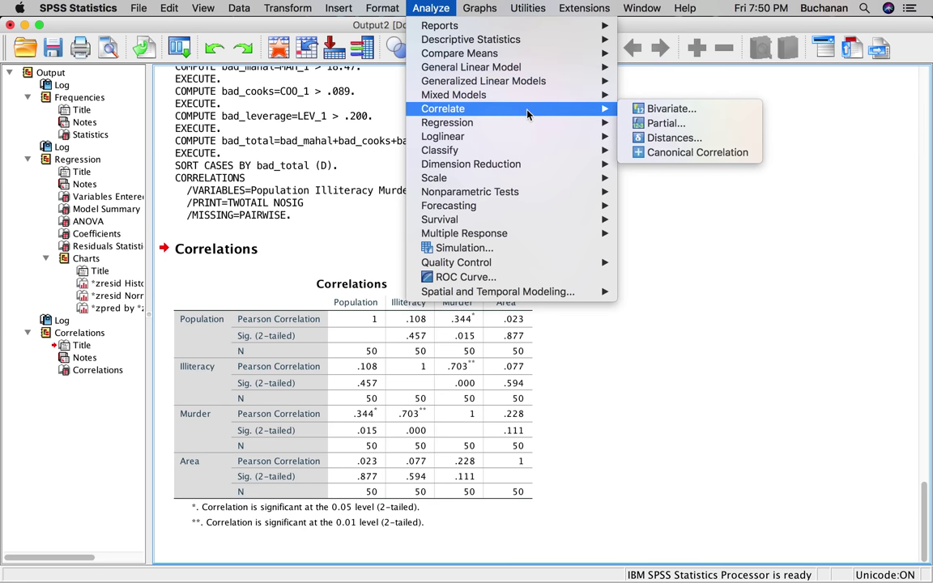
mouse_move(531, 124)
click(662, 138)
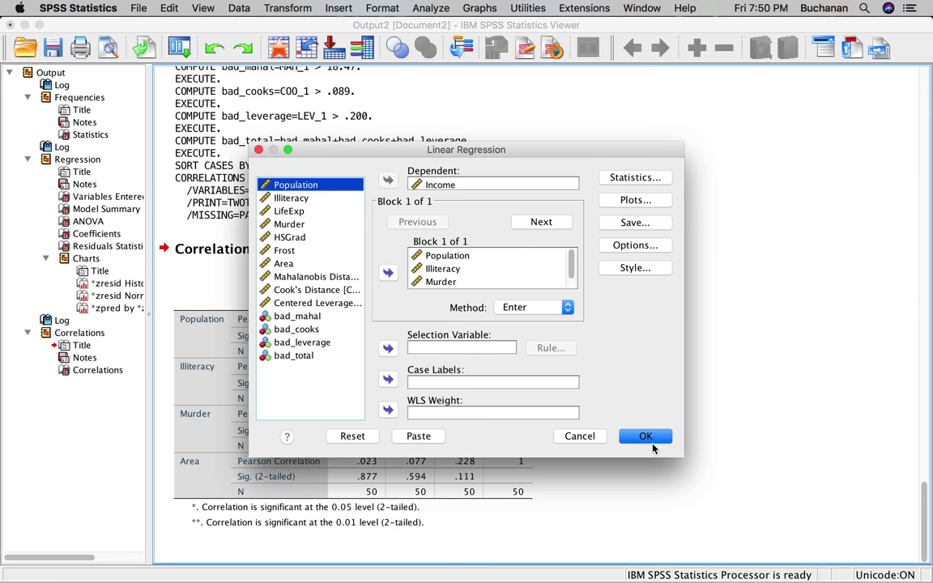
click(651, 437)
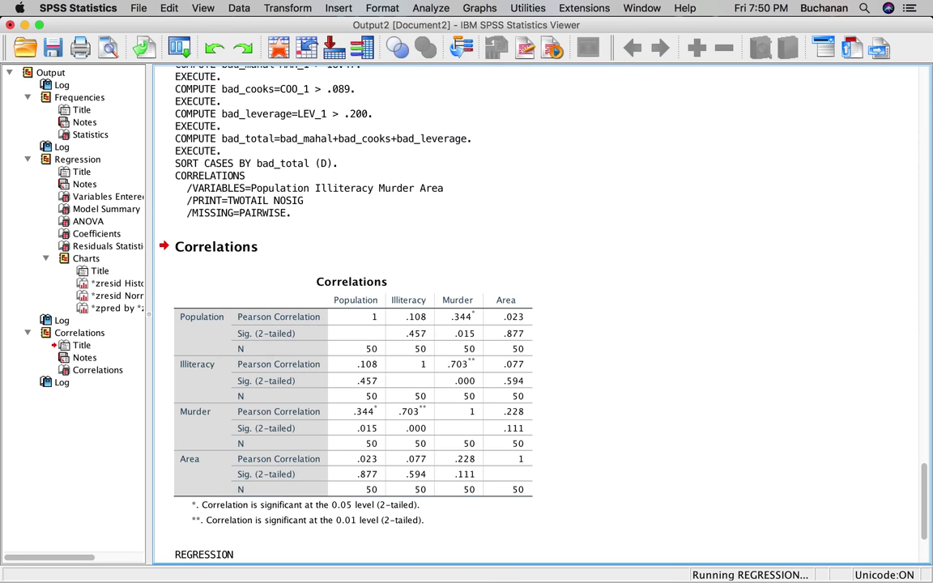
Delete the duplicate variables MAH_2, COO_2 and LEV_2 from the moderation1.sav dataset
key(ctrl+Up)
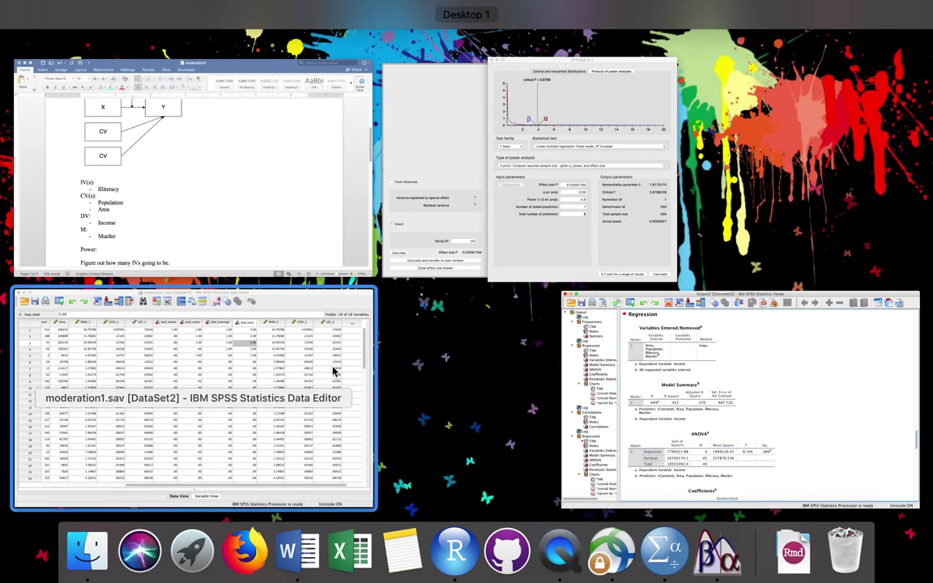
click(332, 372)
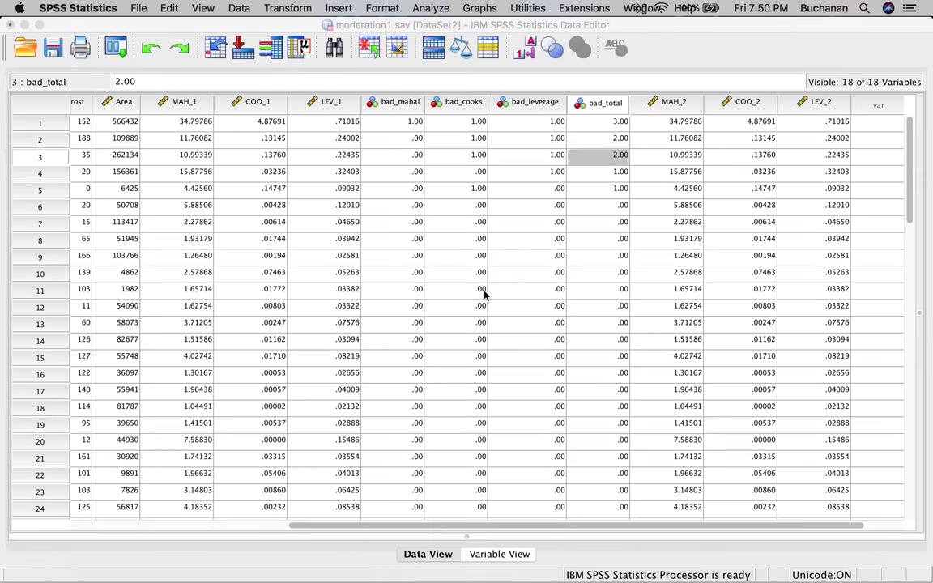
click(673, 103)
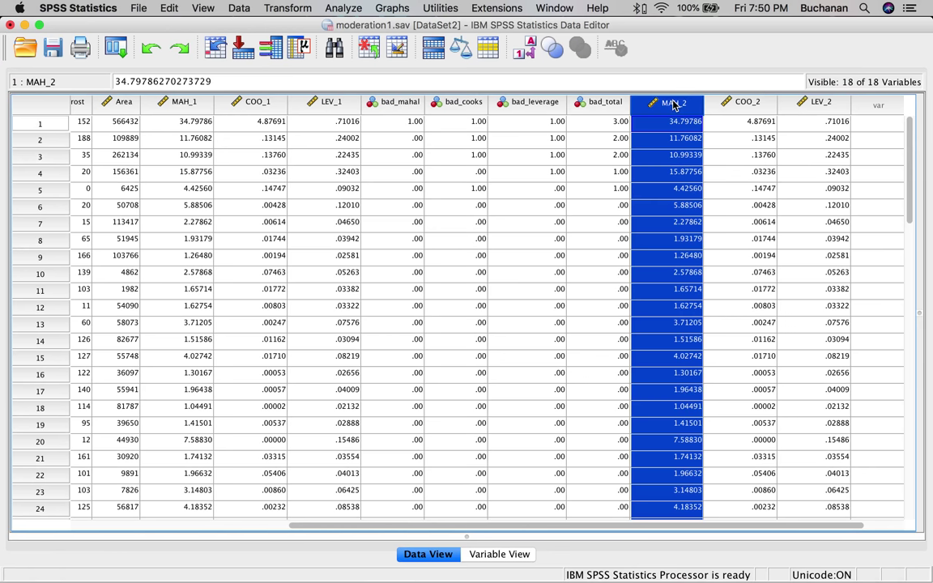
key(shift+Right)
key(shift+Right)
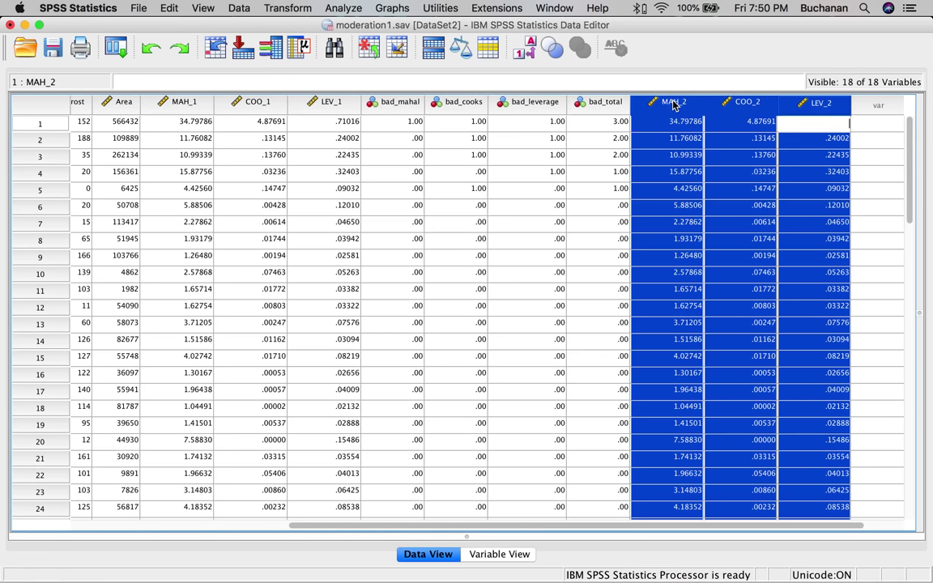
right_click(673, 103)
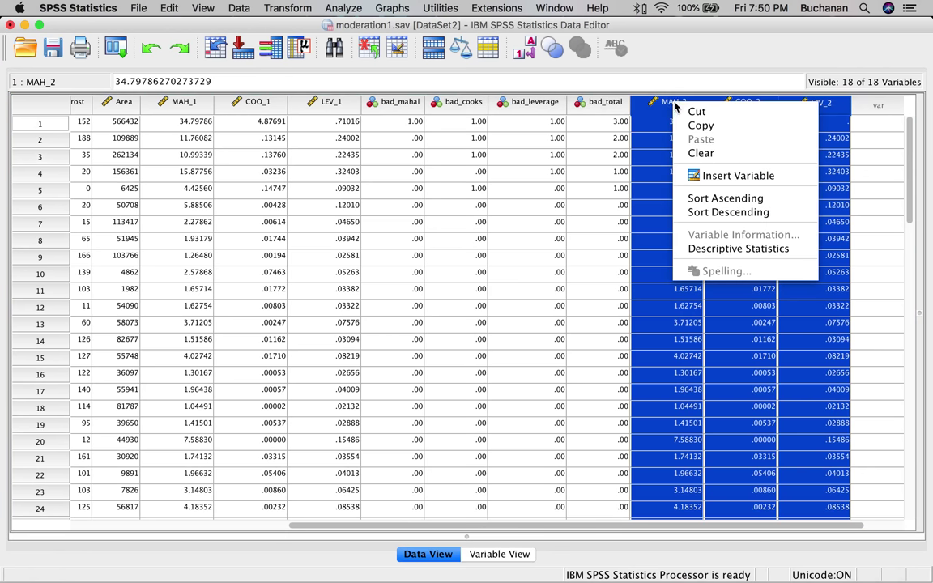
click(698, 154)
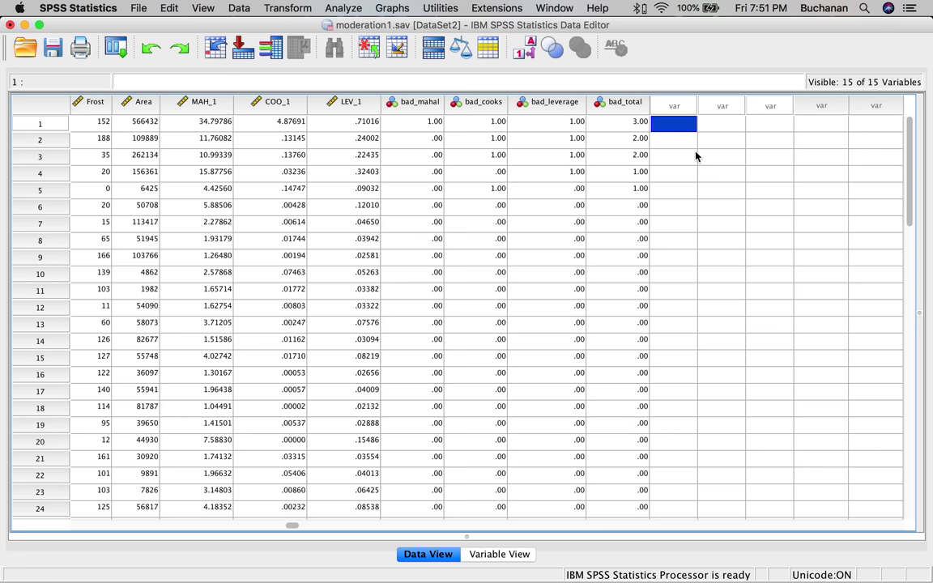
Return to the output and examine the new regression's residual histogram, normal P-P plot and scatterplot for normality, linearity and homogeneity
key(ctrl+Up)
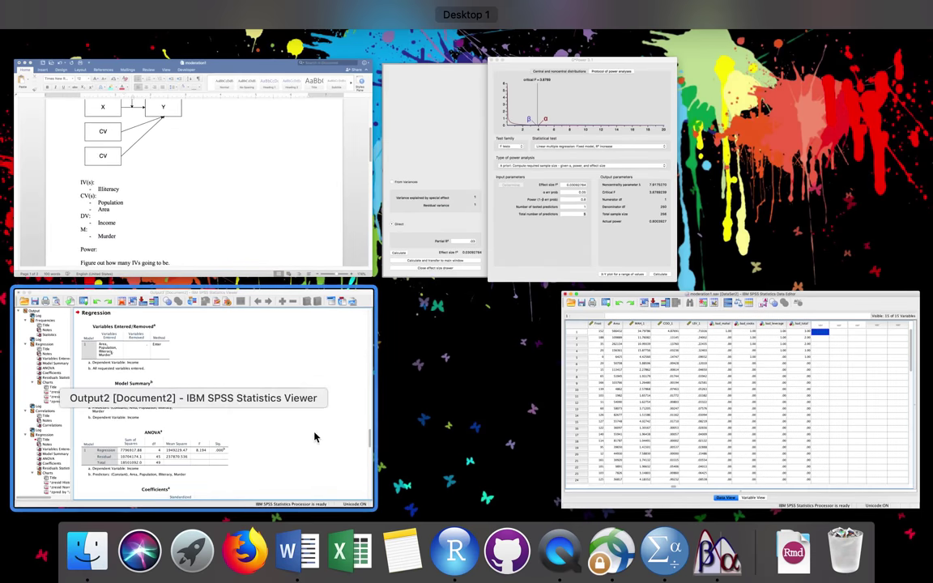
click(266, 404)
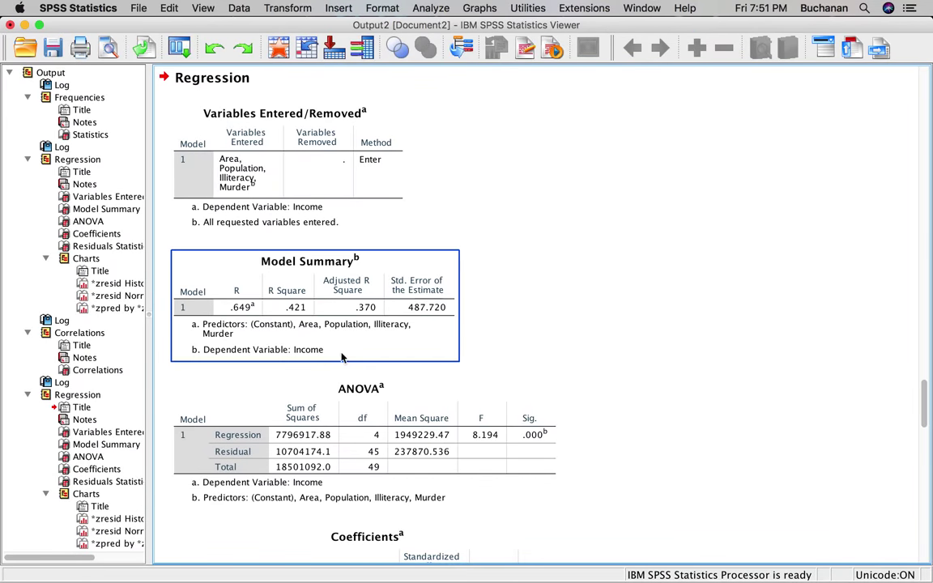
click(99, 518)
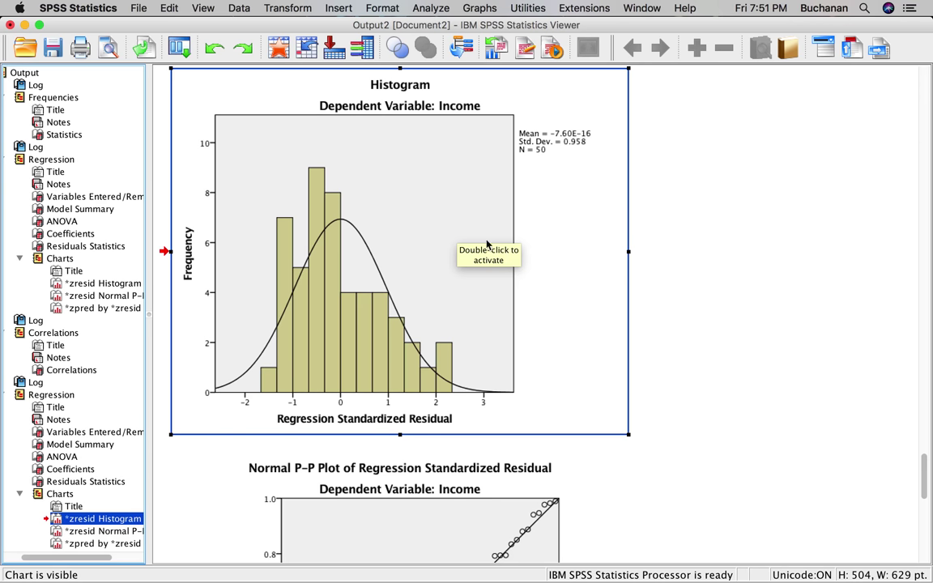
scroll(569, 278, down, 6)
scroll(567, 279, down, 3)
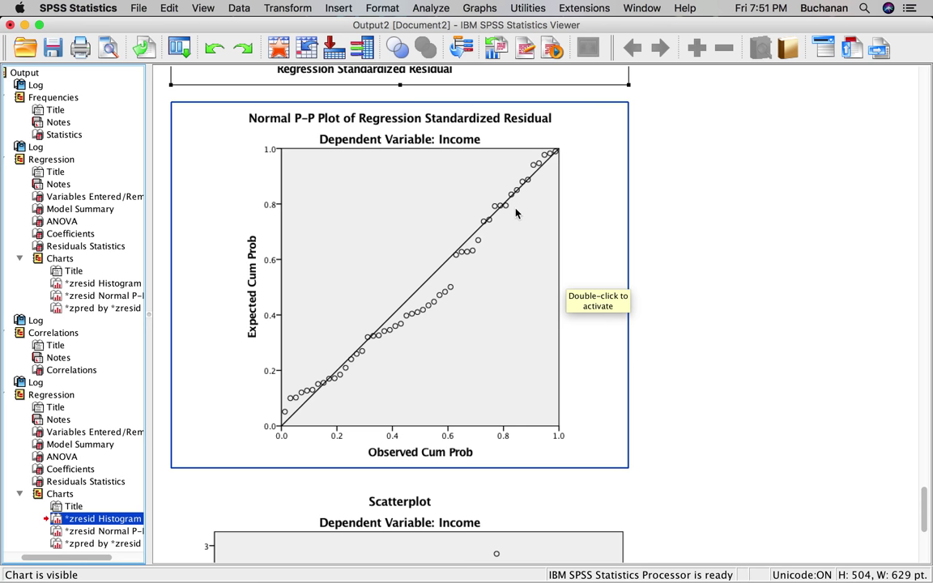
scroll(476, 193, down, 5)
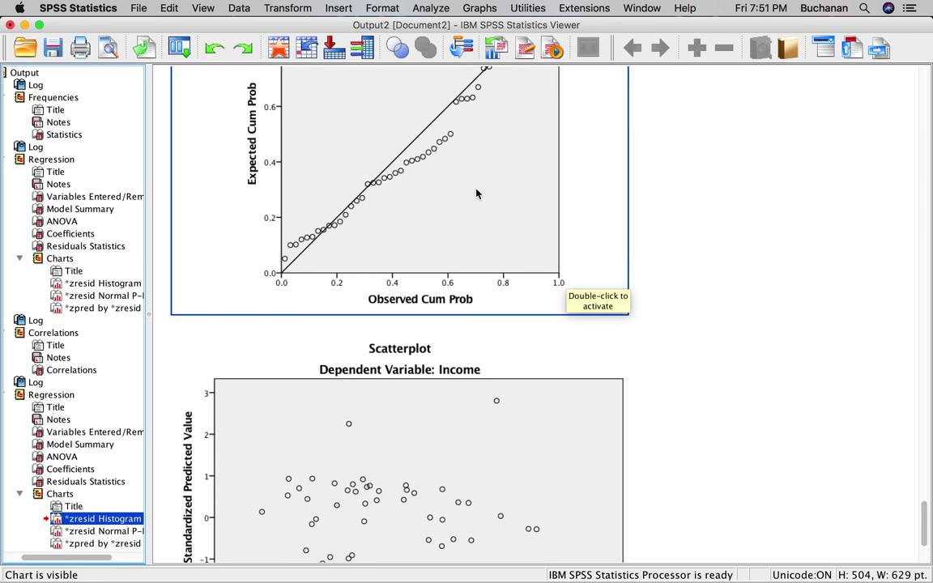
scroll(476, 193, down, 5)
scroll(476, 192, down, 1)
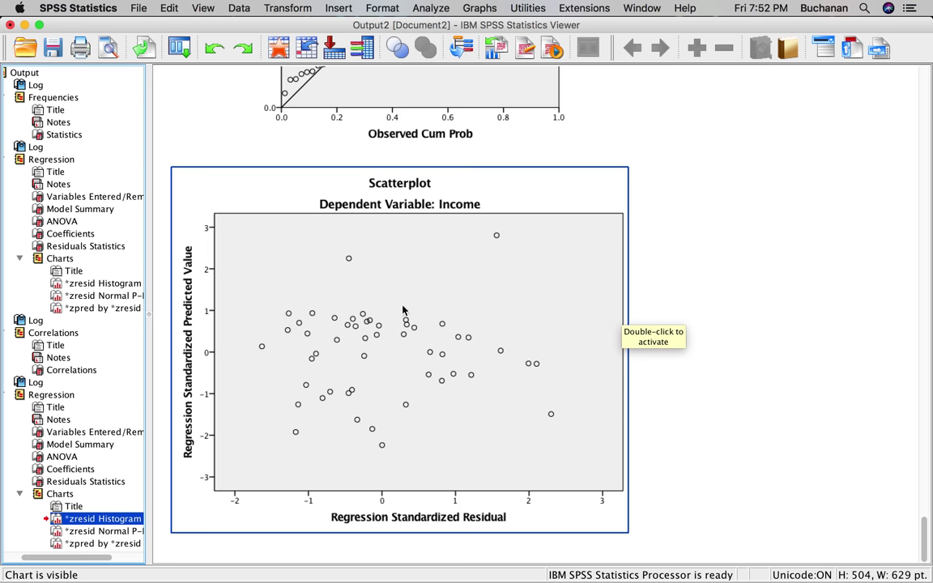
click(648, 323)
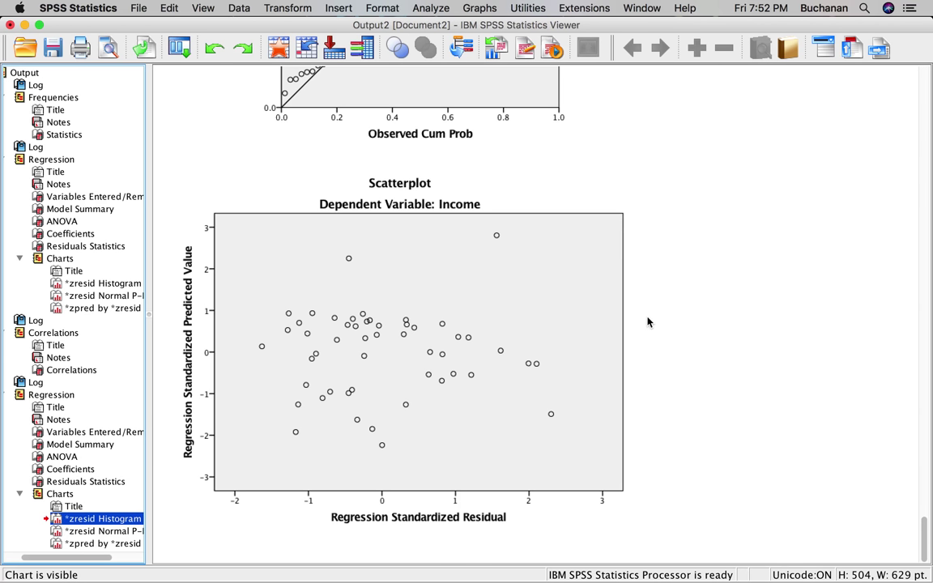
click(562, 281)
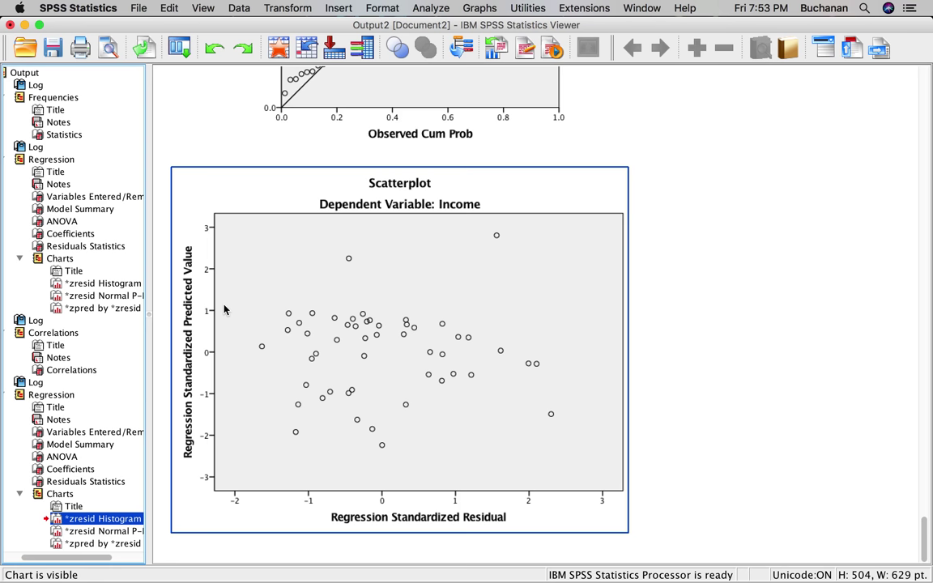
click(716, 197)
Start a PROCESS v3.0 regression analysis and assign Income as the Y variable
click(431, 8)
mouse_move(540, 103)
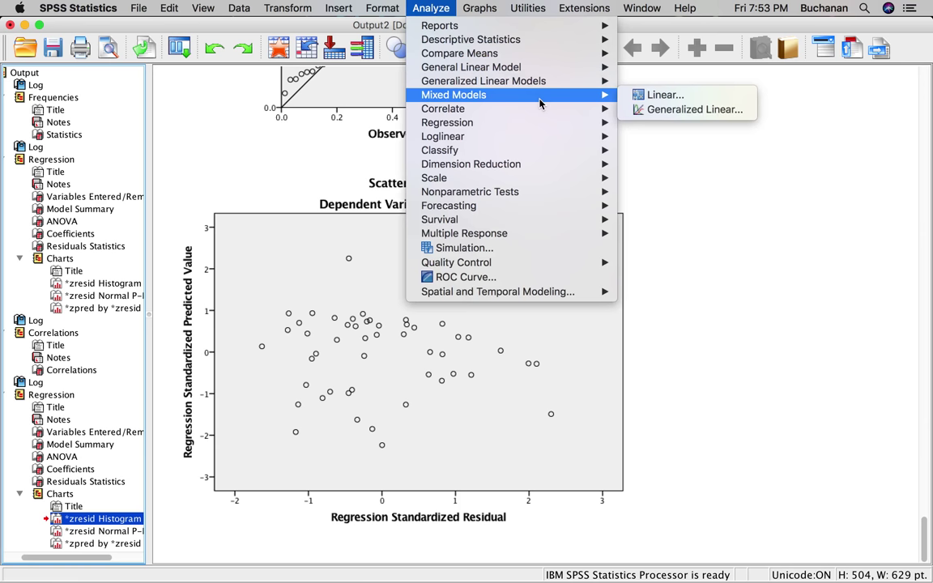
mouse_move(549, 74)
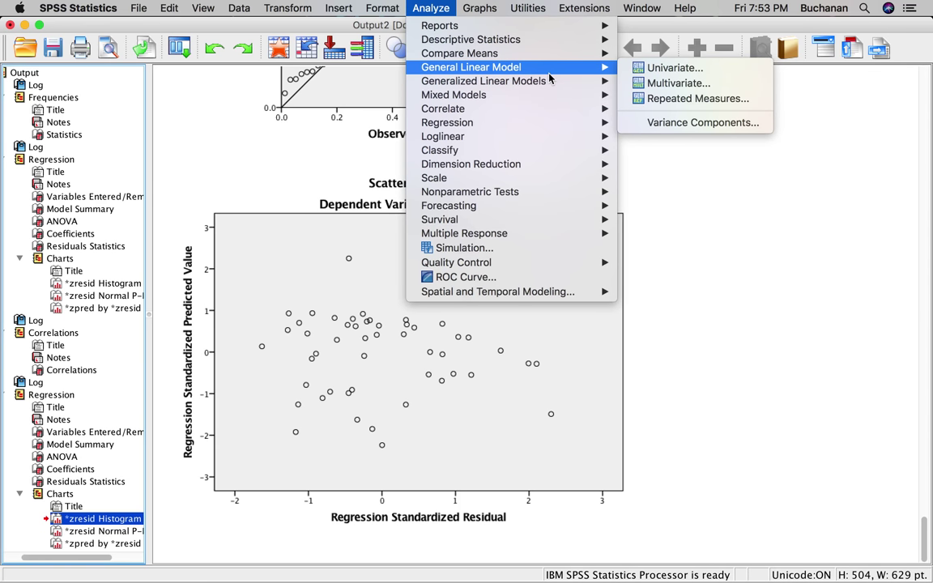
mouse_move(511, 128)
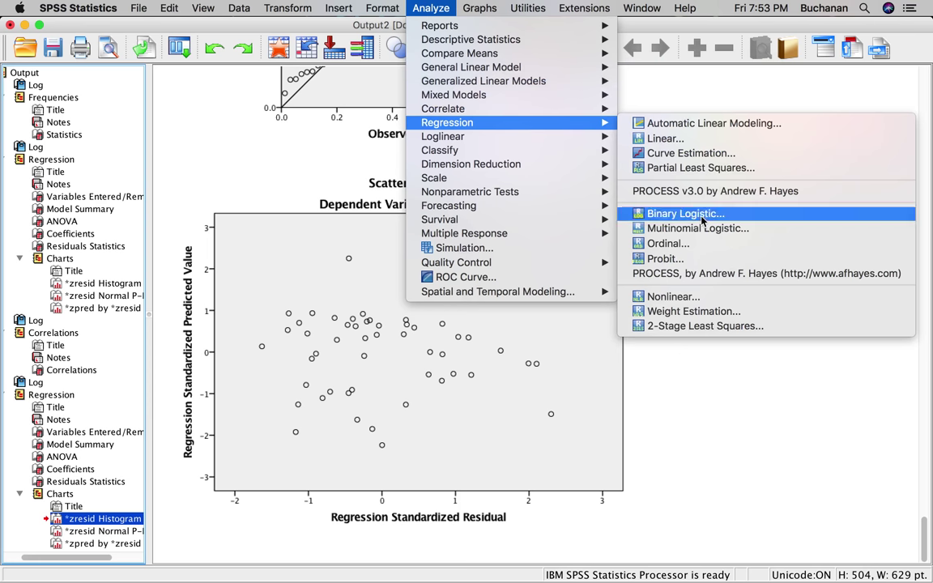
click(710, 191)
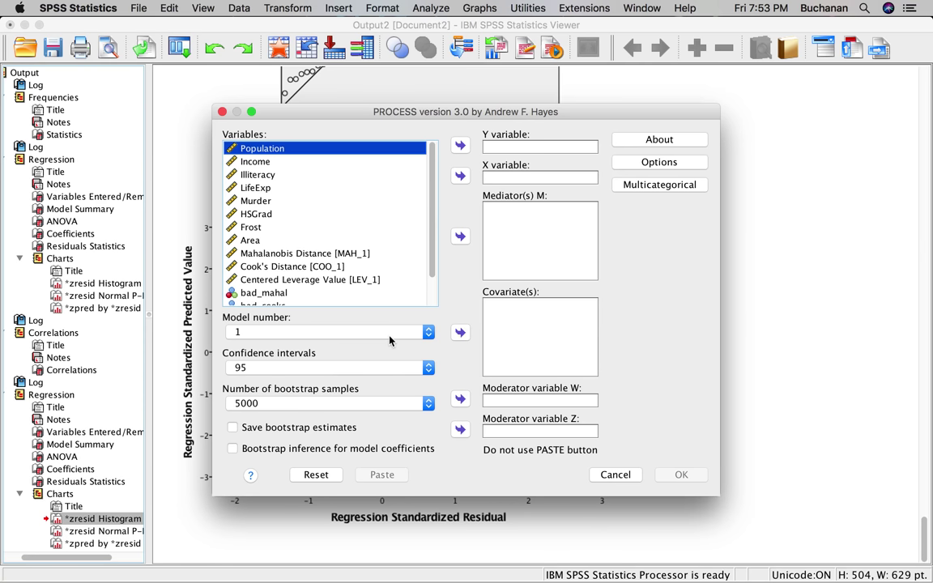
click(313, 161)
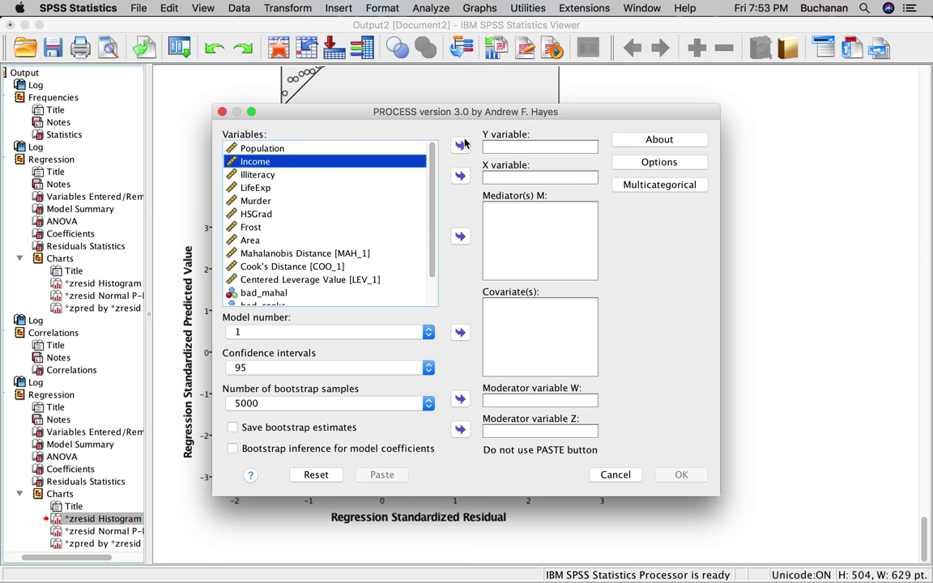
click(460, 144)
Check the IV, covariate and moderator roles in the moderation1 Word document, then return to the PROCESS setup in SPSS
mouse_move(338, 557)
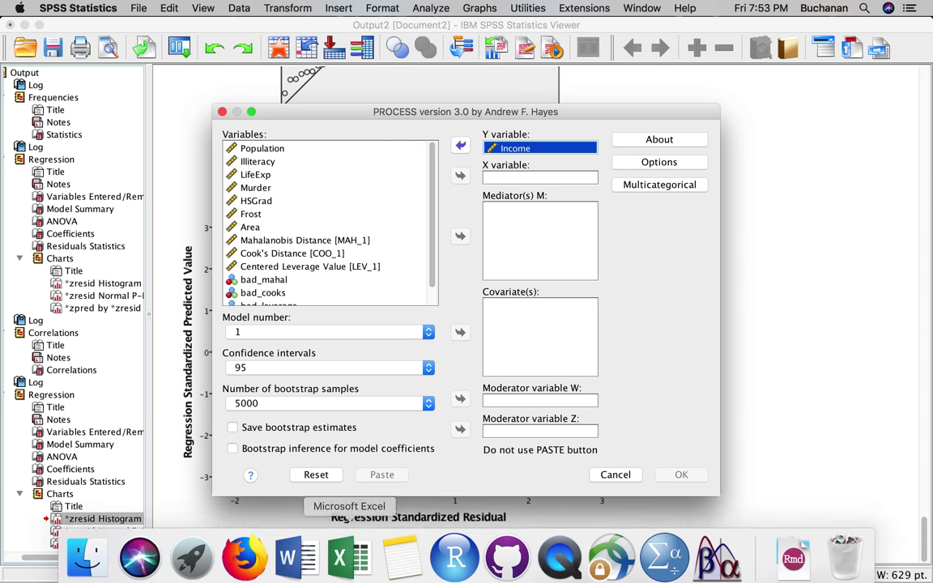
click(295, 558)
scroll(321, 402, down, 5)
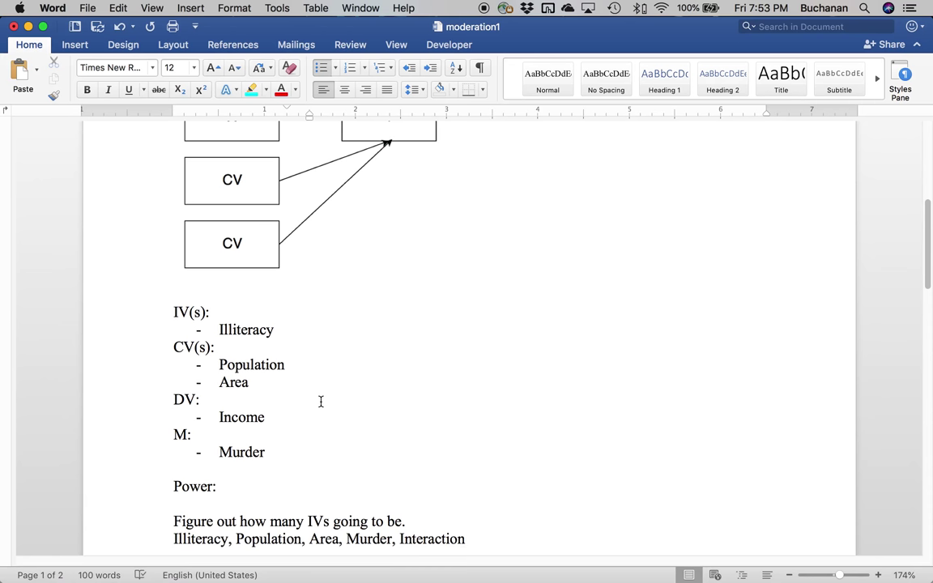
mouse_move(295, 558)
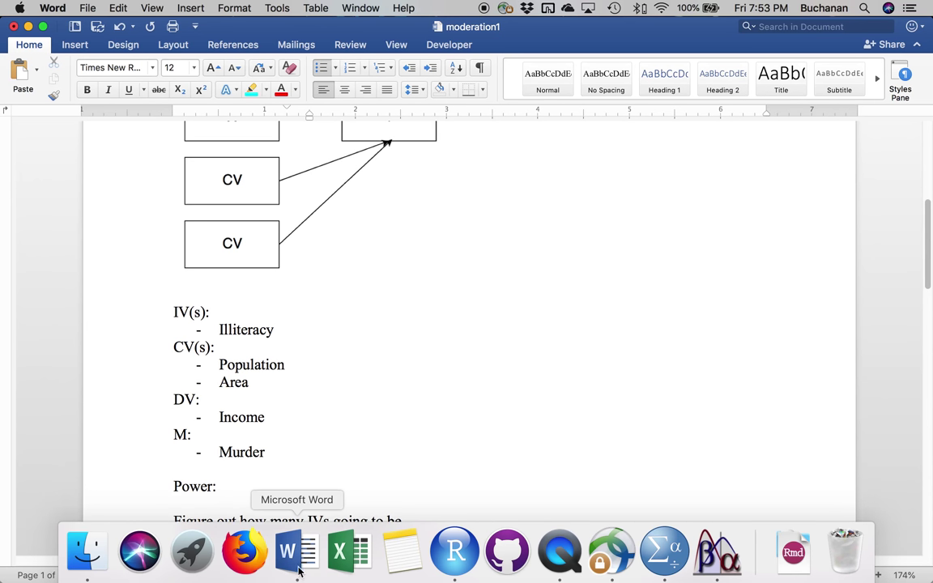
click(675, 565)
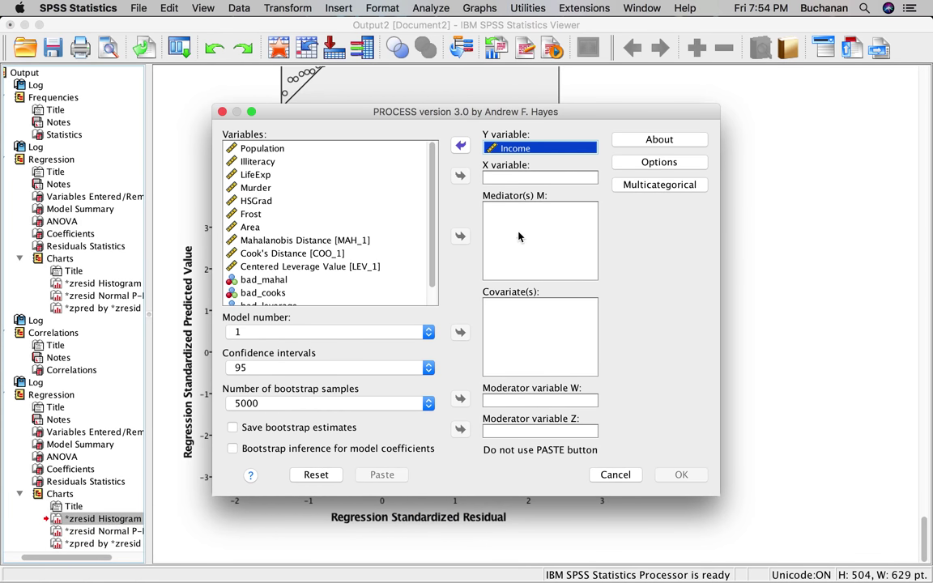
Assign Murder as moderator W, Population and Area as covariates, and Illiteracy as the X variable
click(256, 190)
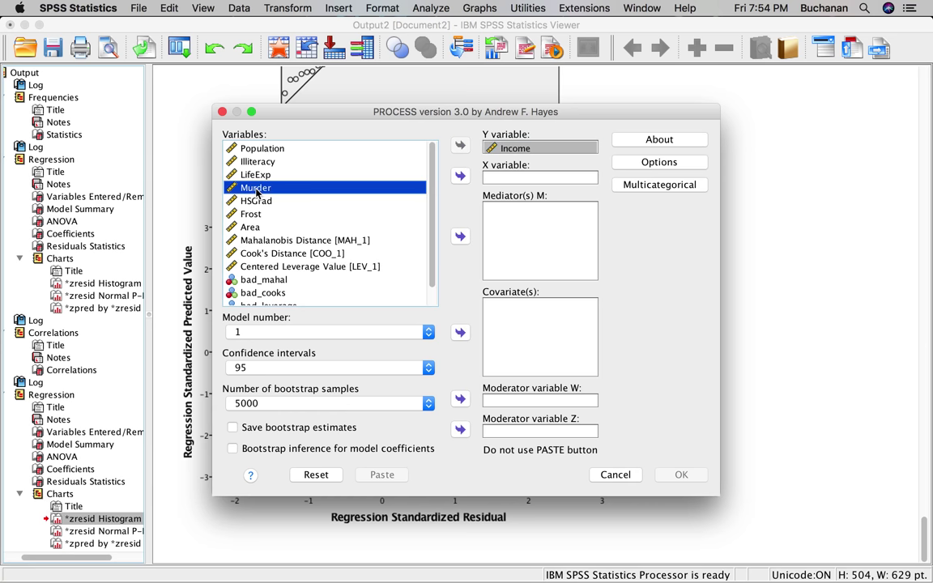
click(465, 399)
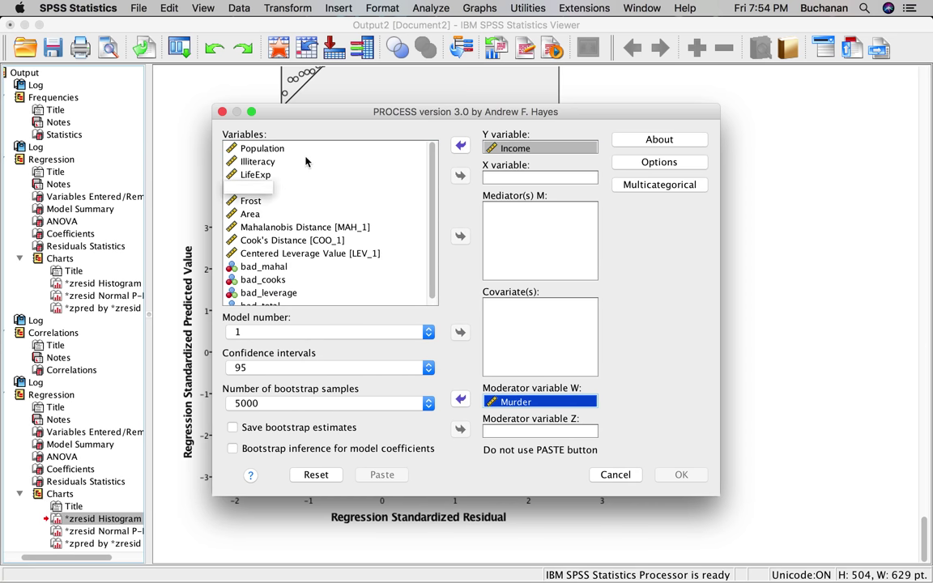
click(277, 149)
click(459, 332)
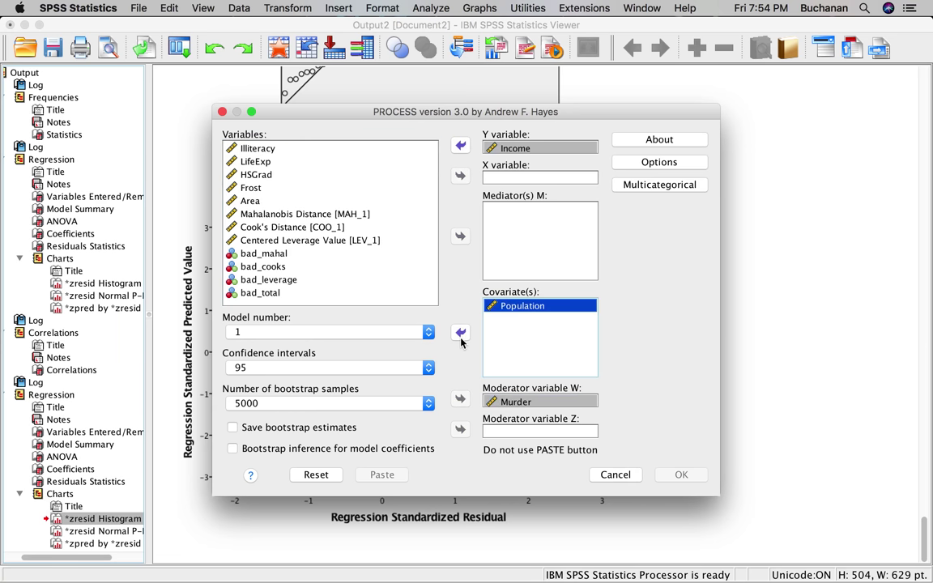
click(251, 201)
click(459, 332)
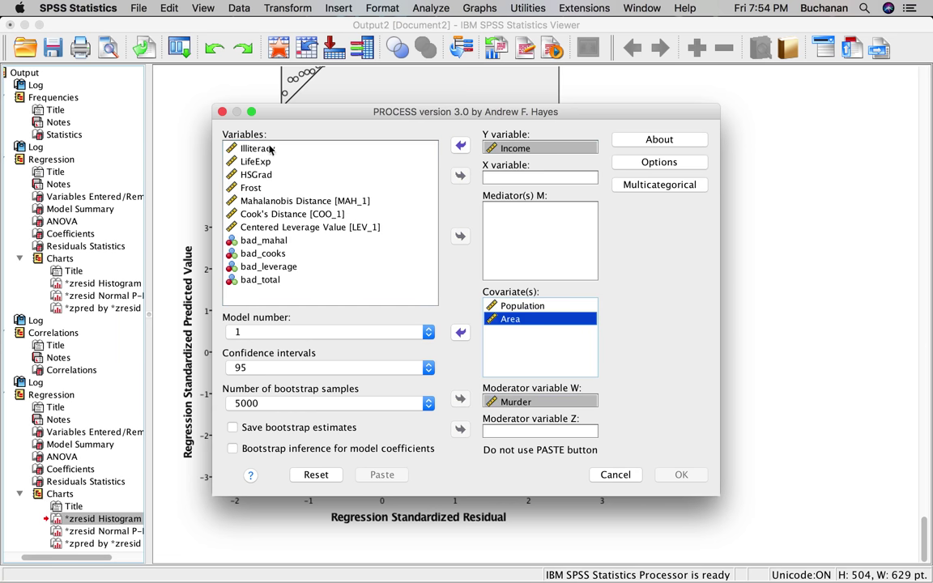
click(283, 149)
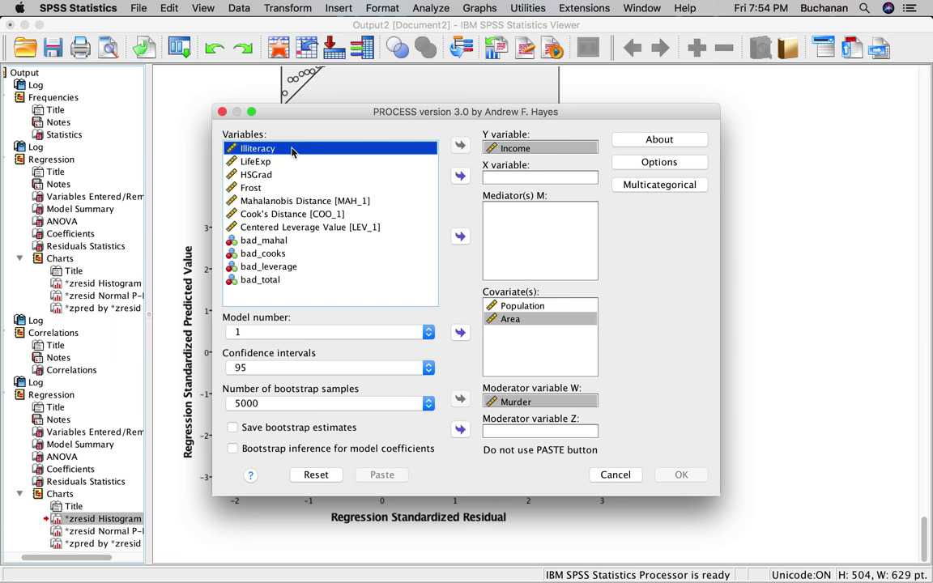
click(459, 176)
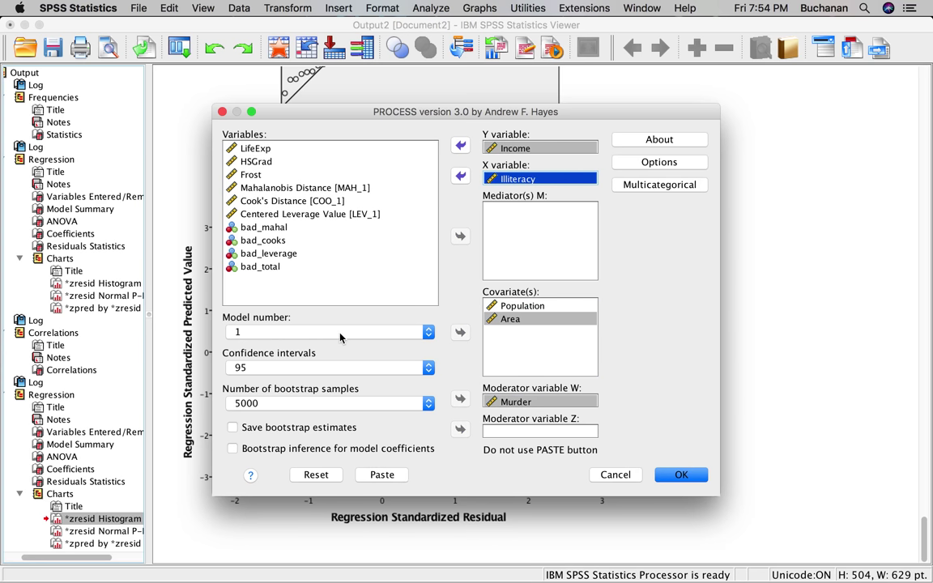
In the PROCESS options, enable code generation for visualizing interactions and mean centering for construction of products
click(679, 164)
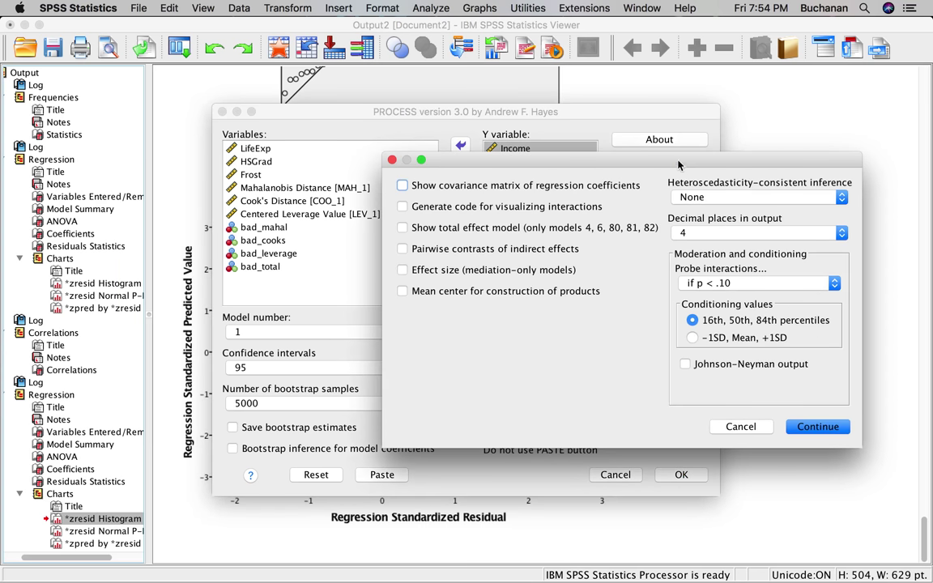
drag(674, 162, 520, 144)
click(377, 190)
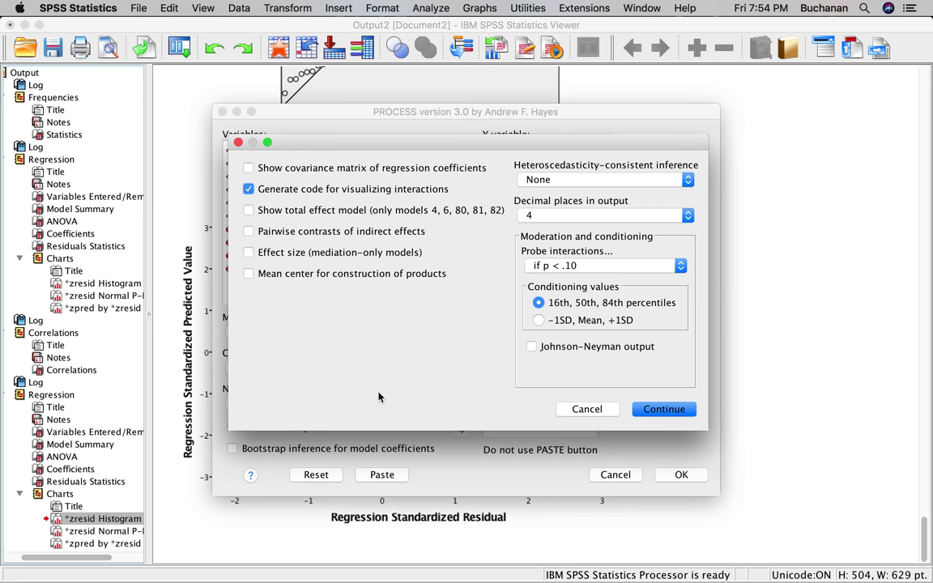
click(406, 276)
click(579, 266)
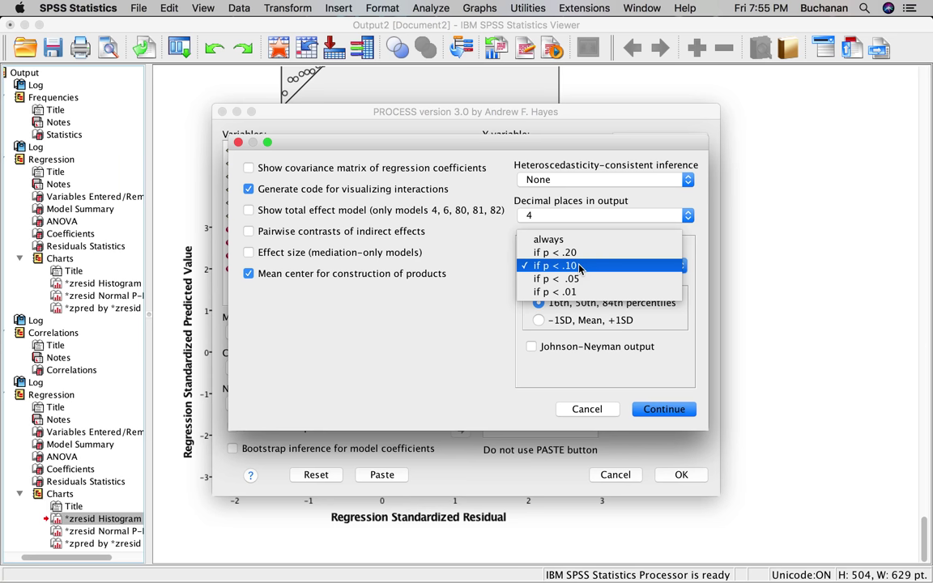
click(577, 279)
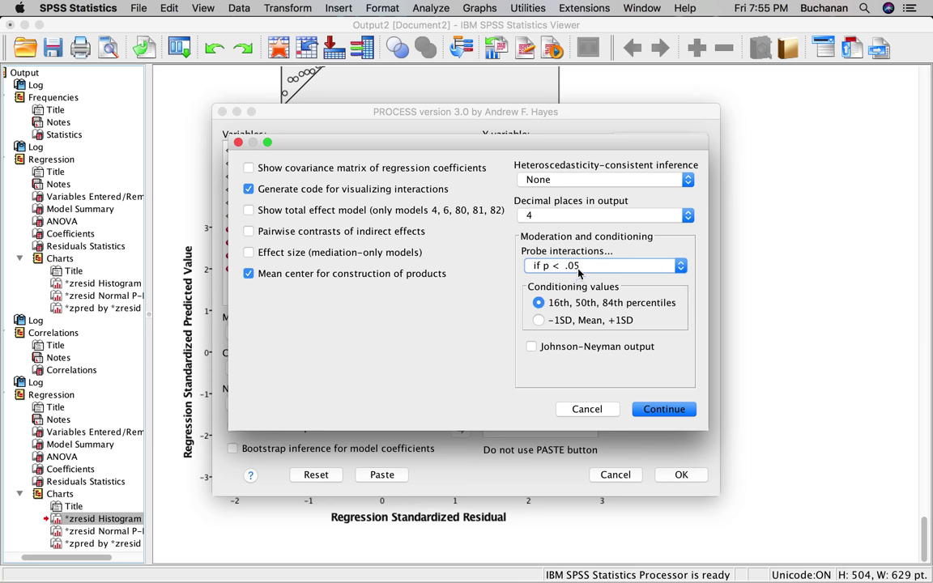
click(578, 265)
click(579, 253)
Set the conditioning values to -1SD, Mean, +1SD, enable Johnson-Neyman output, and run the PROCESS analysis
click(538, 320)
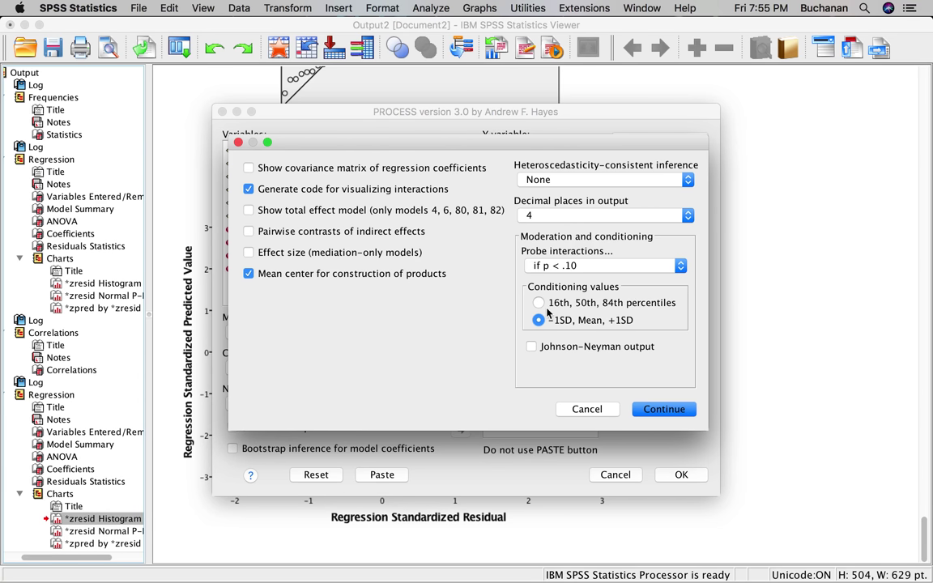
click(532, 348)
click(680, 411)
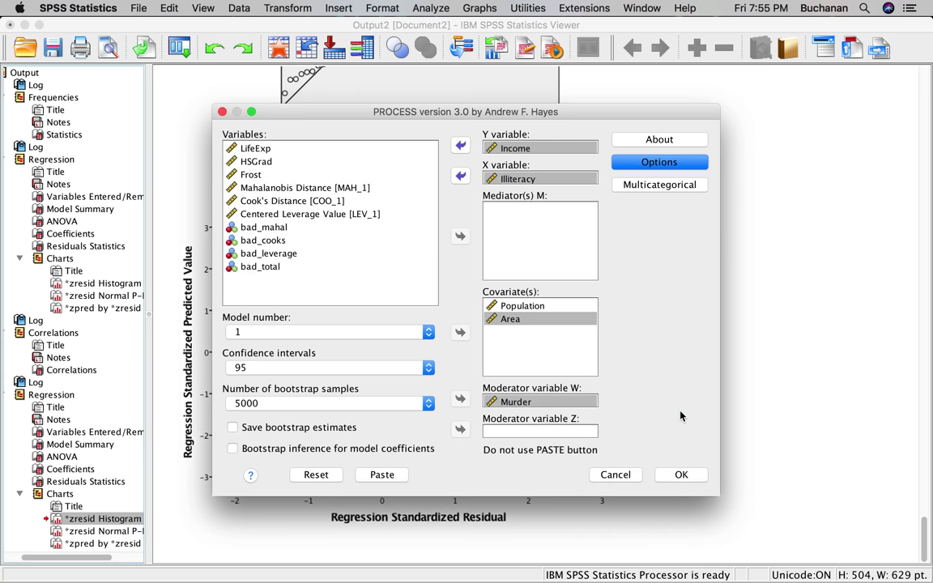
click(682, 475)
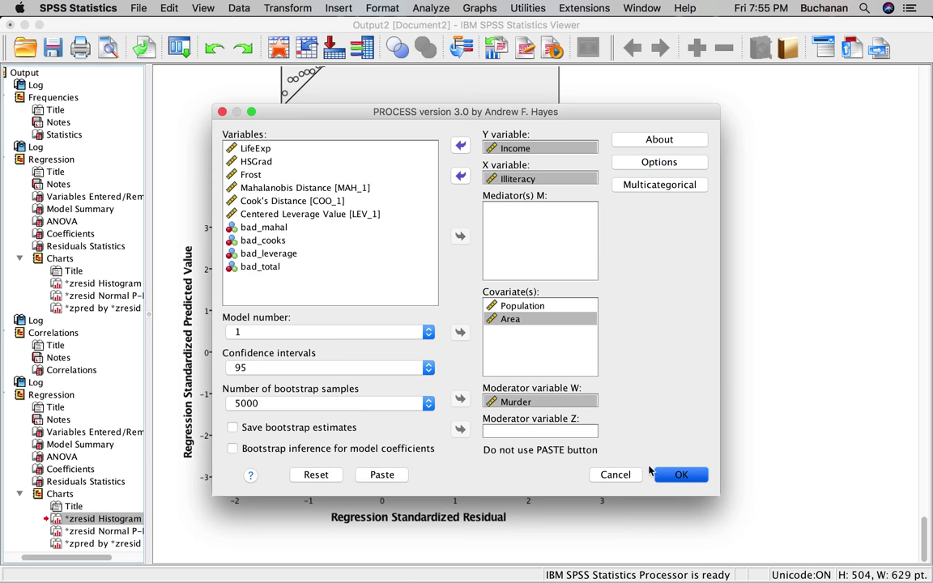
click(683, 476)
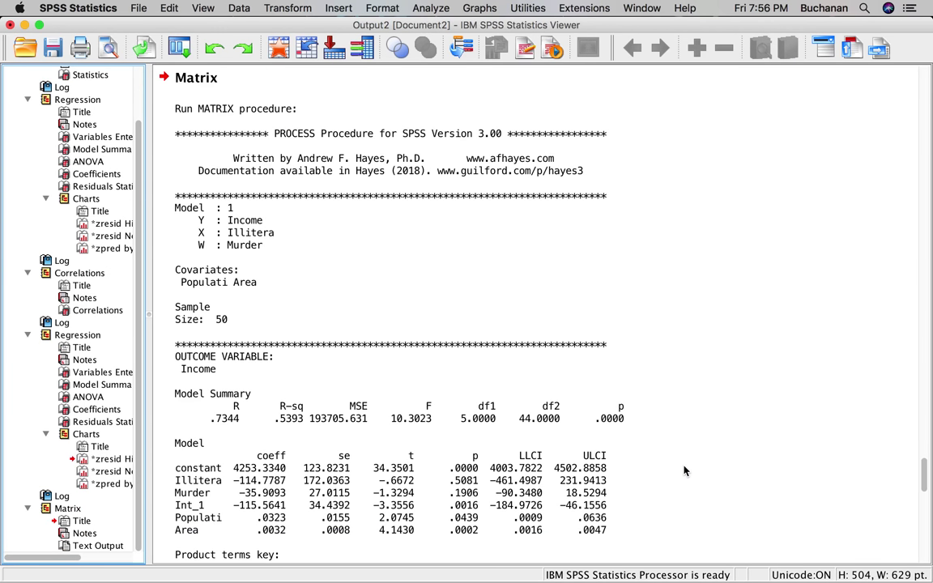
Copy the entire text of the PROCESS Matrix output
click(547, 357)
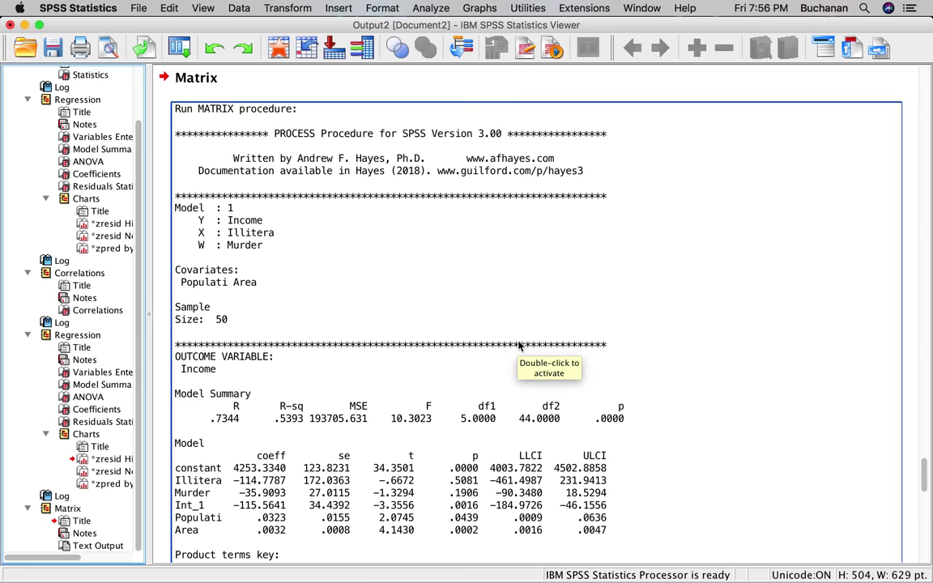
scroll(519, 346, down, 15)
scroll(519, 346, down, 10)
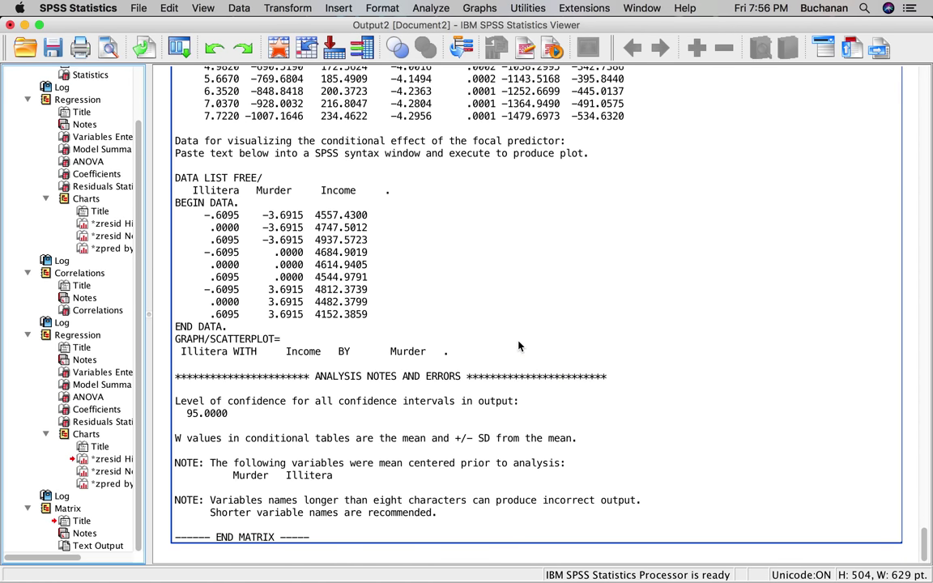
double_click(519, 346)
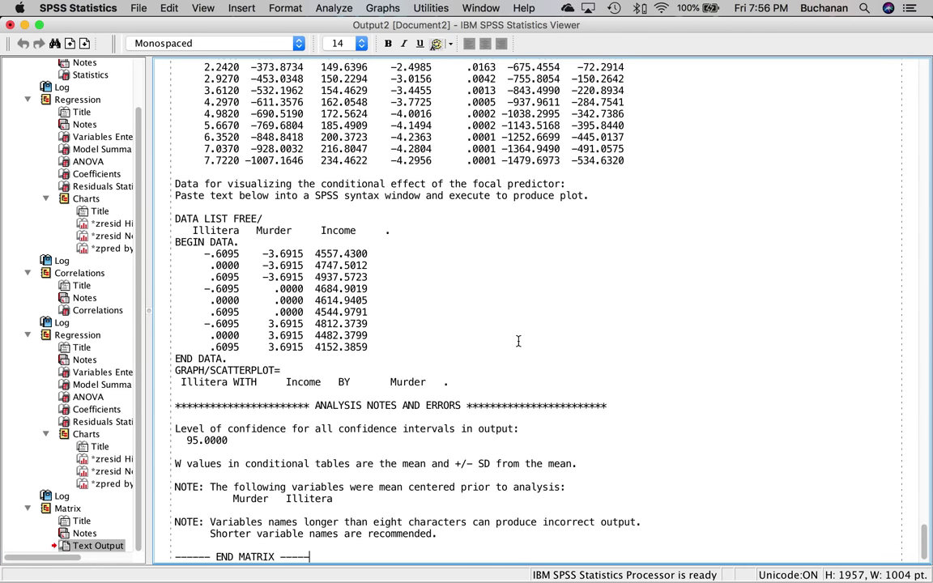
key(super+a)
key(super+c)
Switch to the moderation1 Word document, paste the PROCESS output on a new line below "Analysis:", and save the document
key(ctrl+Up)
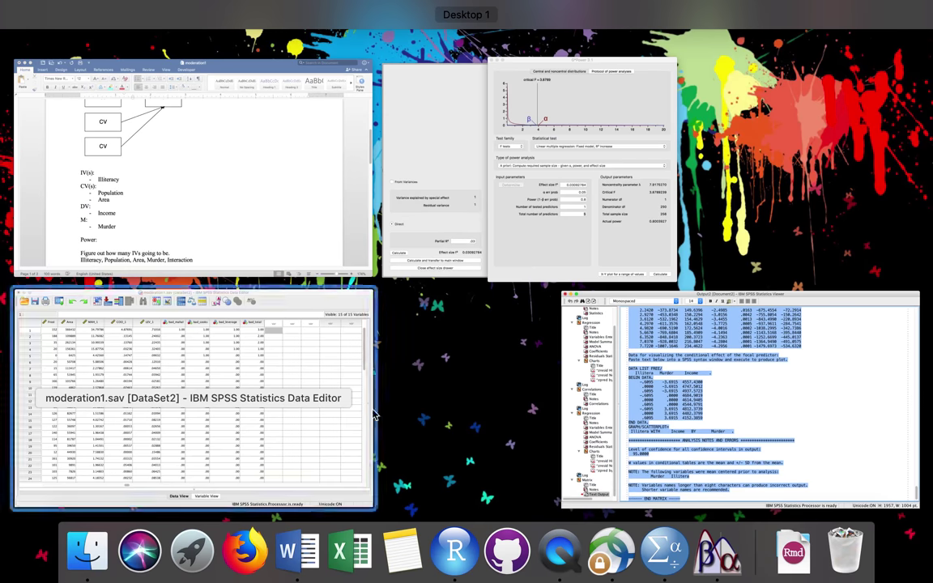
click(262, 181)
scroll(443, 415, down, 15)
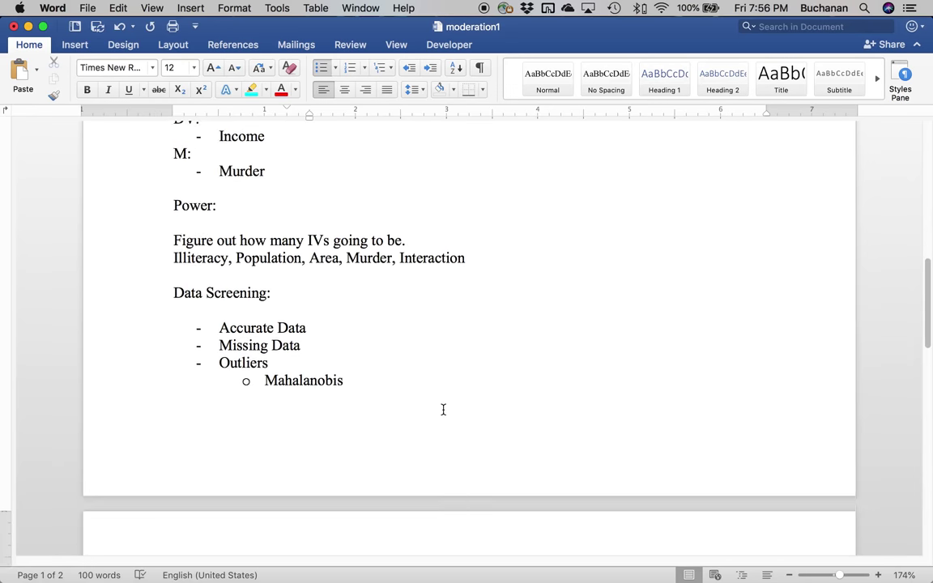
scroll(443, 409, down, 5)
click(360, 387)
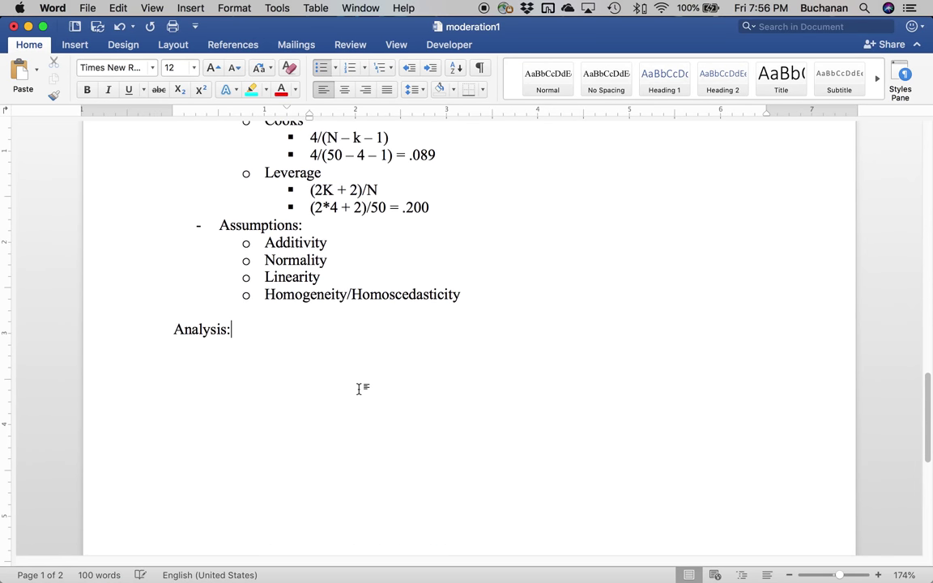
key(Return)
key(super+v)
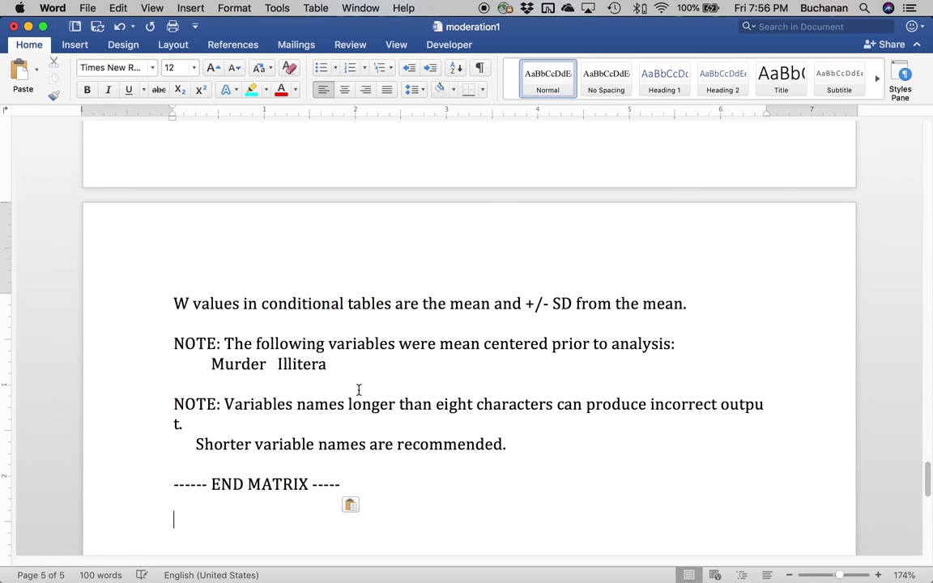
key(super+s)
Start a results line below the Model Summary values with "F(", italicizing only the F
scroll(359, 390, up, 10)
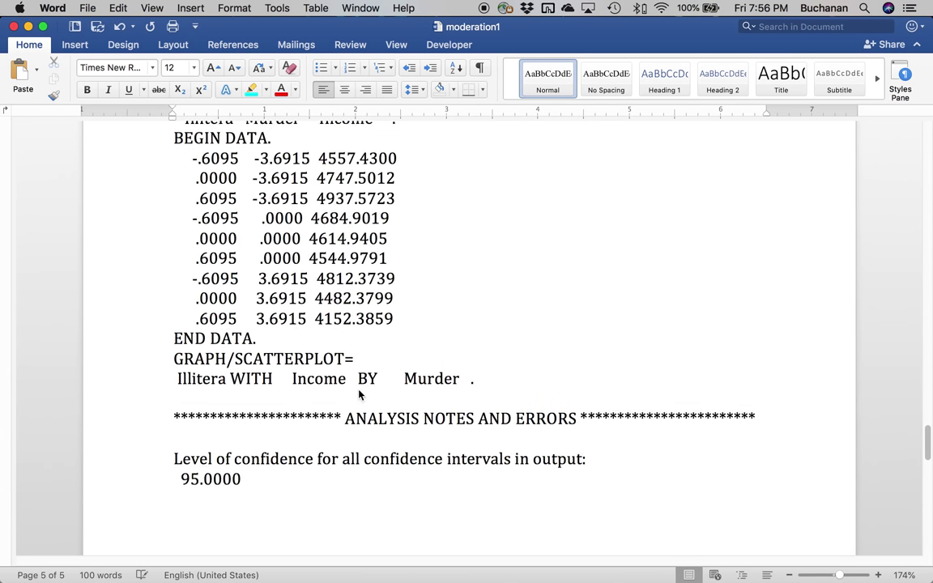
scroll(359, 388, up, 15)
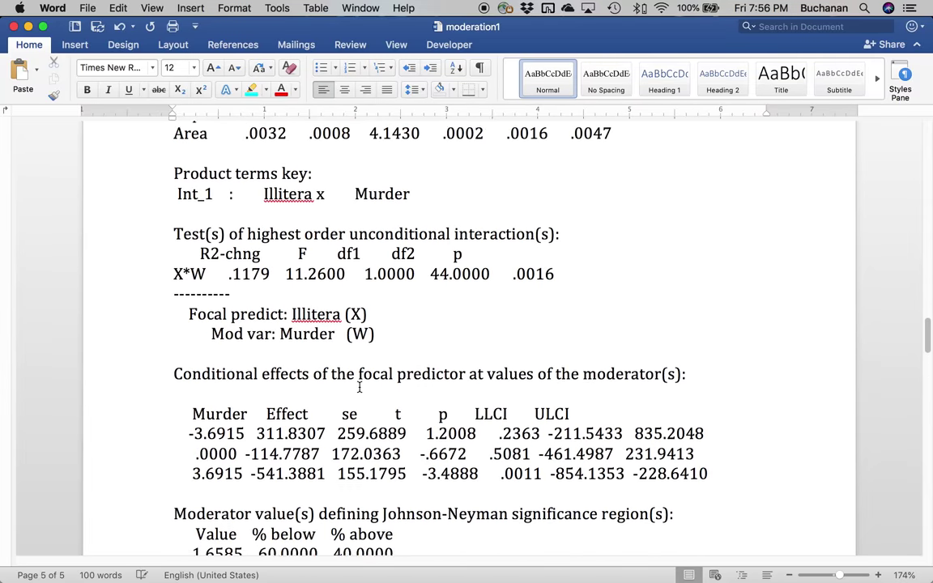
scroll(359, 387, up, 10)
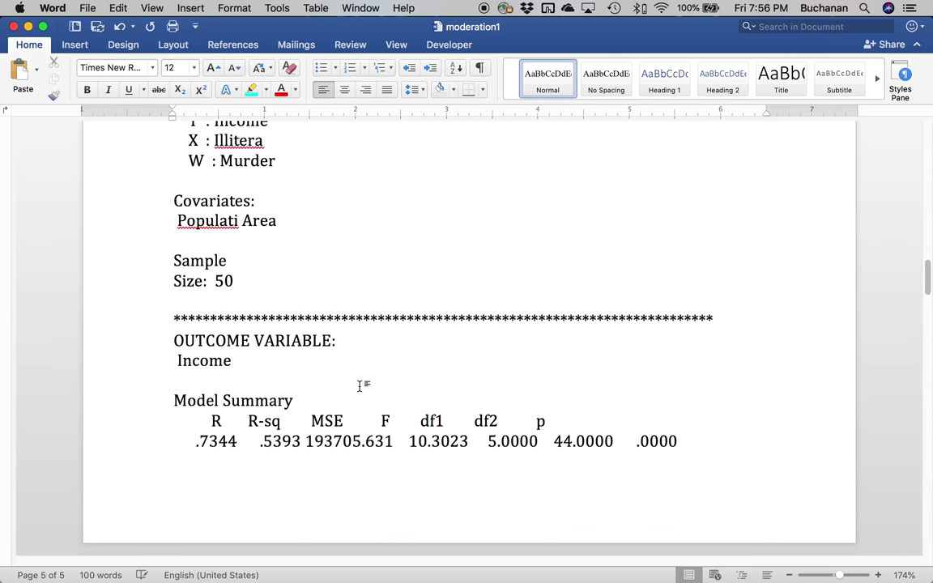
scroll(359, 388, up, 4)
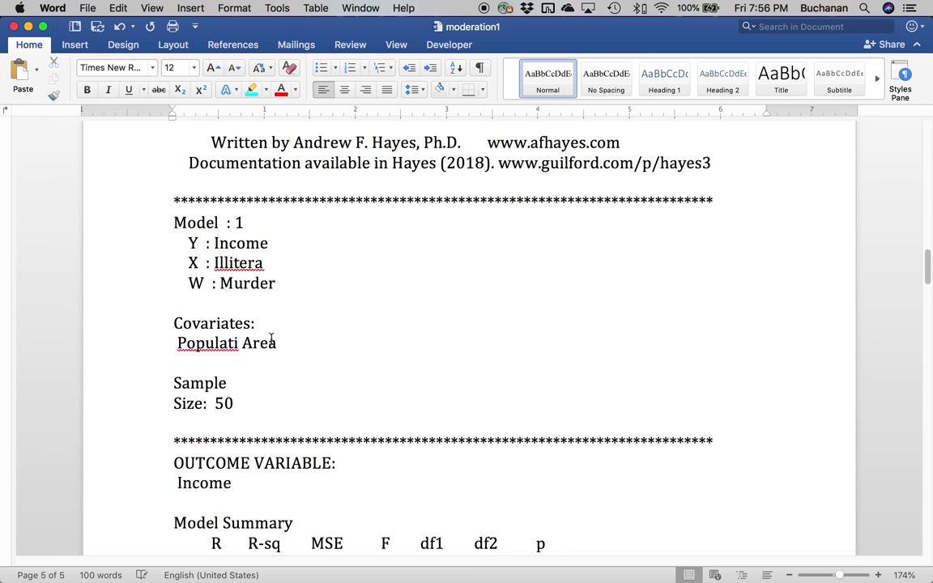
scroll(270, 340, down, 15)
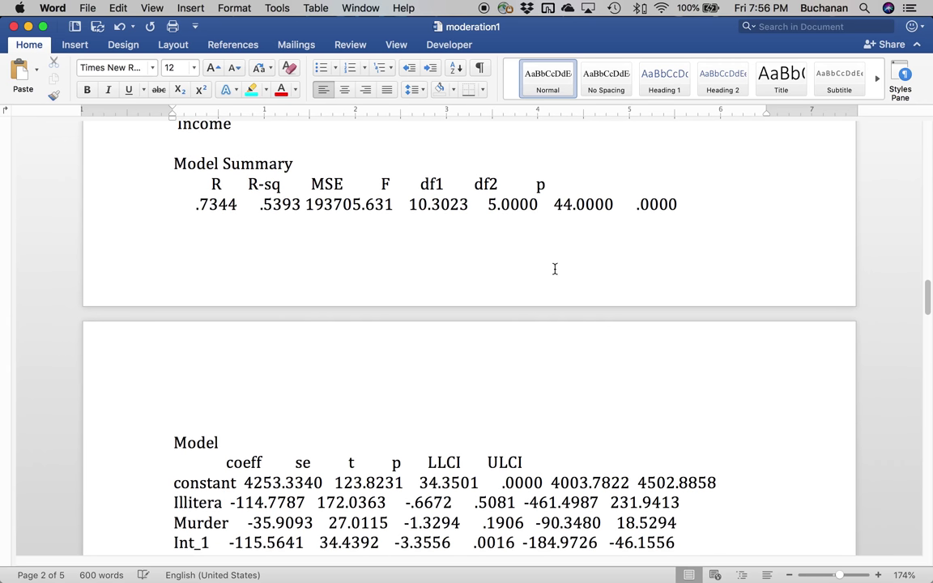
click(704, 204)
key(Return)
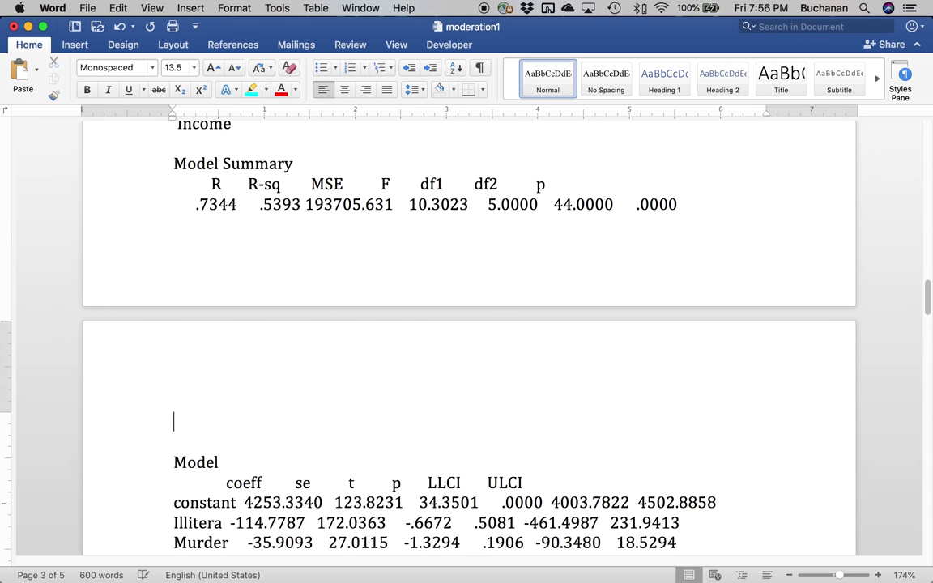
key(super+i)
text(F)
key(super+i)
text(()
Highlight the Model Summary df1 and df2 values in turquoise and continue the results line as "F(5, 44) ="
click(407, 204)
click(488, 204)
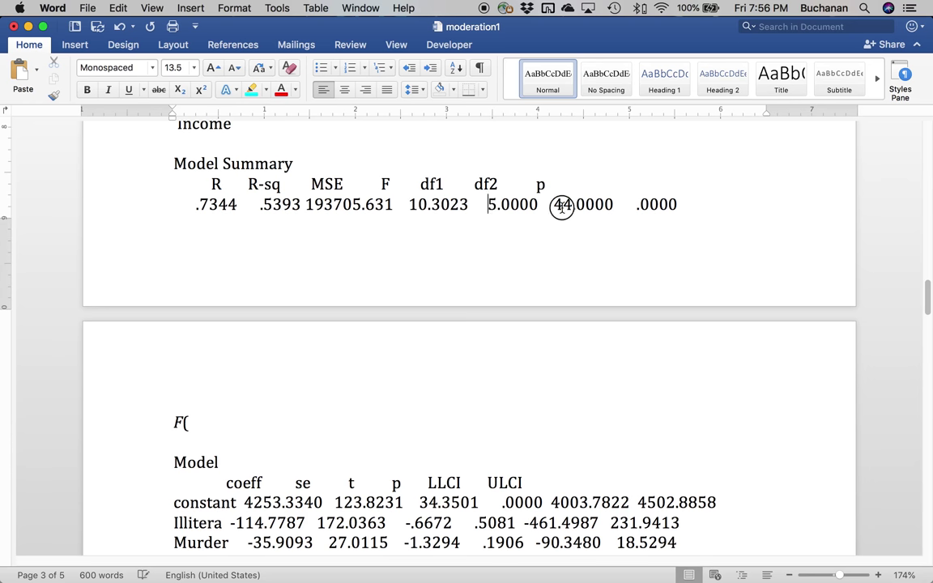
drag(551, 206, 596, 208)
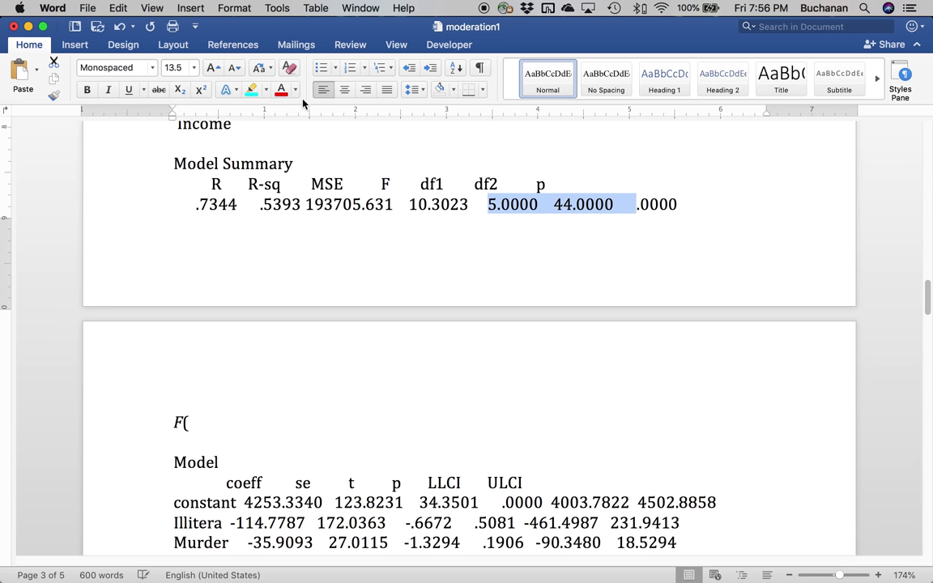
click(251, 90)
click(235, 414)
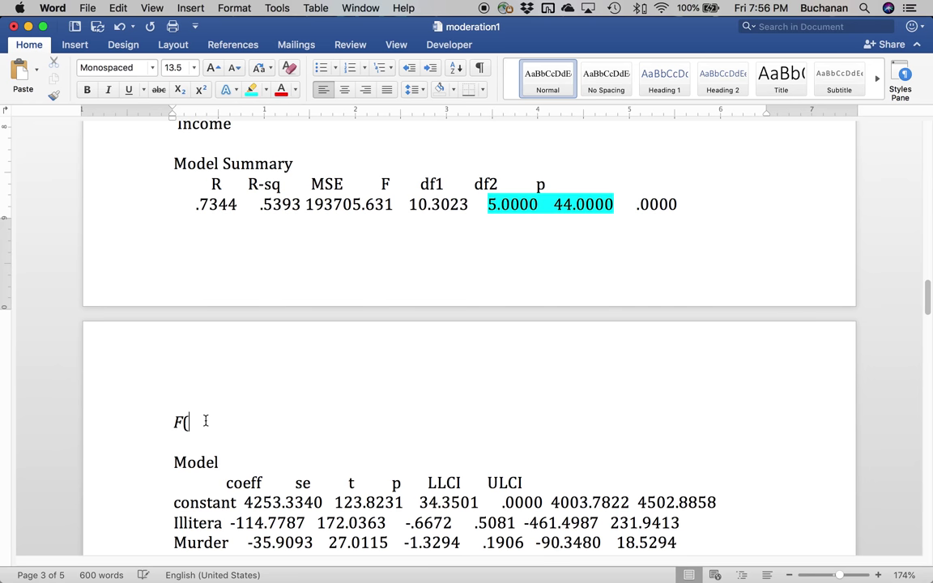
text(5, 44) =)
Highlight the Model Summary F value and report it as "10.30," in the results line
drag(409, 205, 461, 205)
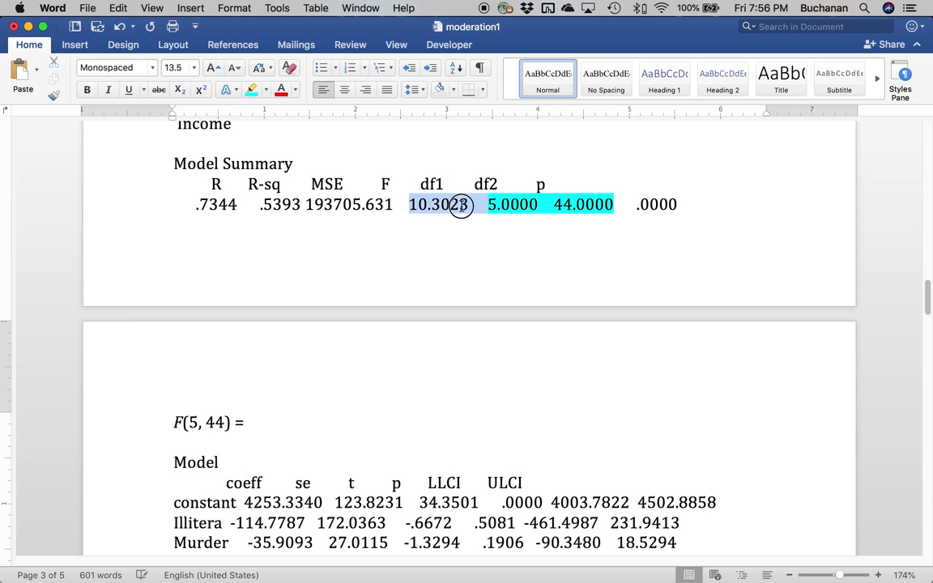
click(251, 89)
click(280, 421)
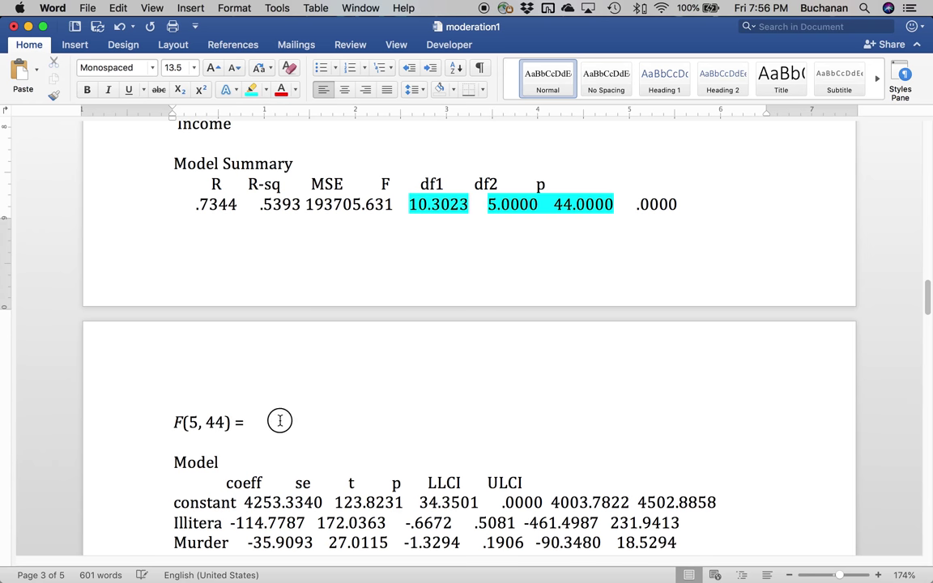
text(10.30,)
Add "p < .001" to the F results line with an italic p and a space before the value
key(super+i)
text(p)
key(super+i)
text(=)
key(BackSpace)
key(BackSpace)
text(<)
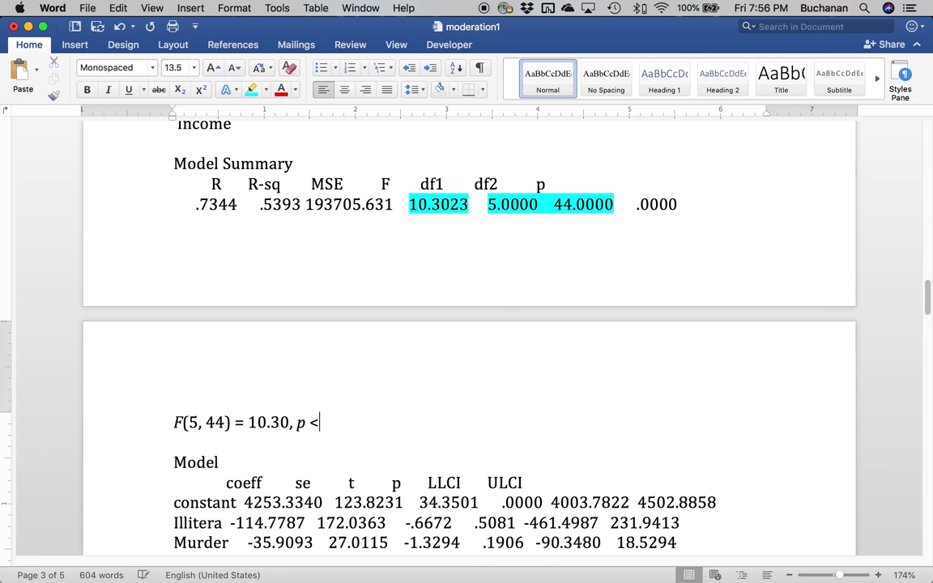
text(.001)
key(Left)
key(Left)
key(Left)
key(Left)
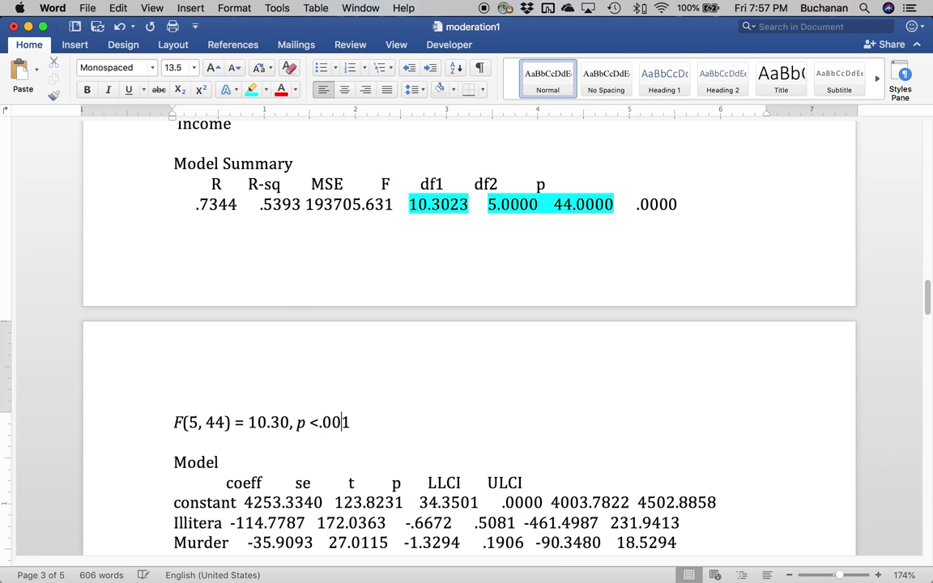
key(Right)
key(Right)
key(Right)
key(Right)
Append a comma and an italic R with a superscript 2 to the F results line
text(,)
key(super+i)
text(R2)
key(shift+Left)
click(202, 91)
key(Right)
key(super+i)
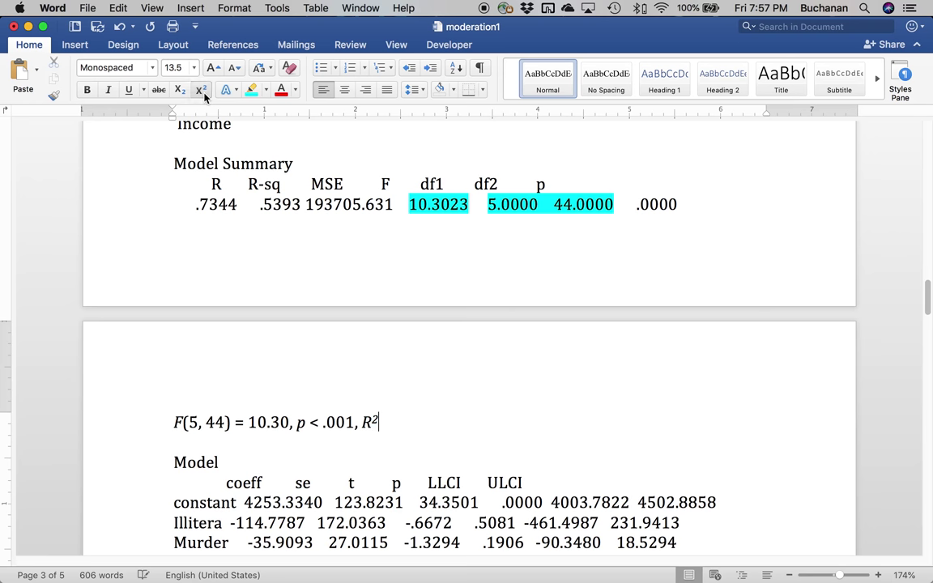
Complete the R² entry with "= .54" in regular, non-superscript text
text(=)
key(shift+Left)
key(shift+Left)
click(202, 91)
key(Right)
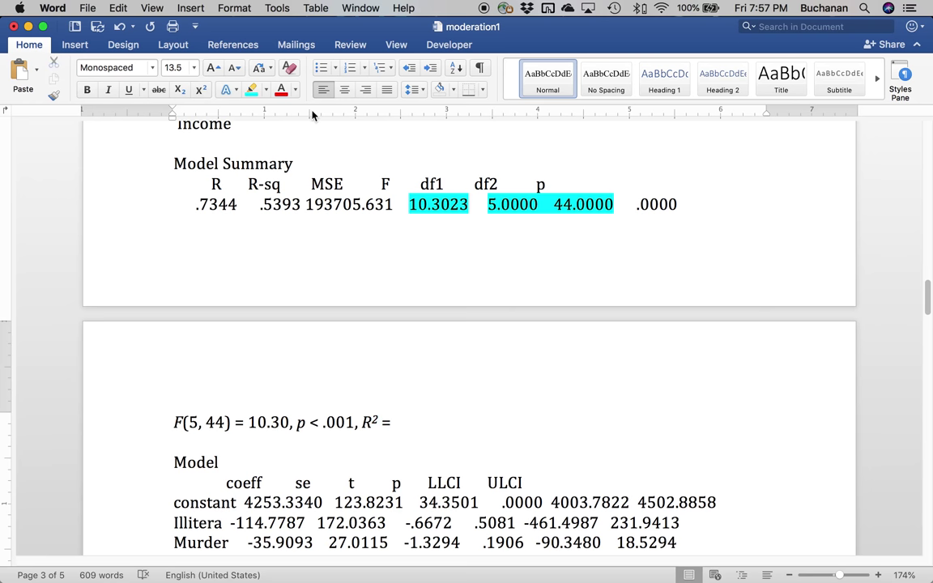
drag(258, 205, 300, 204)
click(425, 430)
text(.54)
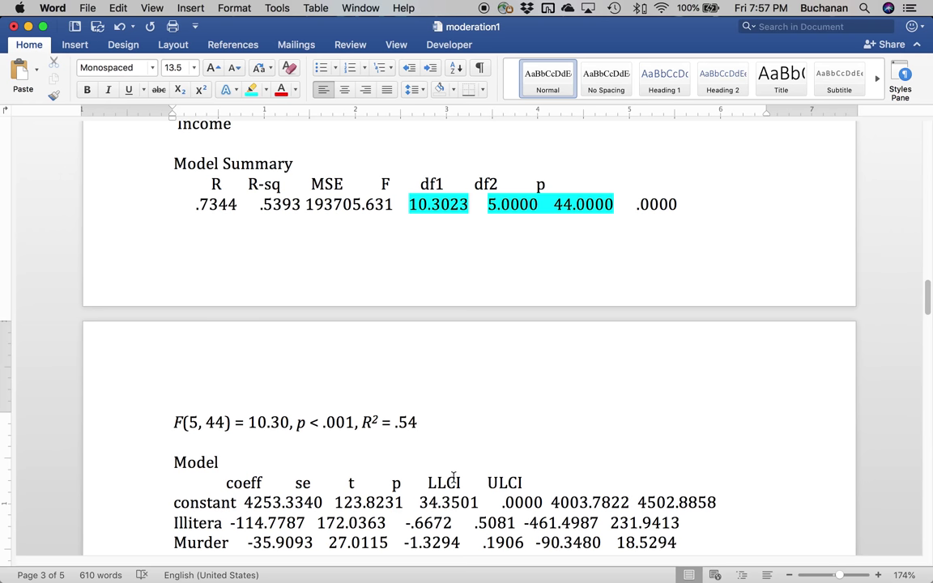
Insert blank lines below the Model coefficients table and add the heading "Main effect:" with "Illiteracy" underneath
scroll(418, 406, down, 2)
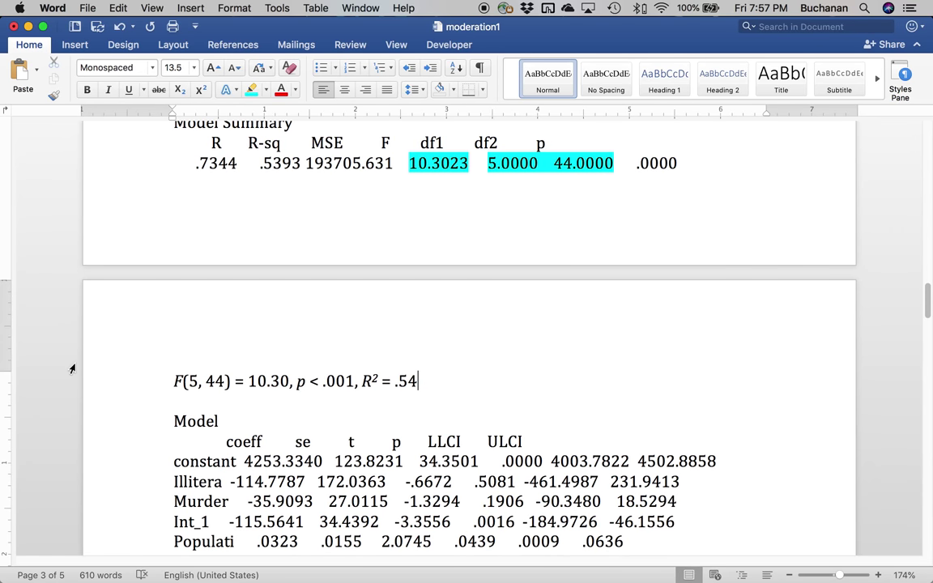
scroll(71, 369, down, 10)
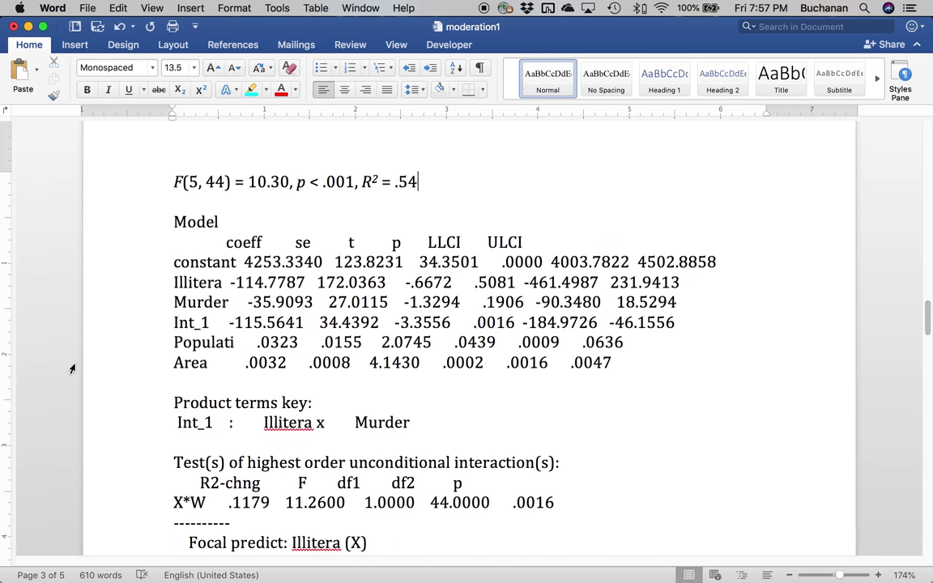
click(168, 379)
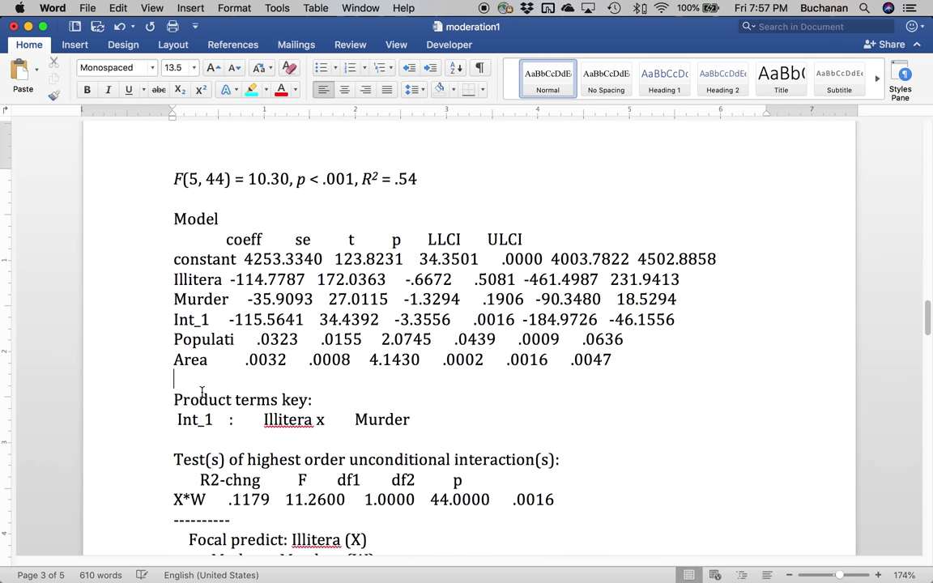
key(Return)
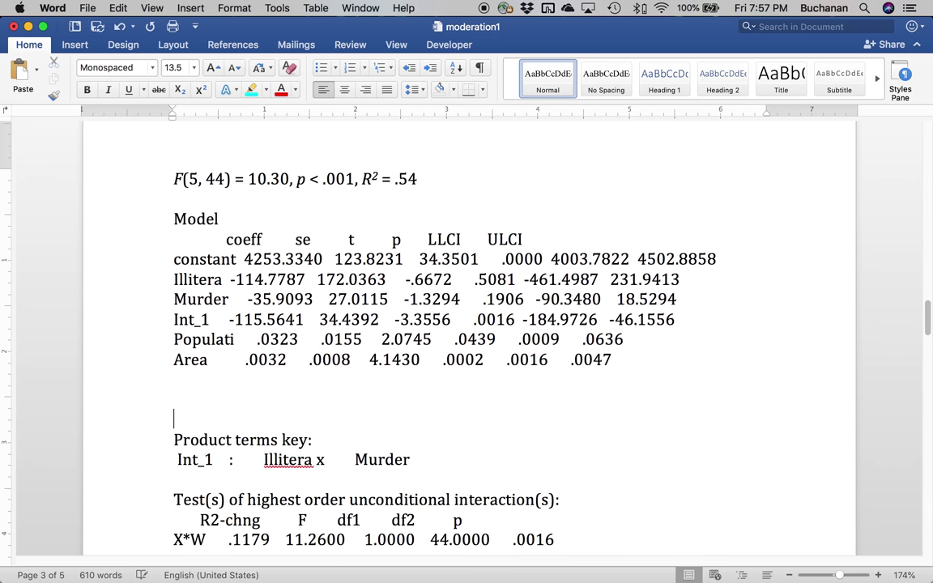
key(Return)
key(Up)
key(Up)
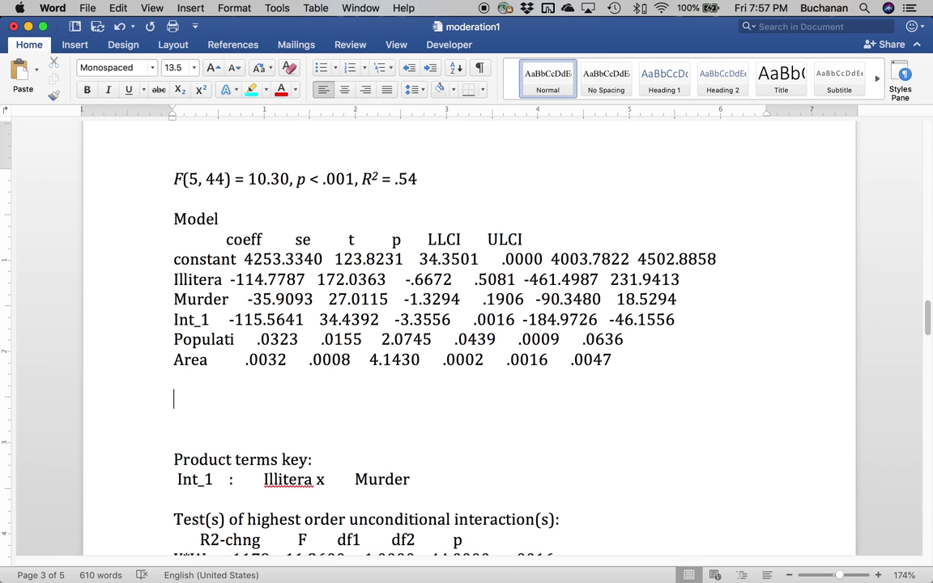
text(Illiteracy)
key(Up)
key(Return)
text(Main effect:)
key(Down)
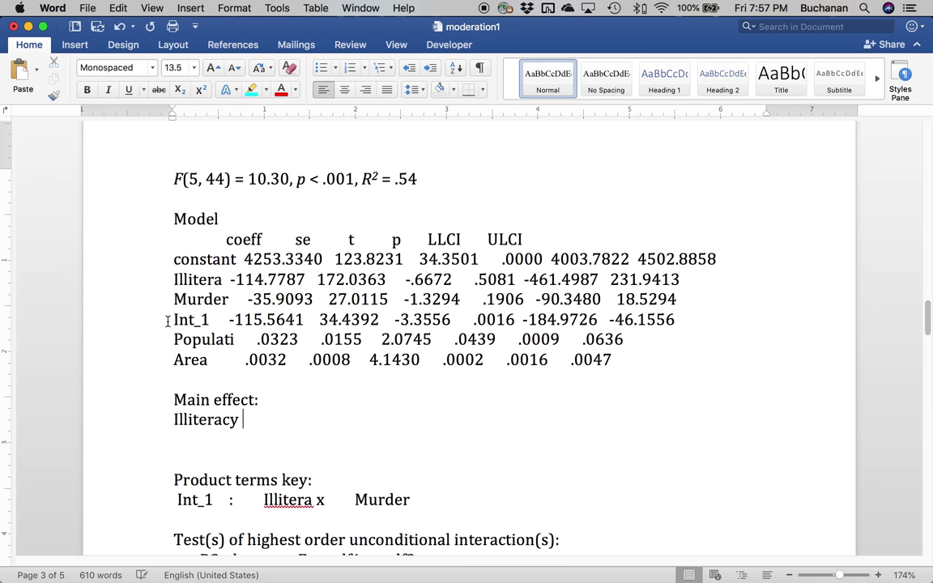
Highlight the Illitera coefficient in the Model table and add "b = -114.78," with an italic b to the Illiteracy line
click(233, 281)
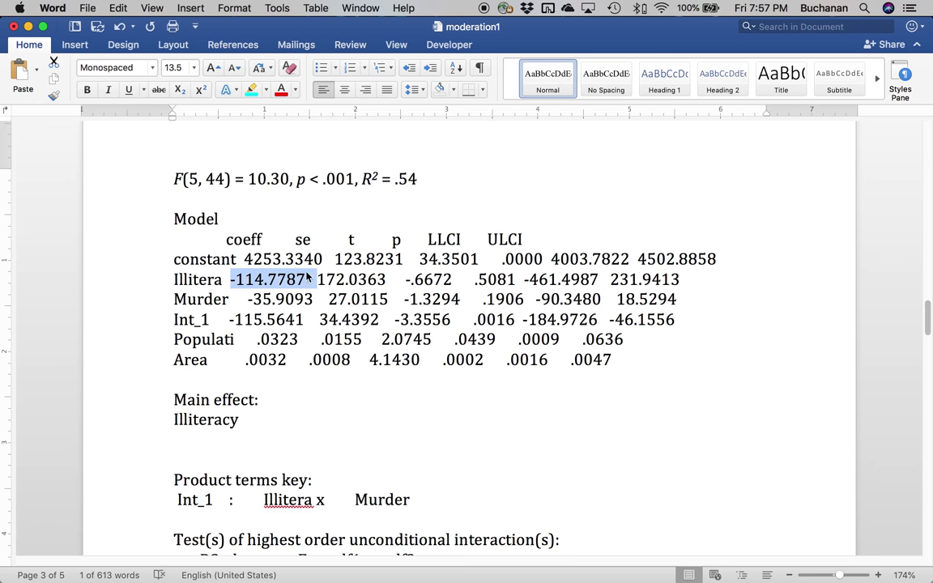
click(252, 89)
click(256, 419)
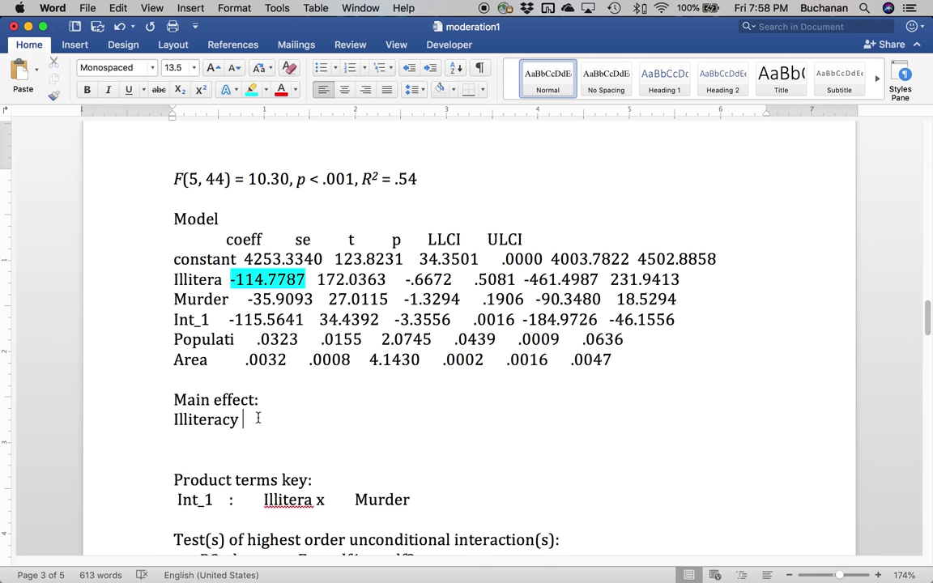
key(super+i)
text(v)
key(BackSpace)
text(b)
key(super+i)
text(= -11.)
key(BackSpace)
text(4.78,)
Add "t(44) =" with an italic t to the Illiteracy line, copying the 44 from the F results line
key(super+i)
text(t)
key(super+i)
text(()
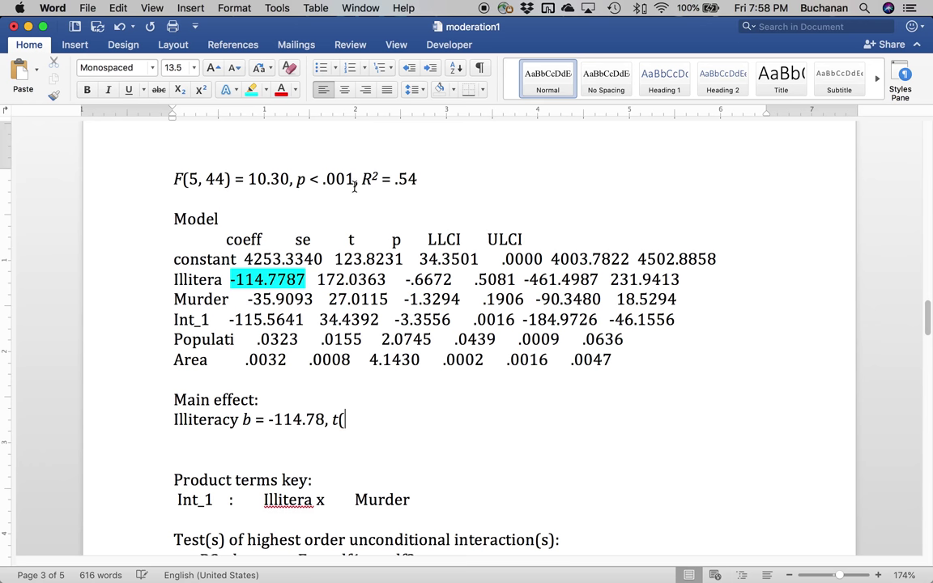
drag(205, 179, 224, 179)
key(super+c)
click(354, 418)
key(super+v)
text() =)
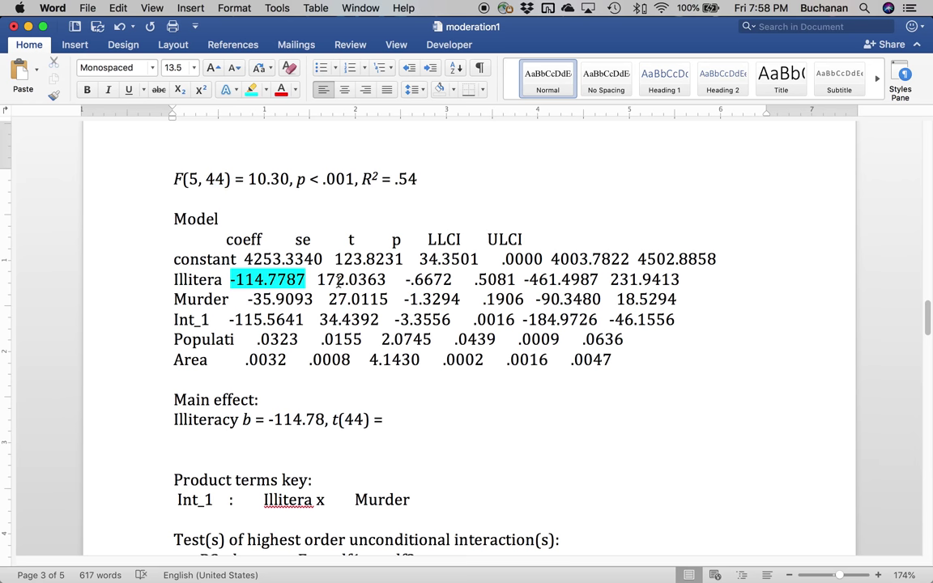
Highlight the Illitera t value in the Model table and enter it as -0.67 in the Illiteracy line
drag(407, 280, 444, 280)
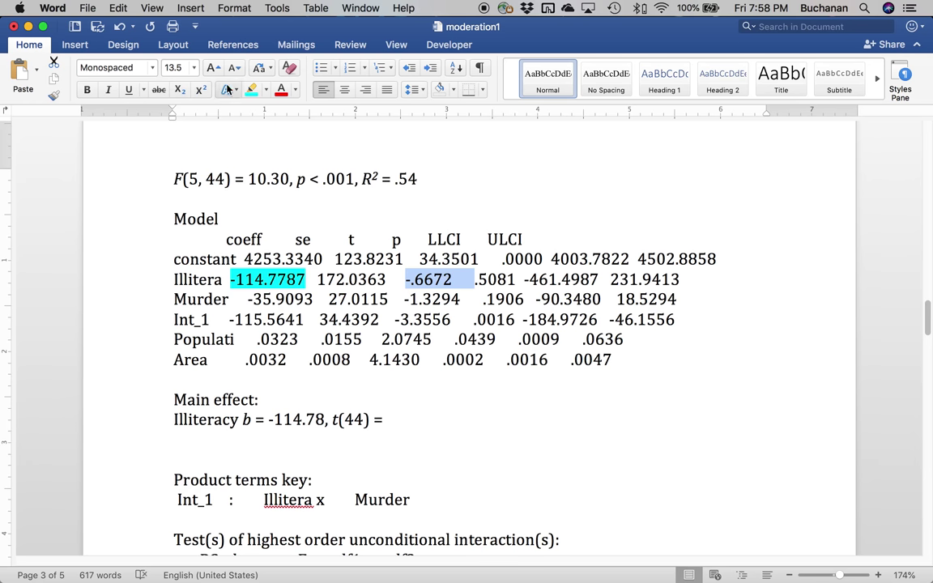
click(252, 89)
click(411, 422)
text(-)
text(0,67)
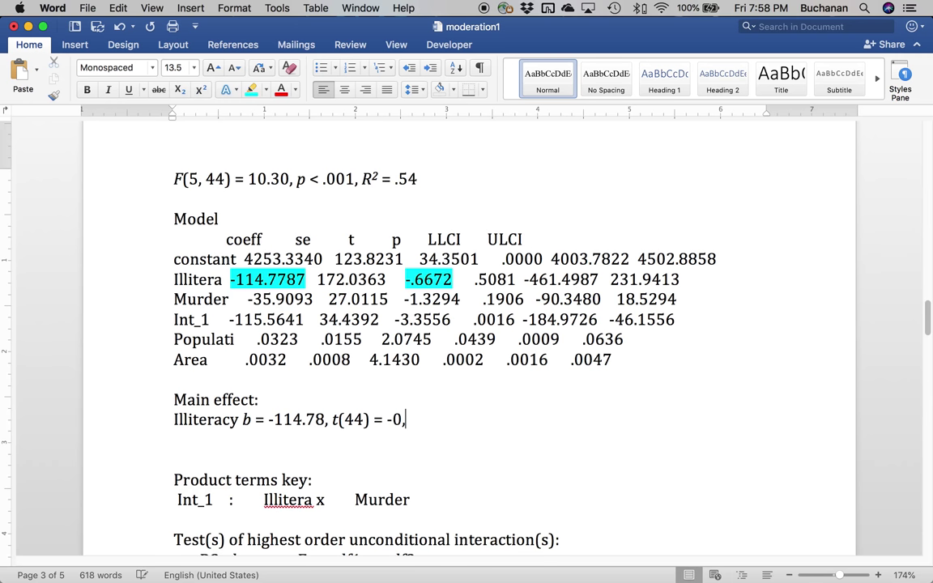
key(Left)
key(Left)
key(BackSpace)
text(.)
key(Right)
key(Right)
Highlight the Illitera p value and append ", p = .508, not a significant" with an italic p to the Illiteracy line
text(,)
key(super+i)
text(p)
key(super+i)
text(=)
drag(477, 280, 516, 280)
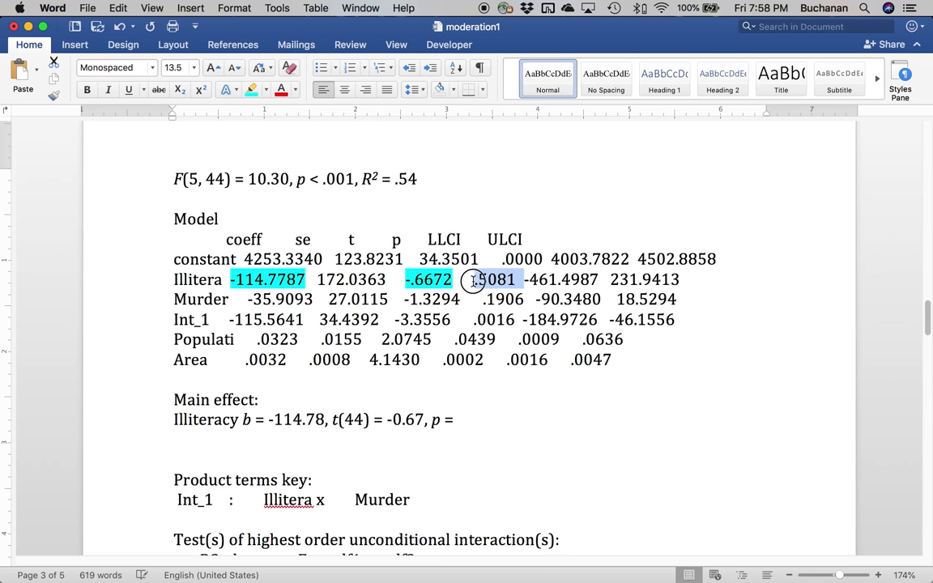
click(252, 89)
key(Left)
click(470, 420)
text(.)
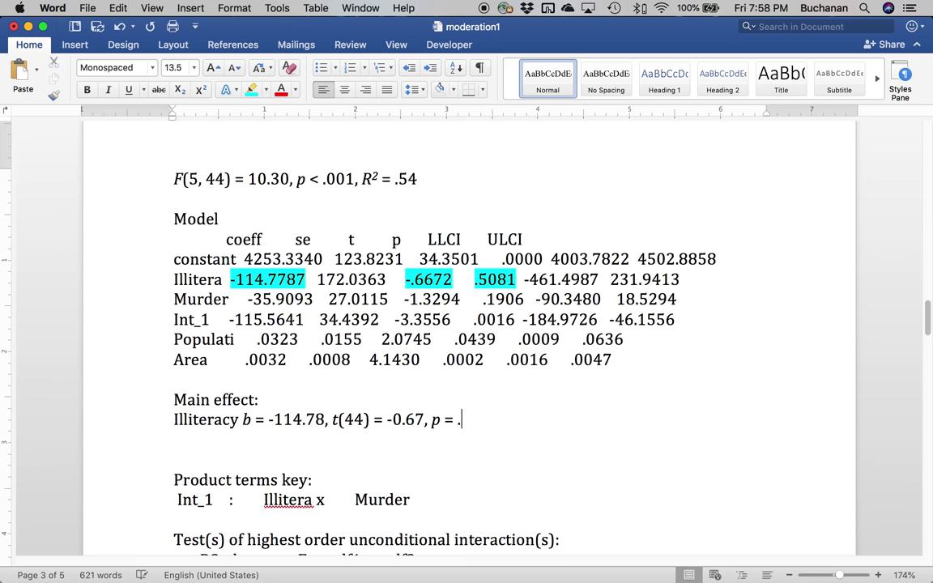
text(508, not a signficiant)
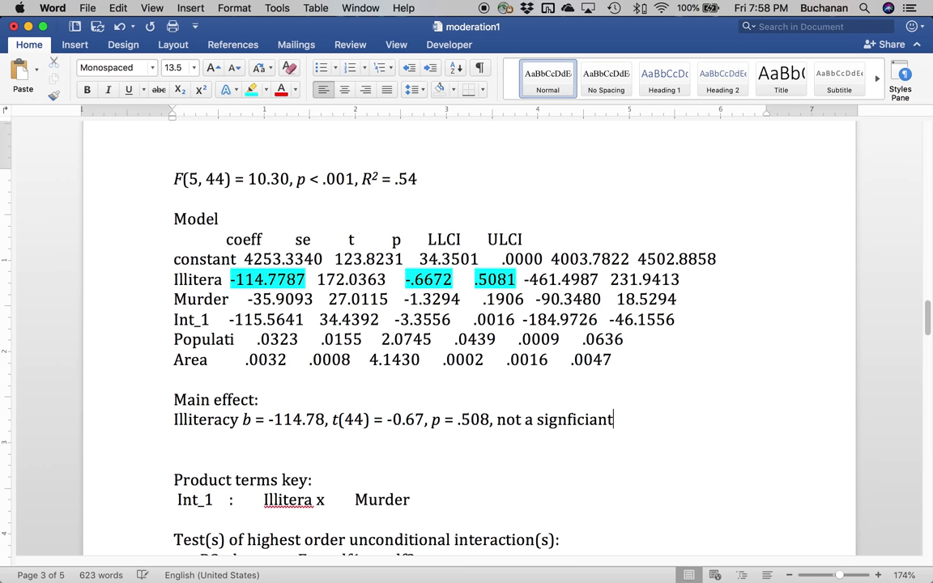
Finish the Illiteracy line with "predictor of income", correct the spelling of "significant", and start a new line below
text( predictor)
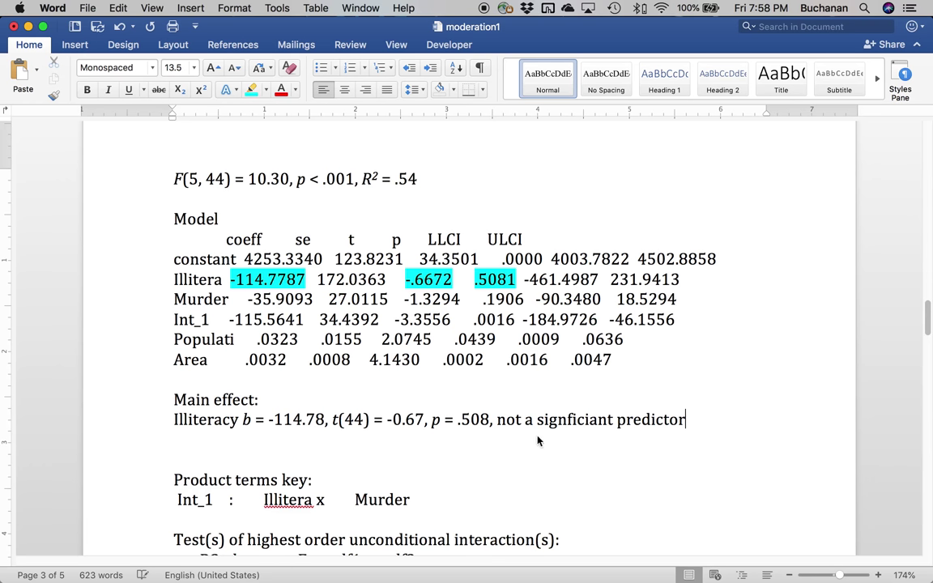
click(591, 419)
key(BackSpace)
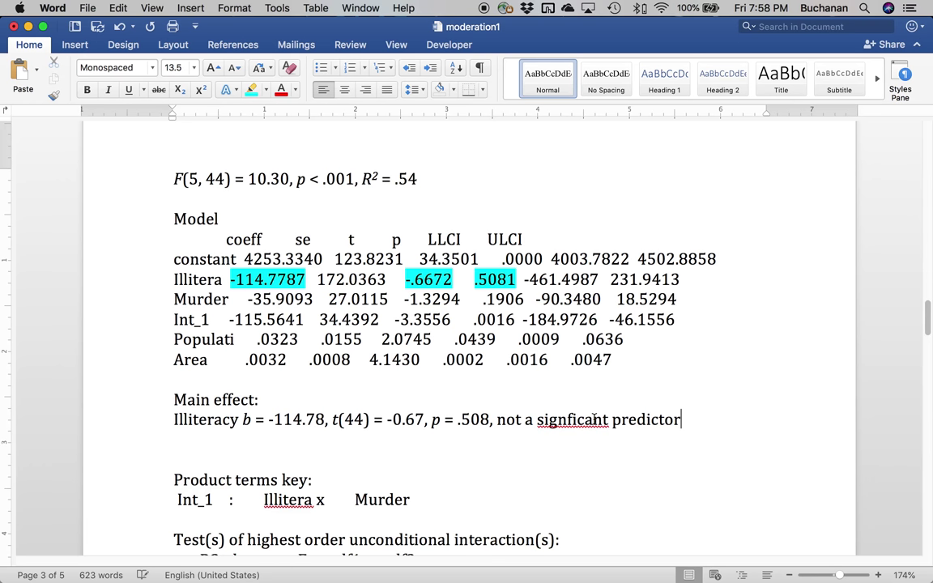
click(567, 419)
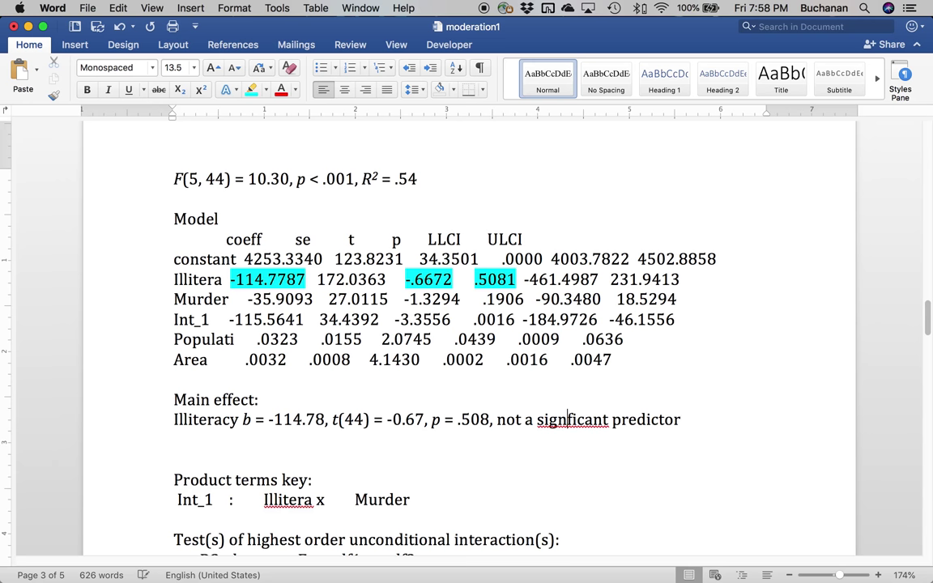
text(i)
key(End)
text(of income)
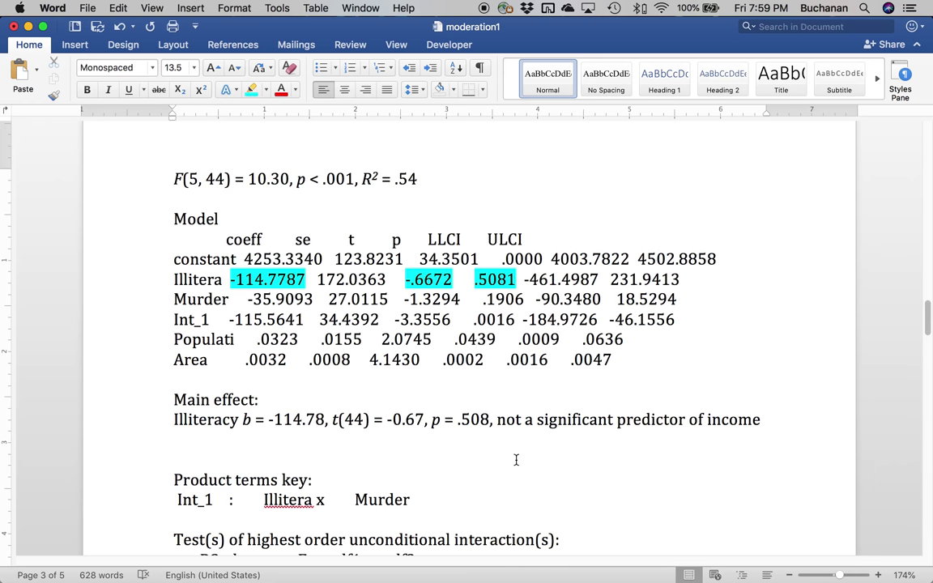
key(Return)
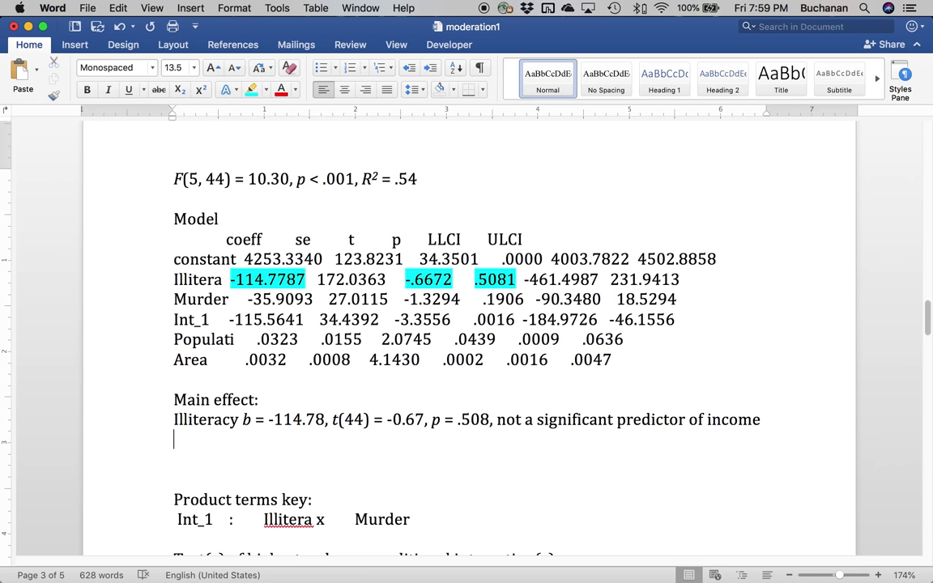
Write "Murder, not significant" on the line below the illiteracy result, checking the Murder row's coefficient and p value in the model output
text(Murder:)
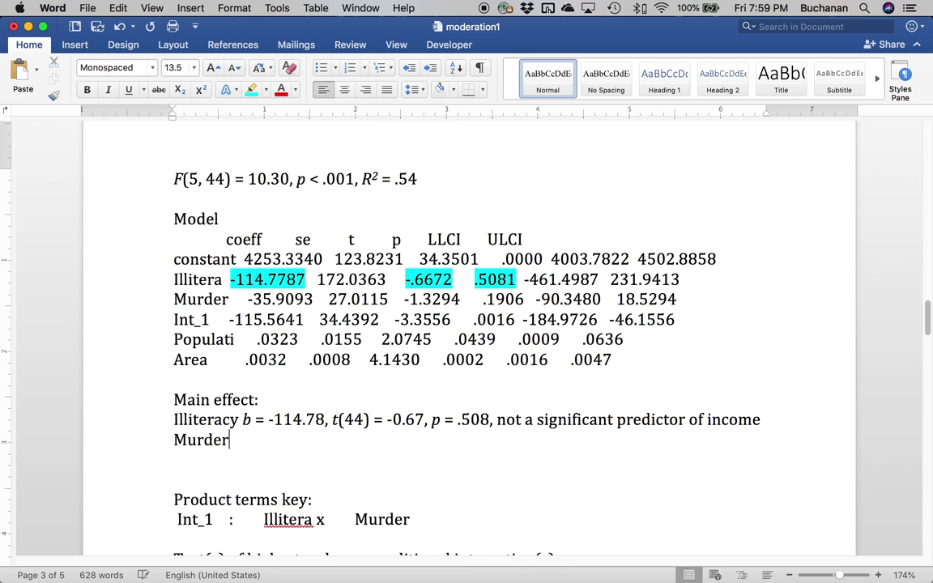
key(BackSpace)
key(BackSpace)
drag(249, 301, 289, 300)
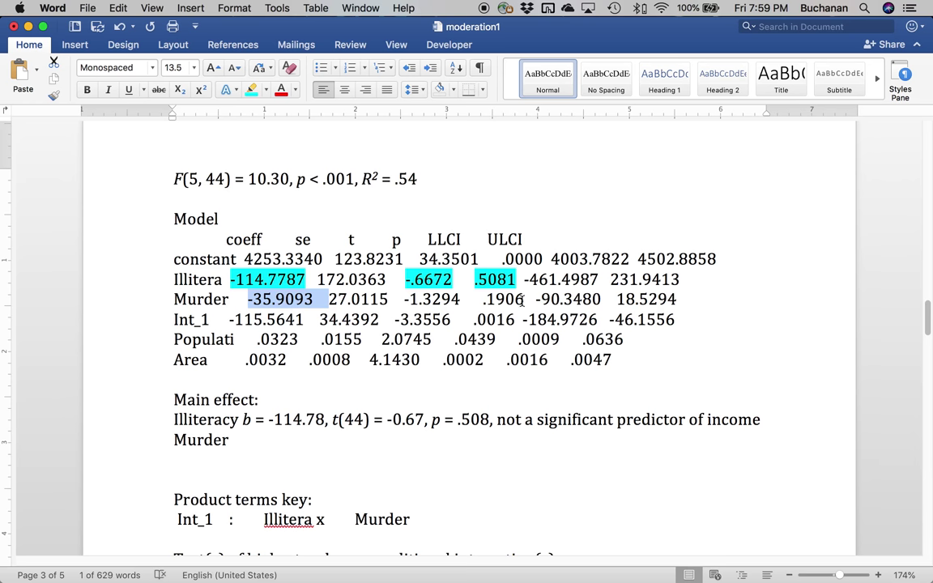
drag(484, 301, 511, 300)
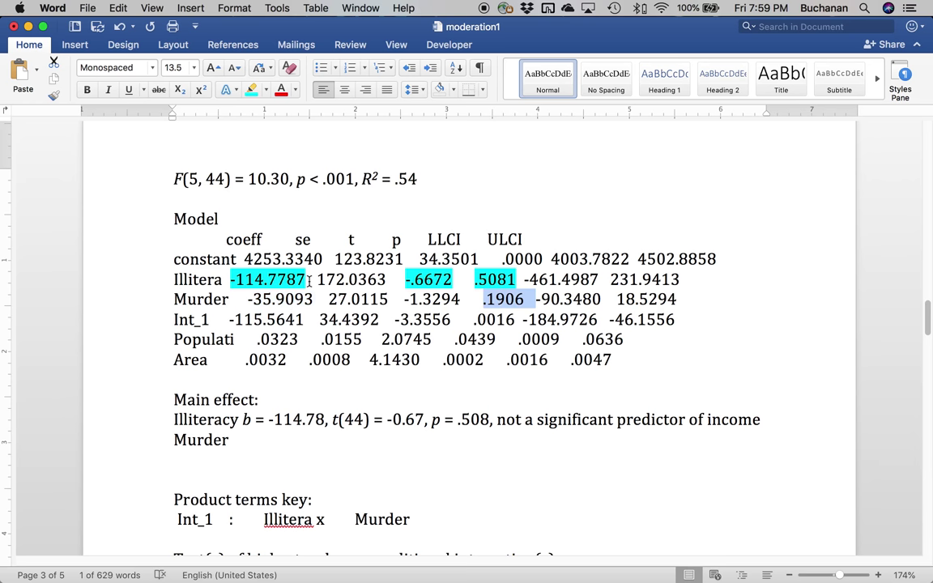
drag(192, 324, 697, 320)
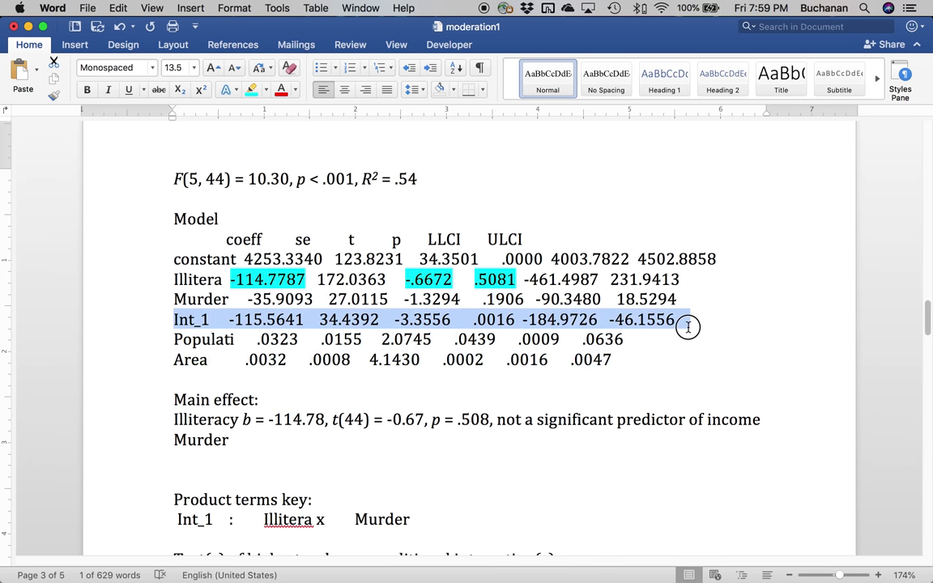
click(310, 459)
key(Up)
key(Down)
key(Left)
text(, n)
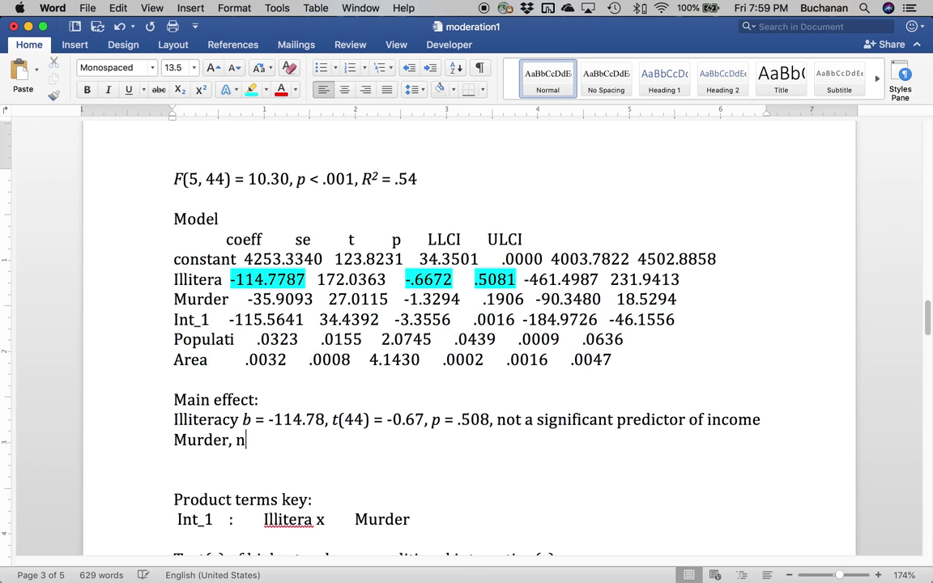
text(ot significant)
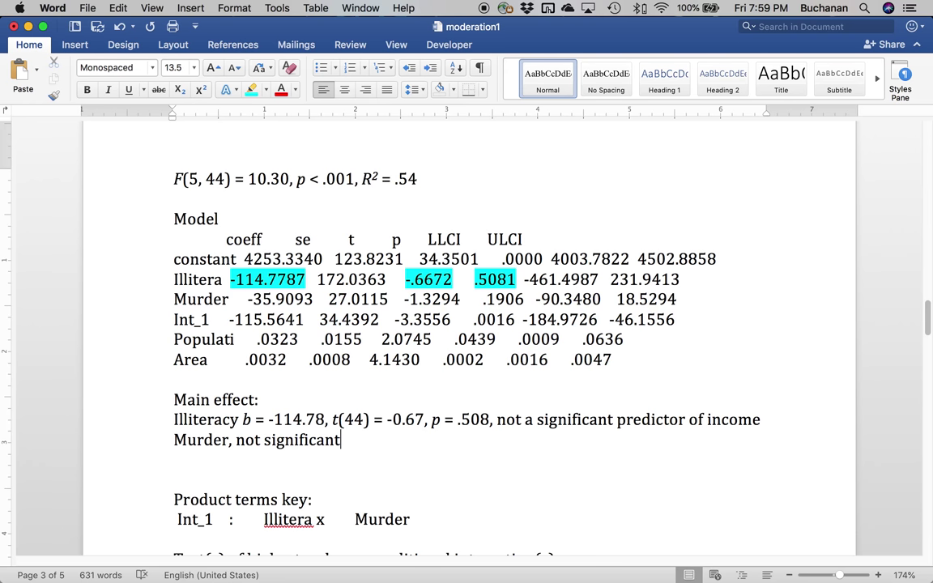
Add the line "Interpretation: as illiteracy/murder increases, income decreases" below the murder result
key(Return)
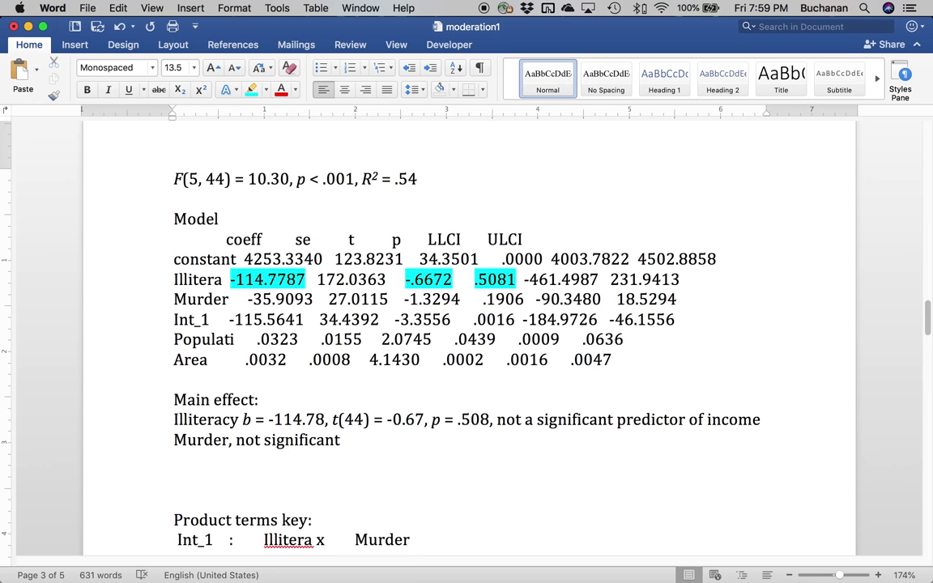
text(Interpretation: )
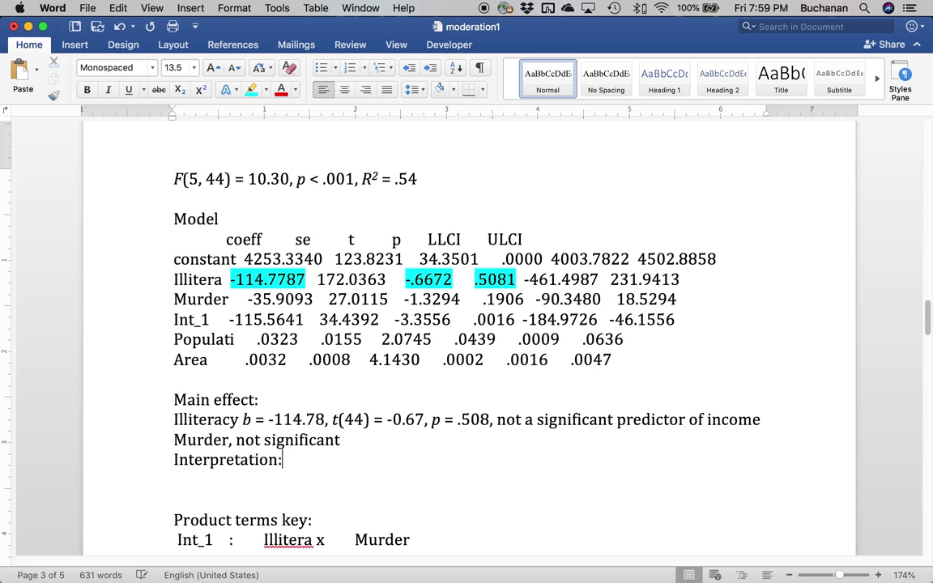
text(as illiteracy/murder increases, )
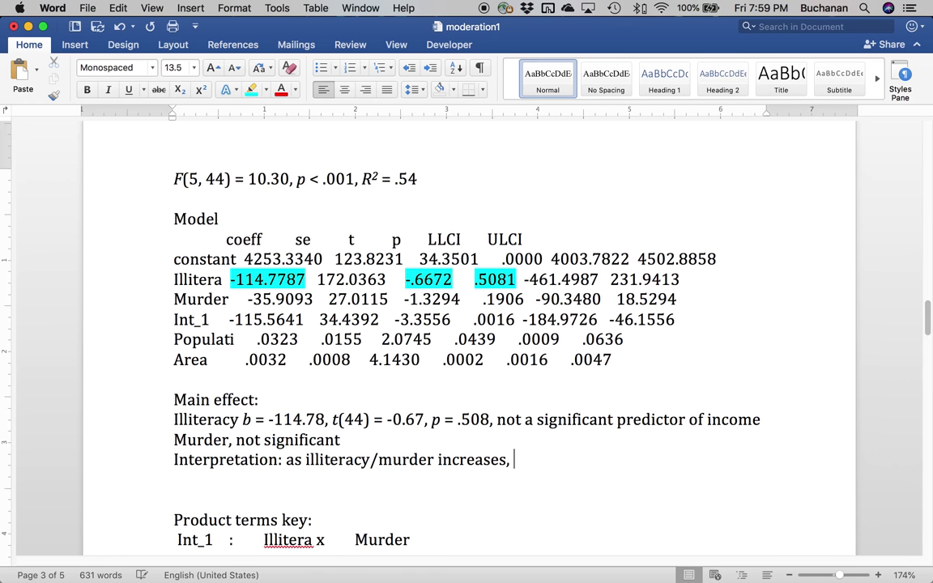
text(income )
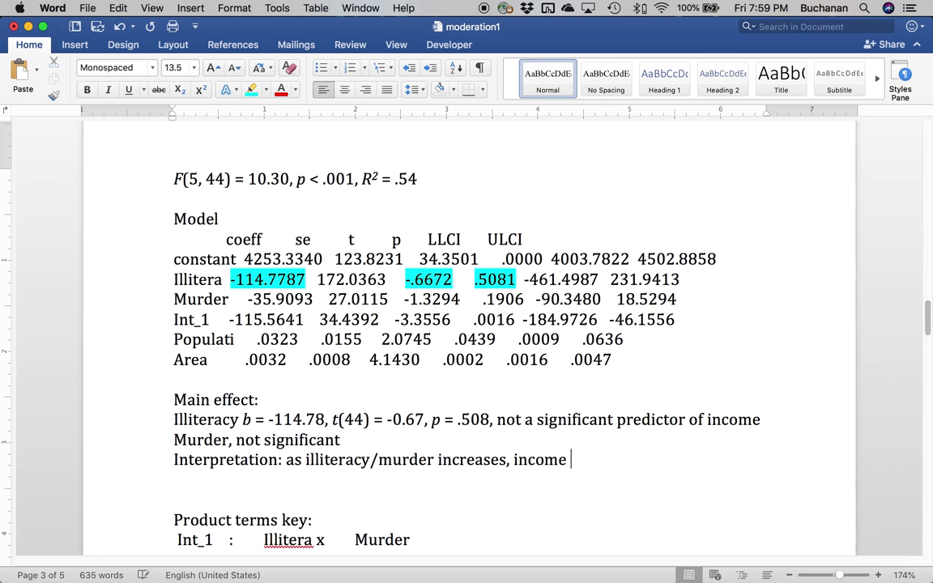
text(decreases)
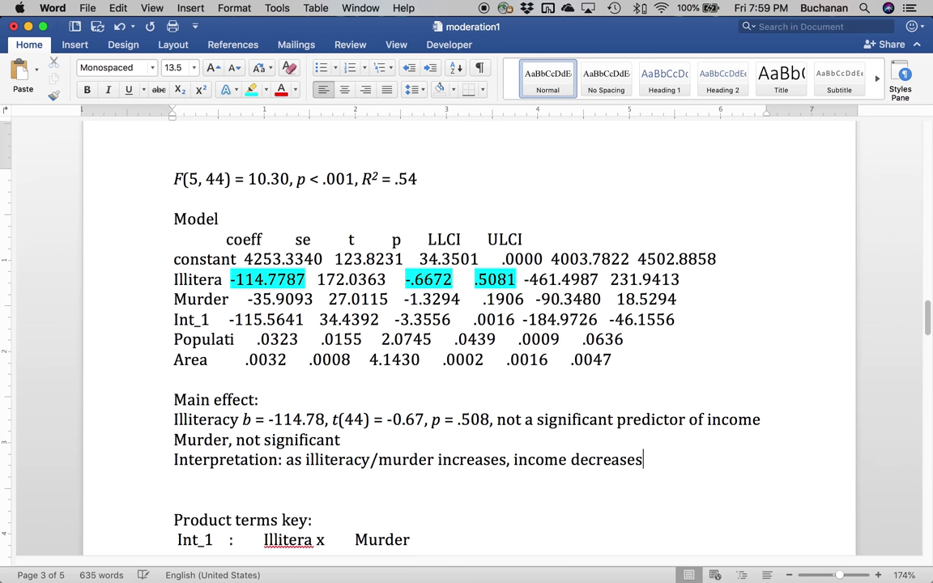
Add an "Interaction:" heading after a blank line and begin the result beneath it with "b =", the b in italics
key(Return)
key(Return)
text(Interaction:)
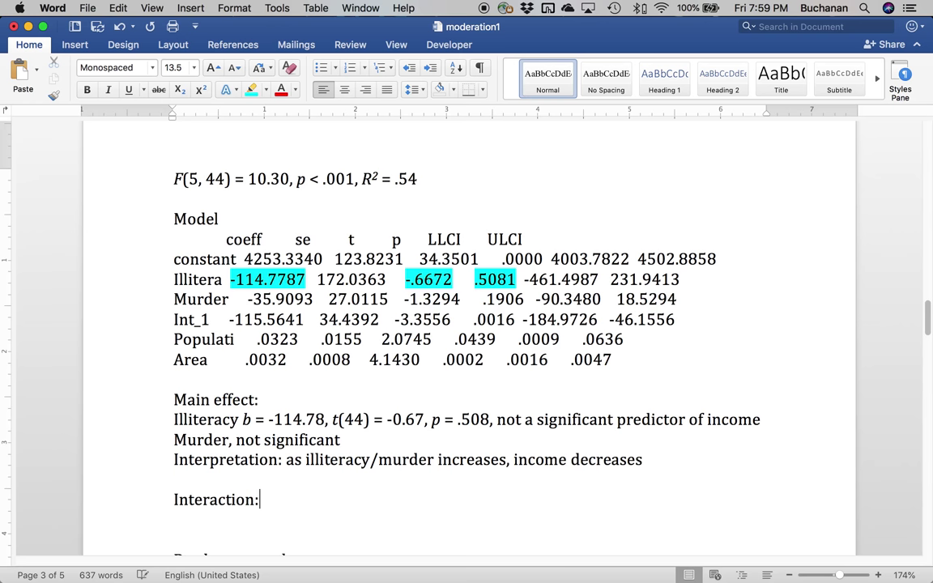
key(Return)
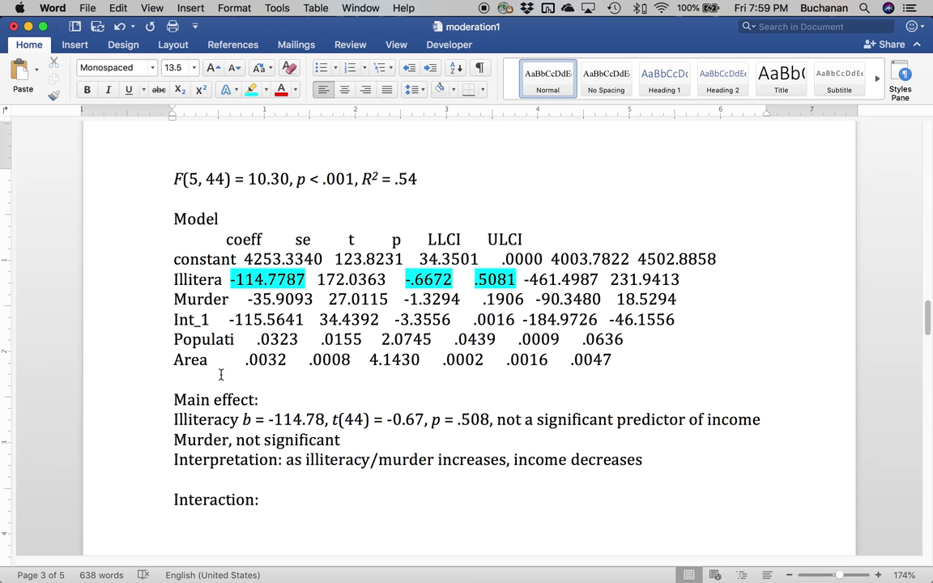
key(super+i)
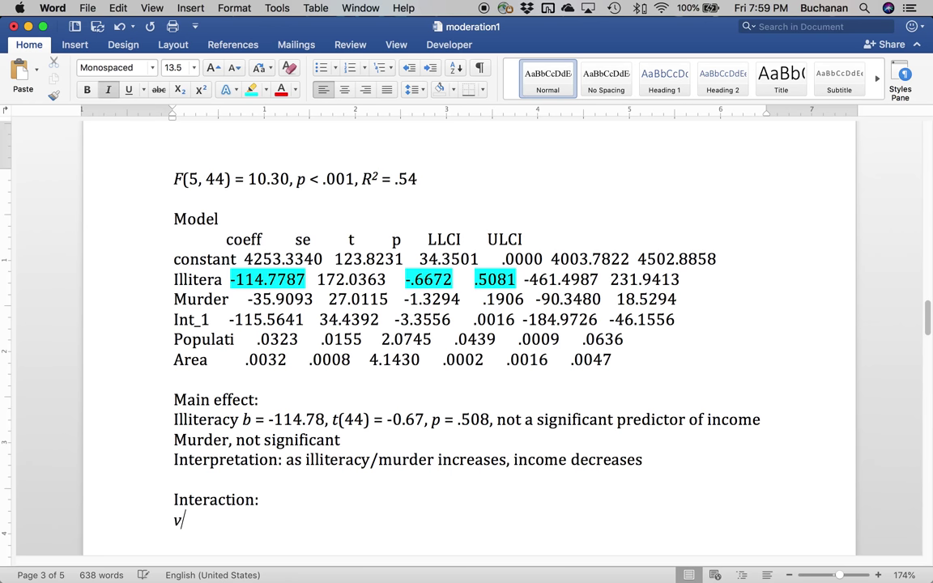
text(B)
key(super+i)
text(=)
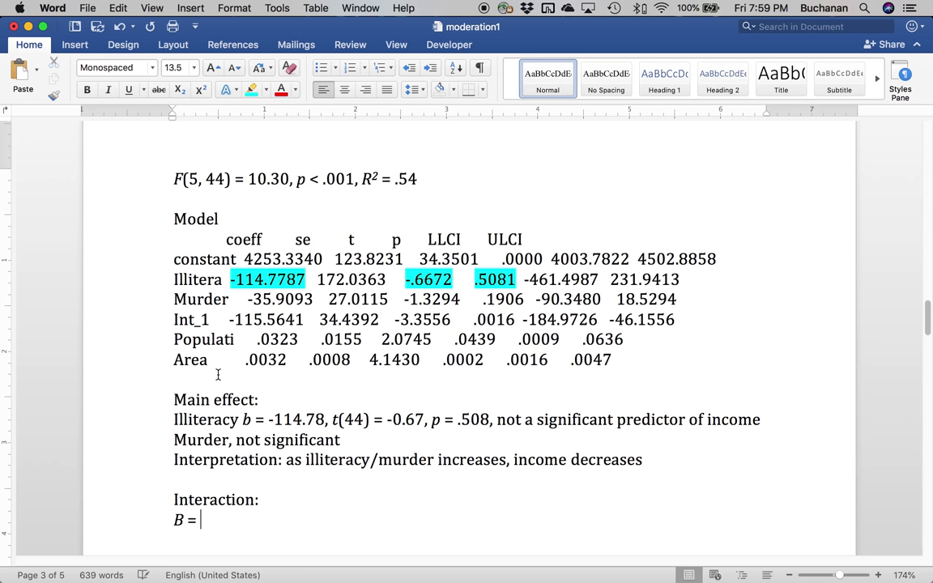
key(BackSpace)
key(BackSpace)
key(BackSpace)
text(b =)
Highlight the Int_1 coefficient in turquoise and enter "-115.56," after "b =" in the interaction result
drag(229, 319, 305, 320)
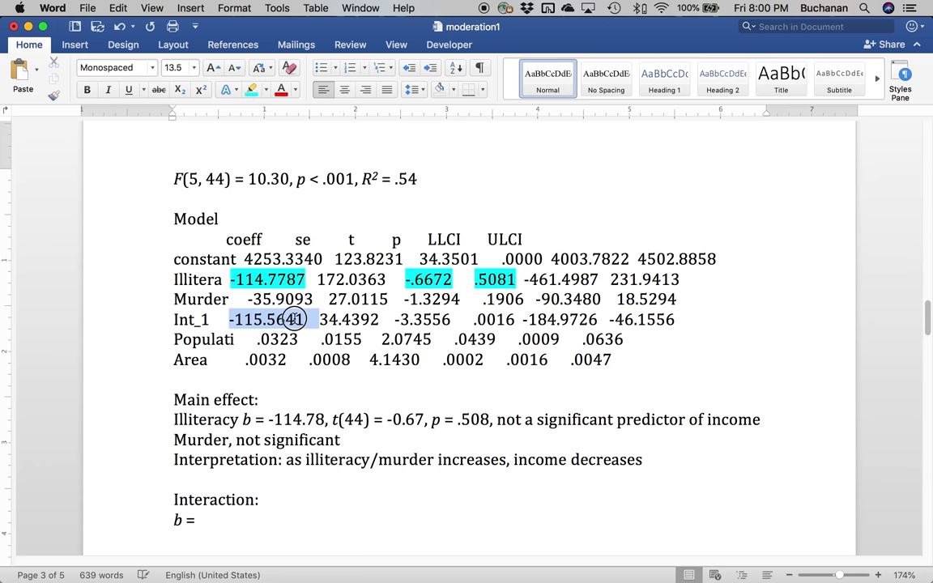
click(252, 90)
click(233, 522)
text(-115.56,)
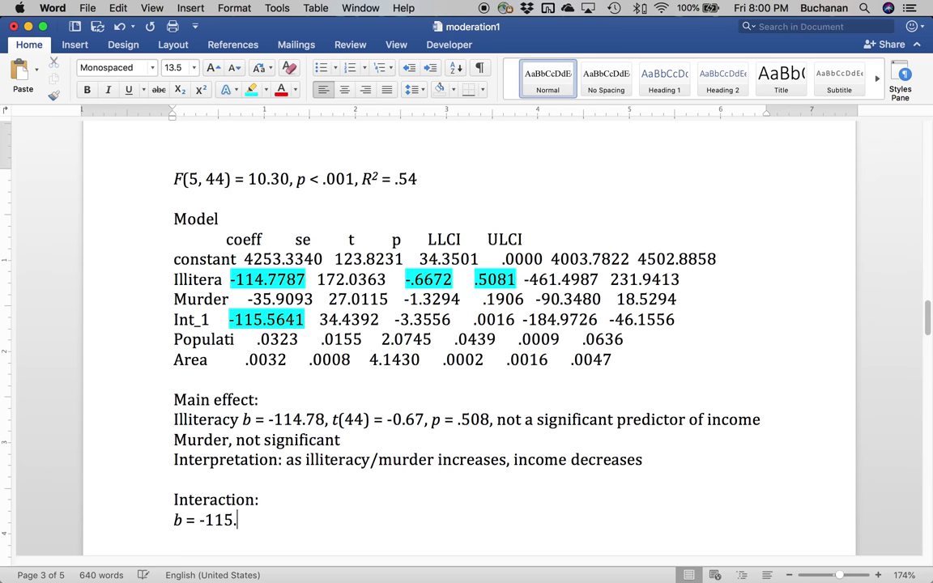
Complete the interaction result with "t(44) = -3.36, p = .002", t and p in italics, and highlight the Int_1 t and p values
key(super+i)
text(t)
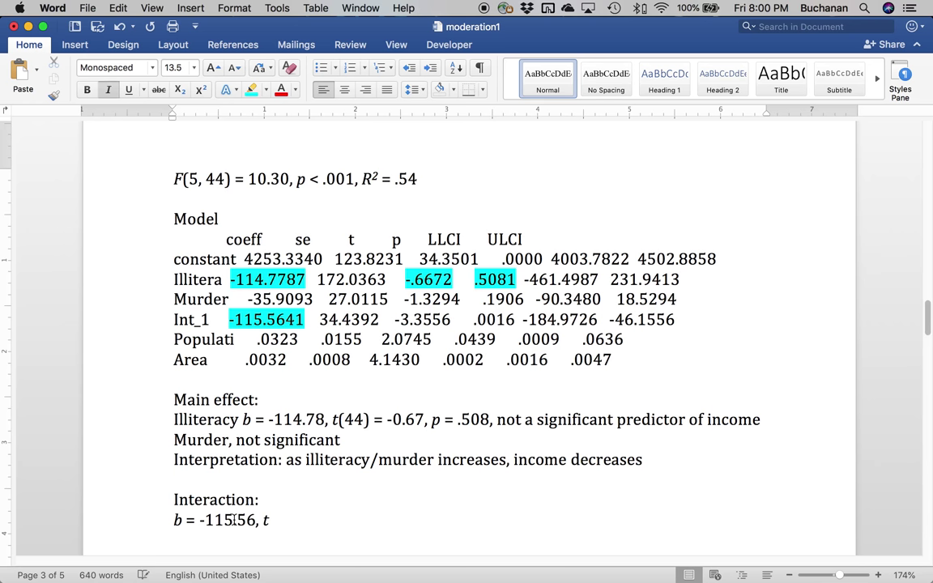
key(super+i)
text((44) =)
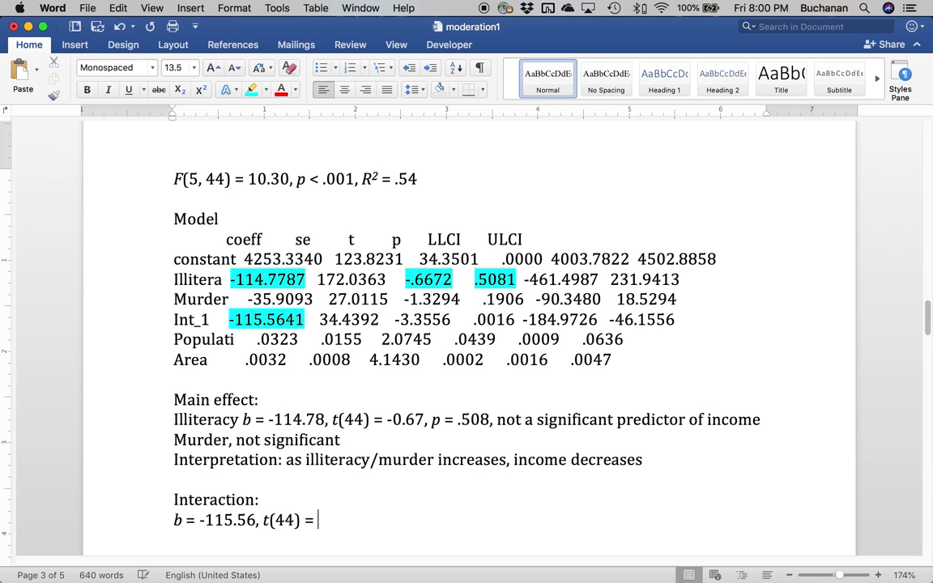
drag(395, 319, 452, 319)
click(251, 89)
click(337, 525)
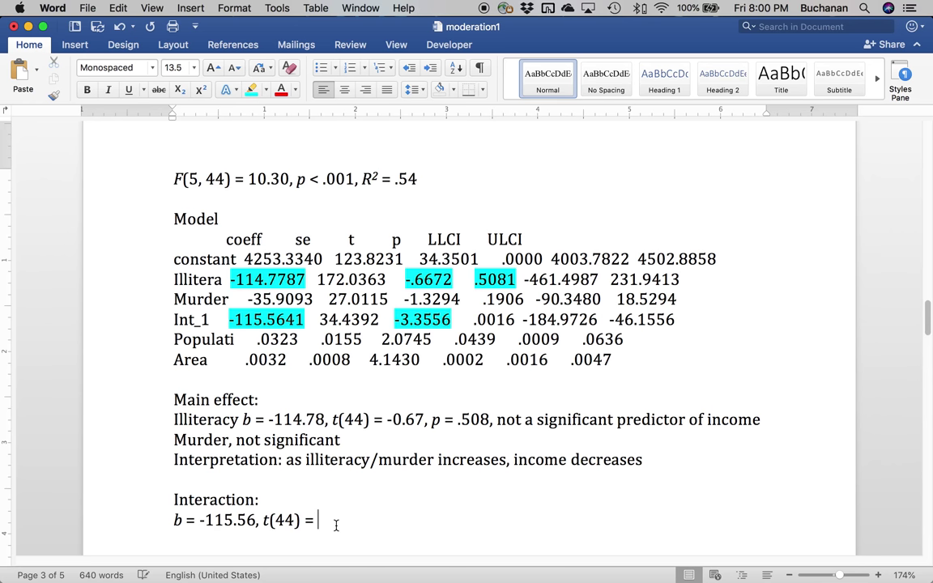
text(-3.36, p = .002)
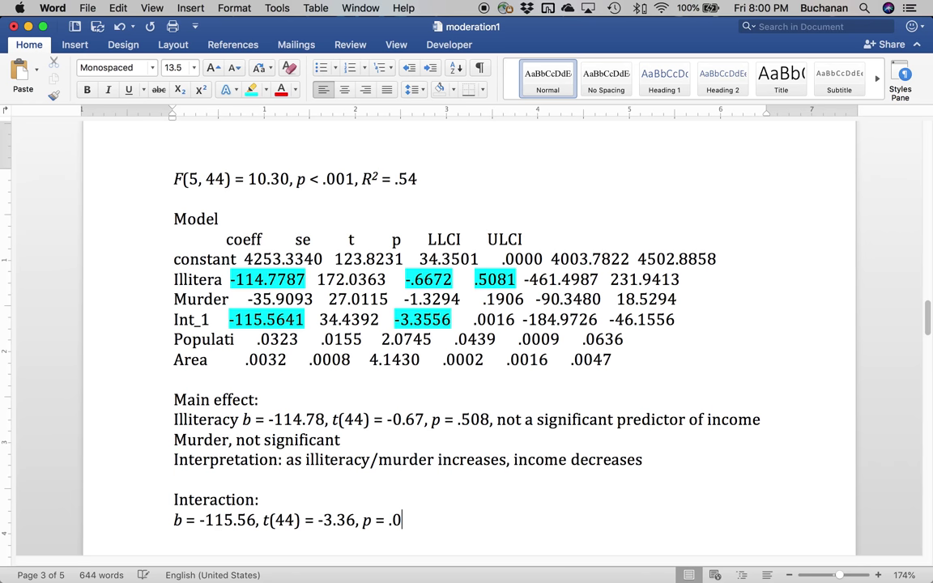
double_click(494, 320)
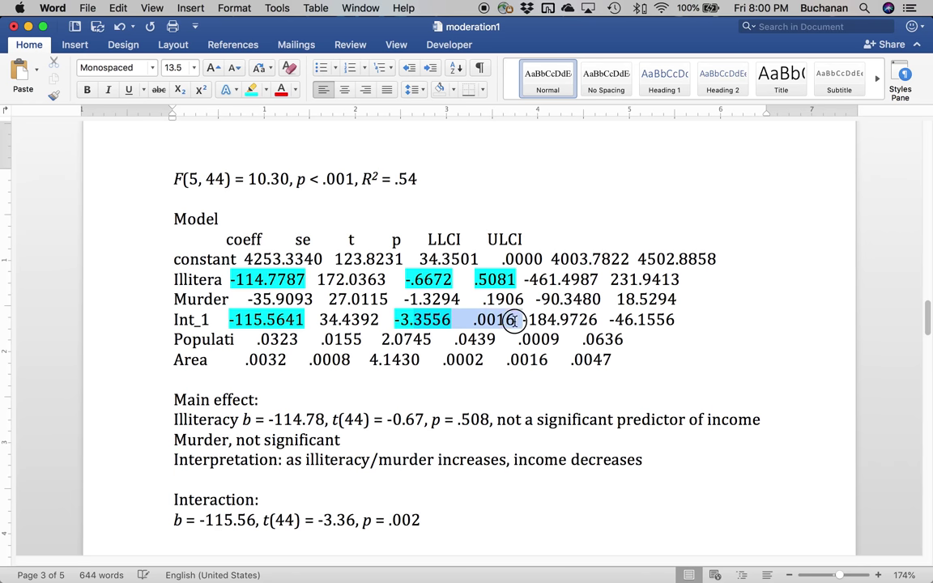
click(253, 91)
click(436, 526)
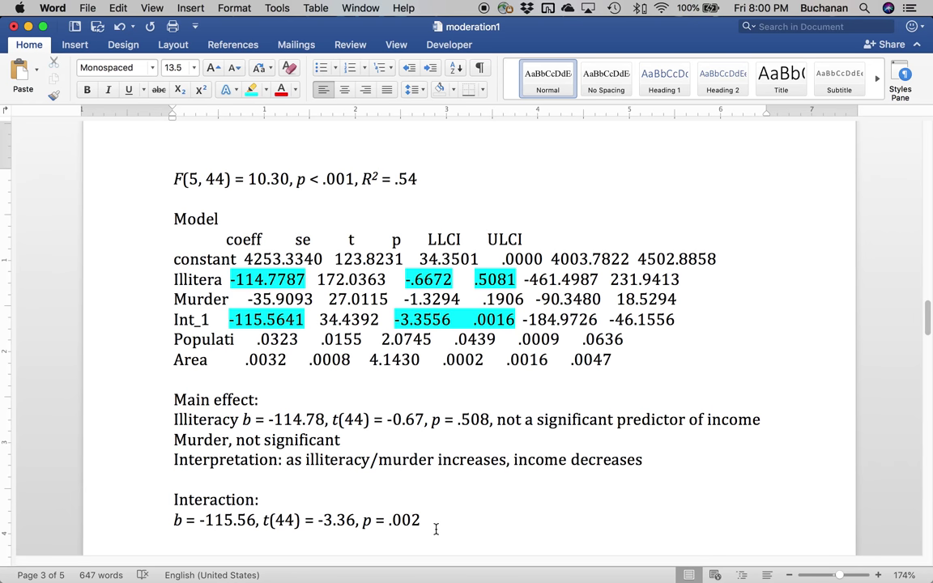
Append "… difficult to interpret → use simple slopes to understand this effect" to the interaction result
text(... diff)
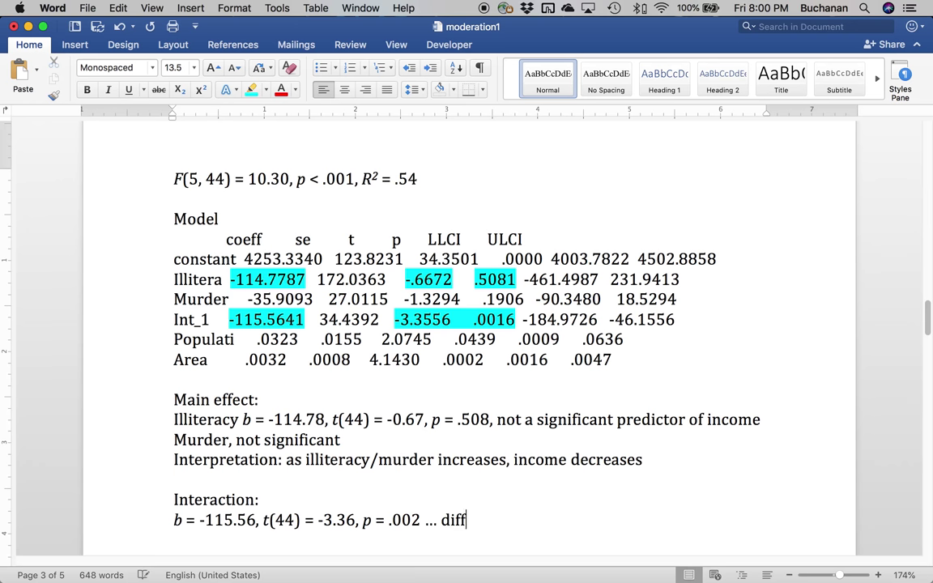
text(icult to interpret)
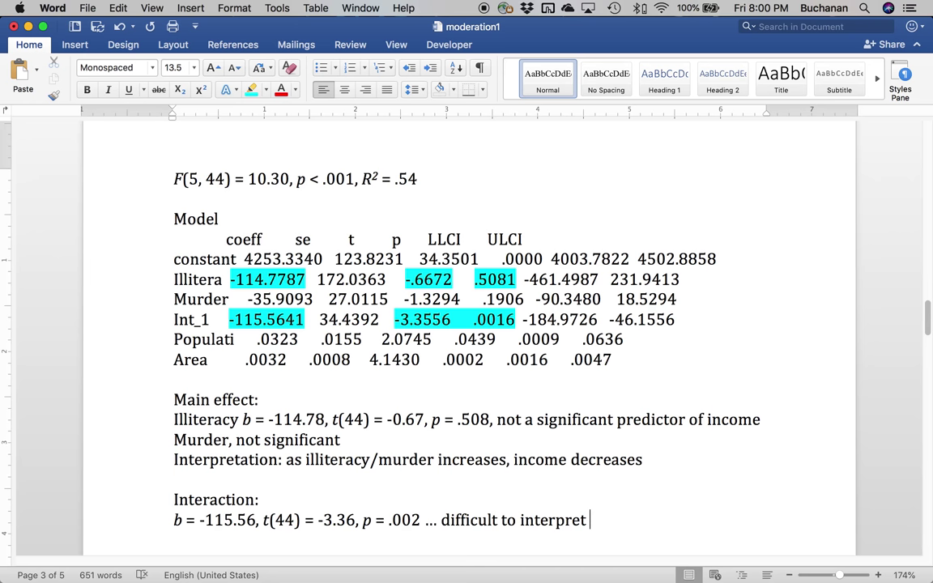
text(> )
text(use simple slopes to)
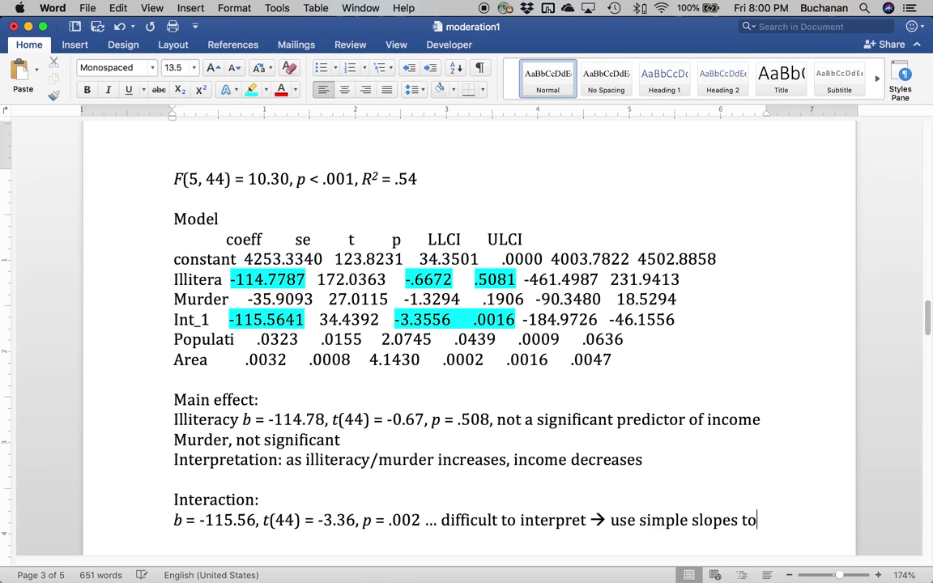
text( understandthis effect)
click(261, 539)
click(369, 539)
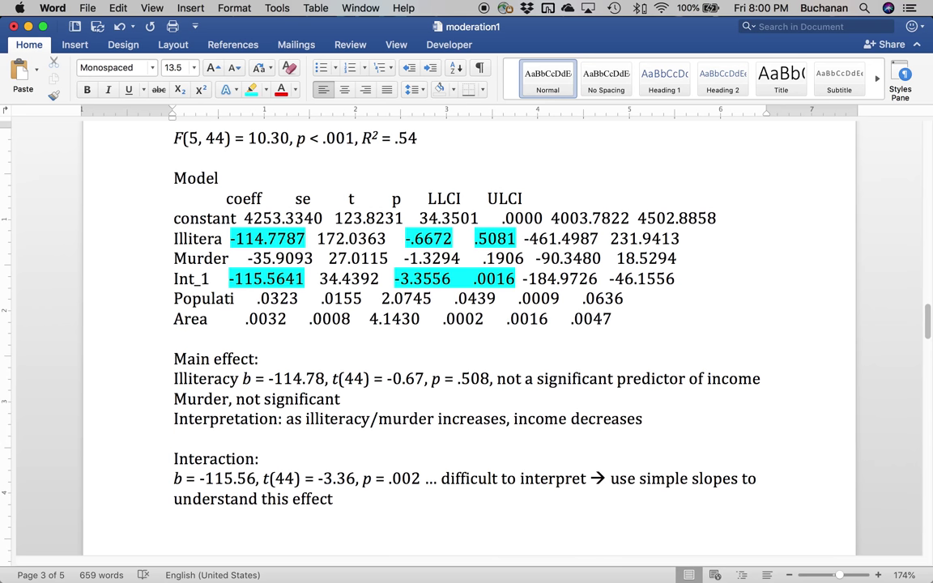
Add a "CVs:" heading below the interaction notes, with "Population: significant" on the line beneath it
key(Return)
text(CVs:)
key(Return)
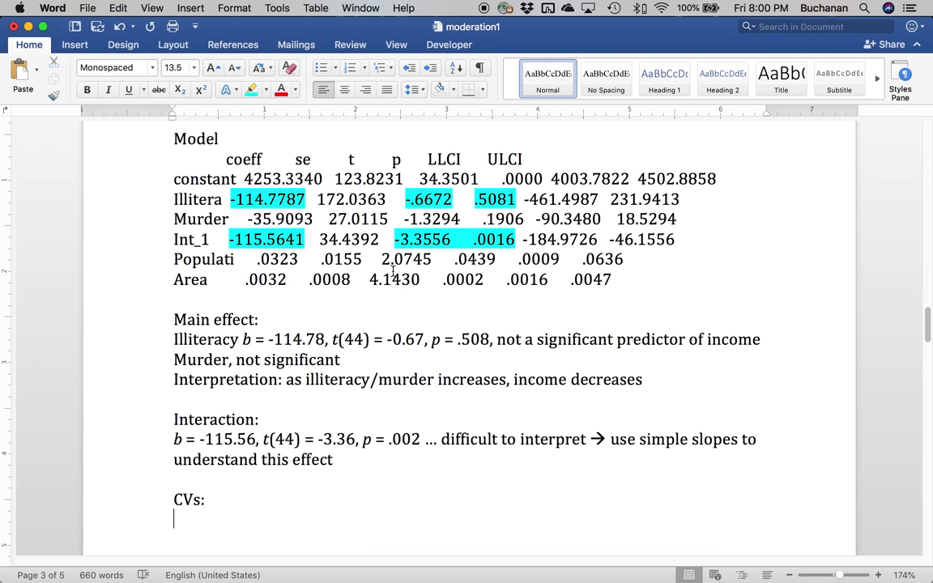
click(433, 276)
click(211, 518)
text(Population)
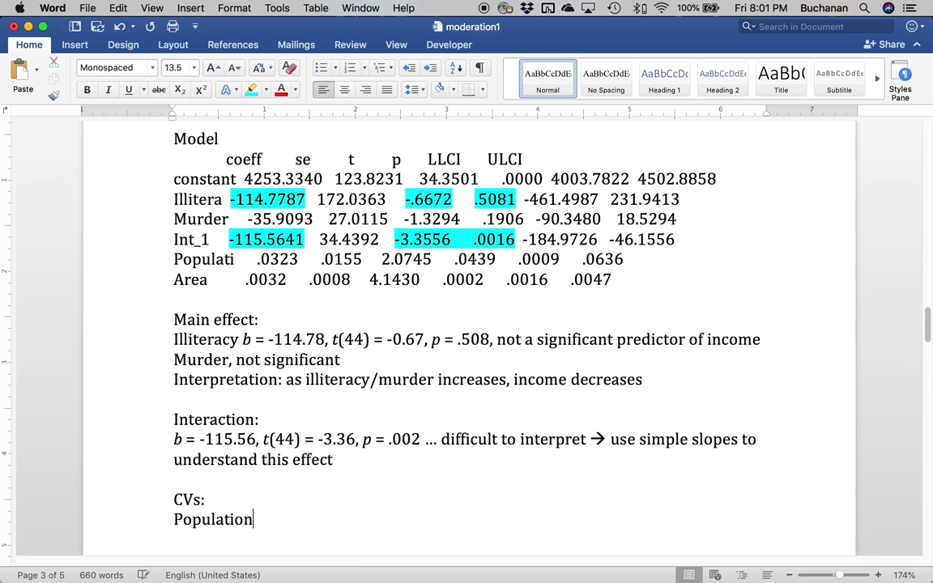
text(: significant)
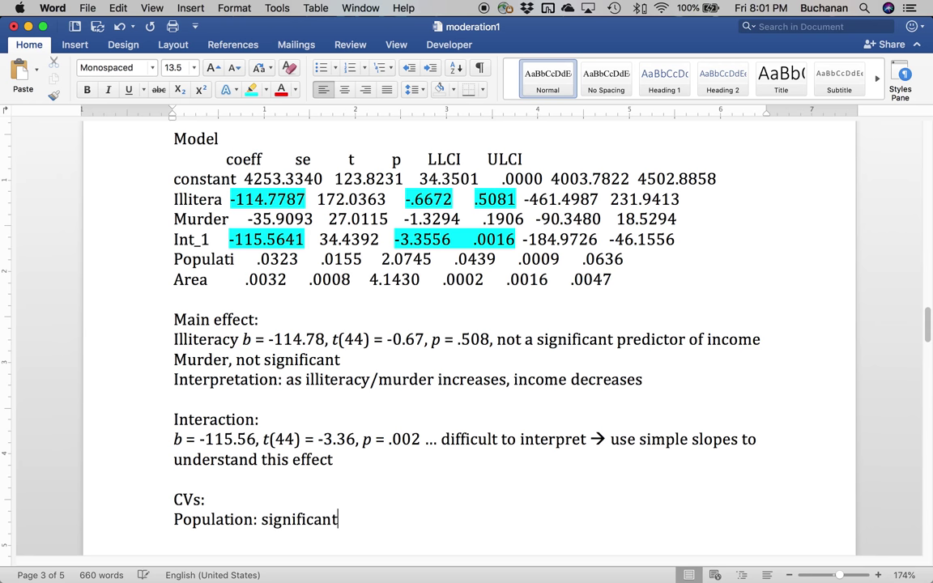
Append ", as population increases income increases" to the Population line, check it against the Population coefficient, and start a new line
text(, as population increasees)
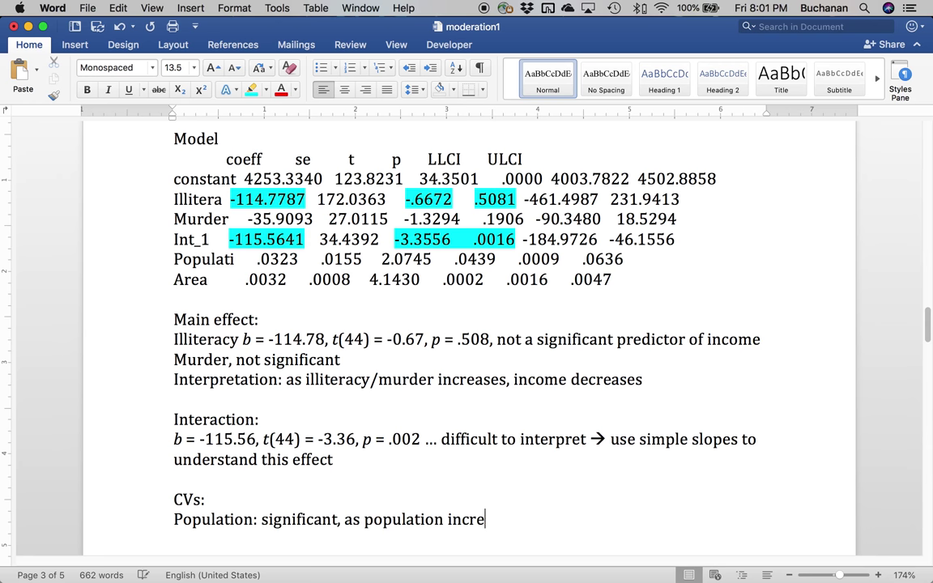
key(BackSpace)
key(BackSpace)
text(s income ci)
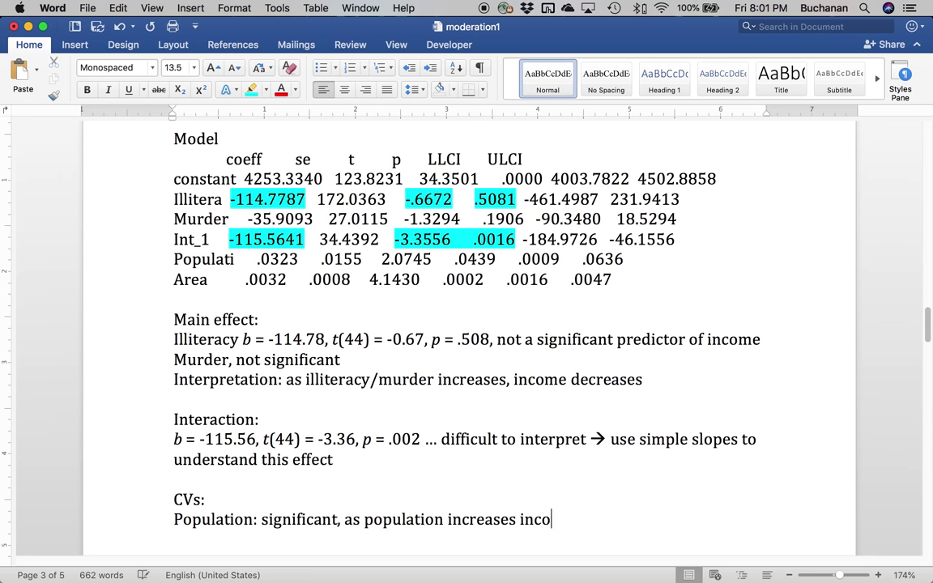
key(BackSpace)
key(BackSpace)
text(increases)
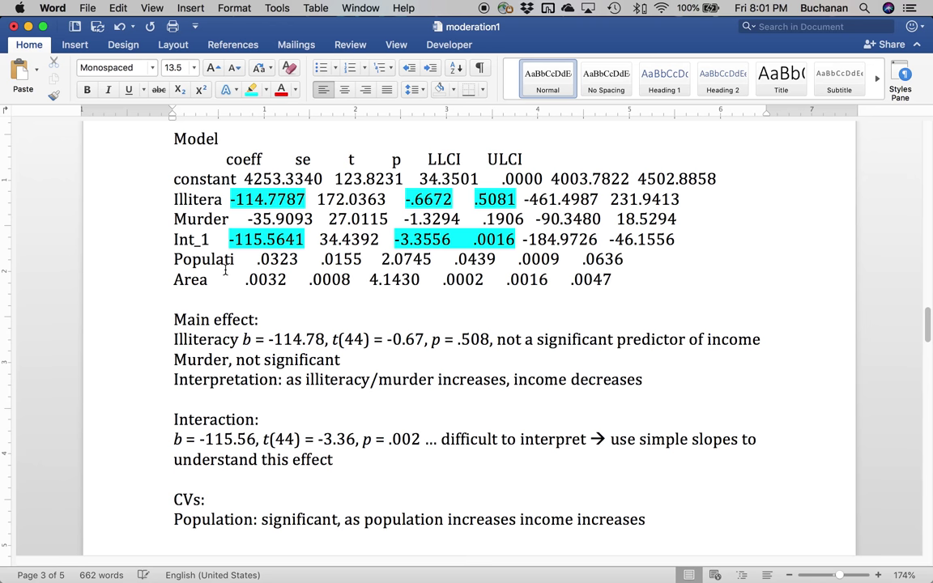
drag(243, 259, 297, 261)
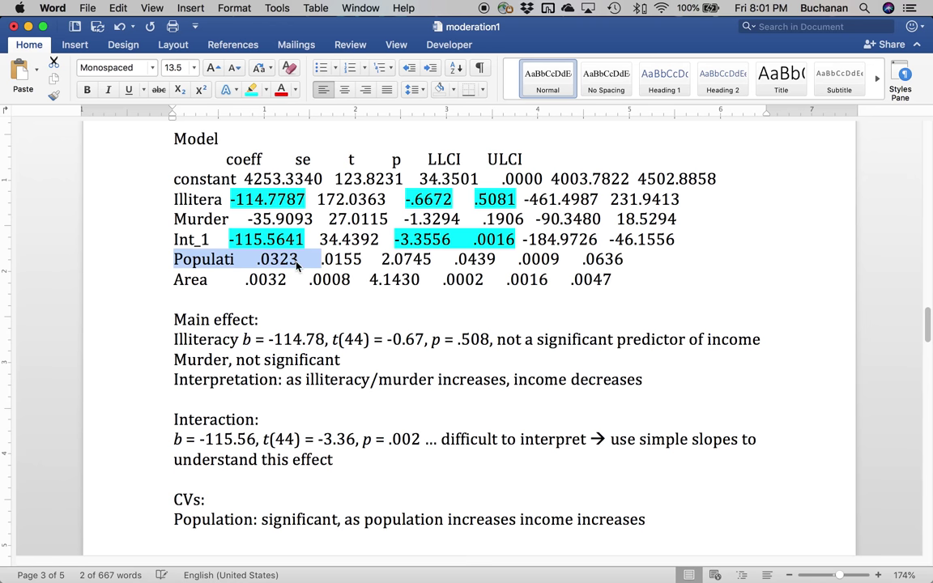
click(654, 521)
key(Return)
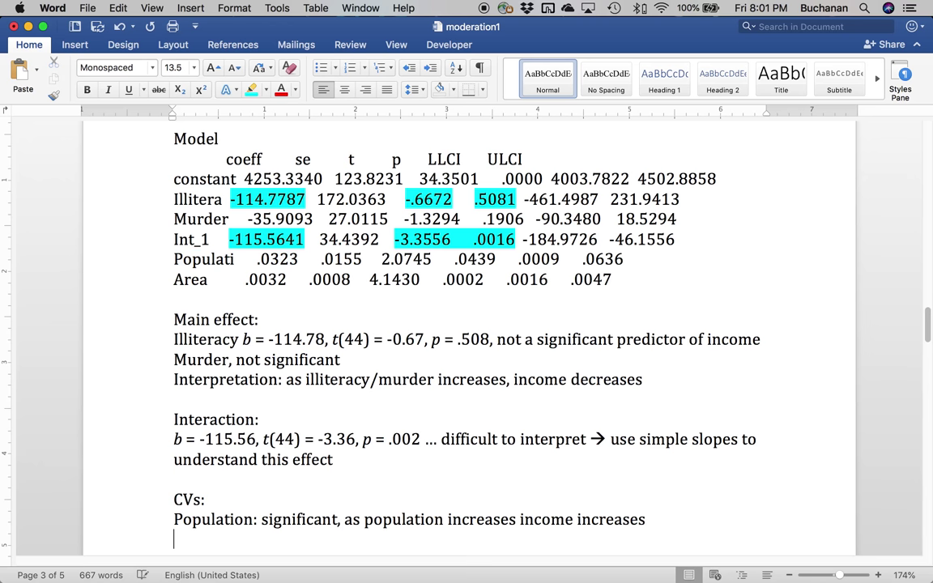
Write "Area: significant, as area increases income increases" beneath the Population line, check it against the Area p value, and save the document
text(Ae)
key(BackSpace)
text(rea: significant, )
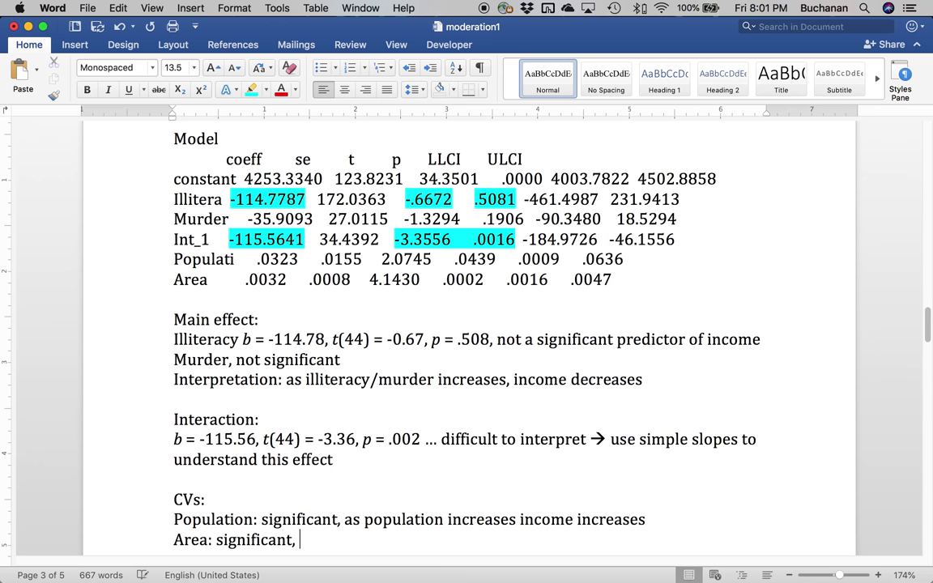
text(as area increa)
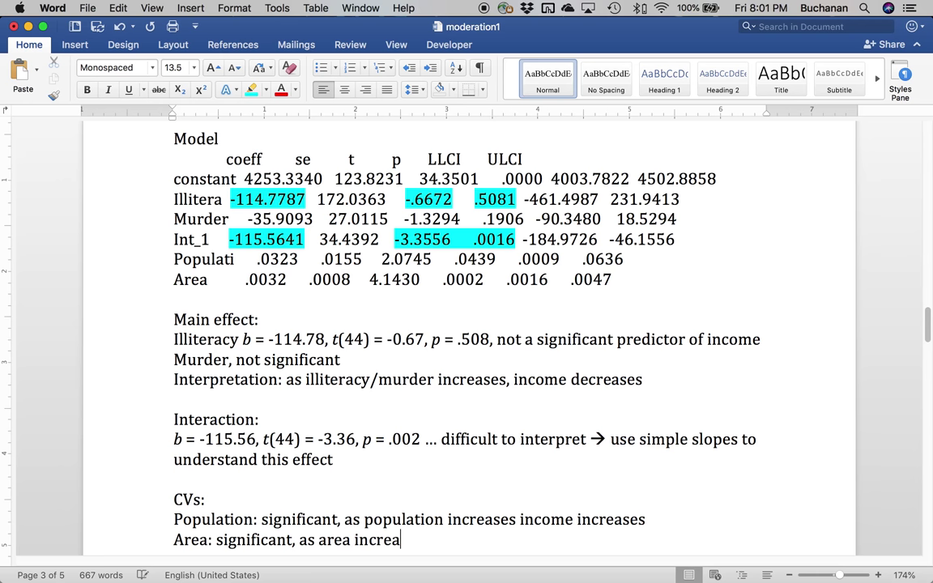
text(ses income)
text( ci)
key(BackSpace)
key(BackSpace)
text(increaes)
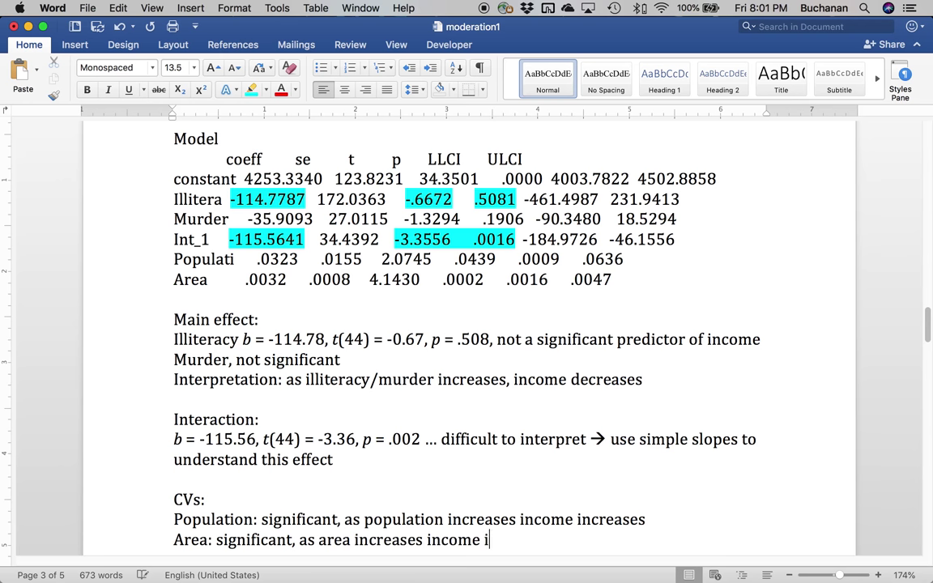
key(BackSpace)
key(BackSpace)
text(ses)
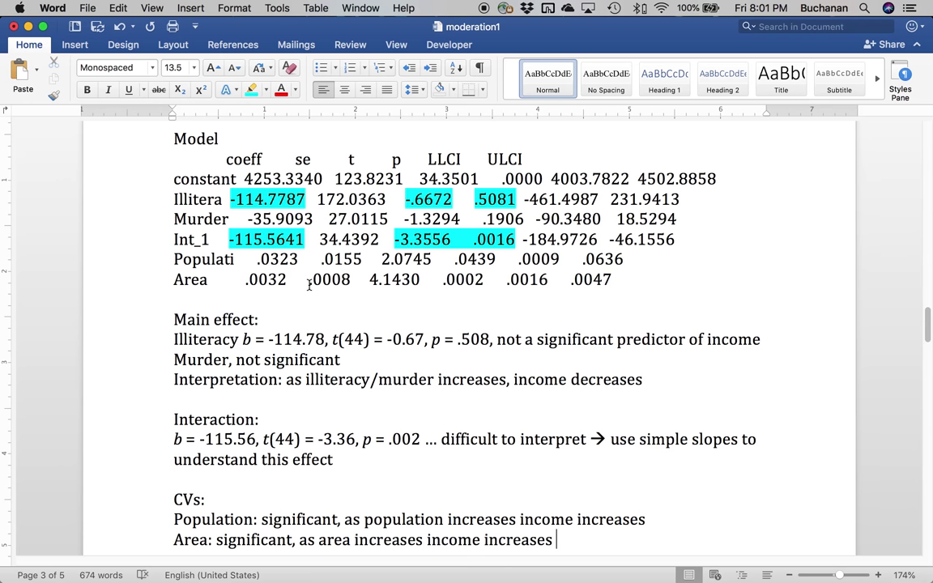
double_click(490, 281)
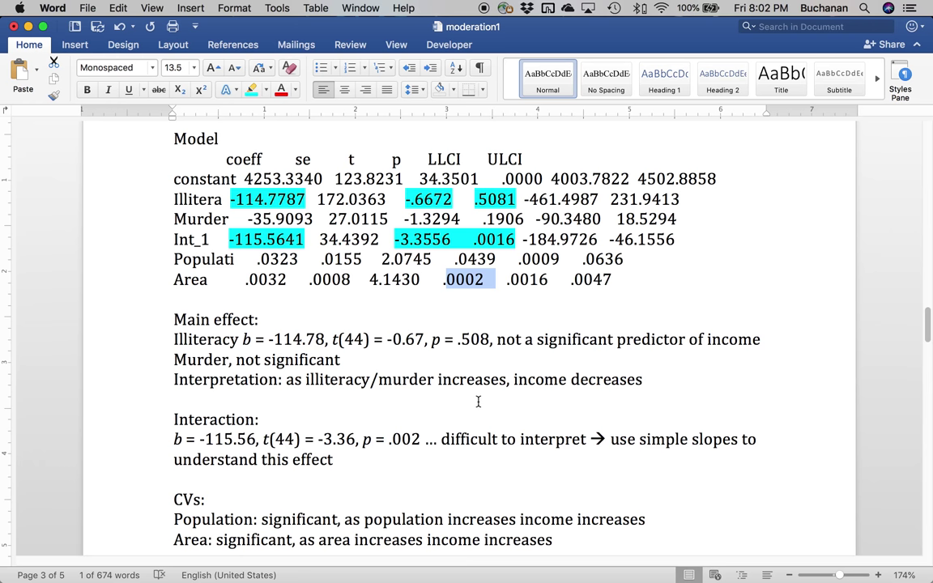
scroll(478, 397, down, 2)
scroll(477, 401, down, 2)
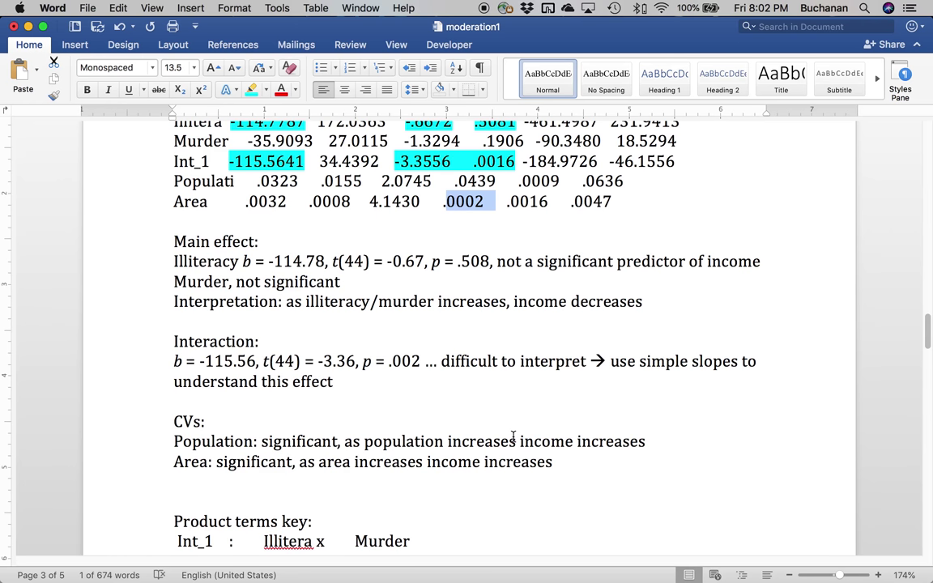
key(super+s)
Highlight the X*W row in the test of highest order unconditional interactions
scroll(551, 426, down, 5)
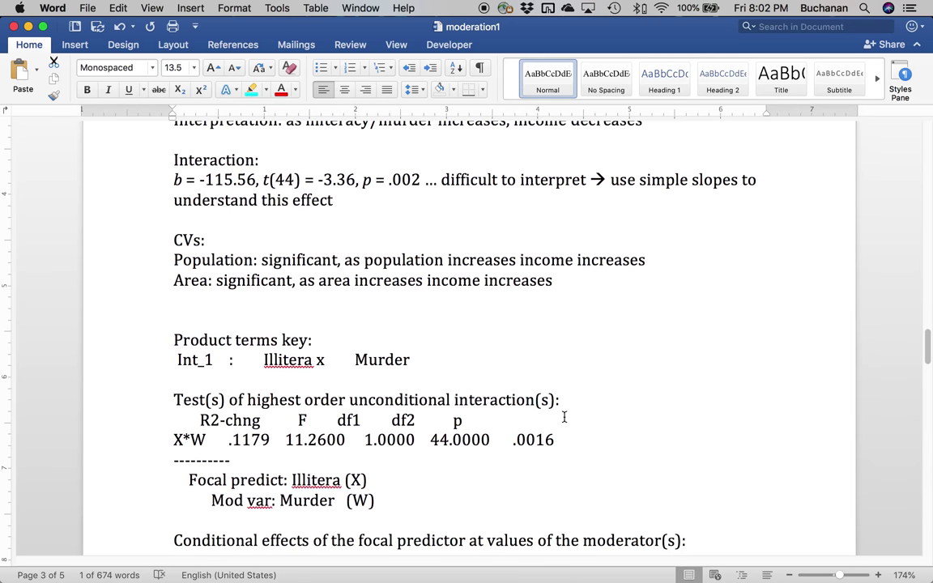
scroll(564, 417, down, 3)
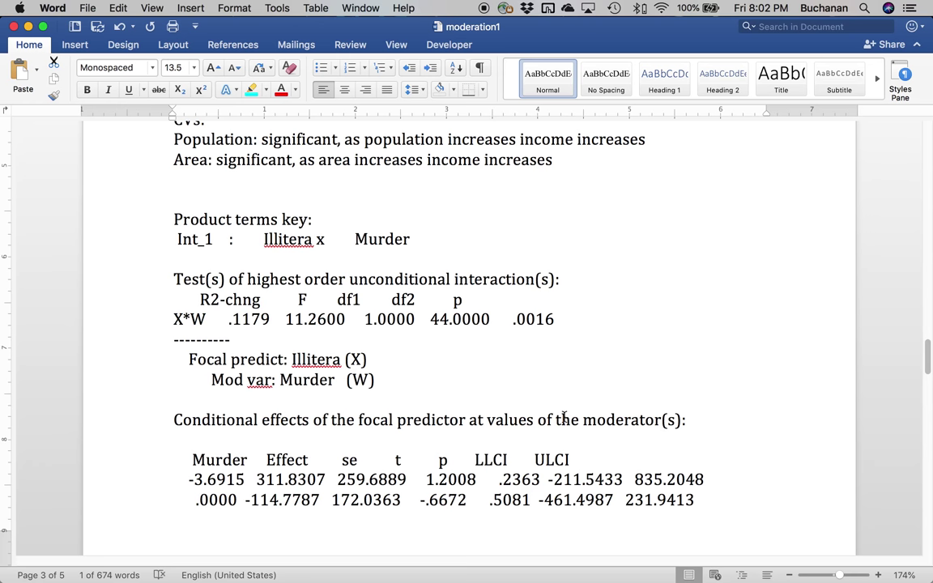
drag(175, 319, 556, 320)
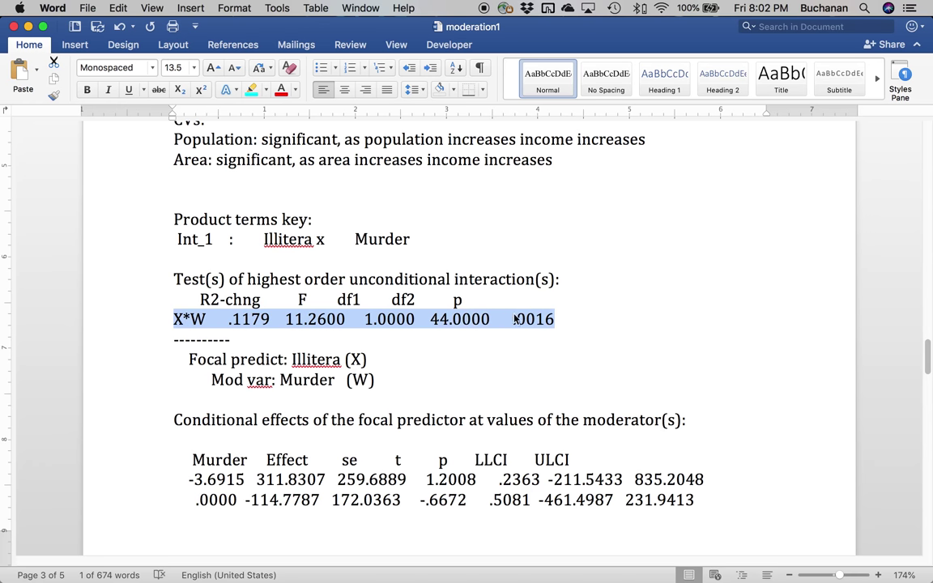
click(252, 90)
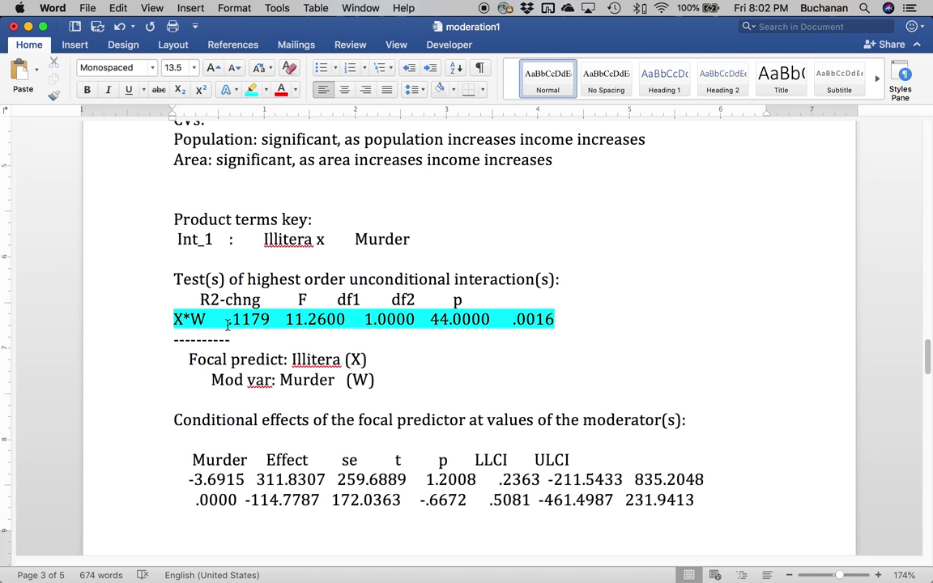
Append "(.12 is the interaction)" after the R² value in the overall model result above the Model table
scroll(228, 325, up, 15)
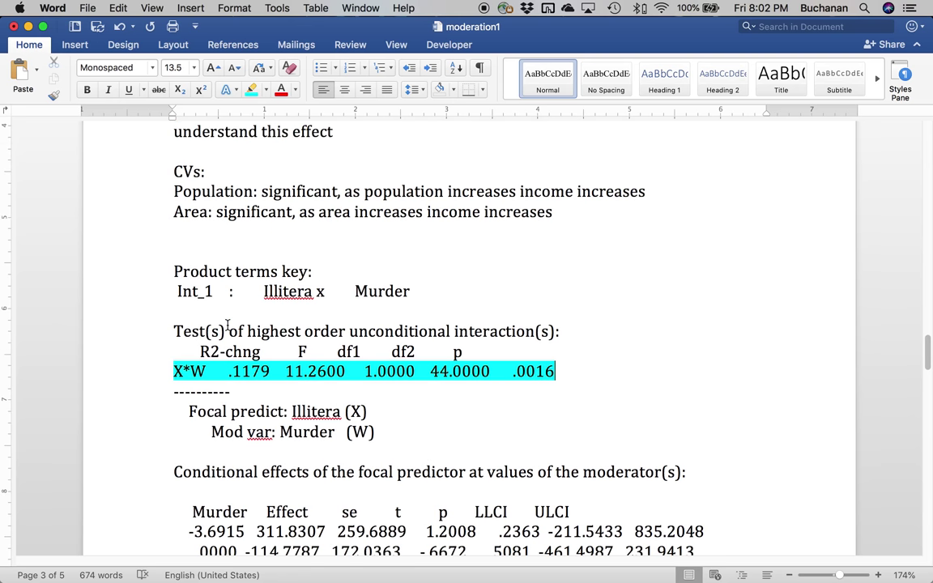
scroll(227, 325, up, 1)
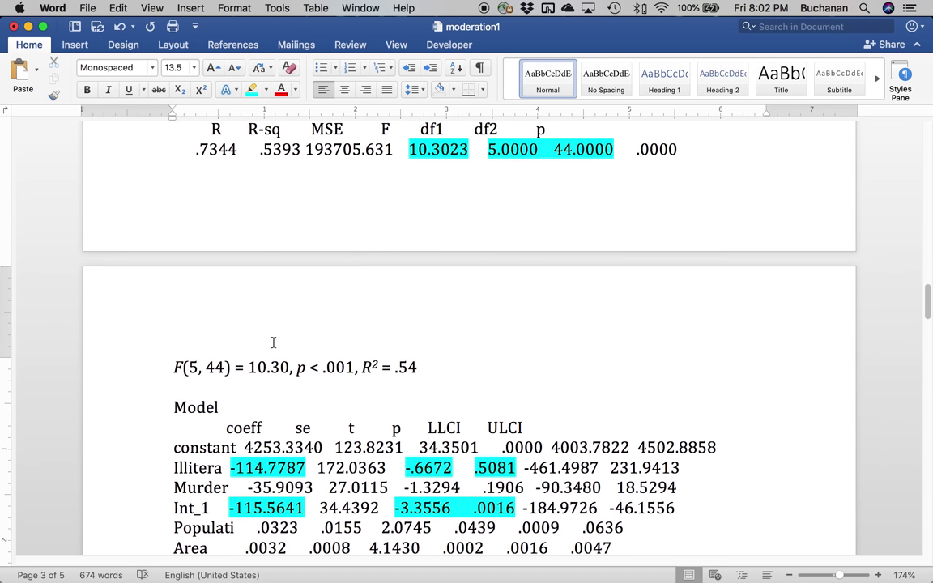
click(427, 369)
text(()
text(.12 is the inte)
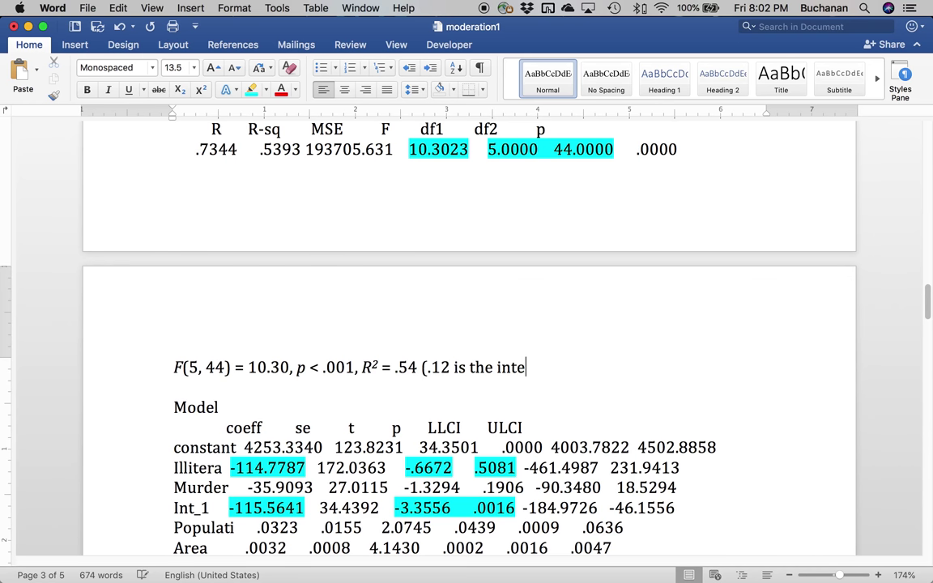
text(ractioN))
key(Left)
key(BackSpace)
text(n)
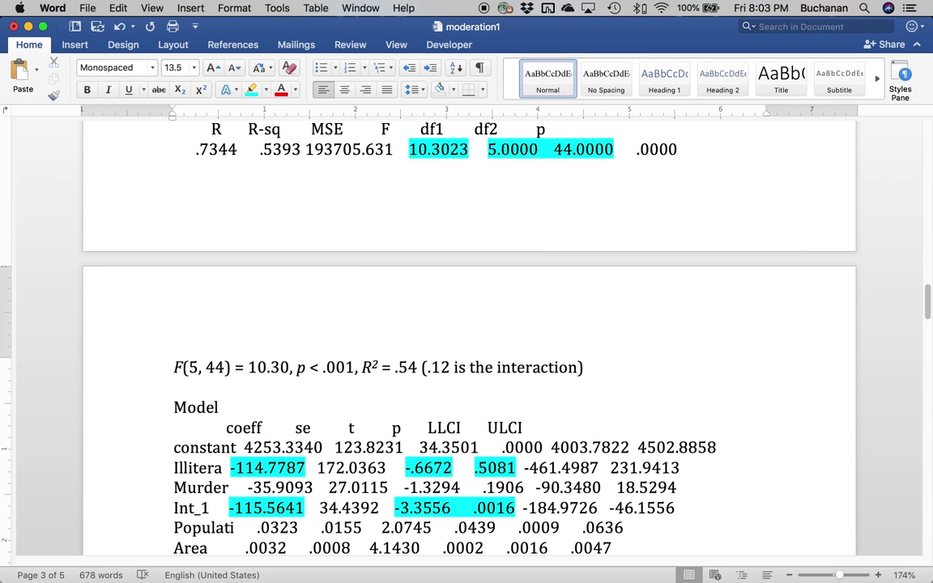
Below the "Mod var: Murder" line, write "Addition of the interaction was a significant change to the model," set off by blank lines
scroll(468, 333, up, 1)
scroll(469, 332, down, 5)
scroll(468, 333, down, 12)
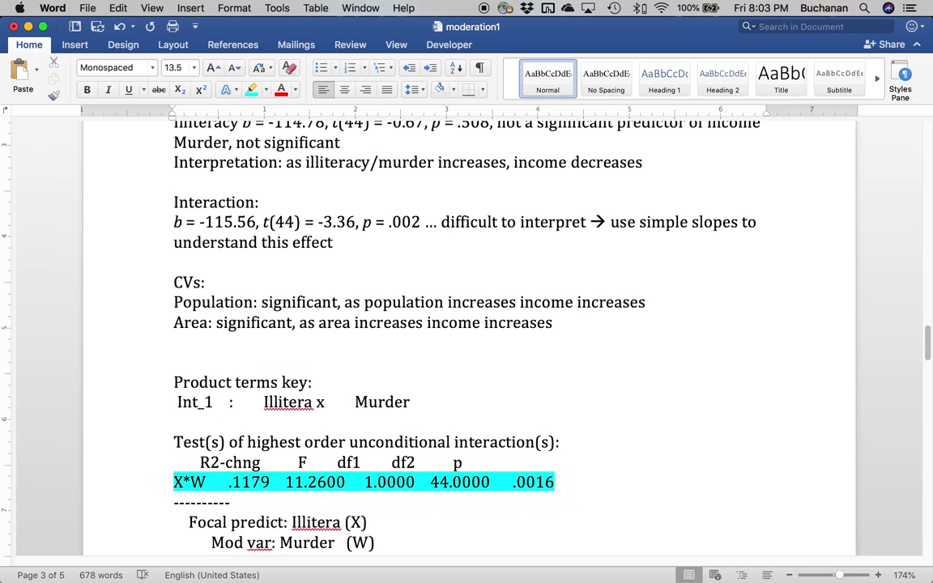
scroll(468, 332, down, 5)
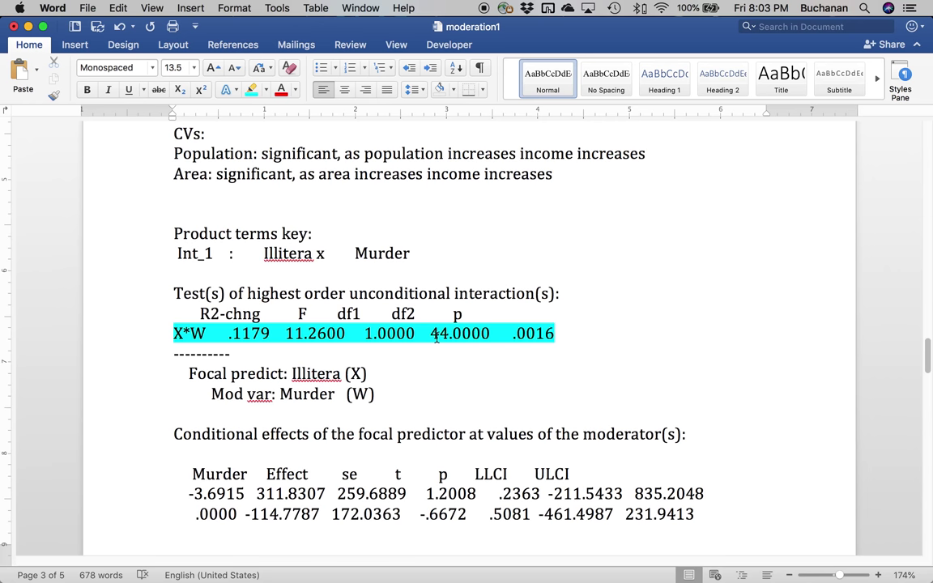
click(371, 415)
key(Return)
key(Return)
key(Up)
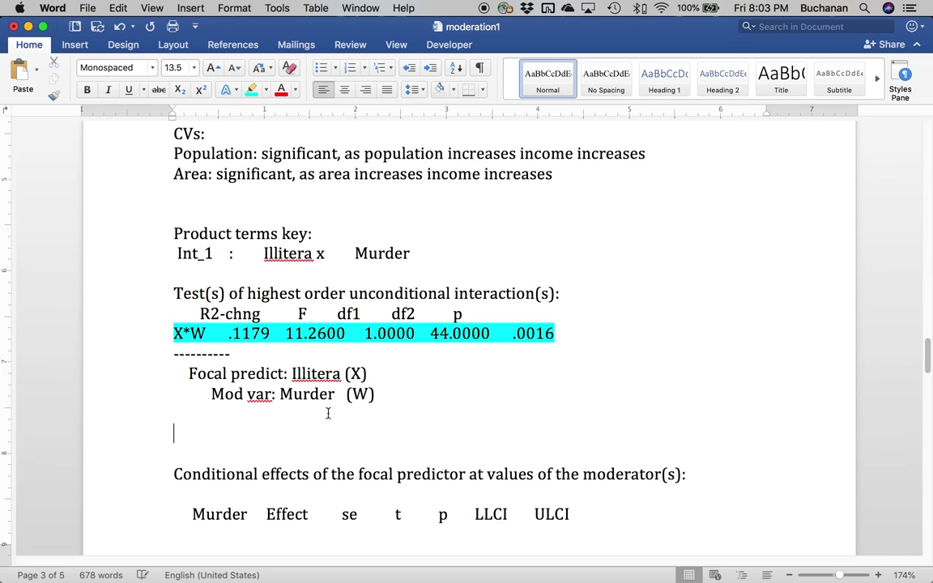
text(Addition of the interaction was s)
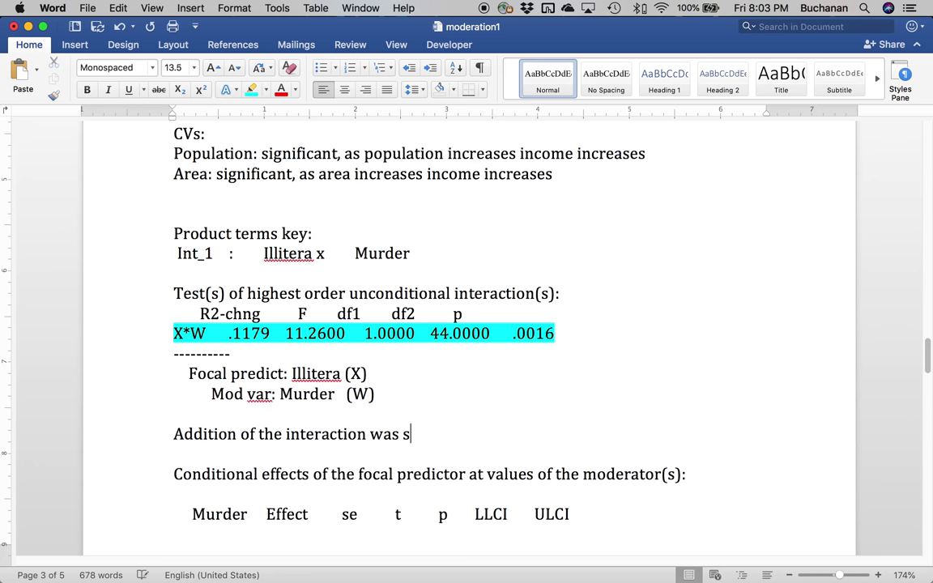
text(ignificant c)
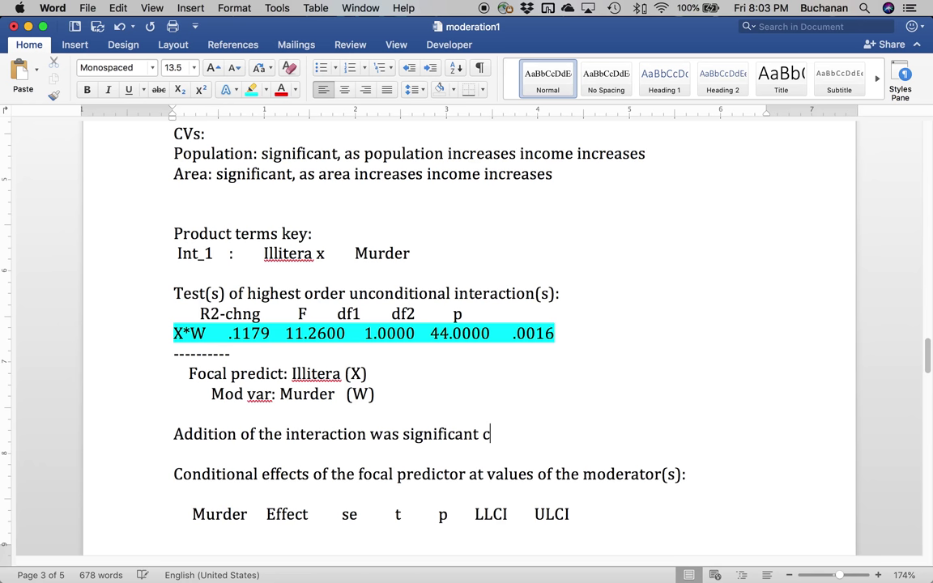
click(399, 434)
text(a)
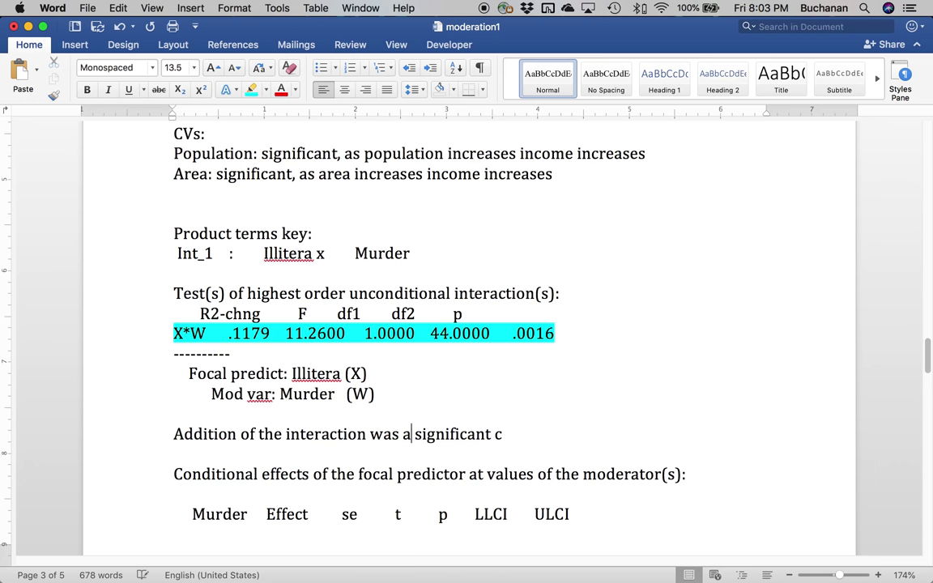
key(super+Right)
text(hange to the model,)
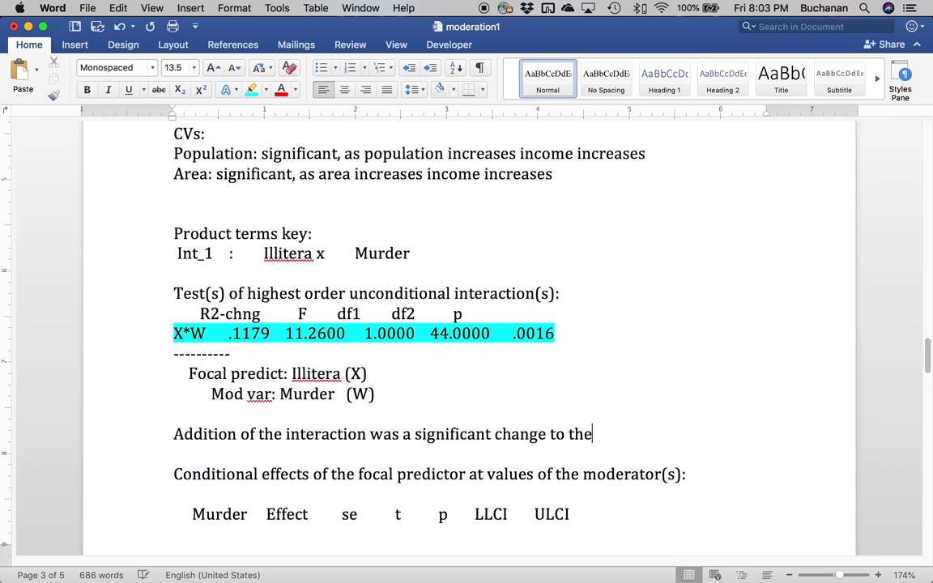
Continue the interaction addition sentence with "F(1,44) = 11.26," setting the F in italics
key(super+i)
text(f)
key(BackSpace)
text(F)
key(super+i)
text((1,44) = )
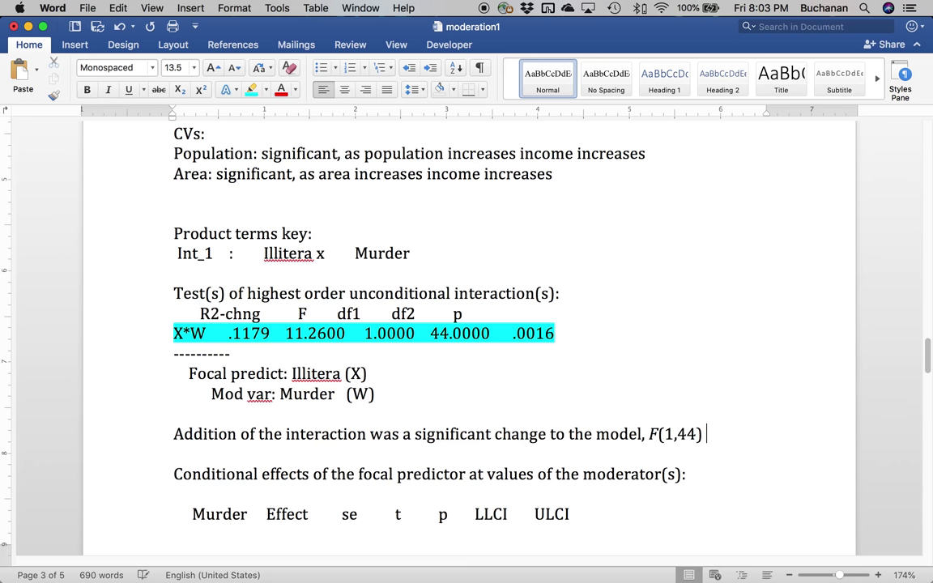
text(11)
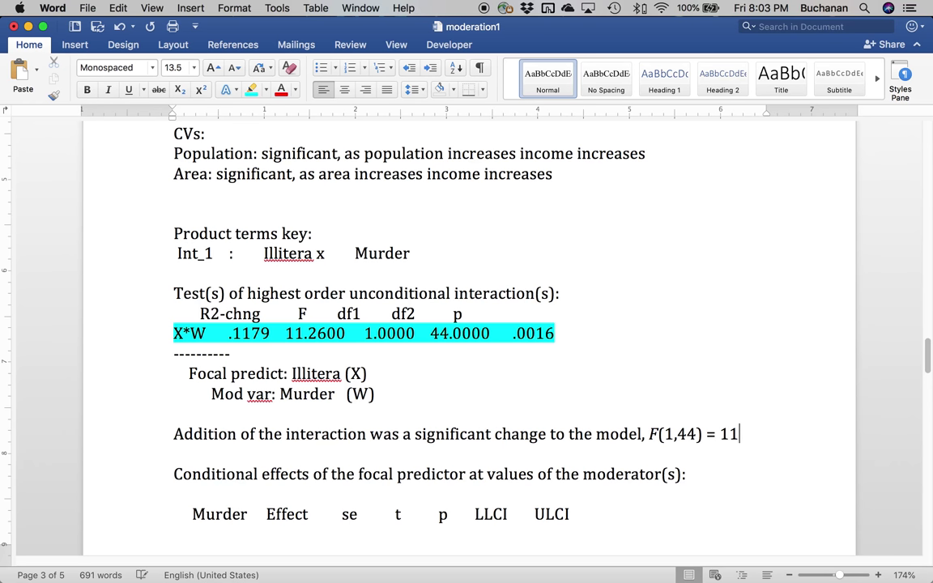
text(.26,)
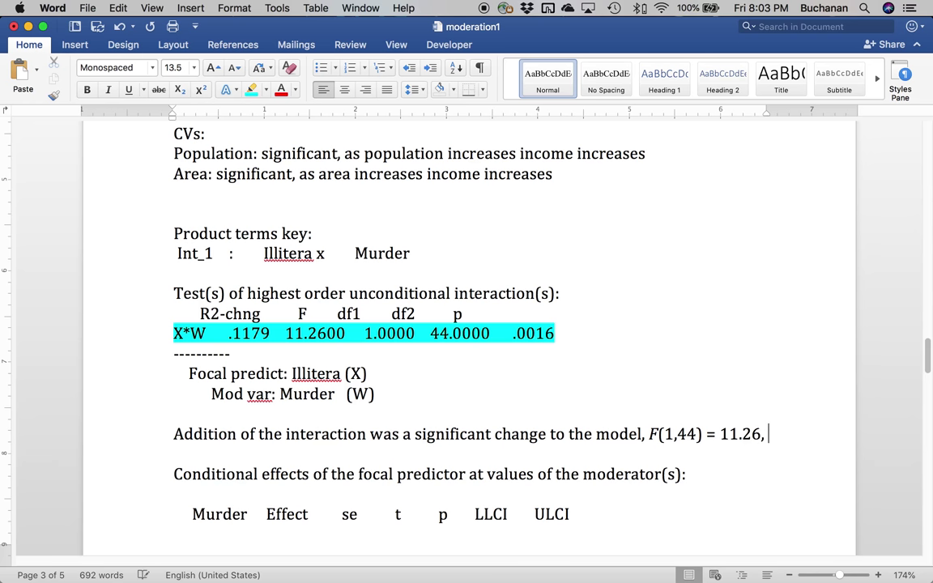
Add "p = .002," with an italic p to the sentence and compare it with the p value in the Interaction result
key(super+i)
text(p)
key(super+i)
text(= .)
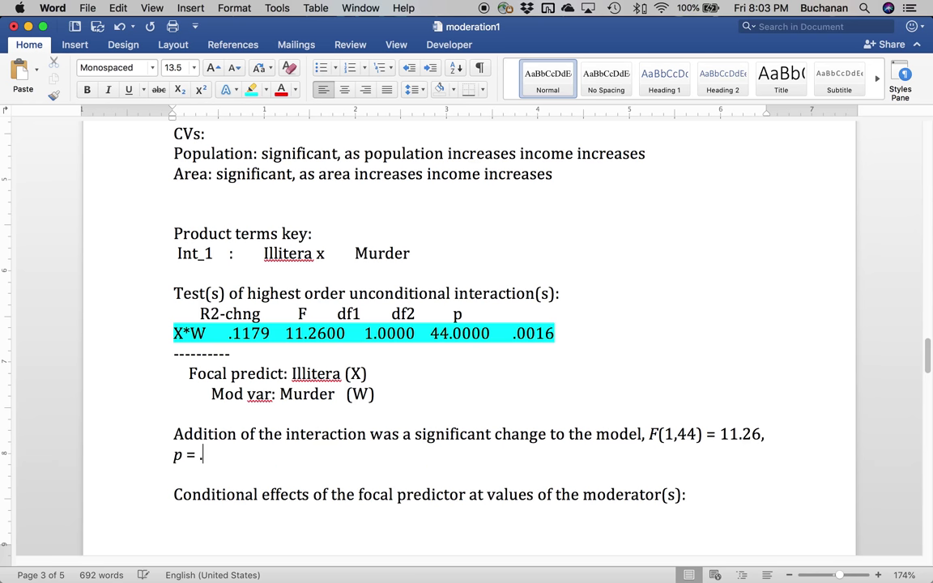
text(002,)
scroll(485, 309, up, 5)
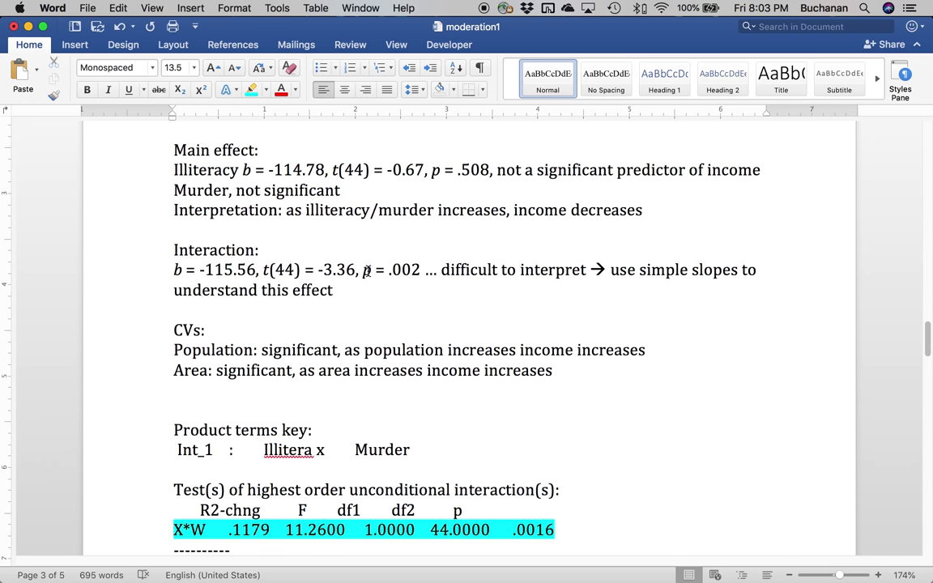
drag(363, 269, 414, 270)
scroll(414, 270, down, 6)
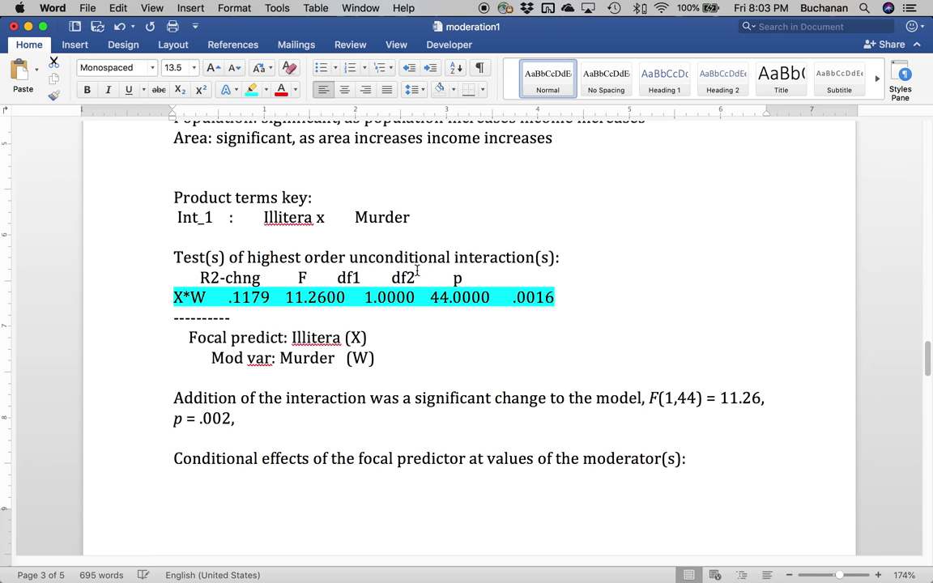
Finish the sentence with "R² change = .12", making the 2 superscript and R² italic
click(279, 422)
text(R2 change,)
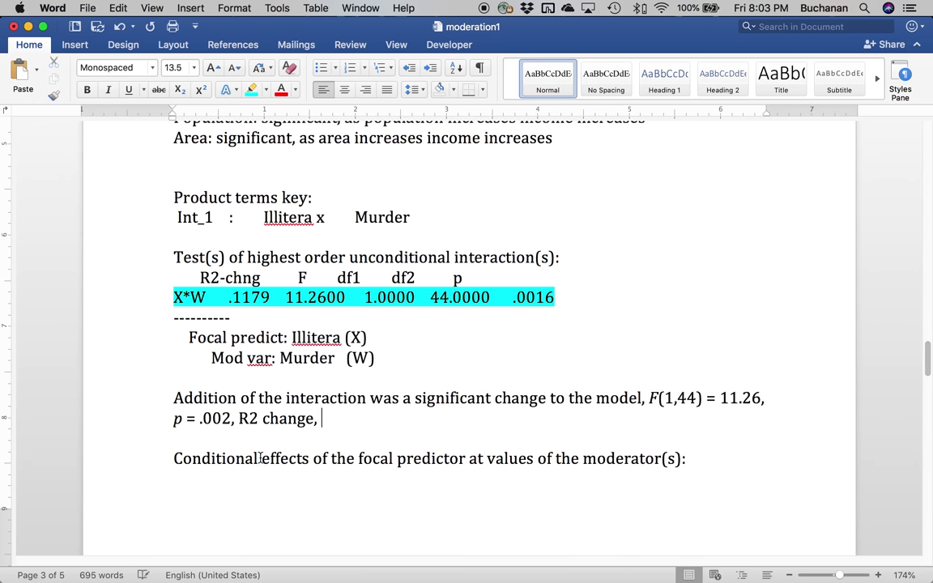
drag(259, 418, 250, 418)
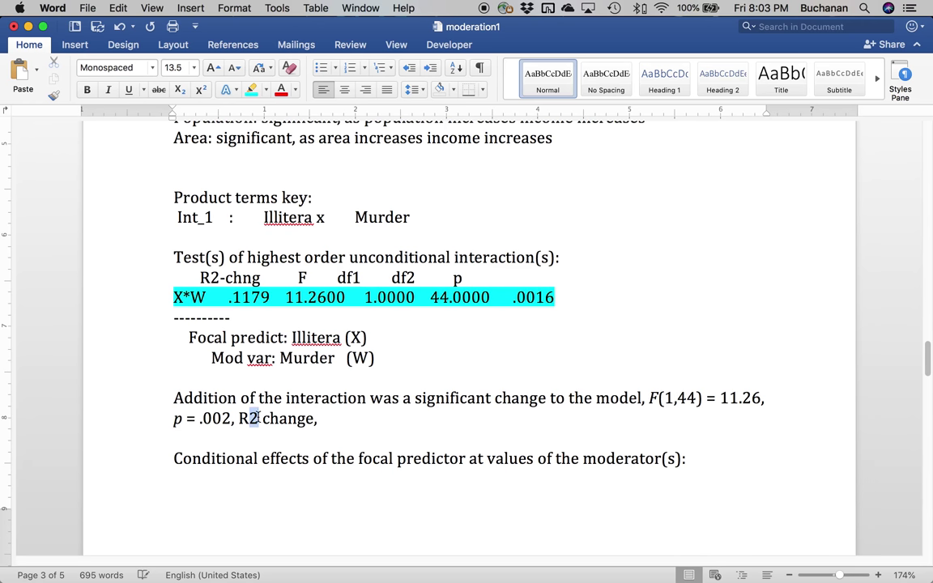
click(201, 89)
key(Right)
key(shift+Left)
key(shift+Left)
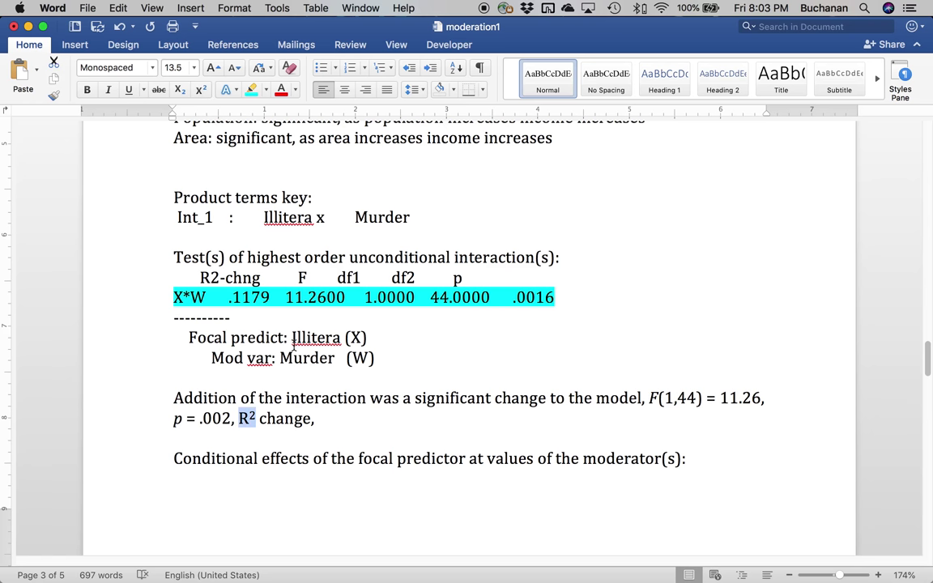
key(super+i)
click(320, 418)
key(BackSpace)
text(= .12)
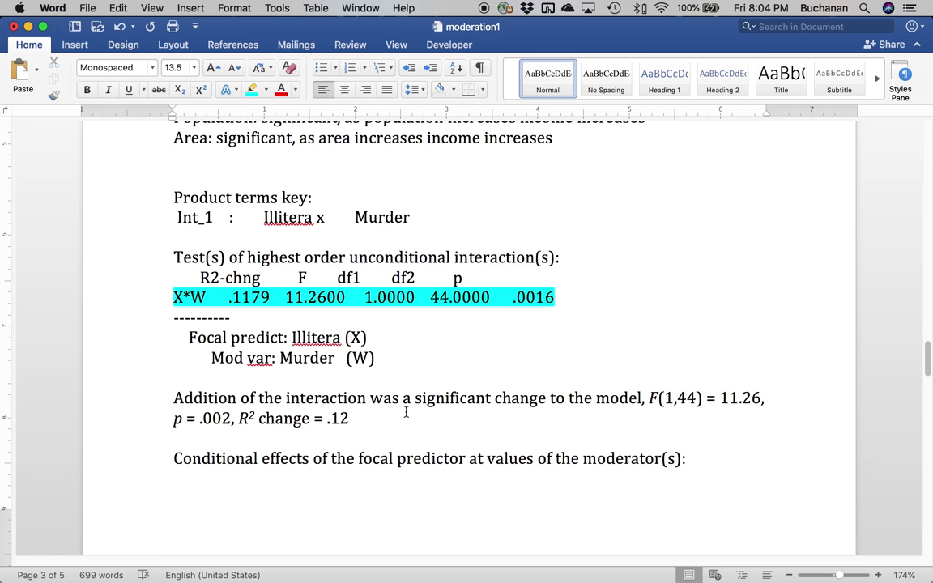
Add a "Simple slopes:" heading with a new line beneath it between the conditional effects table and the Johnson-Neyman section, and save the document
scroll(405, 412, down, 1)
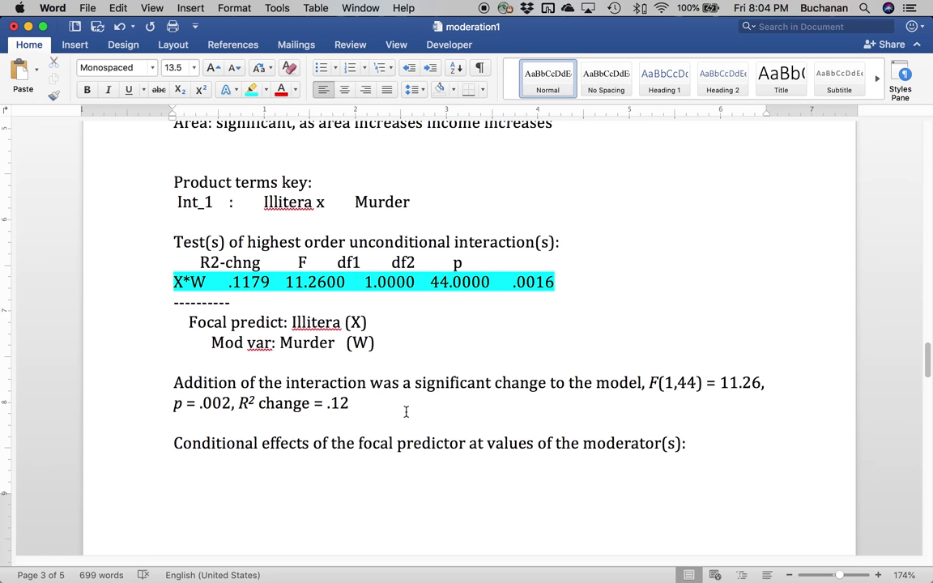
scroll(406, 412, down, 15)
scroll(405, 413, down, 5)
click(285, 369)
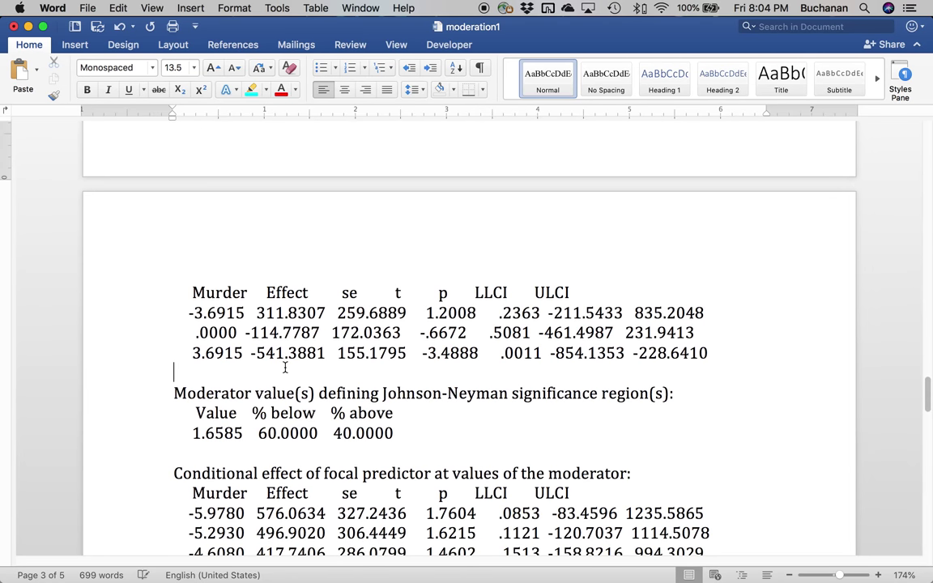
key(Return)
key(Return)
click(174, 393)
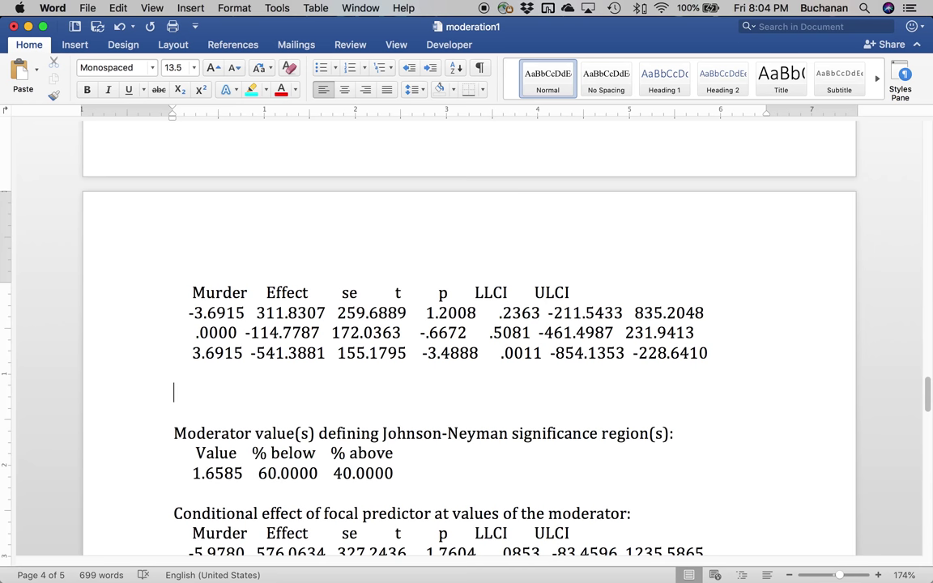
key(super+s)
drag(193, 293, 234, 293)
click(222, 390)
text(Simple slopes:)
key(Return)
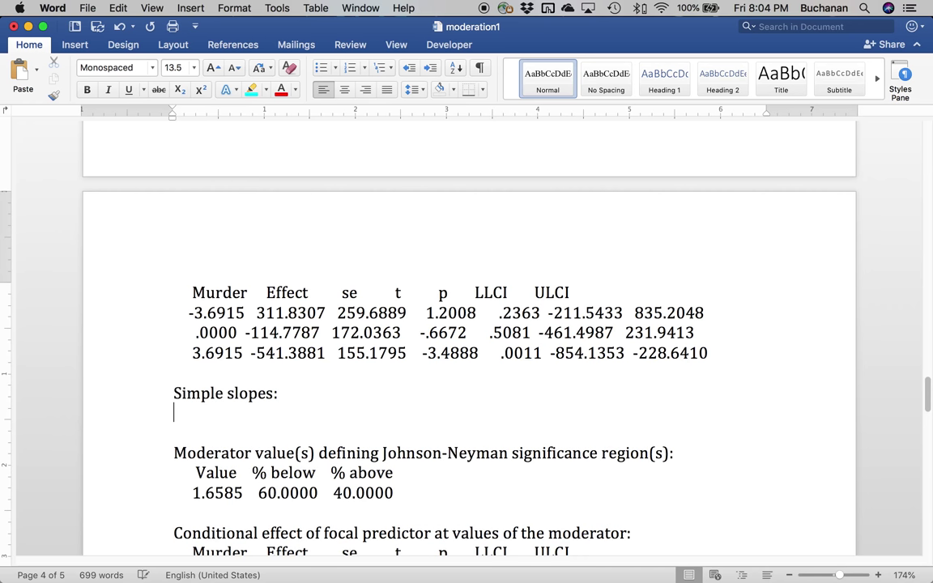
Under the "Simple slopes:" heading, write "-1SD below mean (Murder = -3.69 below mean)"
text(-1SD below m)
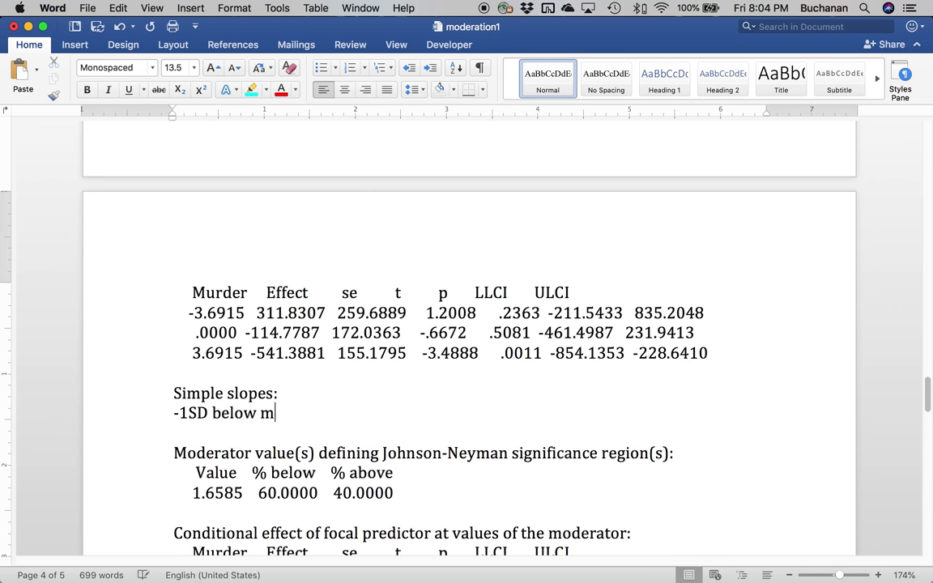
text(ean (Murder = )
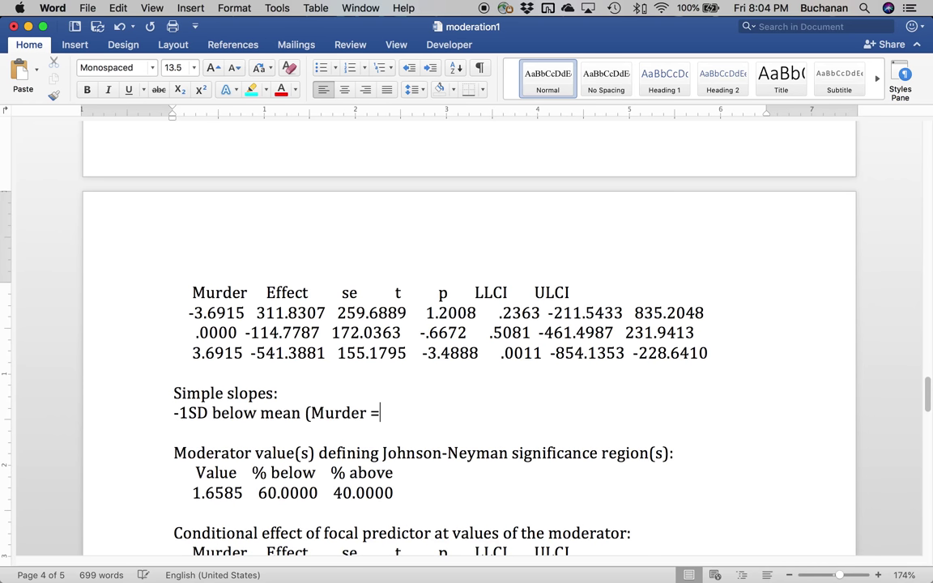
text(-)
text(3)
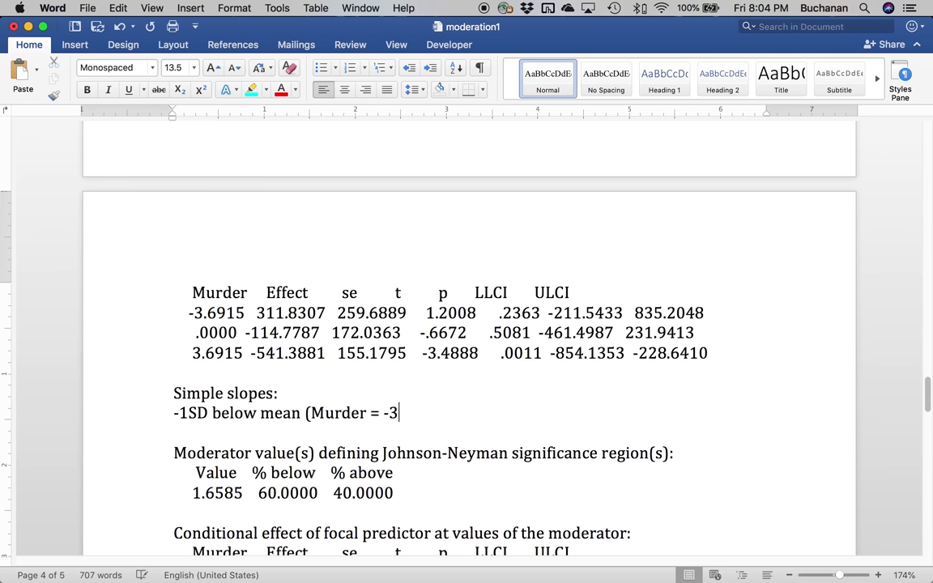
text(.69 below mean))
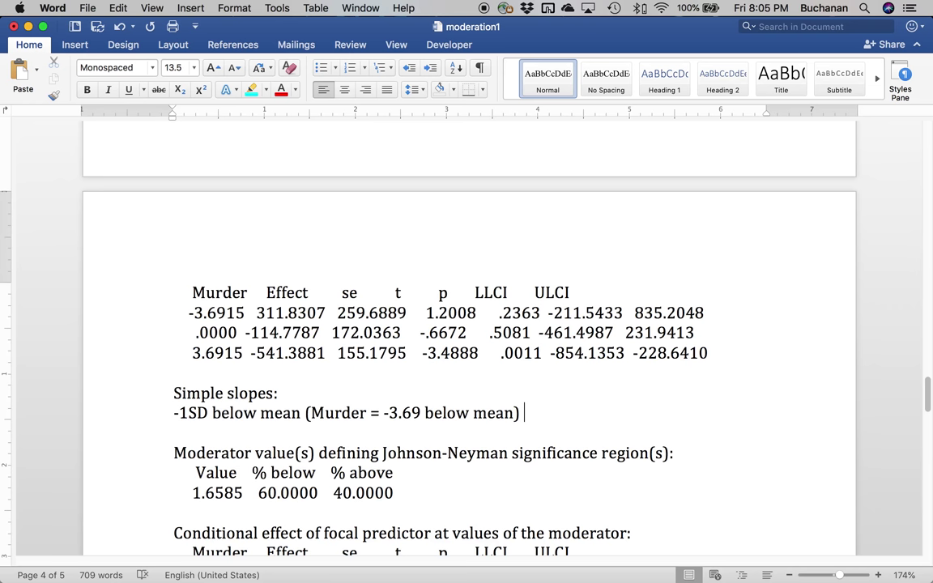
Switch to the SPSS output and examine Murder's mean and standard deviation in the Frequencies Statistics table, then return to the Word document
mouse_move(347, 557)
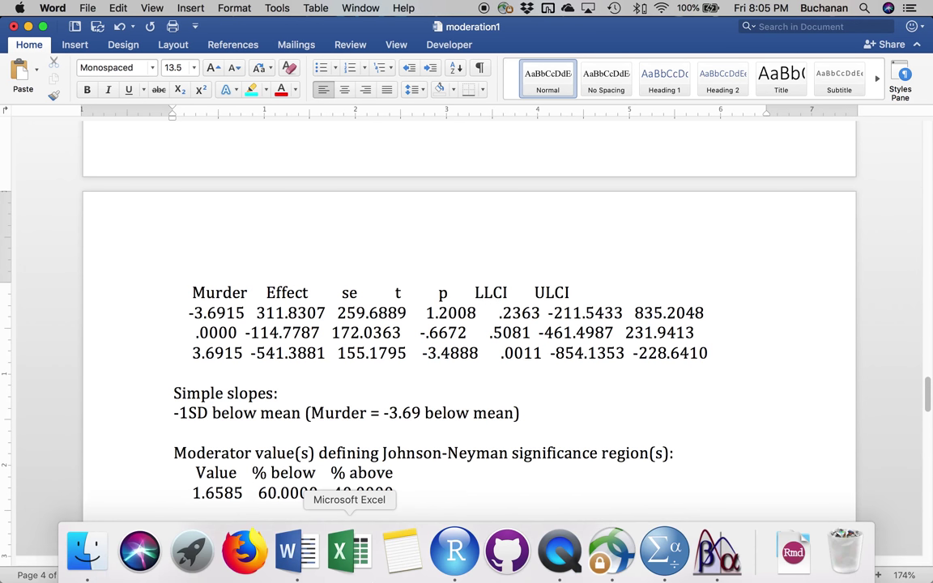
click(662, 552)
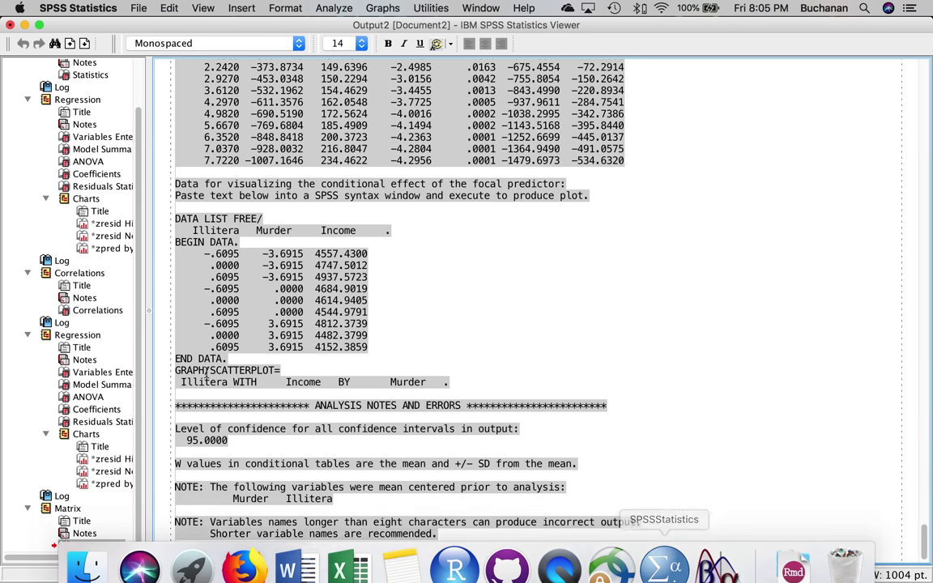
click(76, 107)
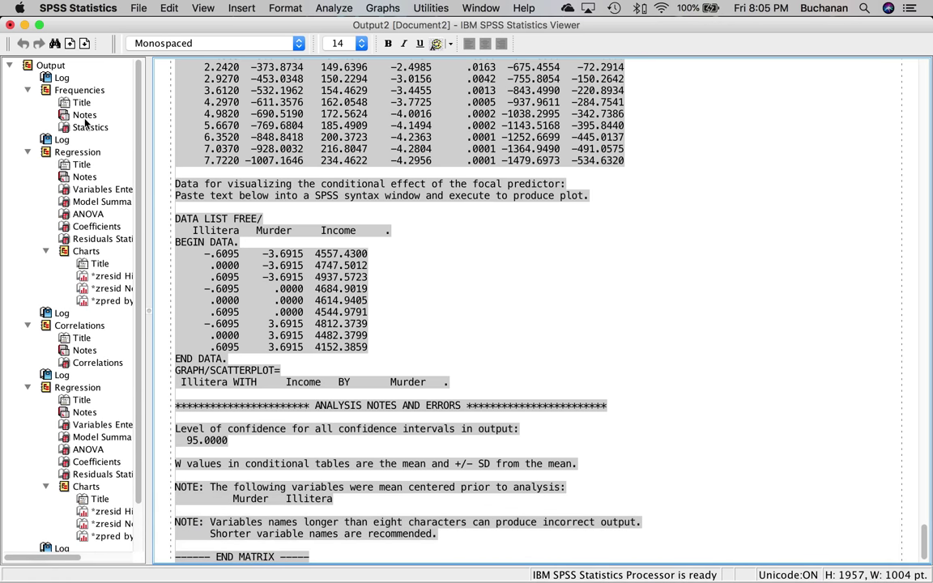
click(86, 123)
click(89, 128)
click(201, 121)
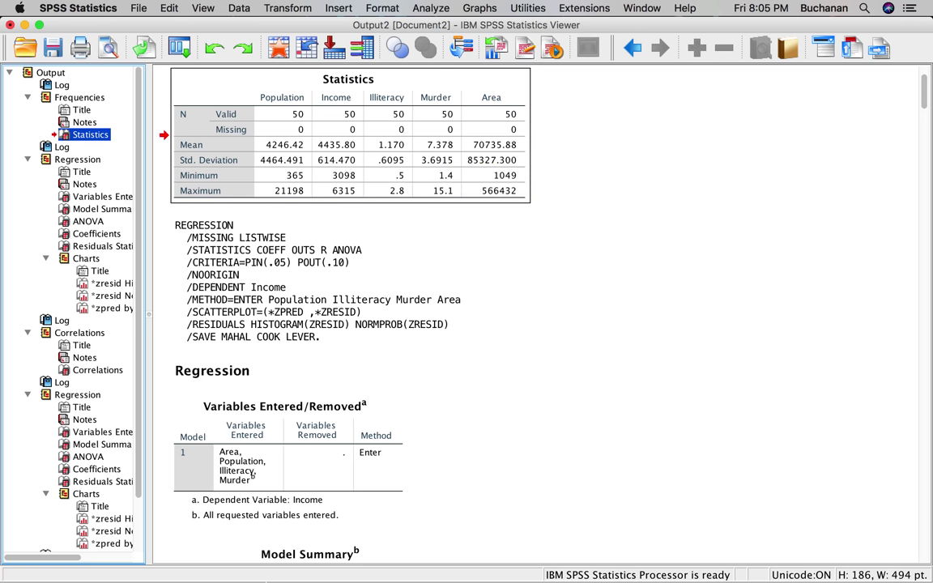
mouse_move(331, 578)
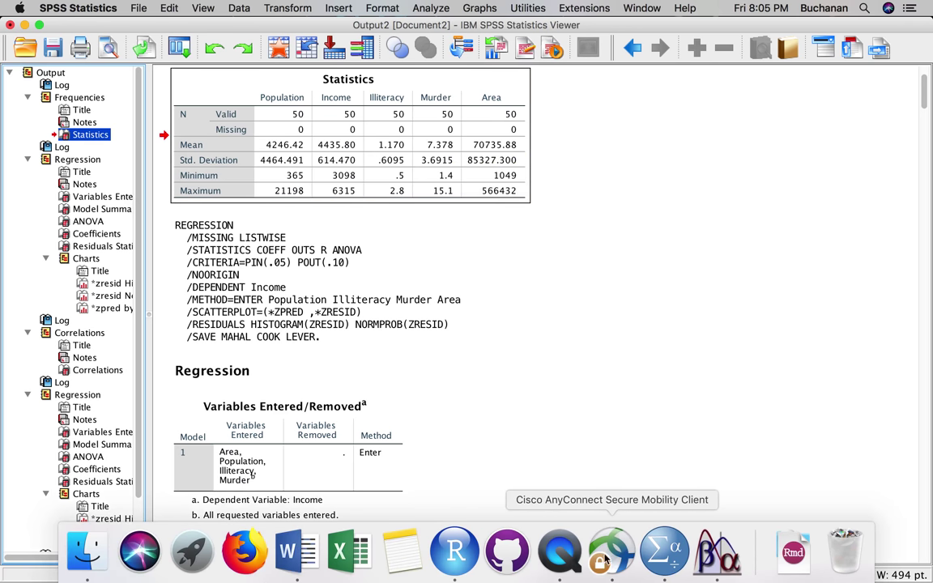
click(297, 553)
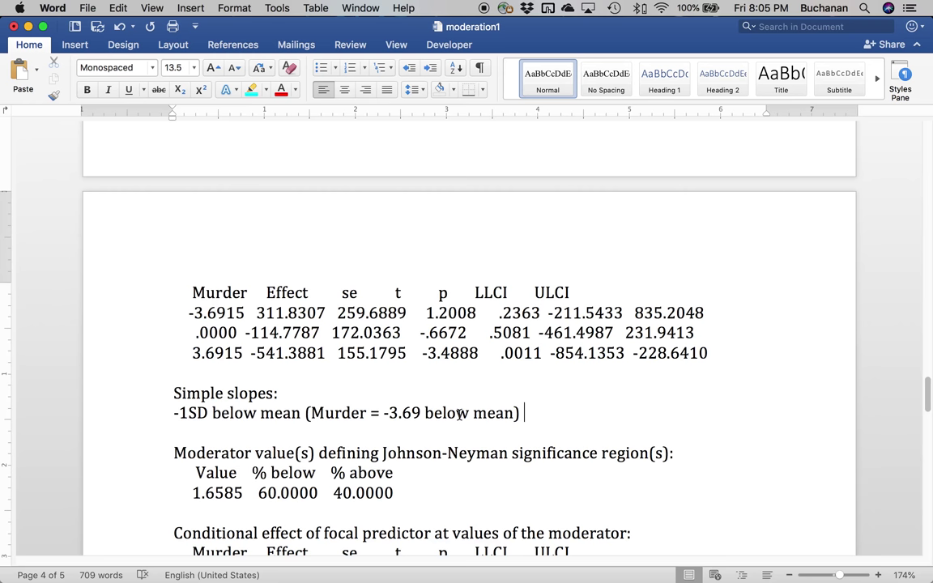
Continue the -1SD line with "b = 311.83," using an italic b, and highlight the 311.8307 effect in turquoise in the table
key(super+i)
text(b)
key(super+i)
text(= )
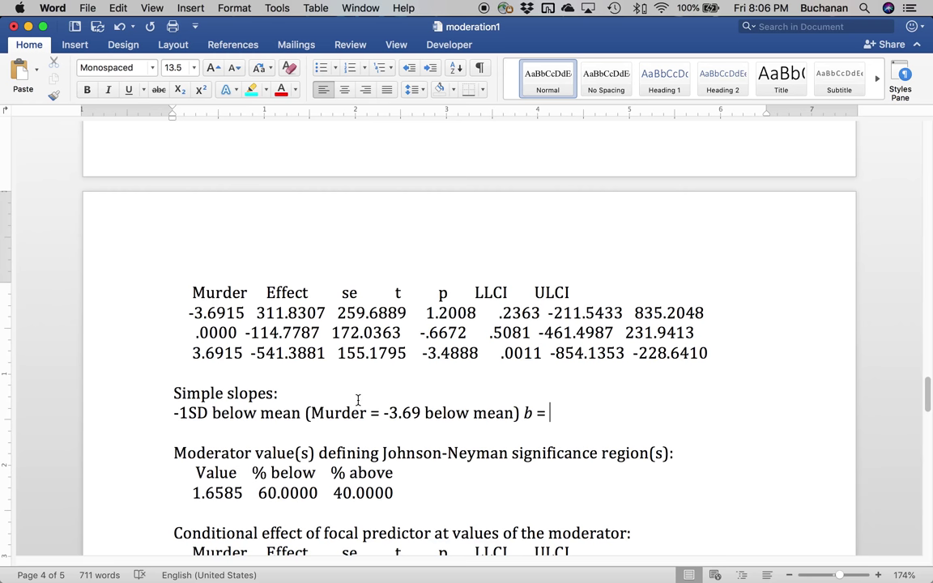
text(311)
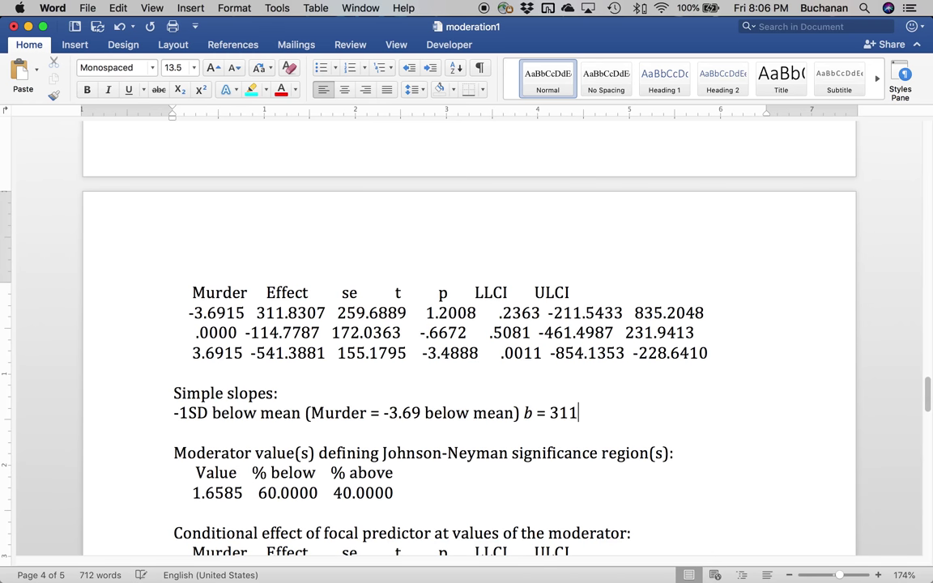
text(.83)
double_click(291, 314)
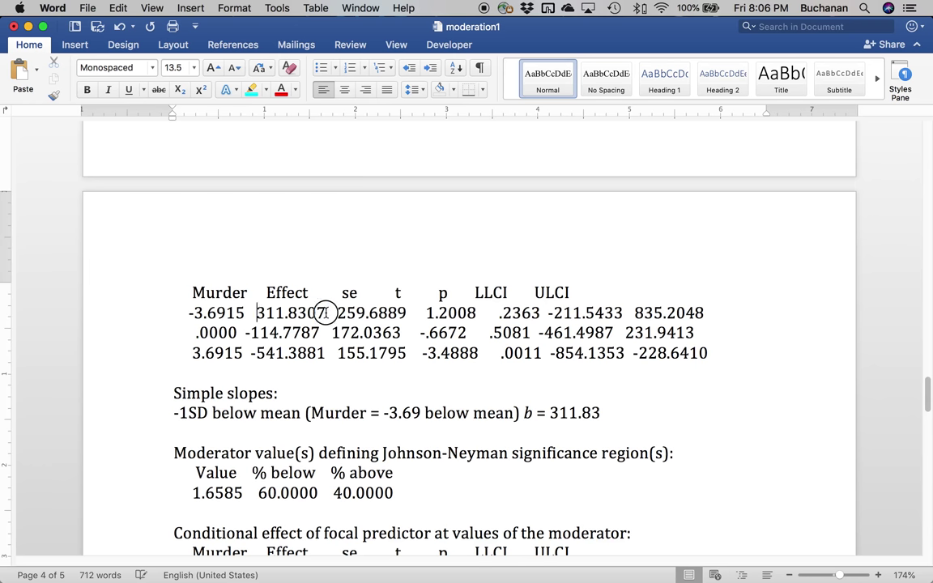
click(251, 89)
click(603, 413)
text(,)
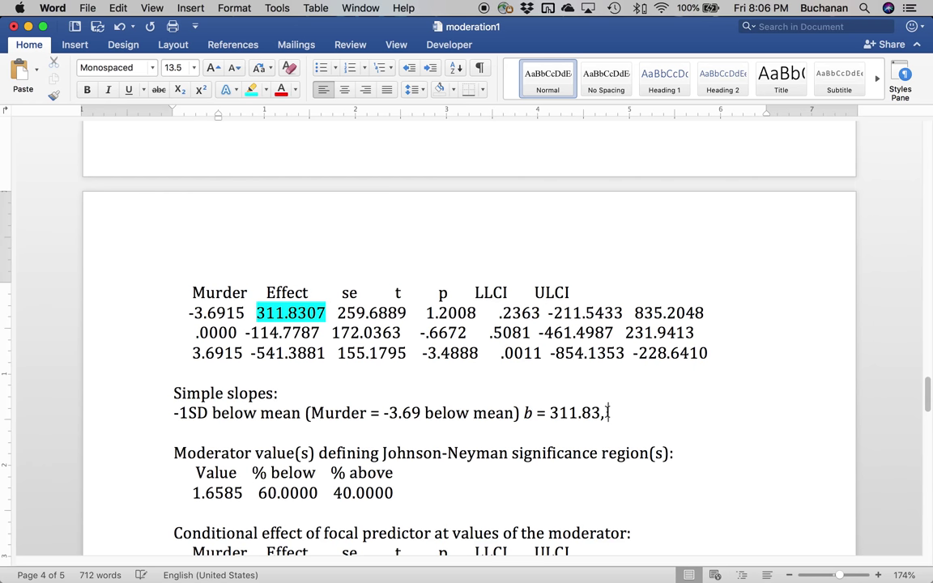
Add "t(44) = 1.20," with an italic t to the -1SD line
key(super+i)
text(t)
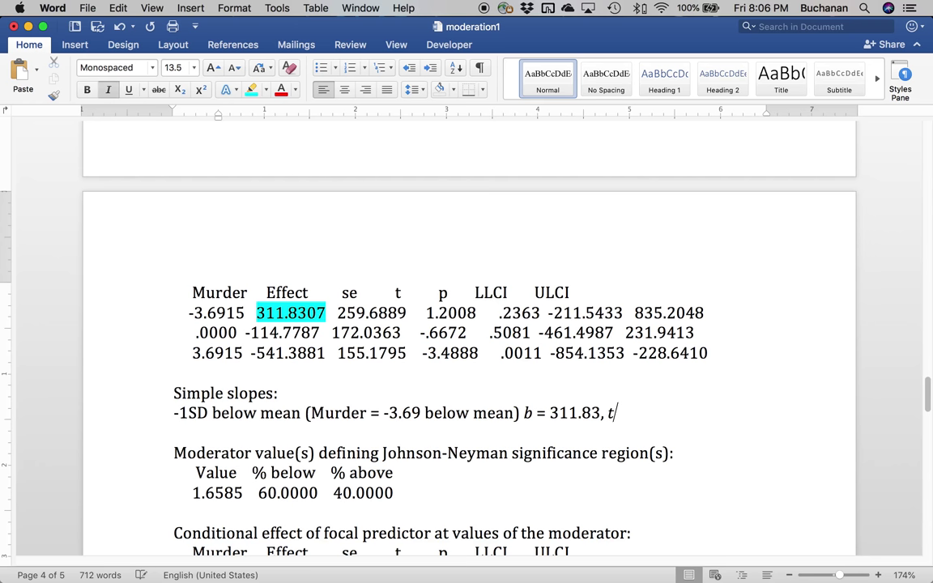
key(super+i)
text((44)
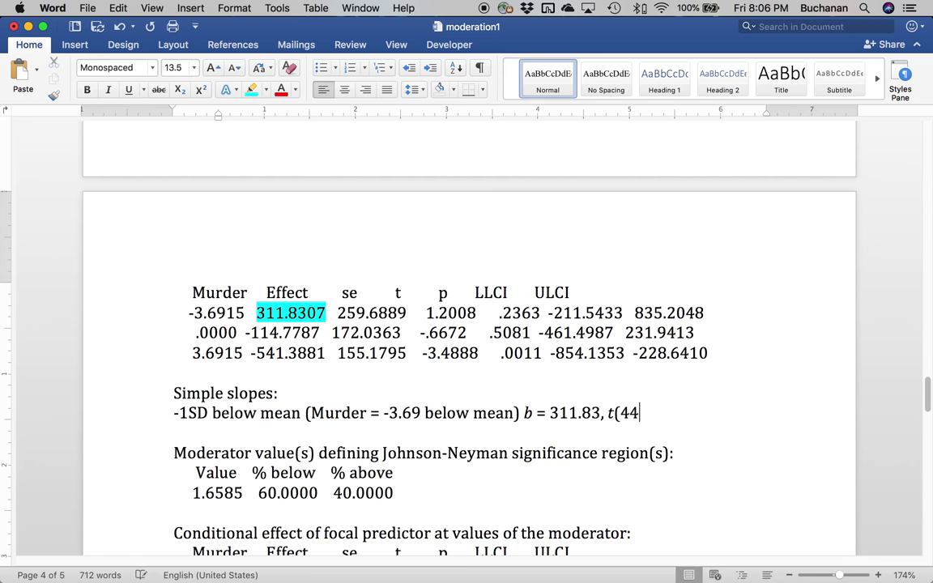
text() = 1.20,)
Finish the -1SD line with "p = .236", setting the p in italics, and start a new line beneath it
key(super+i)
text(p)
key(super+i)
text(=)
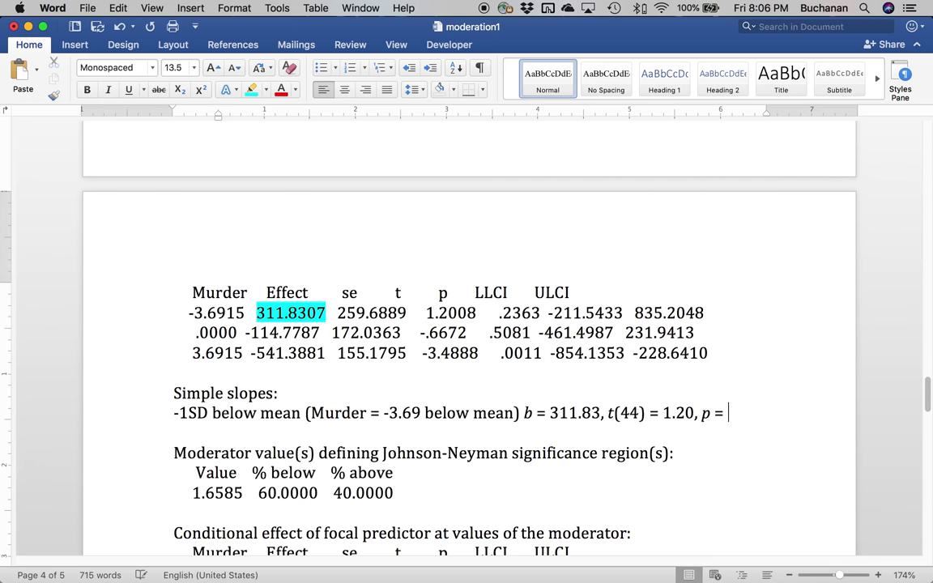
text( .235)
key(BackSpace)
text(6)
key(Return)
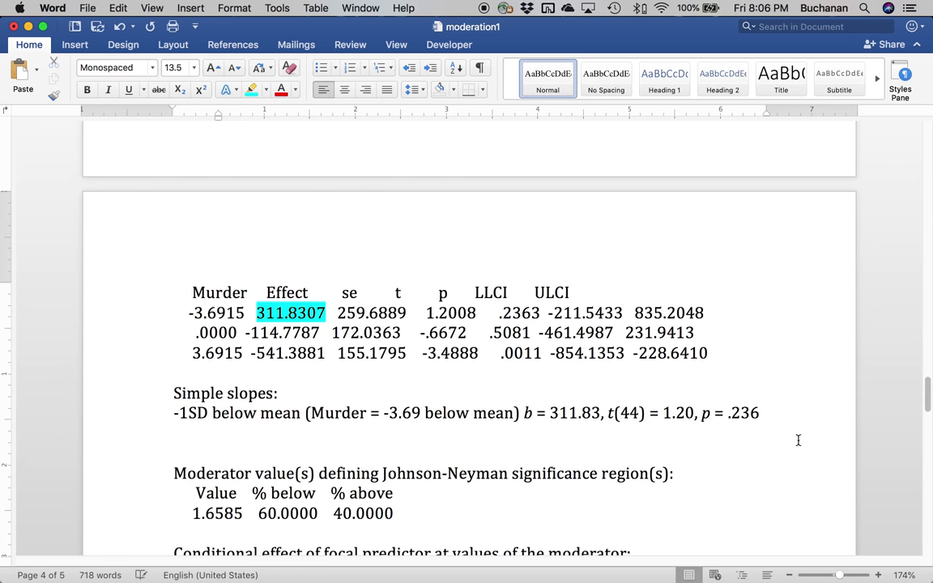
Write the interpretation "For low murder rates, Illiteracy does not predict income." beneath the -1SD result
text(For low murder rates, )
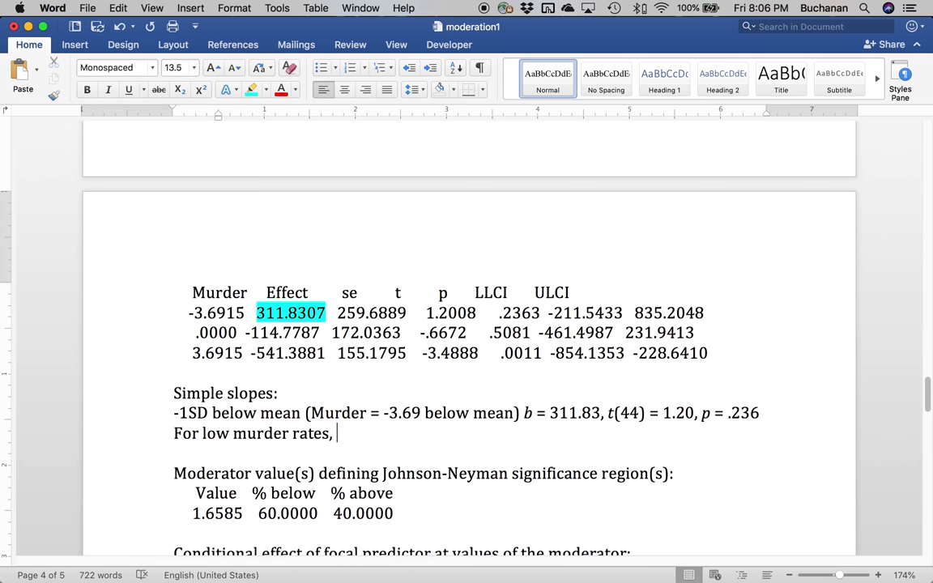
text(Ill)
text(et)
key(BackSpace)
key(BackSpace)
text(iteracy )
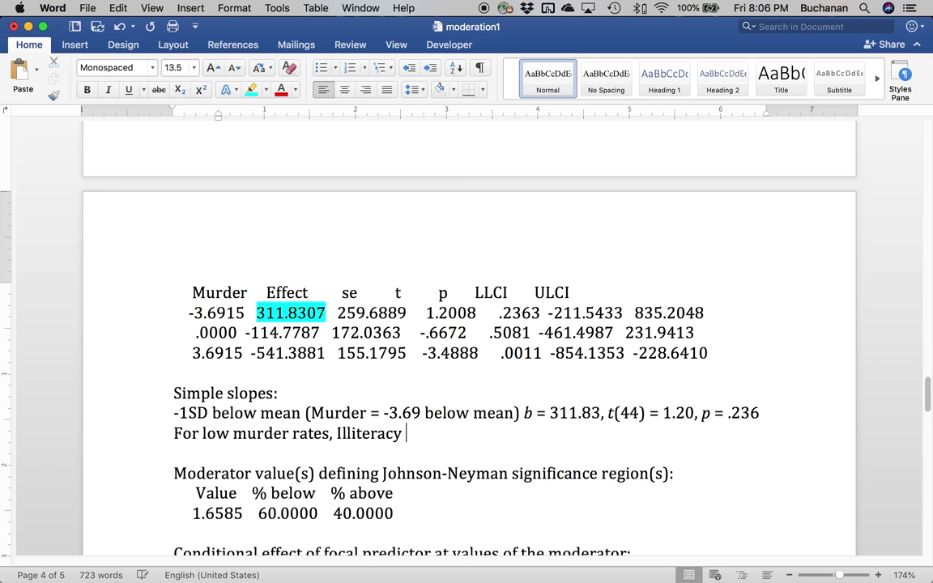
text(does not predict indoc)
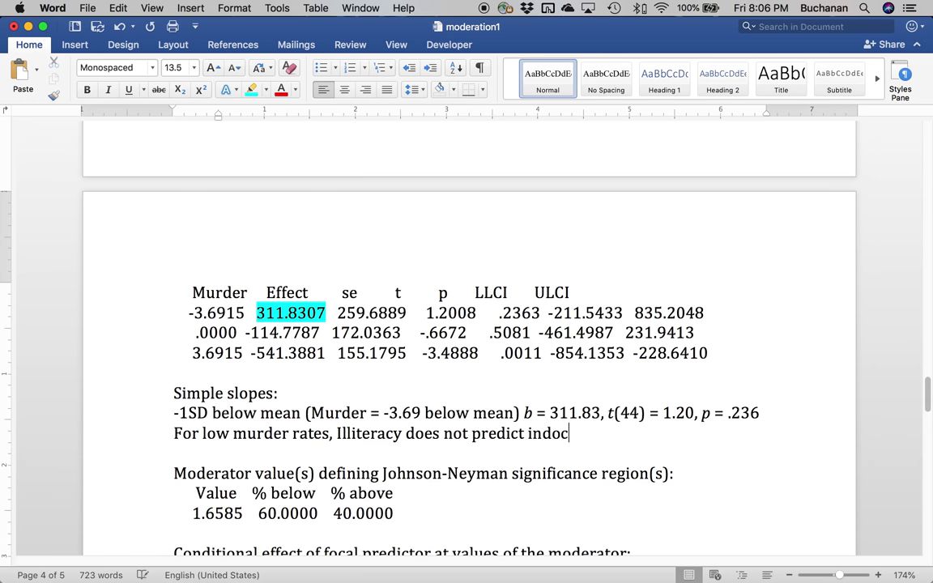
key(BackSpace)
key(BackSpace)
key(BackSpace)
text(come)
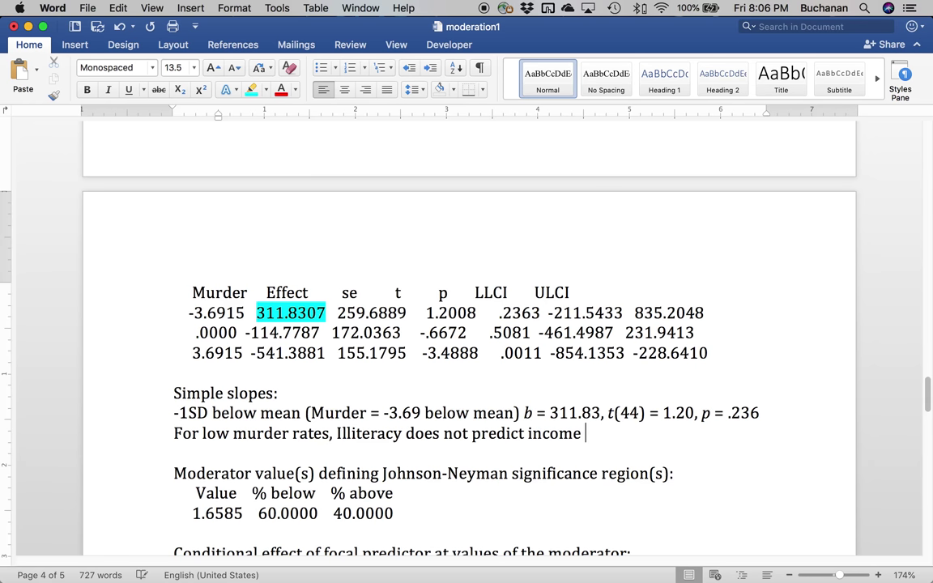
key(BackSpace)
text(.)
Leave a blank line and write "Average (Murder = 0 below mean)" as the label for the second simple slope
key(Return)
key(Return)
text(Average)
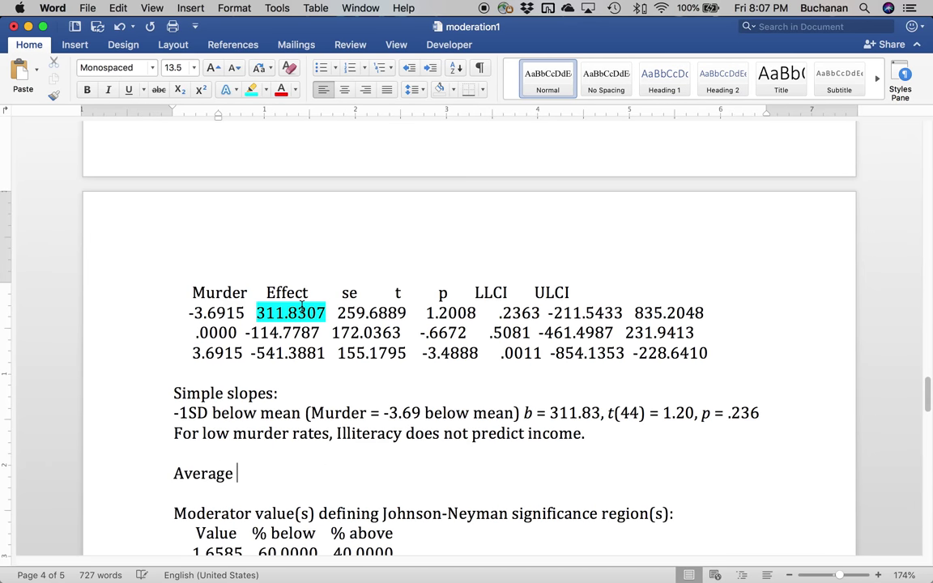
drag(197, 332, 244, 332)
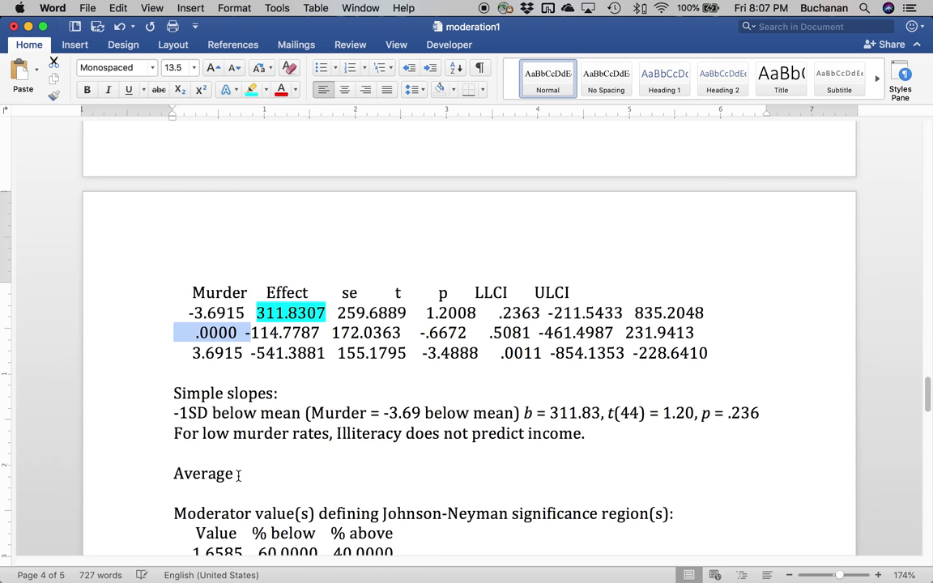
click(237, 475)
text((Mean)
key(BackSpace)
key(BackSpace)
key(BackSpace)
text(under = 0 below men)
key(BackSpace)
text(an))
click(274, 475)
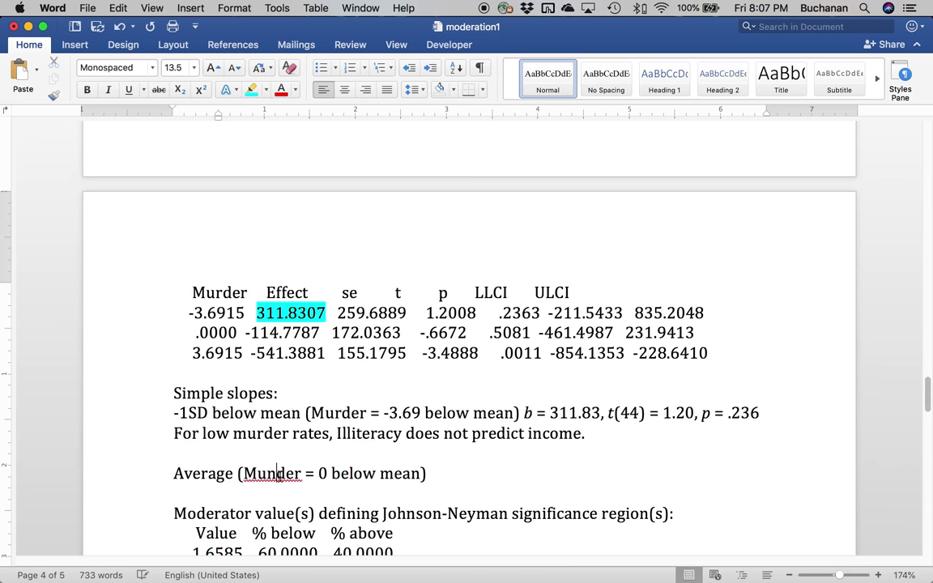
key(BackSpace)
text(r)
Insert ", so is the mean" before the closing parenthesis of the Average label
key(End)
key(BackSpace)
key(Left)
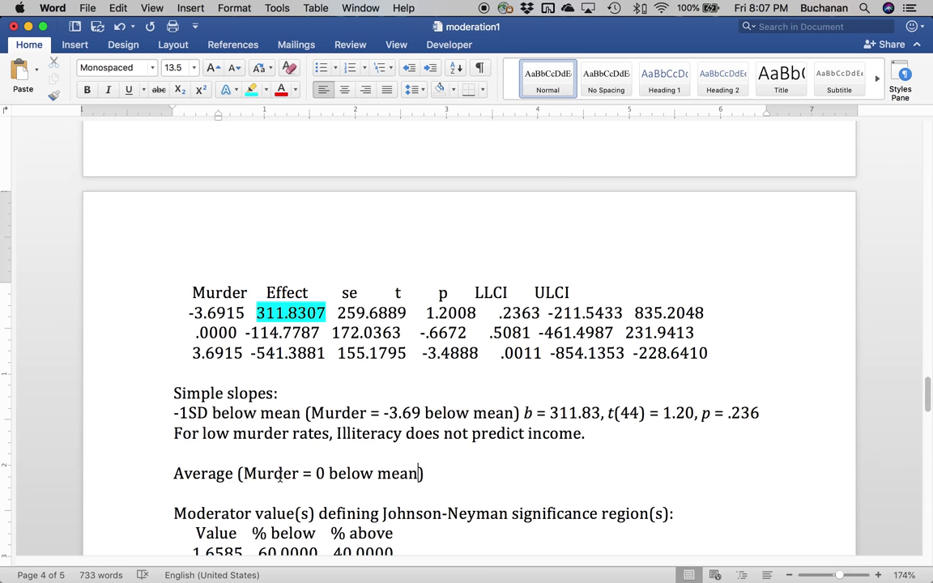
text(, so is the mean)
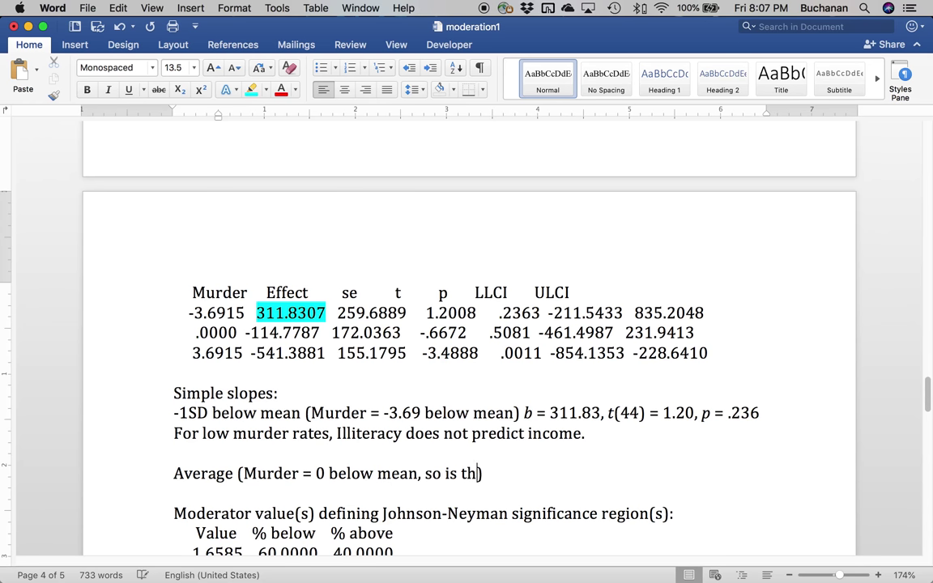
click(535, 473)
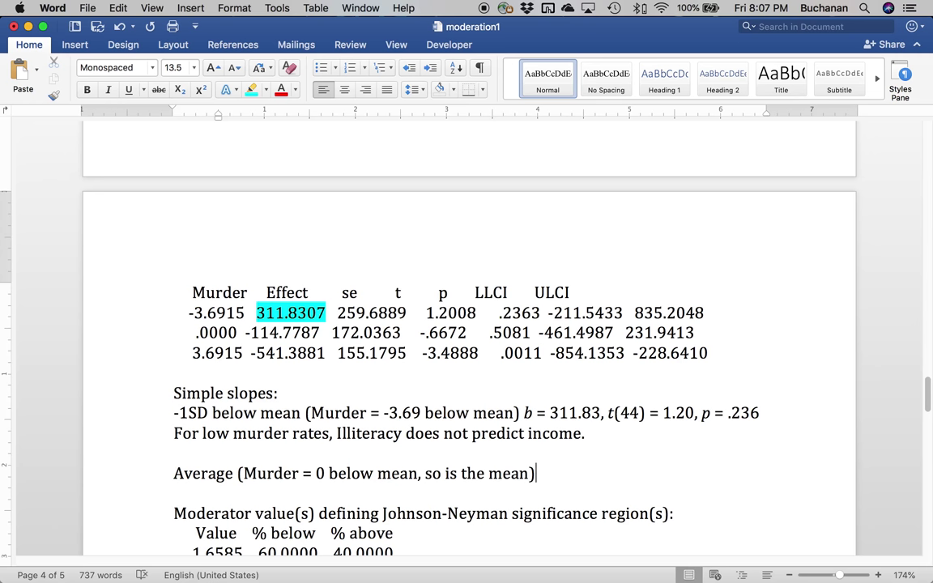
Add "b = -114.78," with an italic b after the Average label
key(super+i)
text(b)
key(super+i)
text(= -114.78, t)
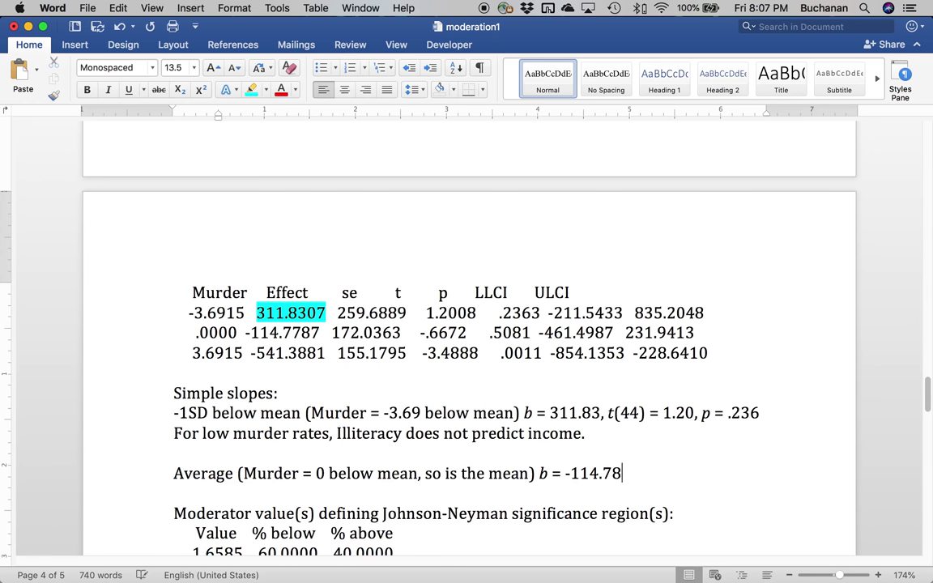
key(BackSpace)
Add "t(44) = -0.67," with an italic t to the Average line, comparing the slope with the Illiteracy main effect
key(super+i)
text(t)
key(super+i)
text((44) =)
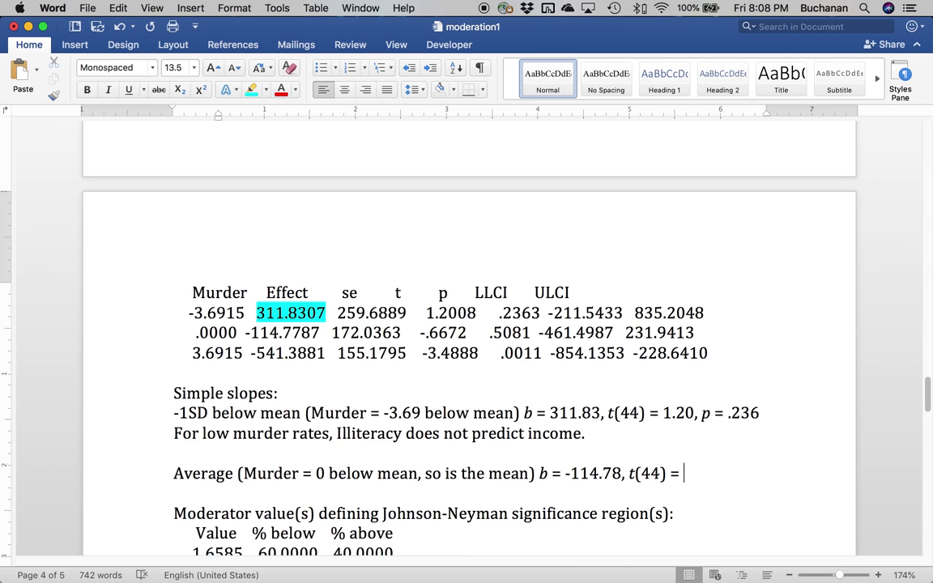
scroll(280, 474, up, 20)
scroll(279, 474, up, 3)
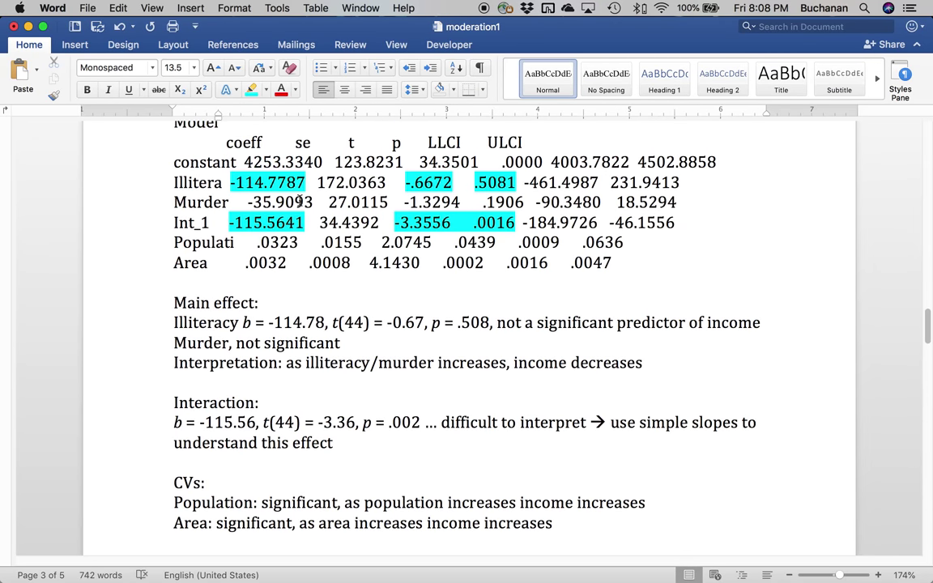
scroll(300, 200, down, 20)
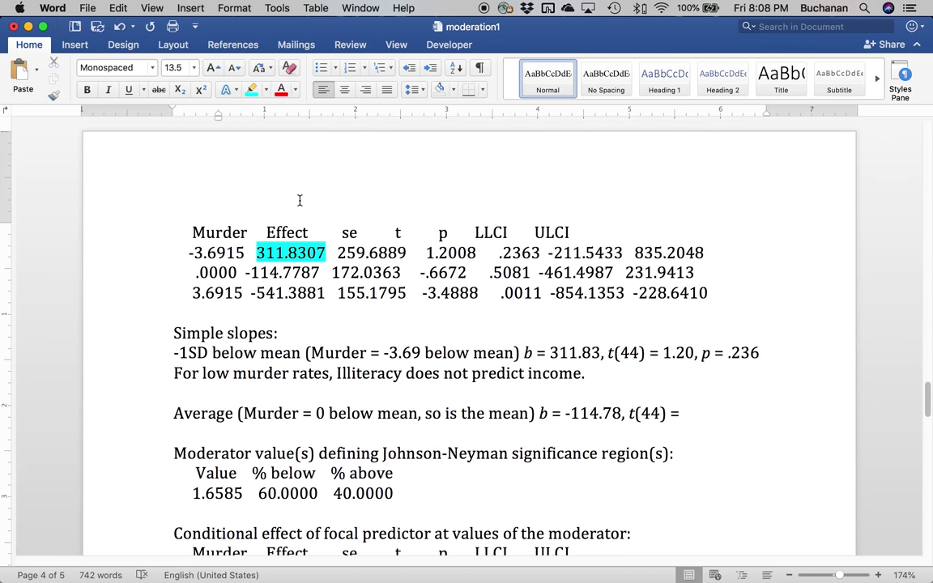
text(0)
key(BackSpace)
text(-0.67,)
Finish the Average line with "p = .508", setting the p in italics
key(super+i)
text(p)
key(super+i)
text(= .508)
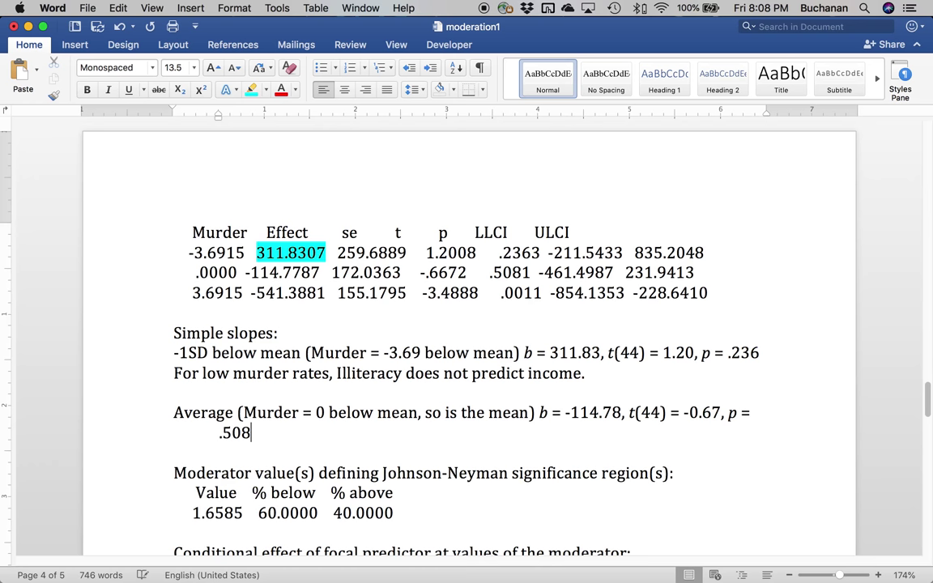
Try deleting the space before .508 in the Average line
key(Left)
key(Left)
key(Left)
key(Left)
key(Left)
key(BackSpace)
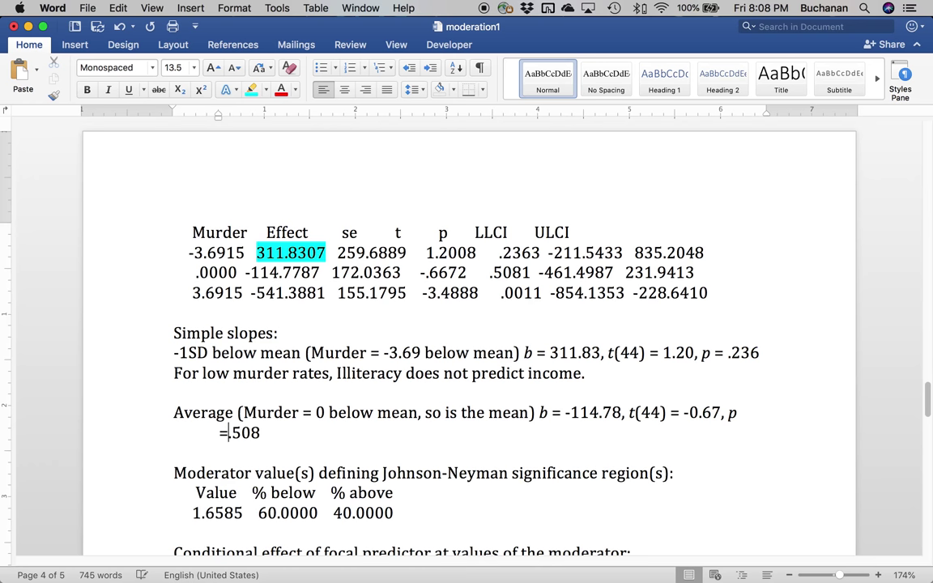
Start a new line beneath the Average simple slope result
key(End)
key(Return)
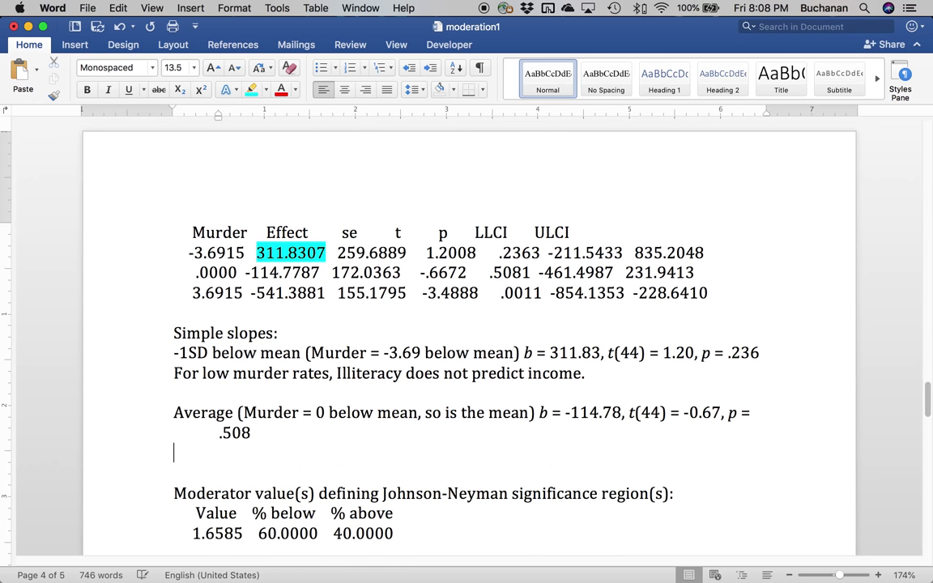
Write "For average murder rates, illiteracy does not predict income." beneath the Average simple slope result
text(For aver)
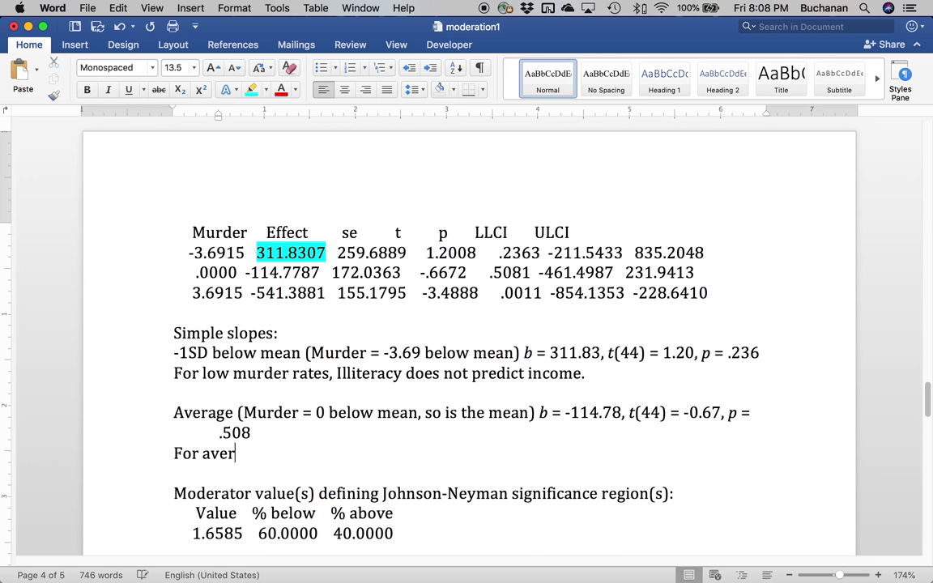
text(age murder rates, )
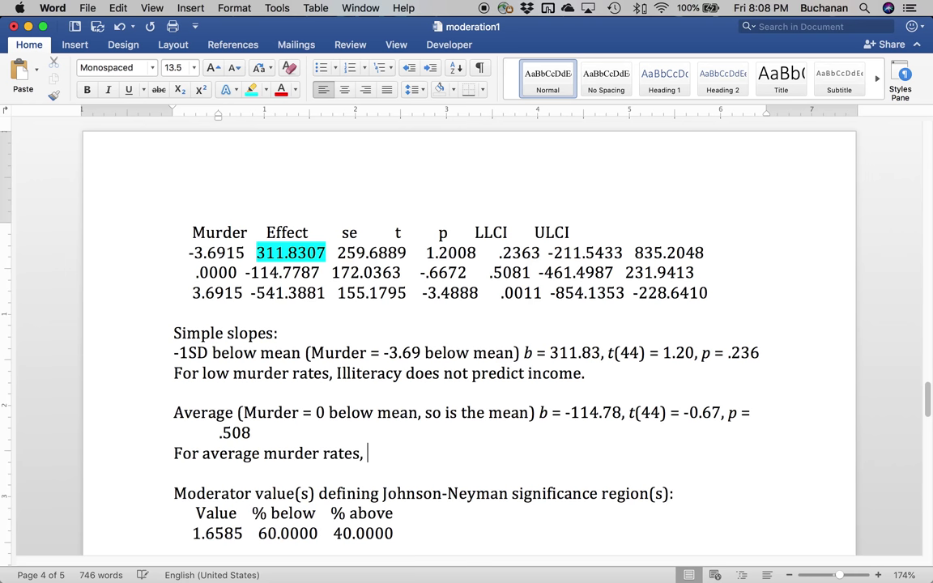
text(illiteracy does not predict )
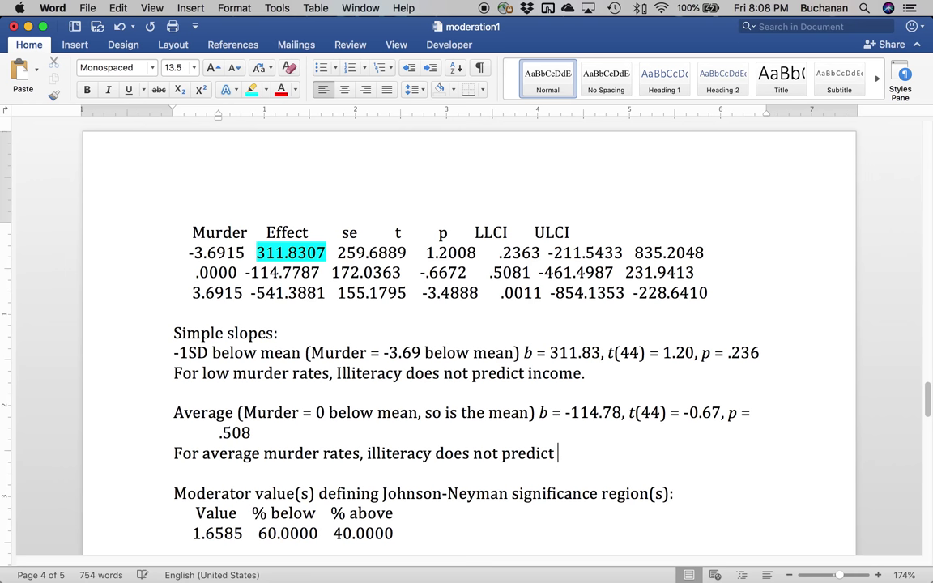
text(income.)
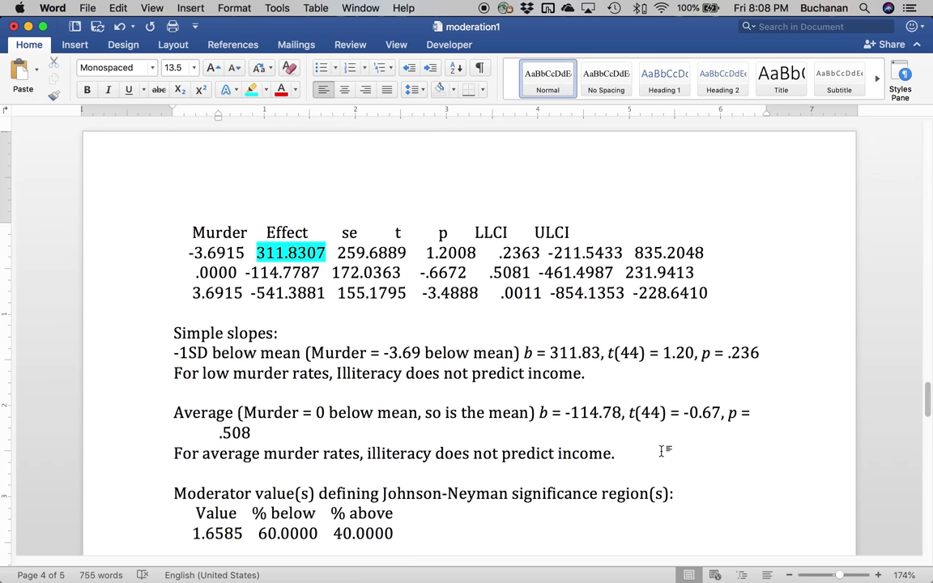
Begin a new paragraph after a blank line with "What happens when the interaction is significant"
key(Return)
key(Return)
text(Whathapp)
key(BackSpace)
key(BackSpace)
key(BackSpace)
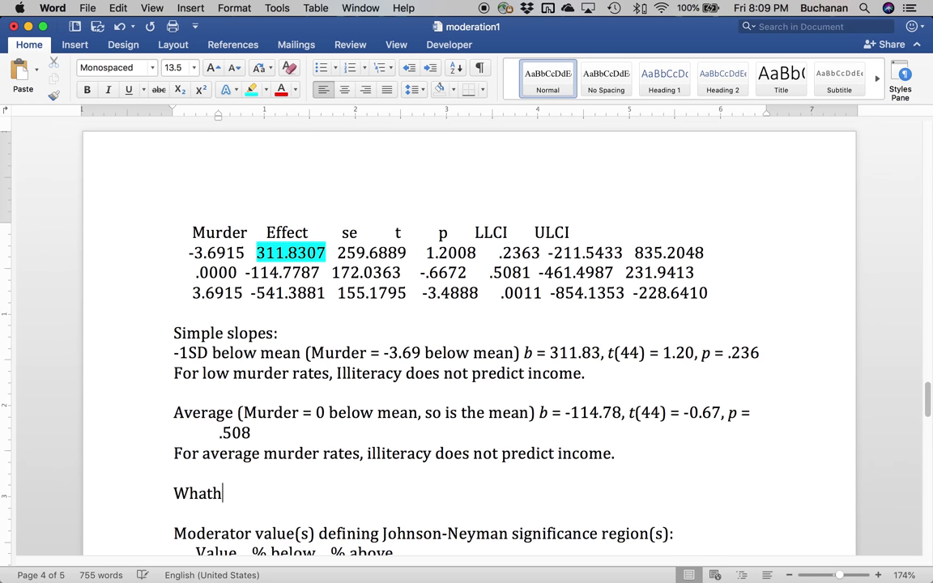
key(BackSpace)
text(happends)
key(BackSpace)
key(BackSpace)
text(s when the )
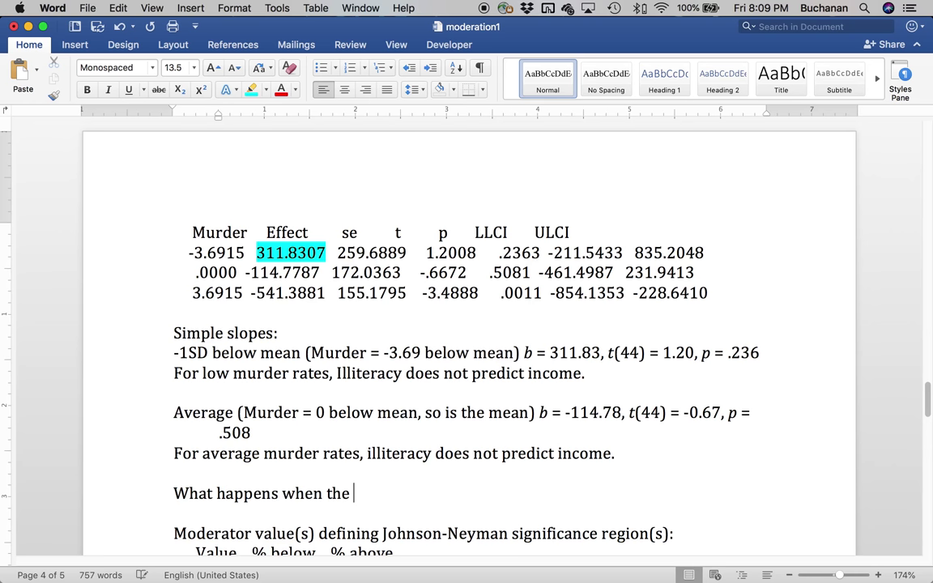
text(interactio)
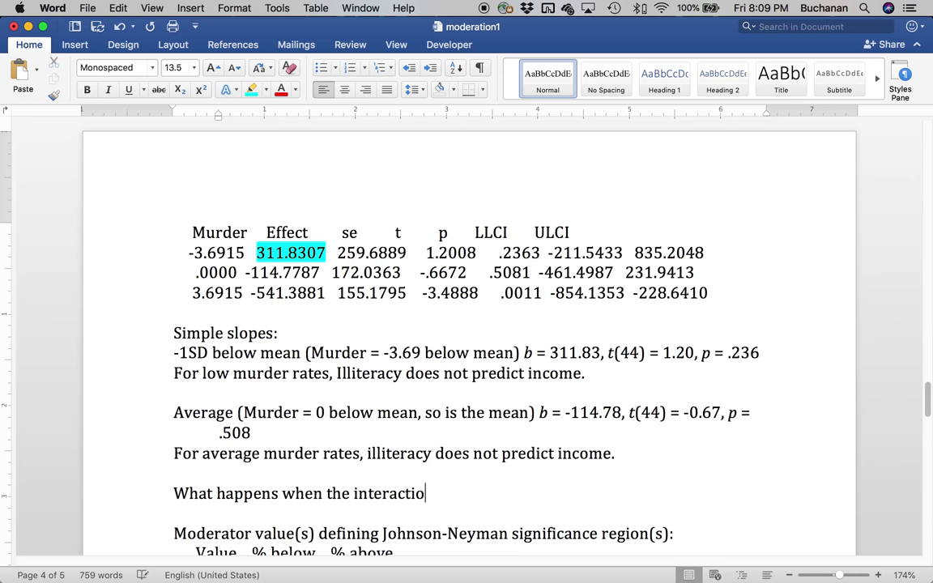
text(n is significant)
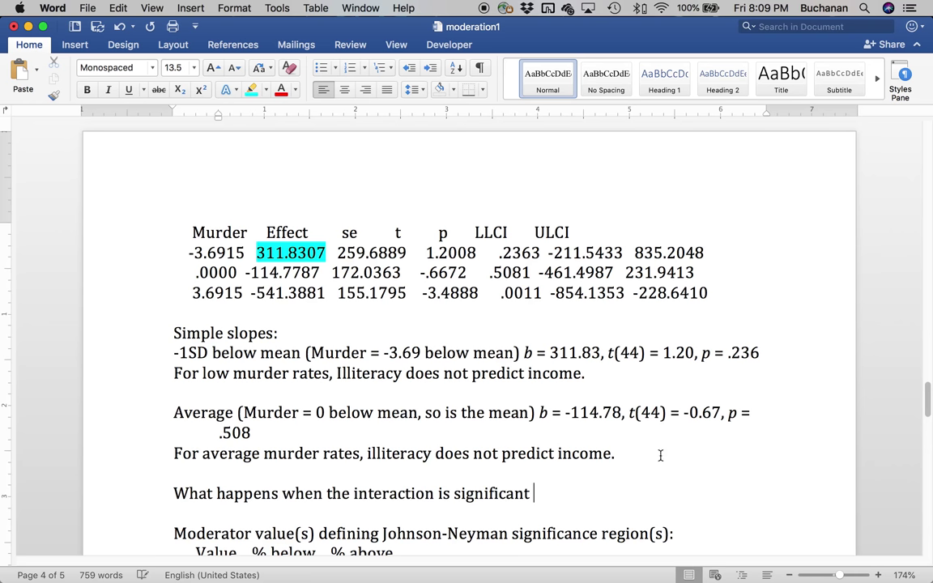
Put "significant" in quotation marks and complete the question with ", but none of the simple slopes are “significant”?"
click(455, 493)
text(")
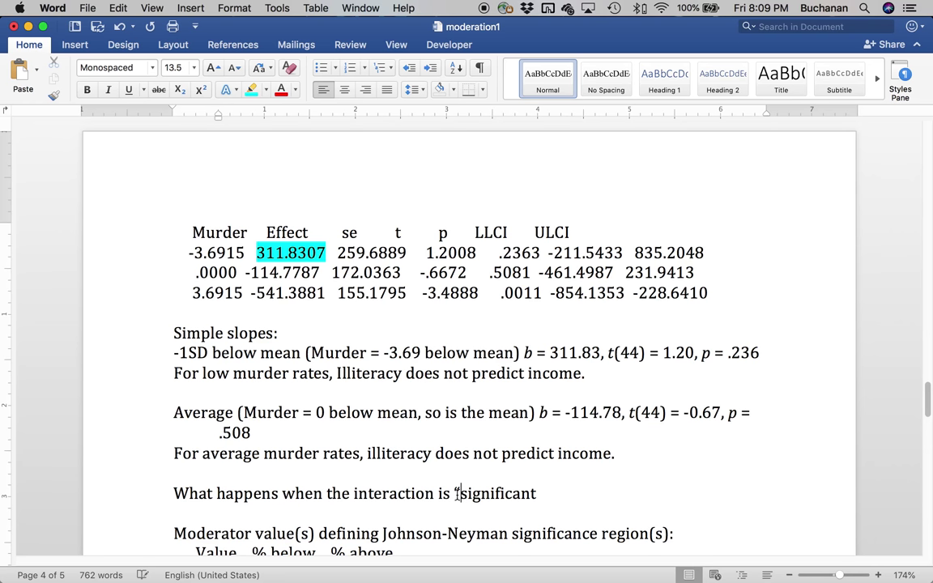
key(End)
text(", but none of the simple s)
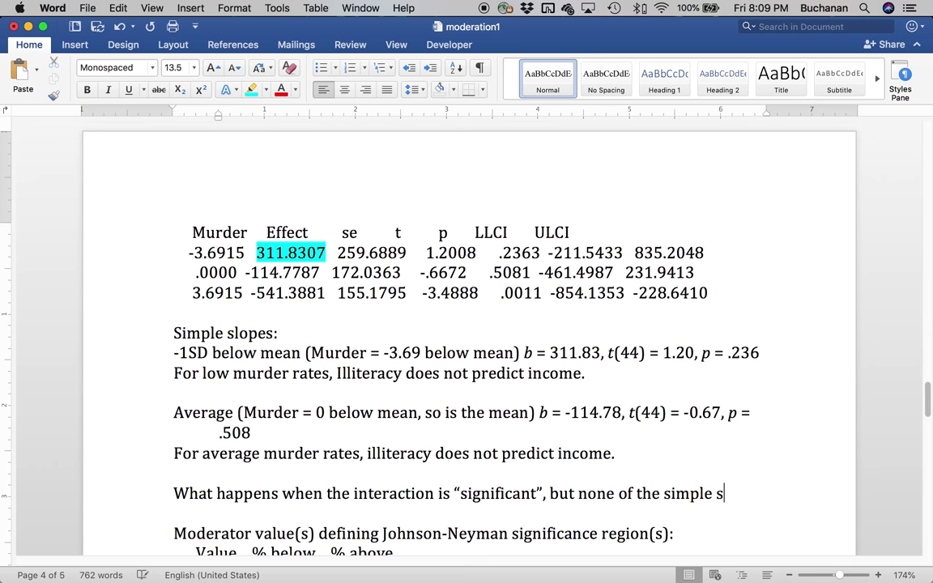
text(lopes are "significant")
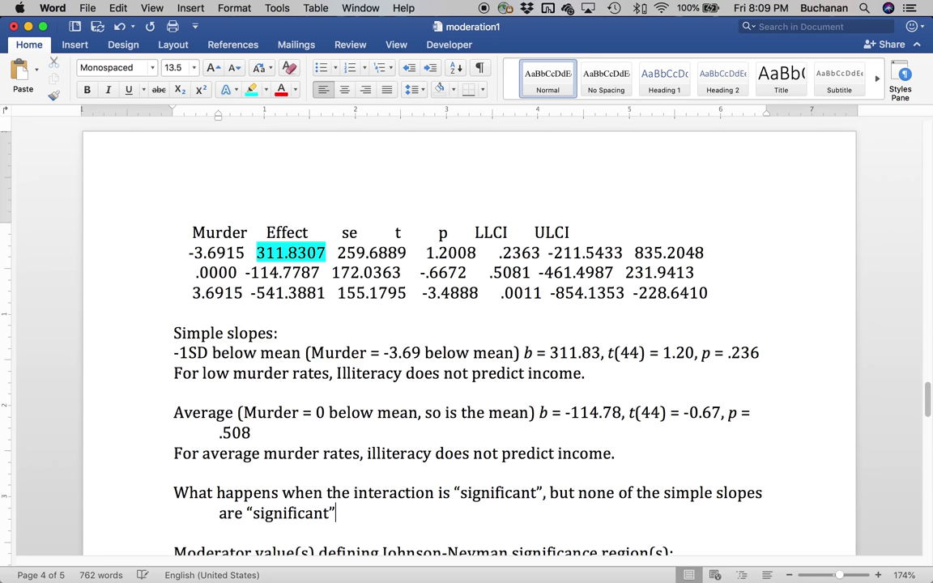
text(?)
Add a dash bullet under the question: "Implies that there are differences in slopes but that the main effect is not significant."
key(Return)
text(- I)
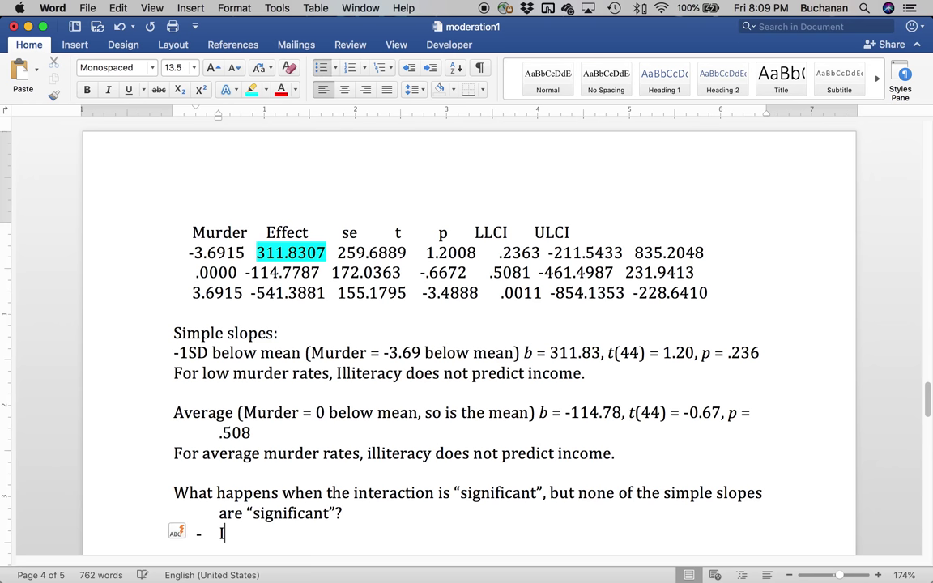
text(mplies that th)
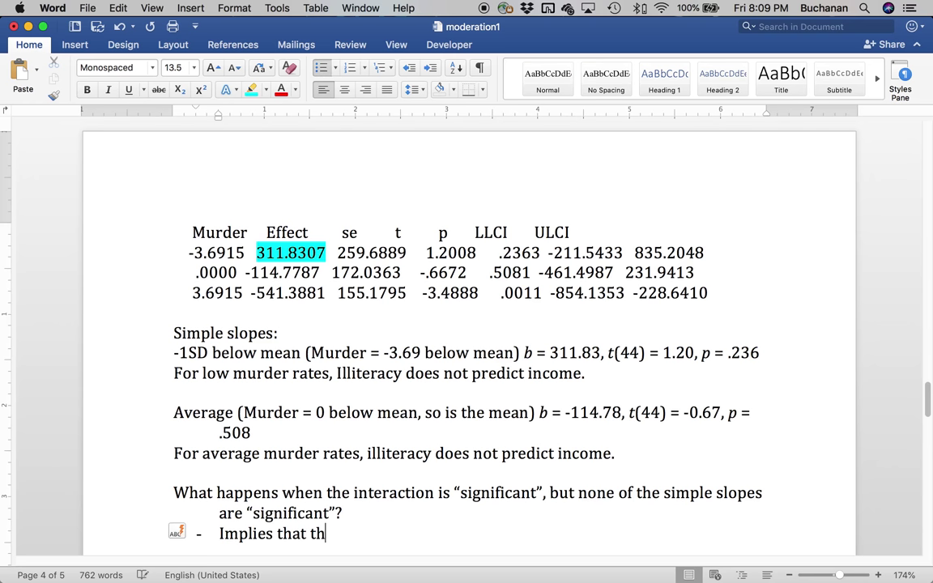
text(ere are differences i)
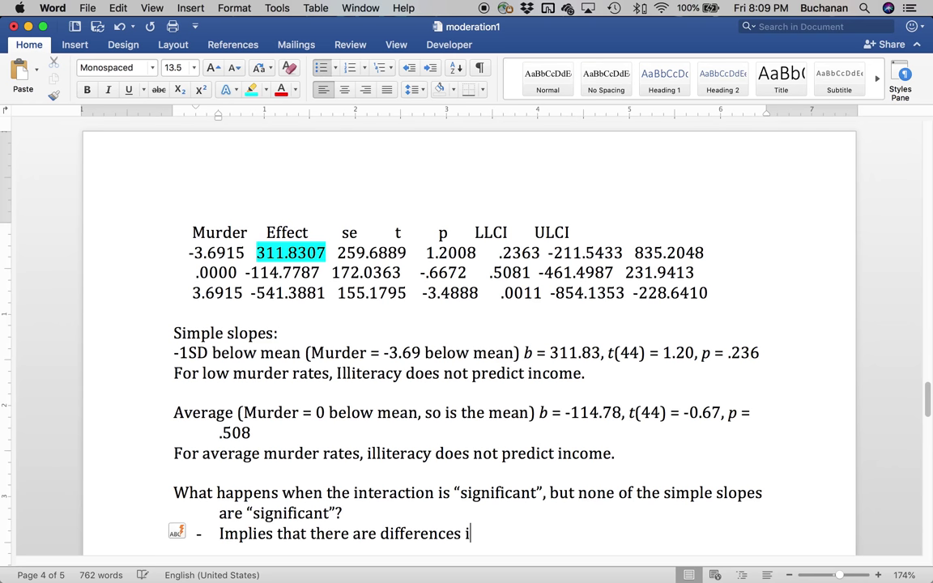
text(n slopes)
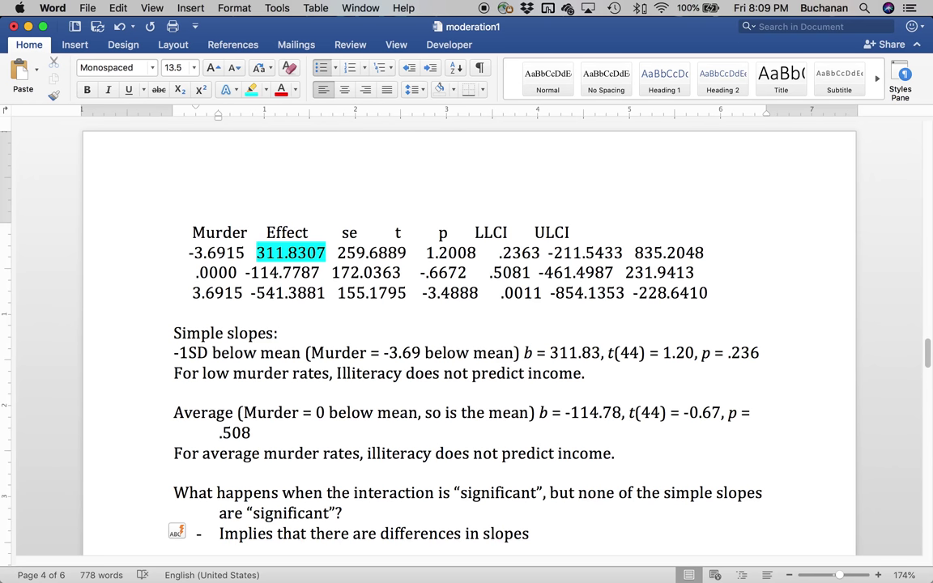
text( but that the main effe)
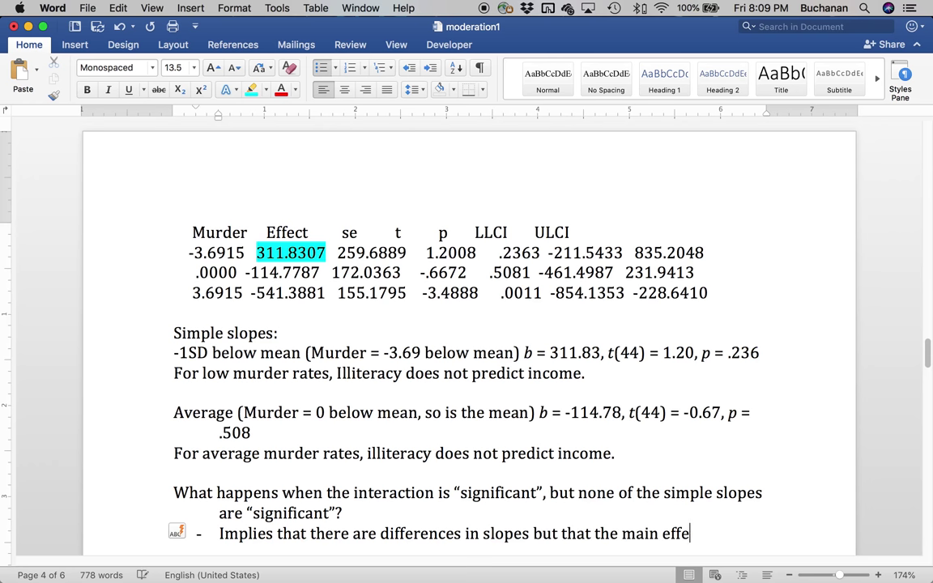
text(ct is not significant.)
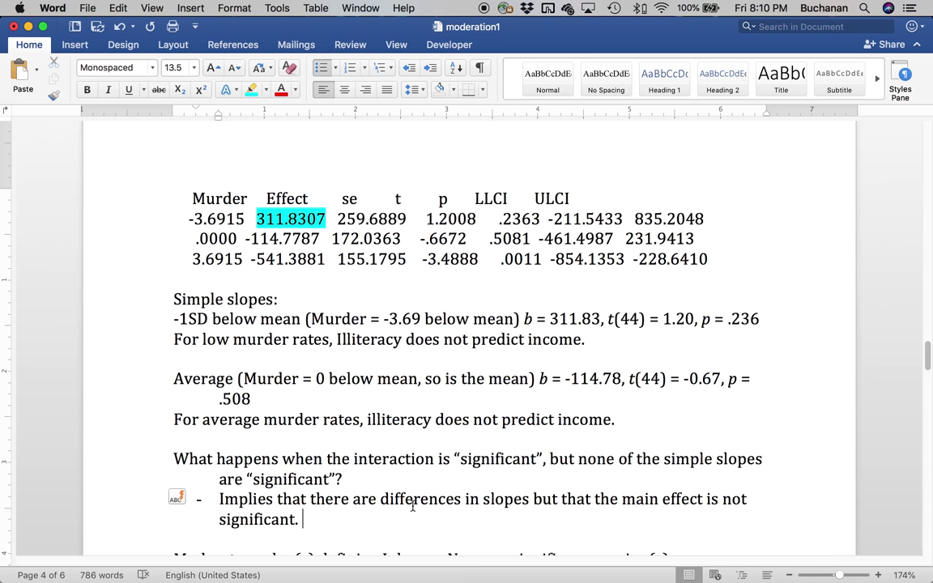
Insert a separate line above the question, after the average murder rates interpretation, reading "+1SD above mean (Murder = 3.69 above the mean)"
key(Return)
key(Return)
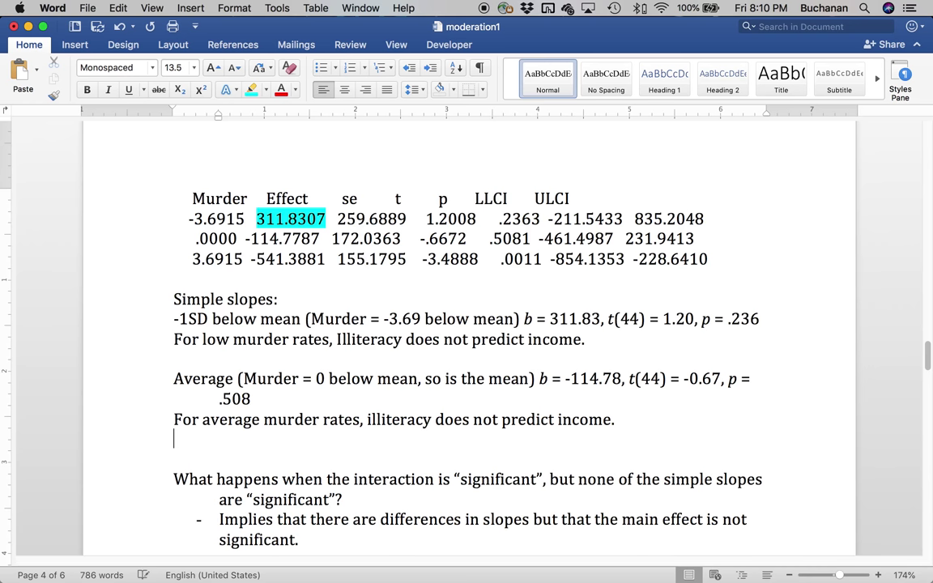
text(+1SD )
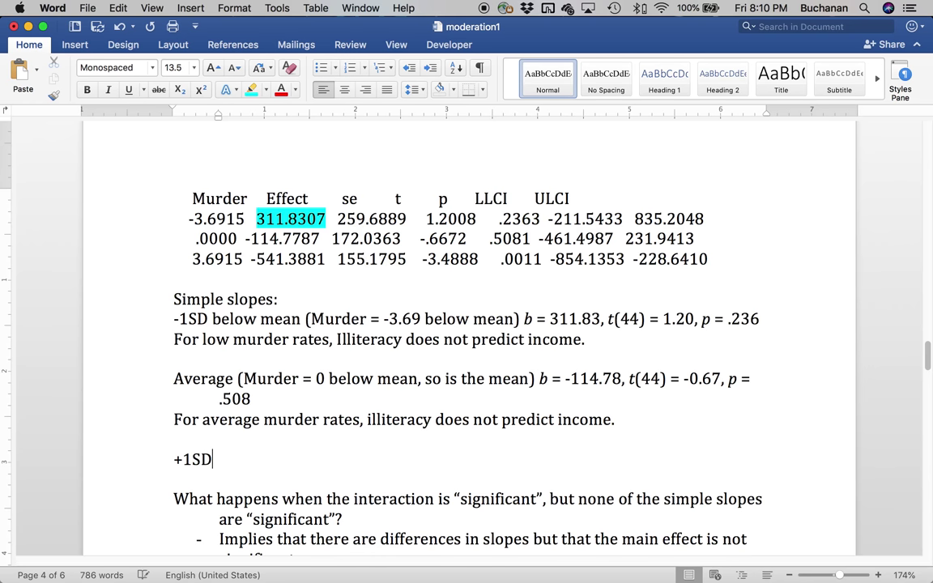
text(above mean()
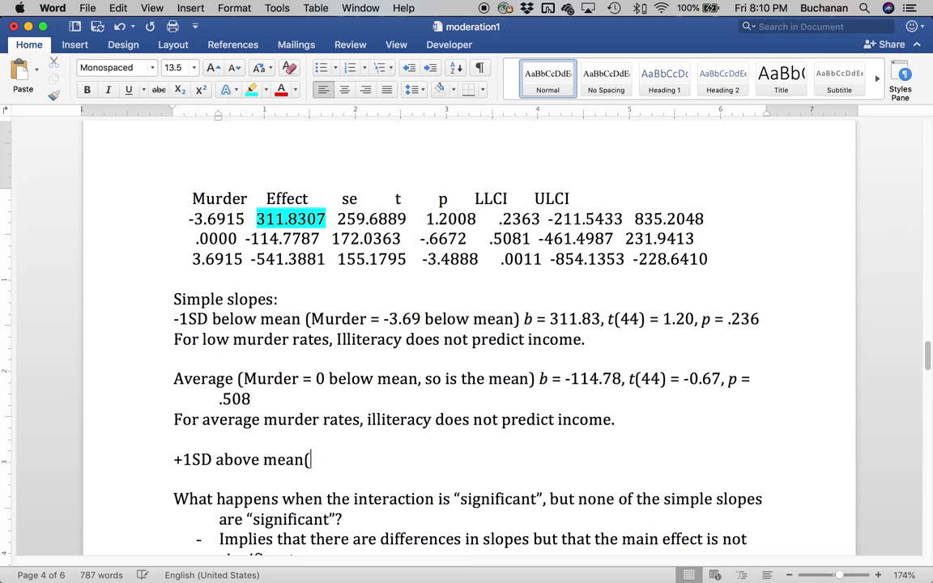
key(BackSpace)
text((Muder)
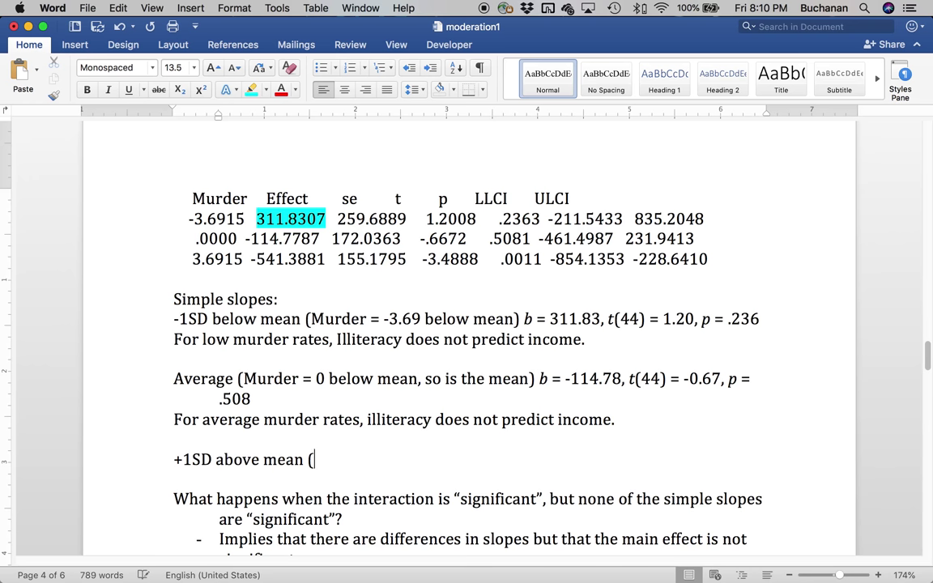
key(BackSpace)
key(BackSpace)
key(BackSpace)
text(rder )
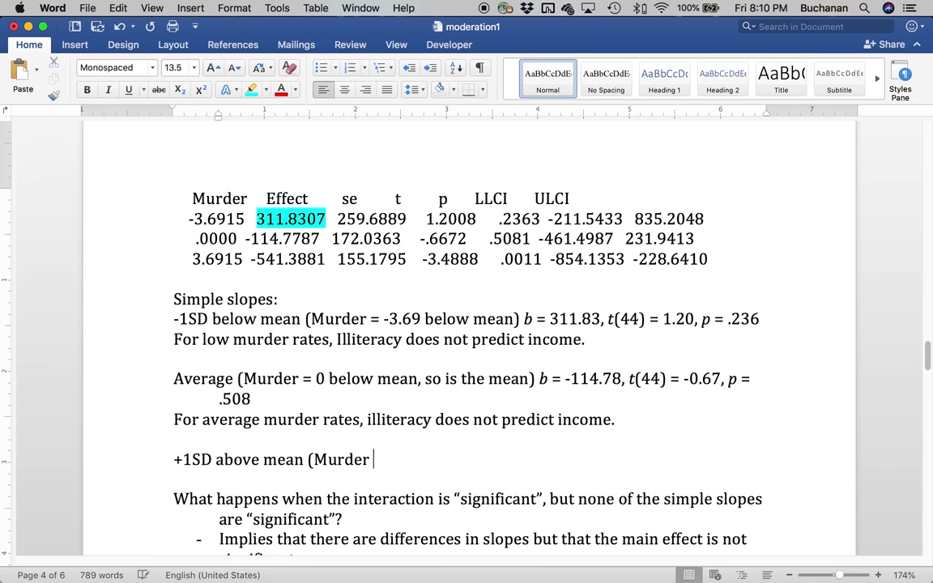
text(= 3.69 above the mean))
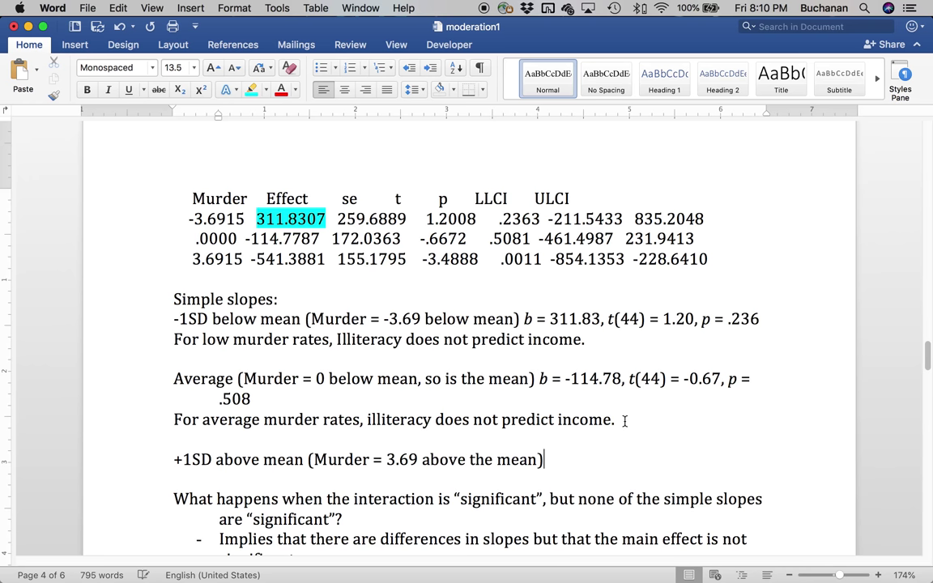
Add "b = -541.39," to the +1SD line, with the b in italics
key(super+i)
text(b)
key(super+i)
text(= -5.41)
key(BackSpace)
key(BackSpace)
key(BackSpace)
text(41.39,)
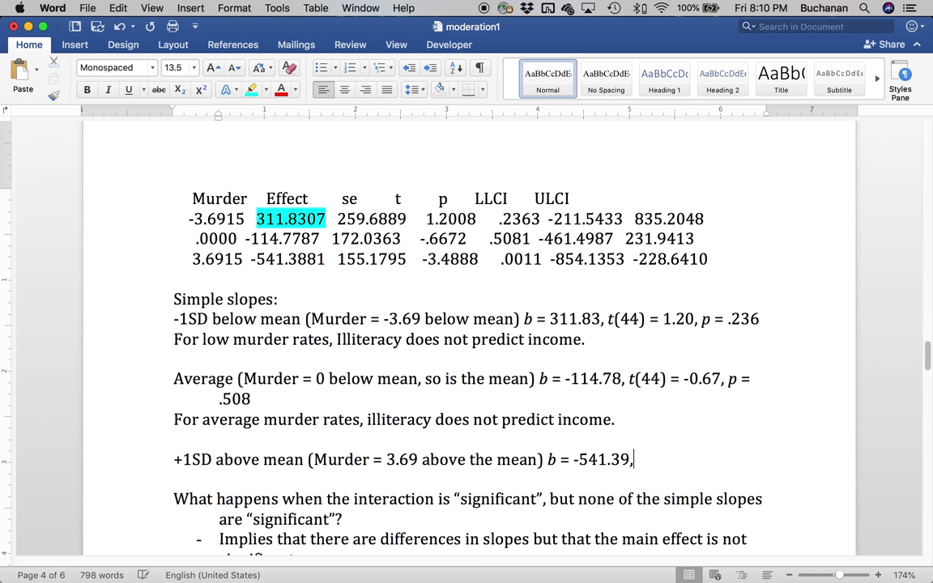
Continue the +1SD line with "t(44) = -3.49", setting the t in italics
key(super+i)
text(t)
key(super+i)
text((44) = )
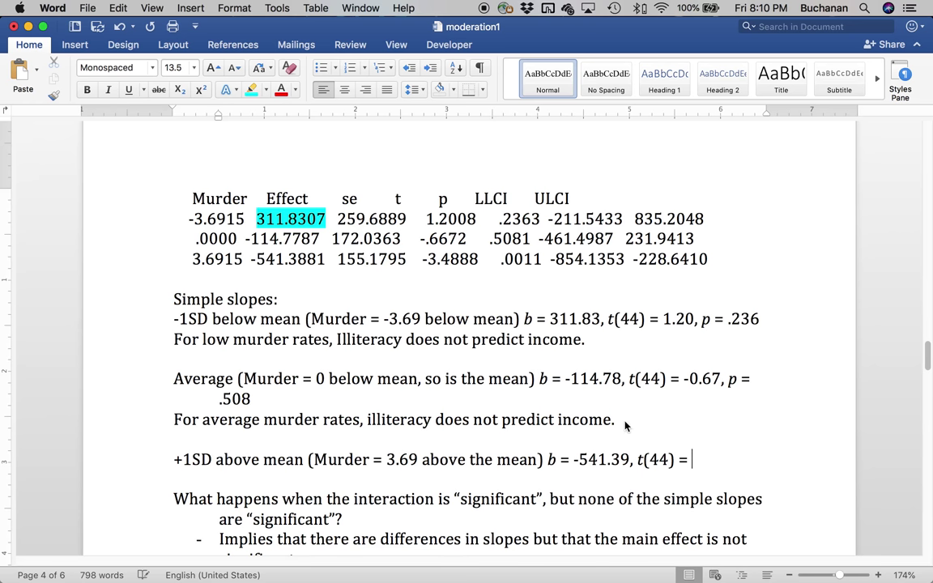
text(-3.)
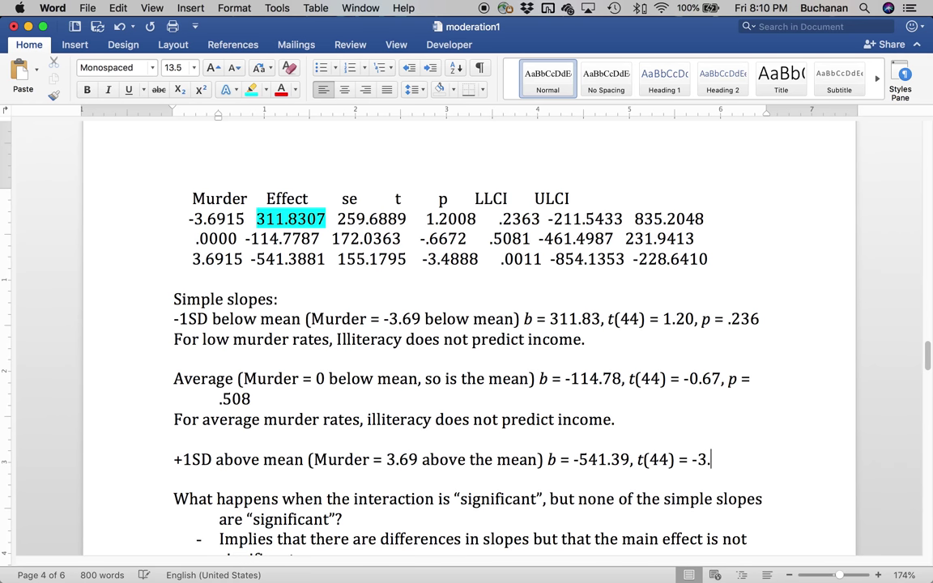
text(49)
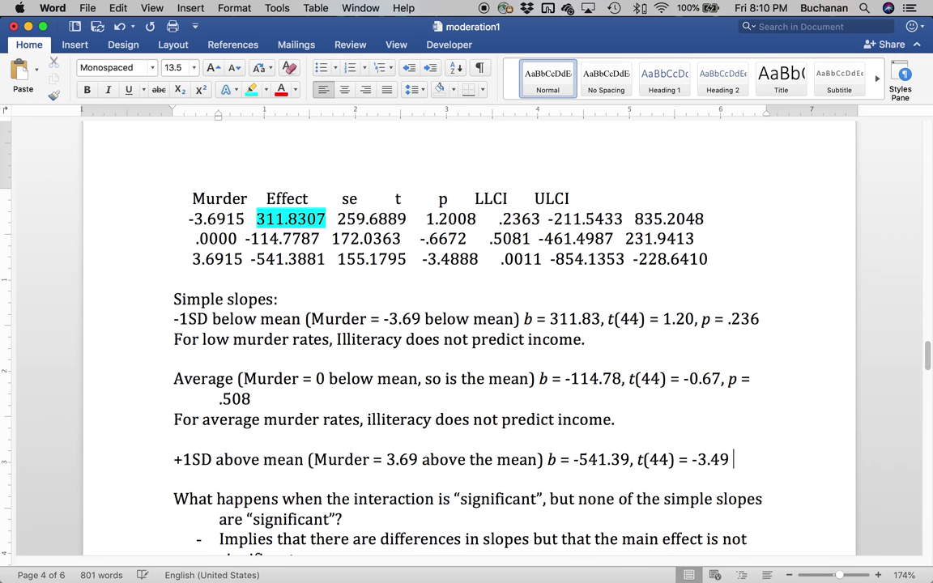
Finish the +1SD line with "p = .001", the p in italics, and insert a comma after -3.49
key(super+i)
text(p)
text( <)
key(BackSpace)
key(super+i)
text(= .001)
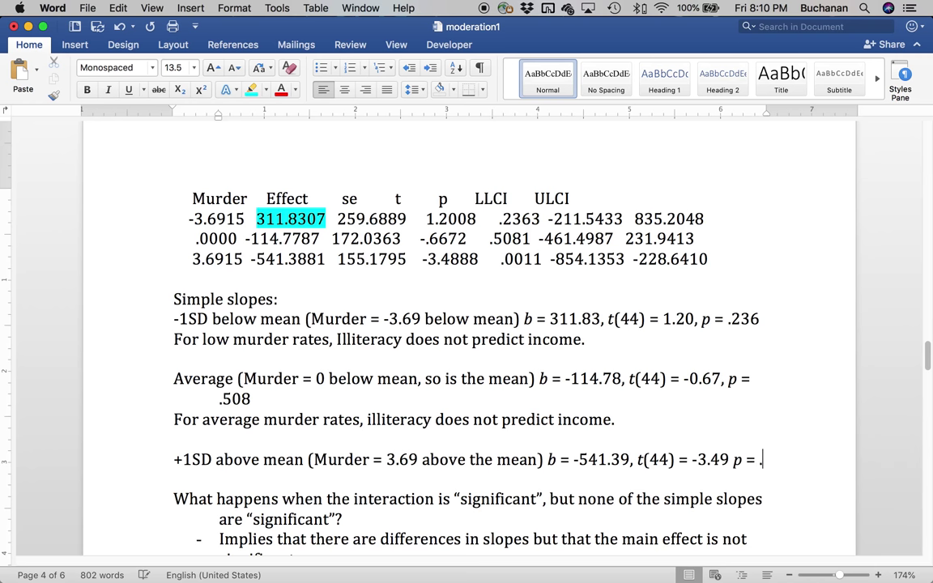
click(732, 460)
text(,)
Write "For high murder rates, illiteracy negatively predicts income," on a new line beneath the +1SD result
key(Return)
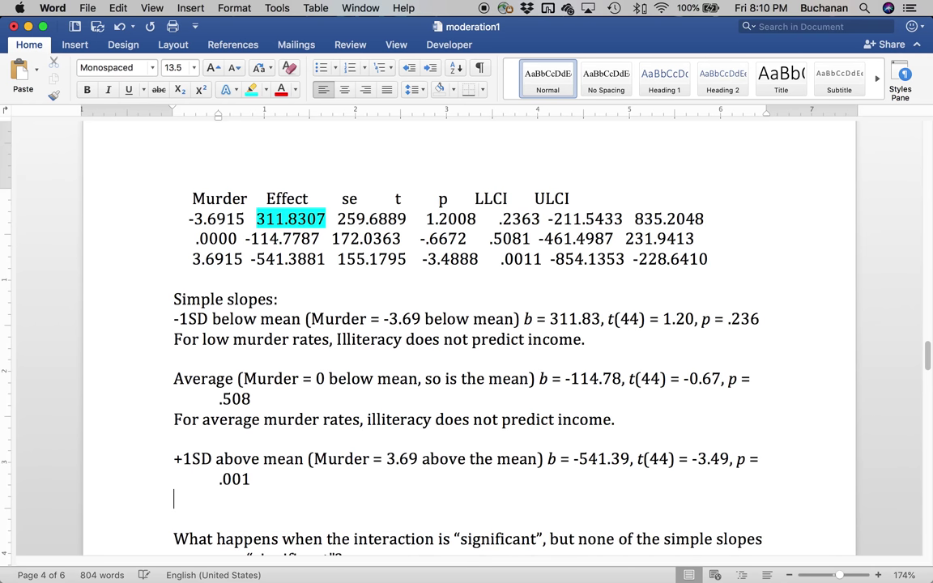
text(For high murdr)
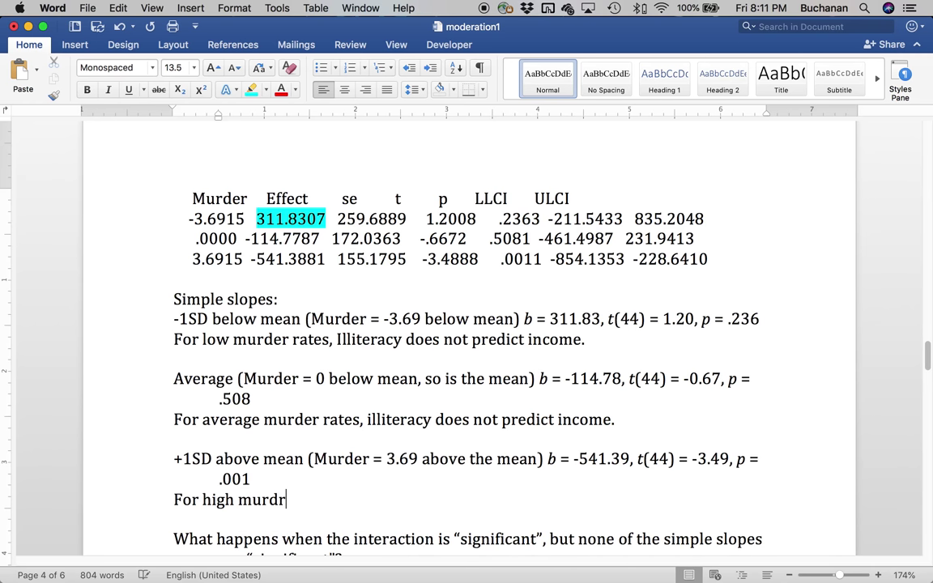
key(BackSpace)
text(er rates, )
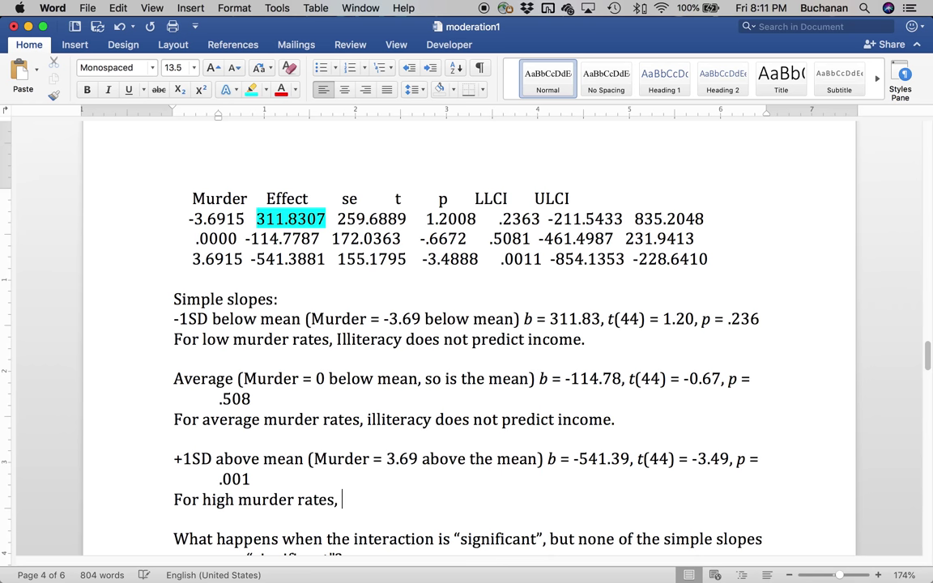
text(illiterat)
key(BackSpace)
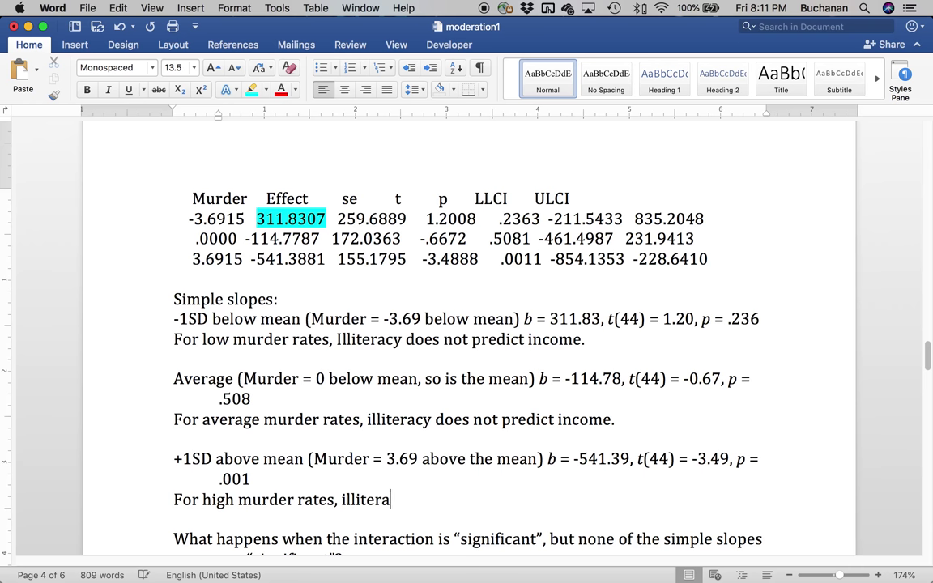
text(tcy neativ)
key(BackSpace)
key(BackSpace)
key(BackSpace)
key(BackSpace)
text(gatively predicts )
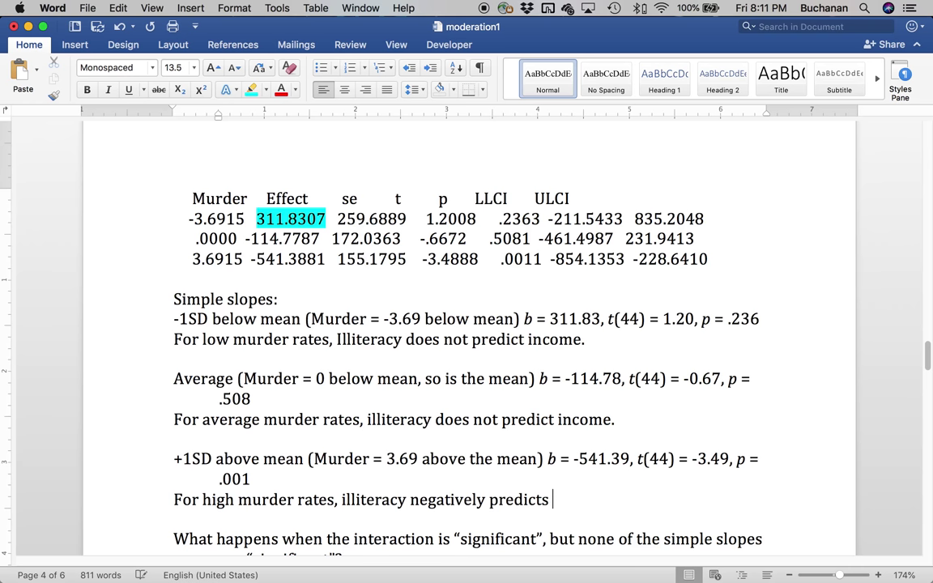
text(income, )
Finish the high murder rates sentence with "as illiteracy increases, income decreases." and save the document
text(as ill)
text(iterac)
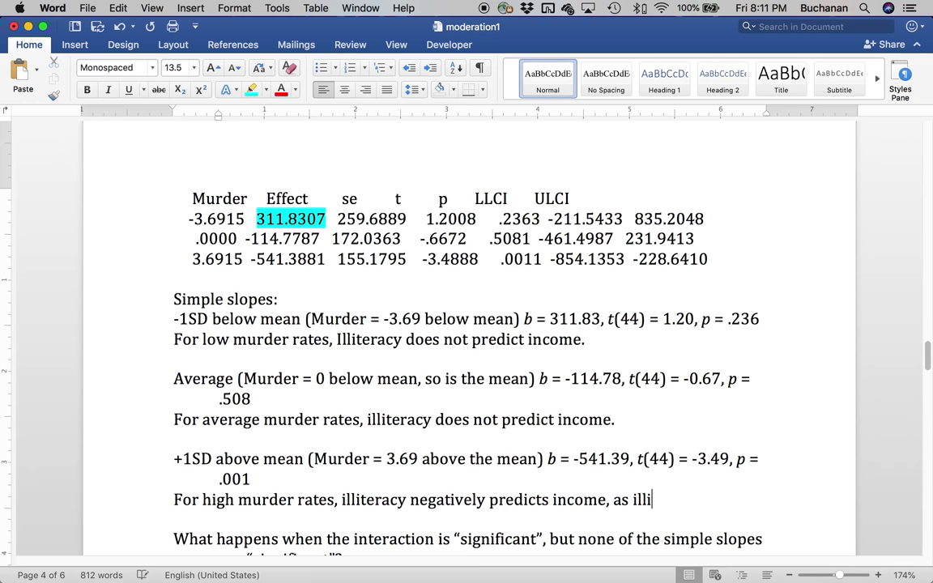
text(creas)
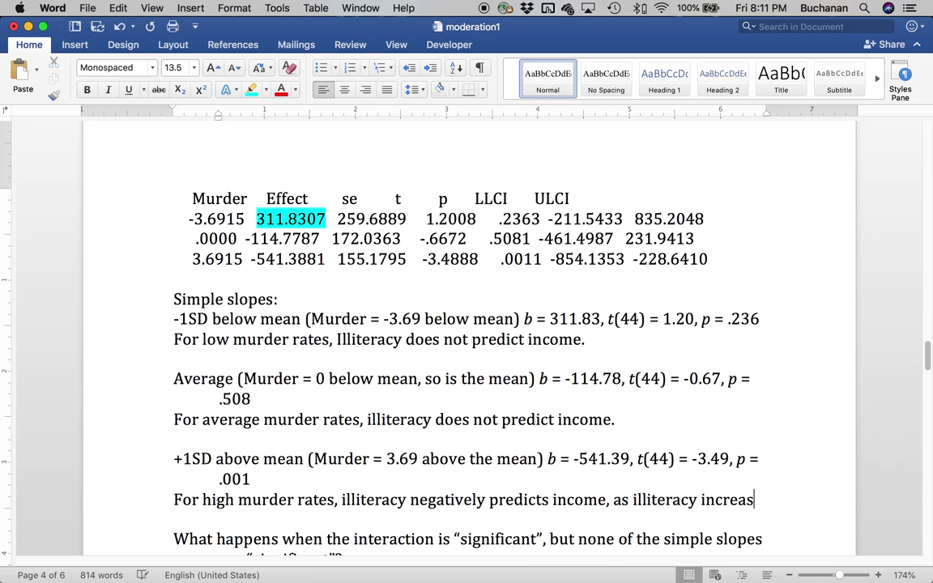
text(es, in)
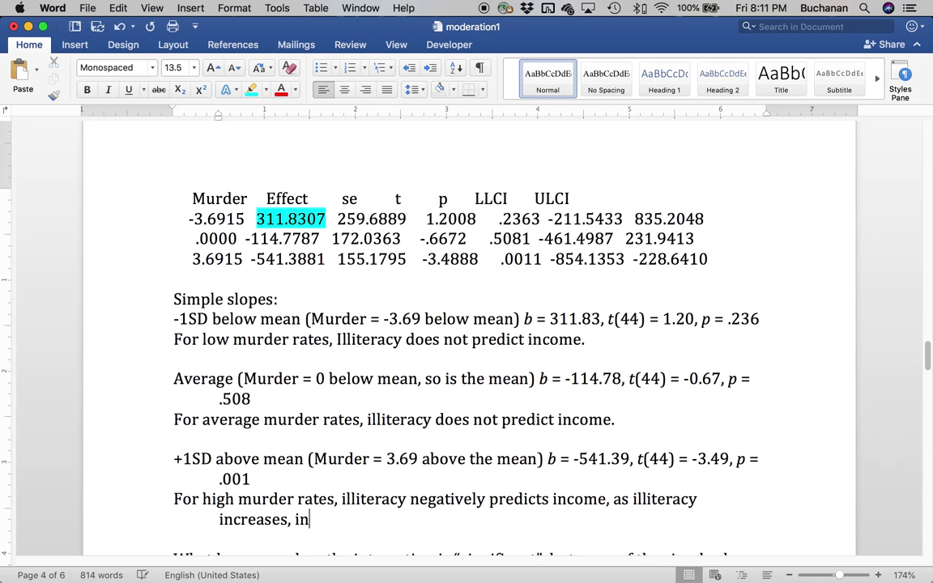
text(come decreases)
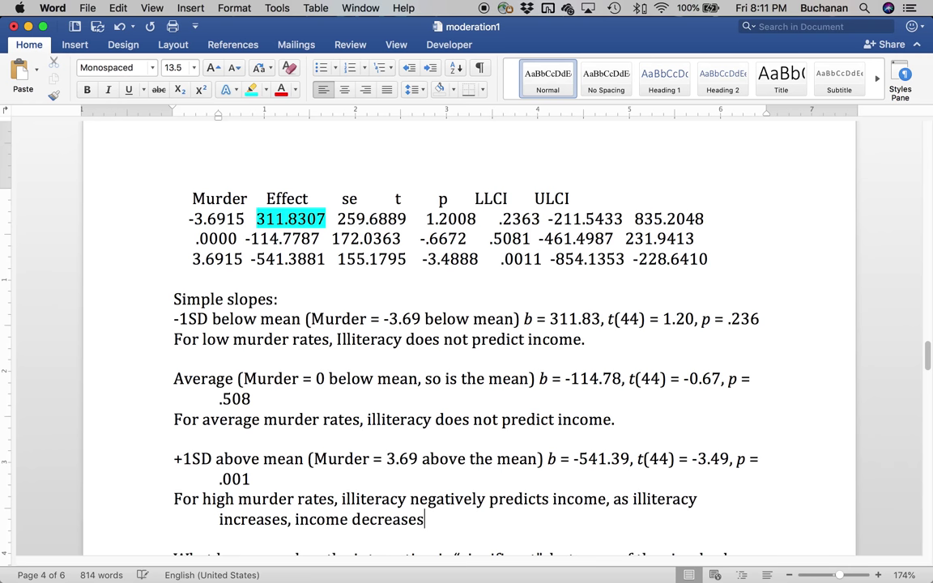
text(.)
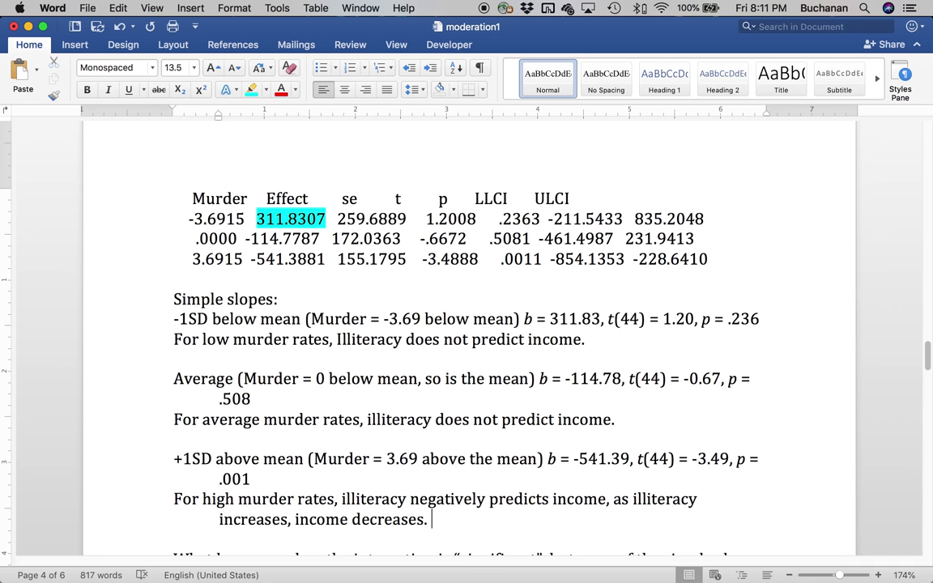
key(super+s)
Switch to the SPSS output viewer and examine the Johnson-Neyman region and conditional effects table in the Matrix text output
scroll(434, 426, down, 3)
scroll(435, 430, down, 1)
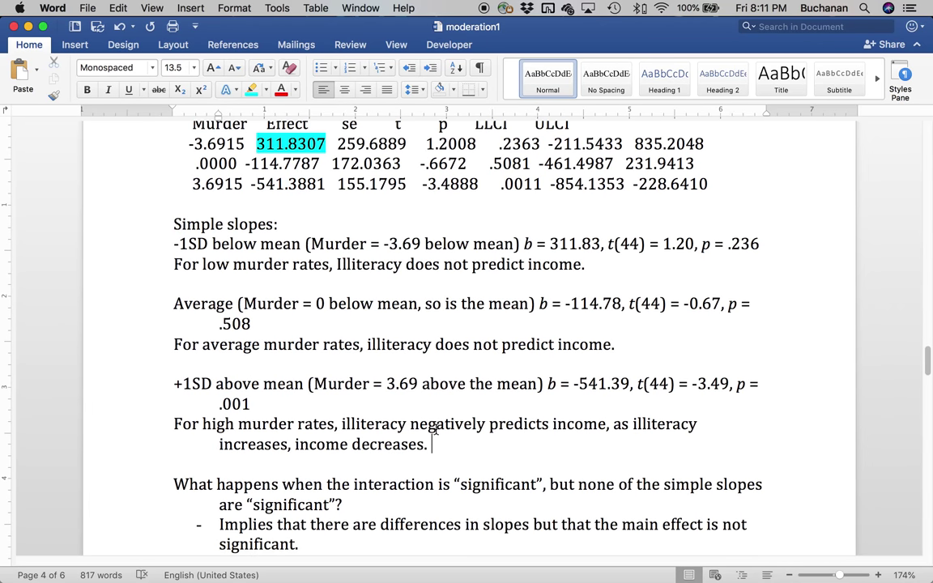
scroll(436, 430, up, 1)
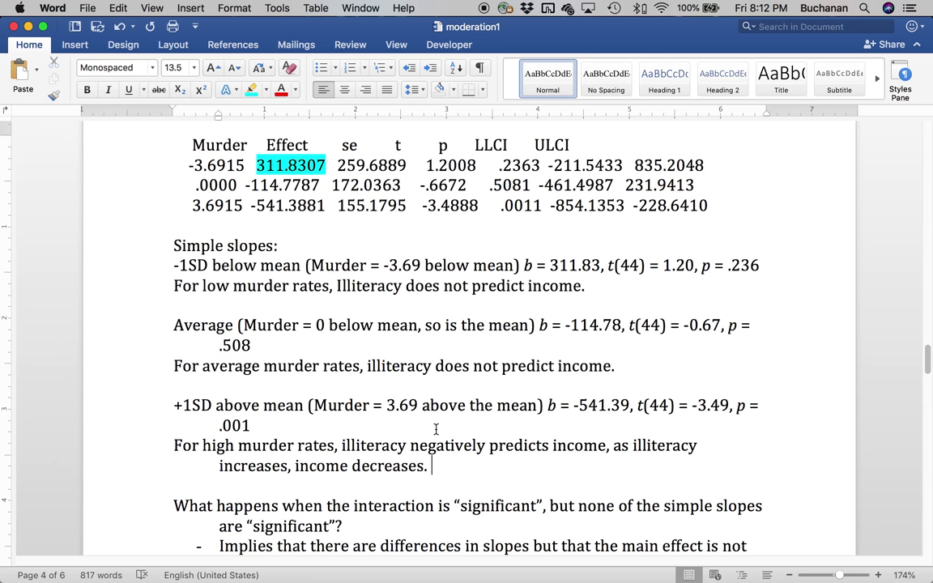
scroll(436, 429, down, 5)
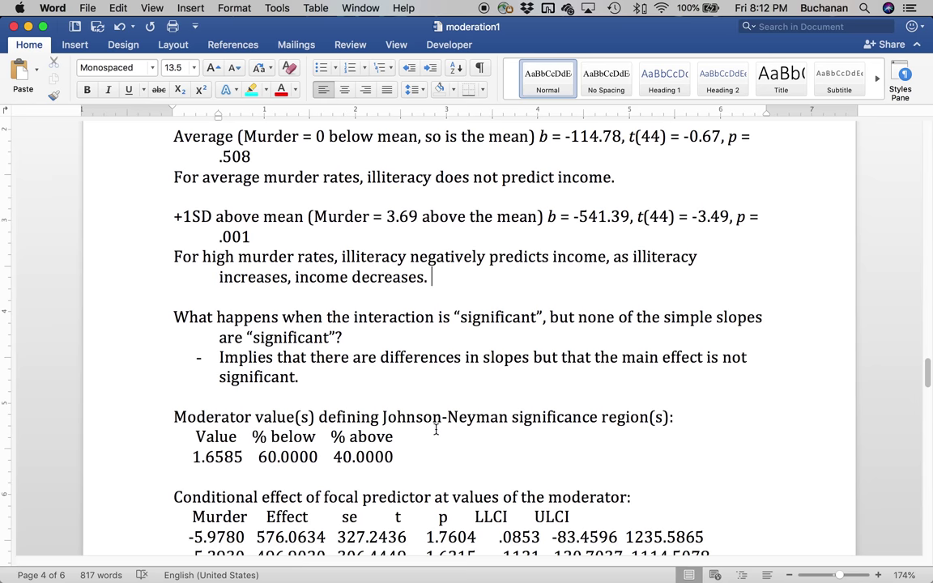
scroll(436, 429, down, 6)
key(ctrl+Up)
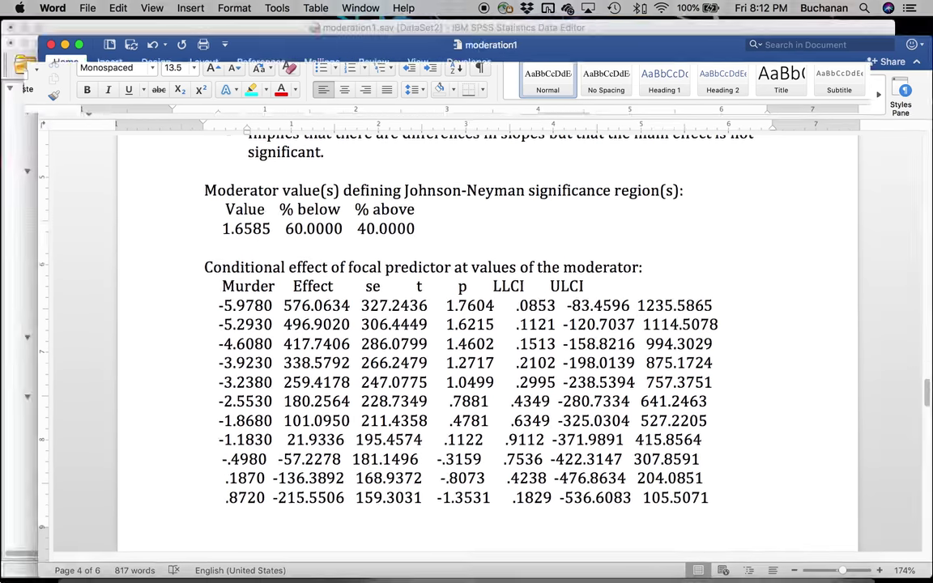
click(143, 352)
scroll(101, 401, down, 3)
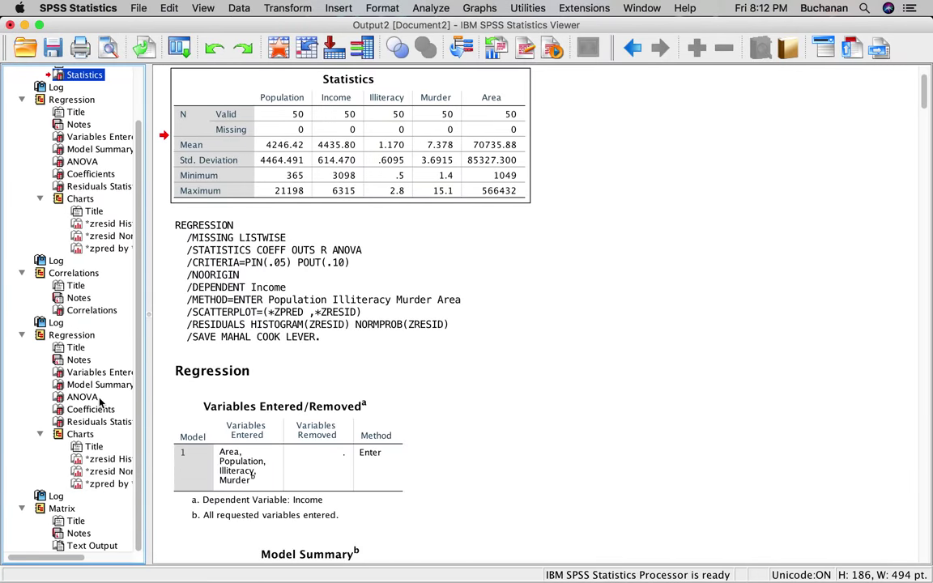
click(96, 545)
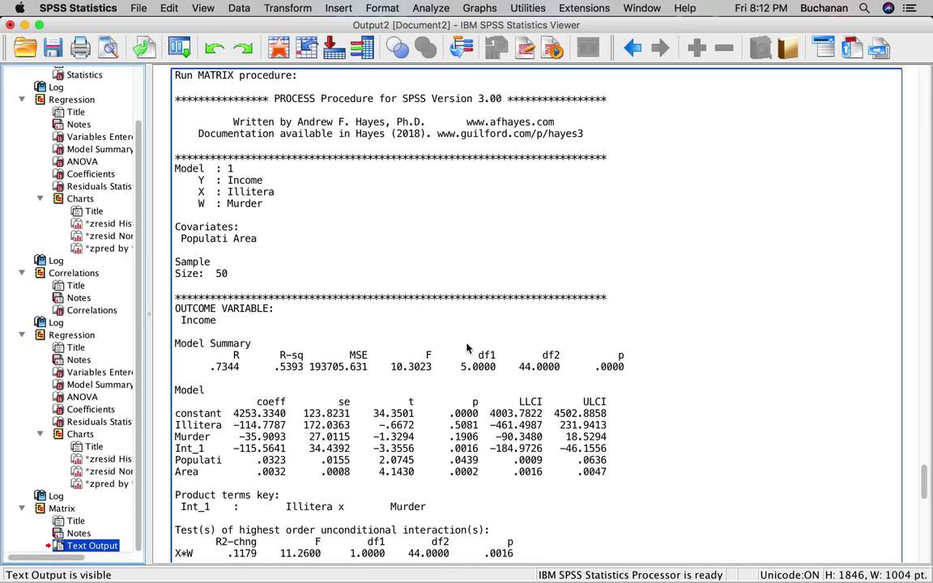
scroll(467, 348, down, 10)
scroll(467, 348, down, 10)
scroll(466, 349, up, 8)
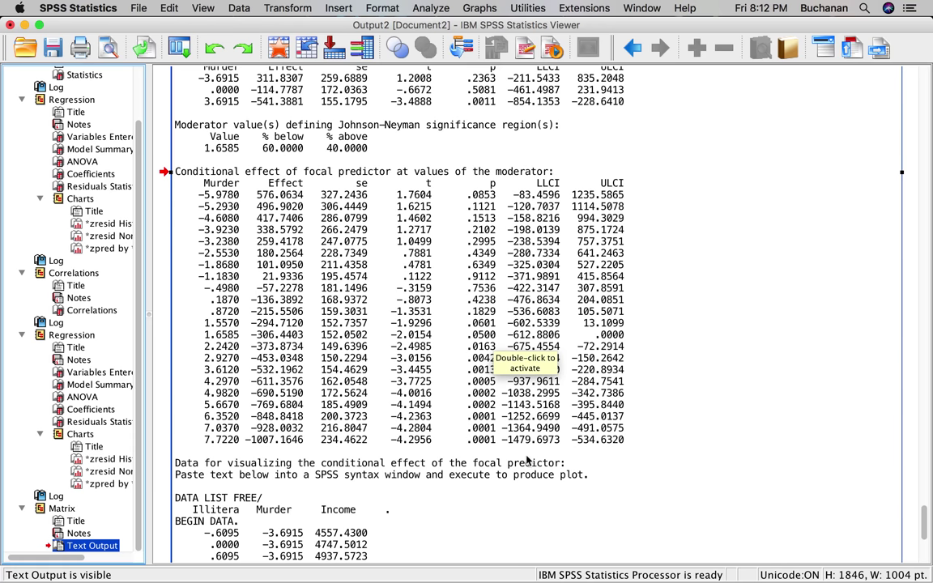
Return to the Word document and highlight the 1.6585 murder row of the conditional effects table in turquoise
mouse_move(559, 551)
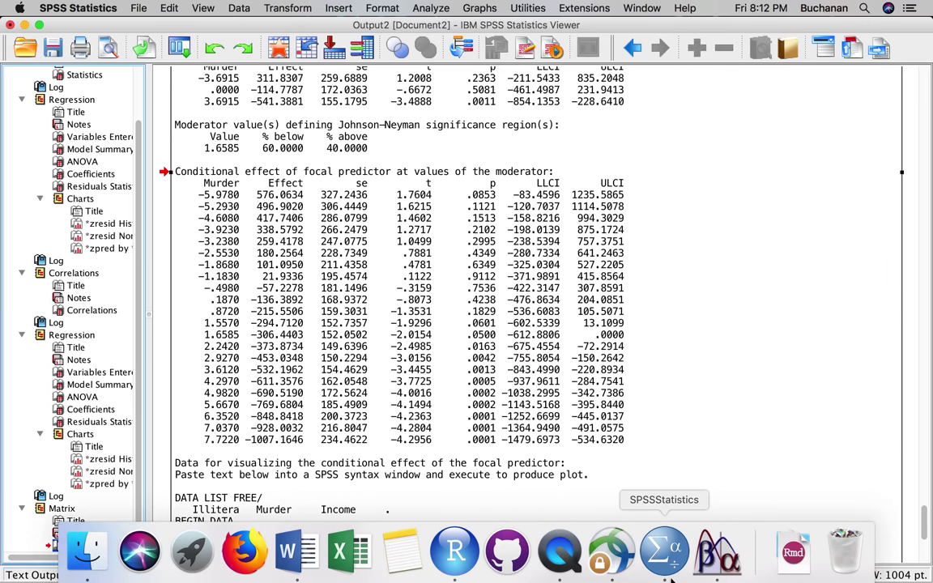
click(312, 567)
scroll(369, 284, down, 2)
scroll(381, 306, down, 10)
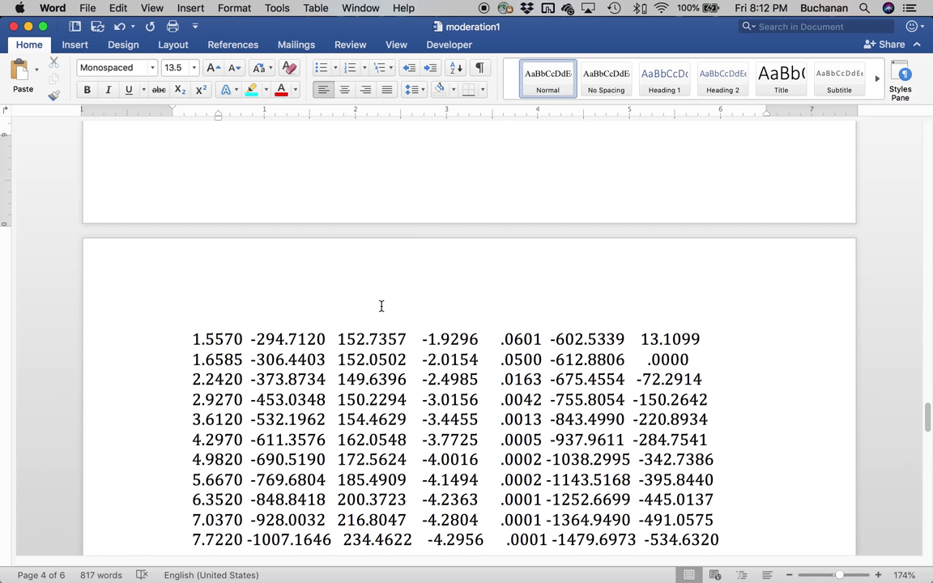
drag(190, 280, 703, 281)
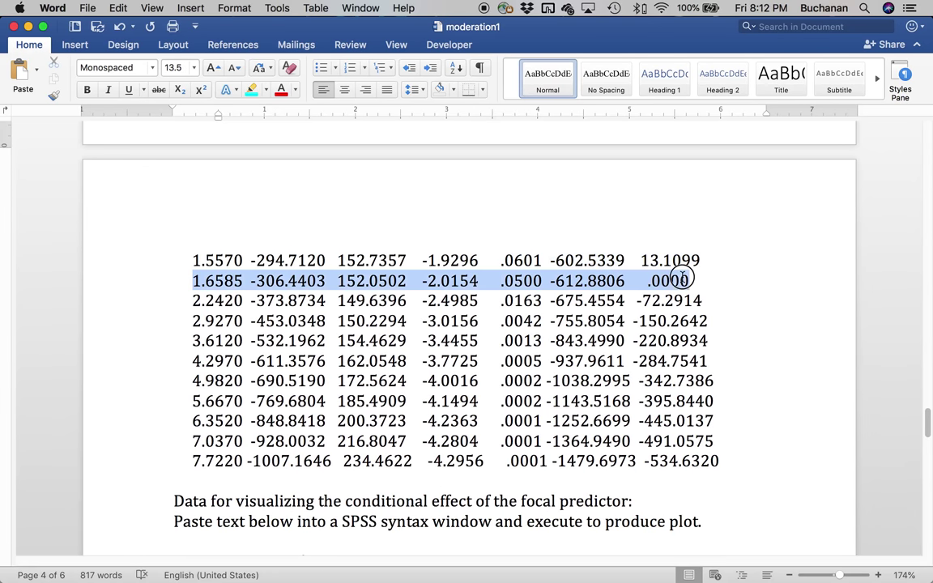
click(251, 90)
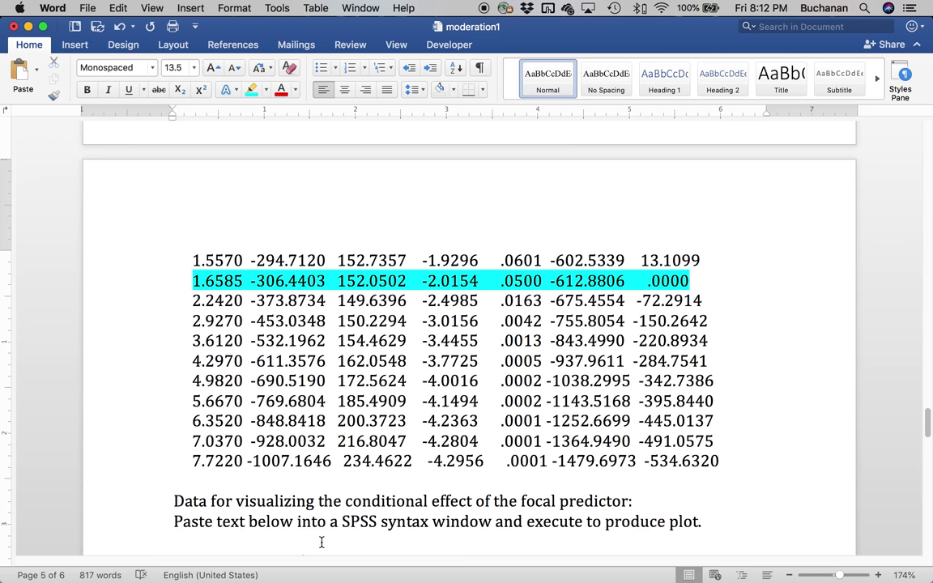
Highlight the conditional effects rows from murder value 2.2420 through 7.7220 in turquoise
click(192, 299)
drag(192, 300, 721, 459)
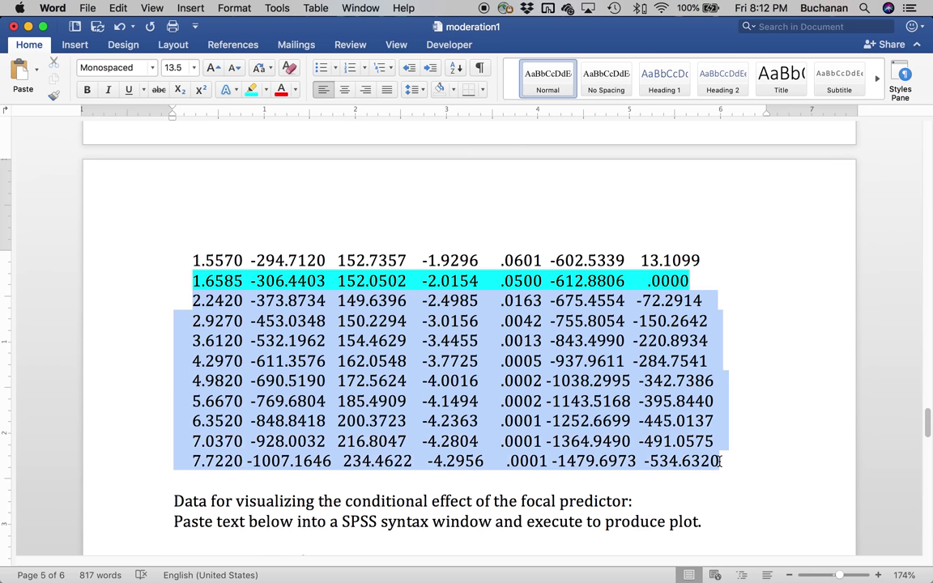
click(251, 89)
click(219, 374)
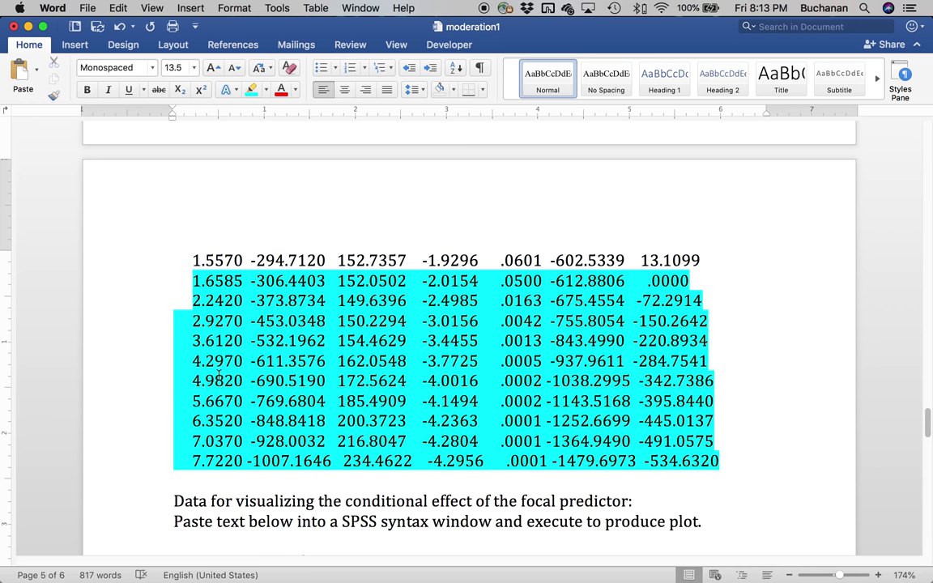
Compare the conditional effects and p values above and below the Johnson-Neyman cutoff with the simple slopes interpretations
scroll(219, 374, up, 5)
scroll(219, 375, up, 3)
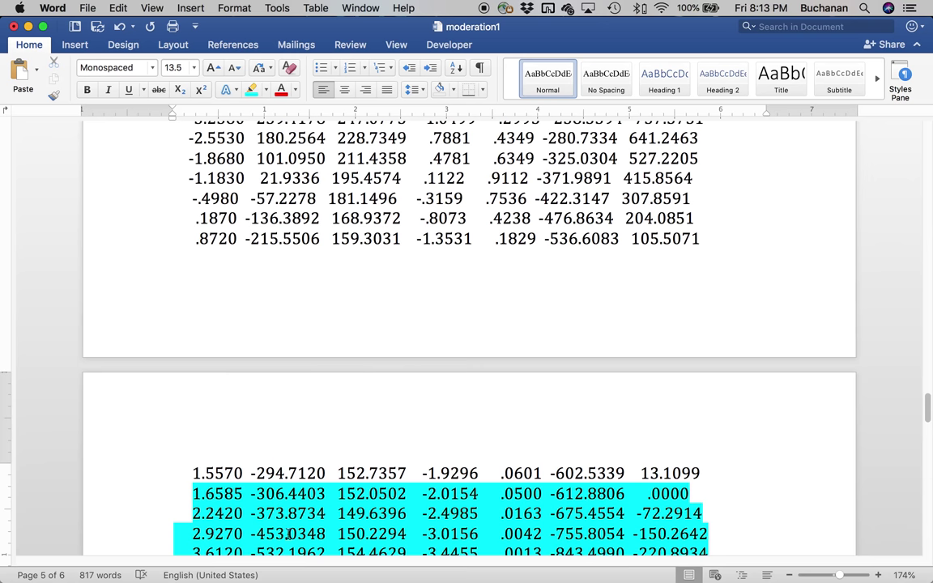
scroll(324, 147, up, 2)
scroll(328, 147, up, 2)
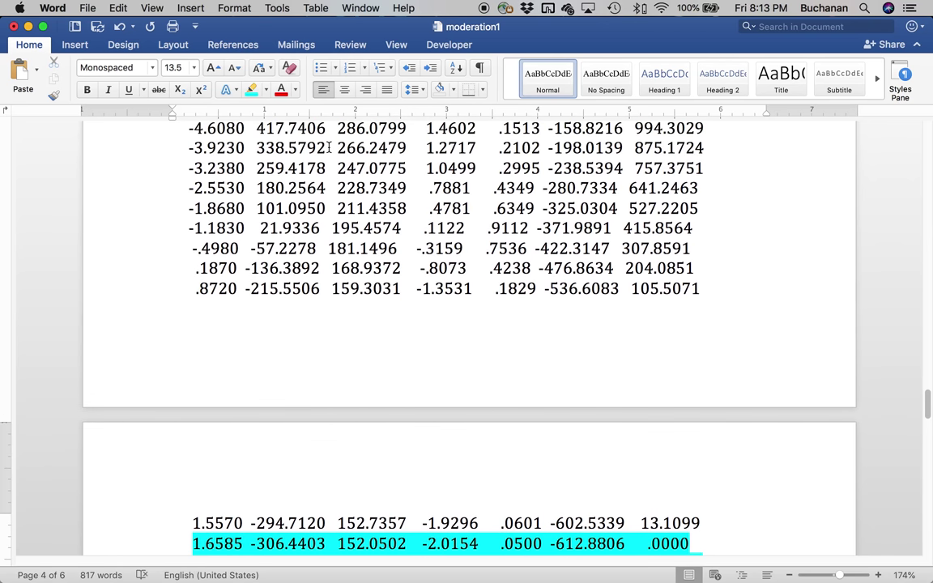
scroll(329, 147, down, 5)
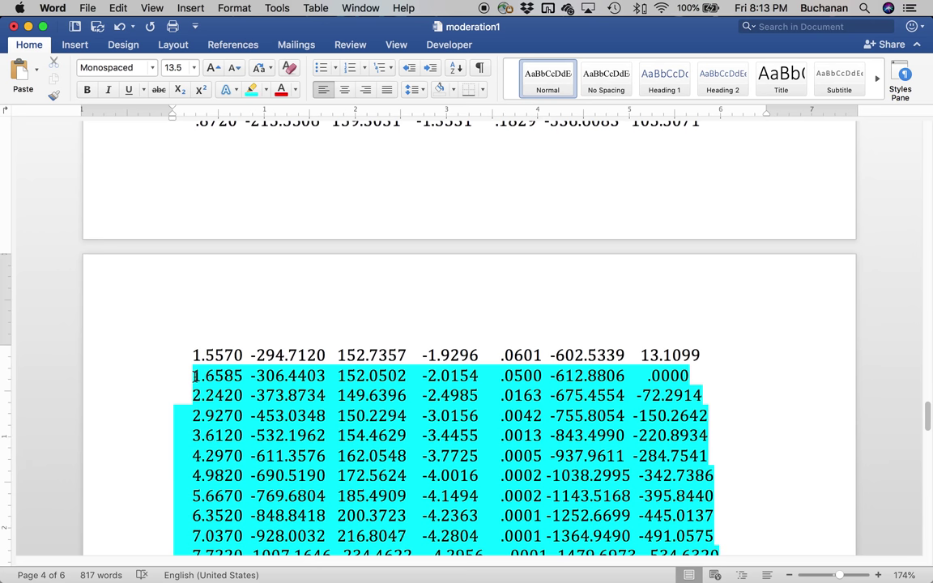
scroll(195, 324, up, 5)
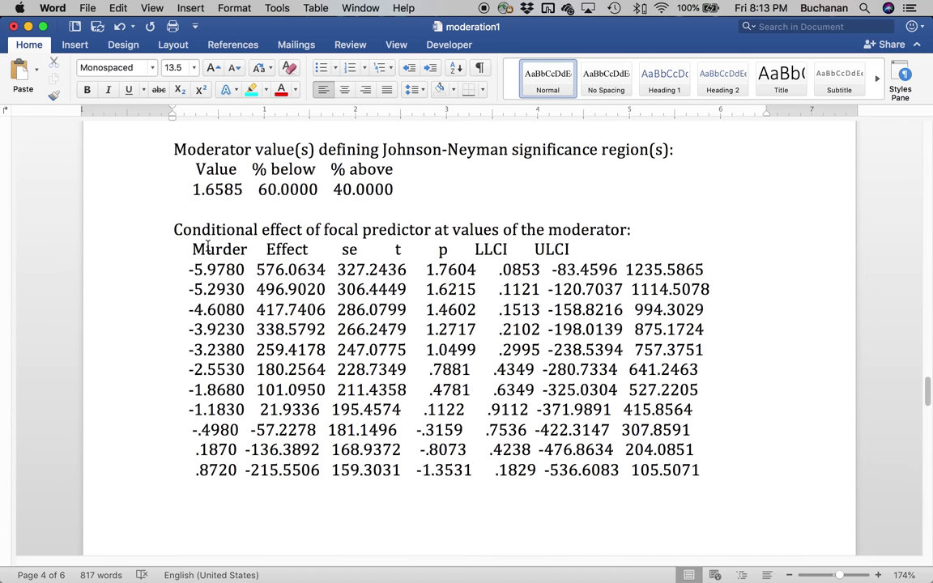
scroll(207, 259, down, 5)
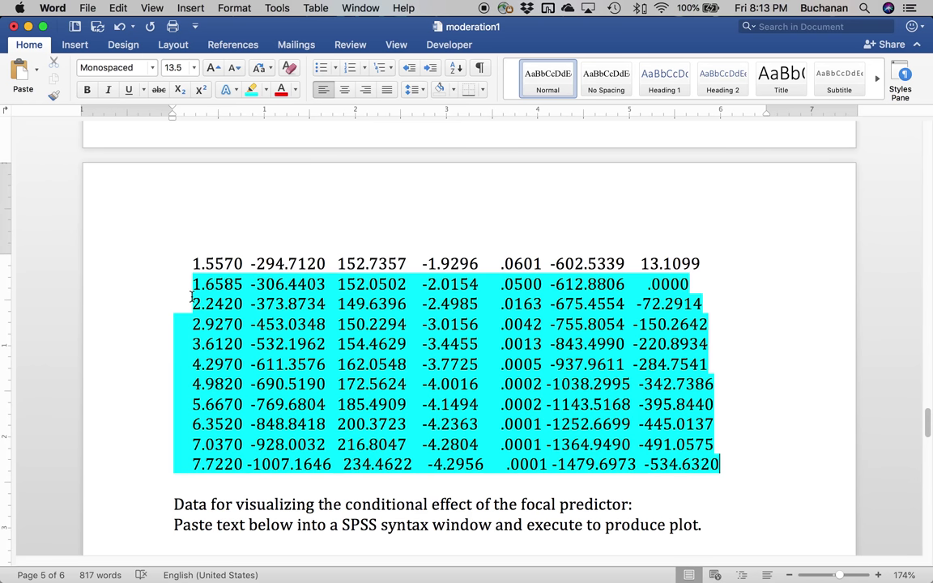
scroll(191, 296, up, 10)
scroll(192, 278, up, 7)
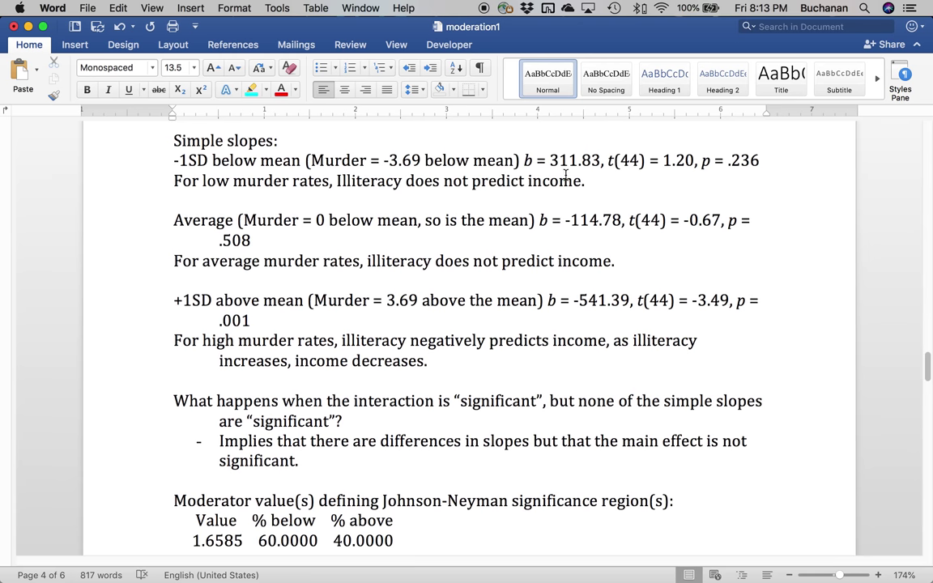
scroll(533, 306, down, 3)
scroll(533, 306, down, 9)
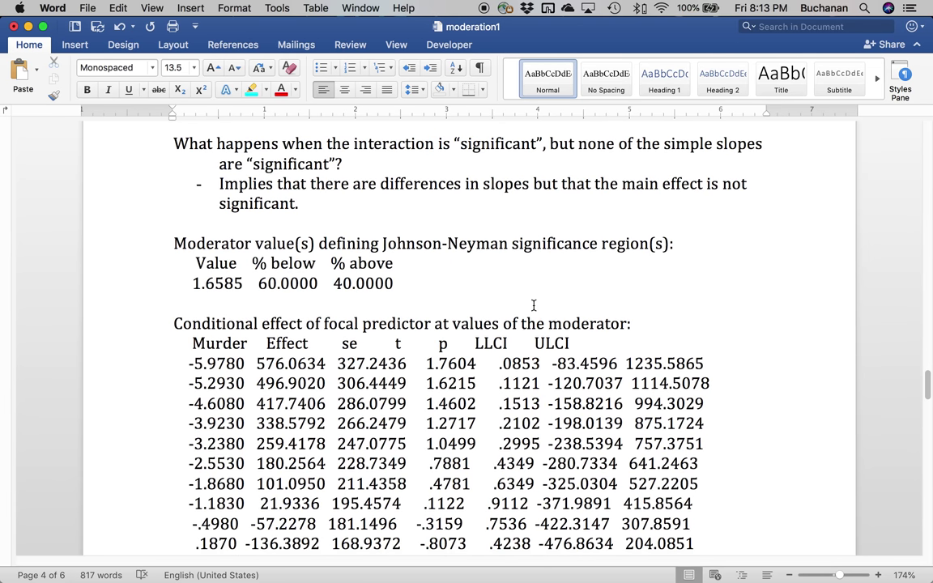
scroll(534, 306, up, 1)
scroll(534, 306, down, 6)
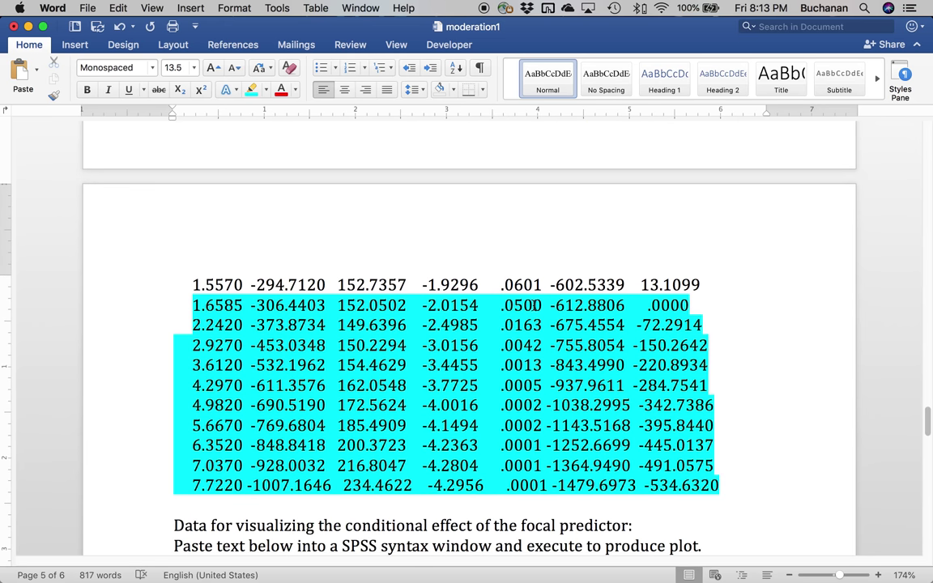
scroll(533, 306, up, 5)
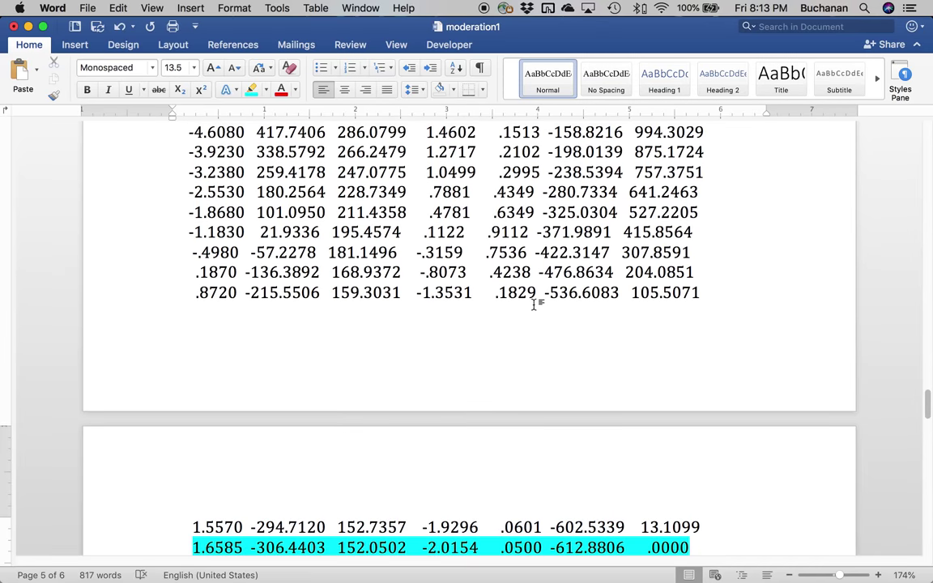
scroll(533, 305, down, 2)
scroll(534, 305, down, 1)
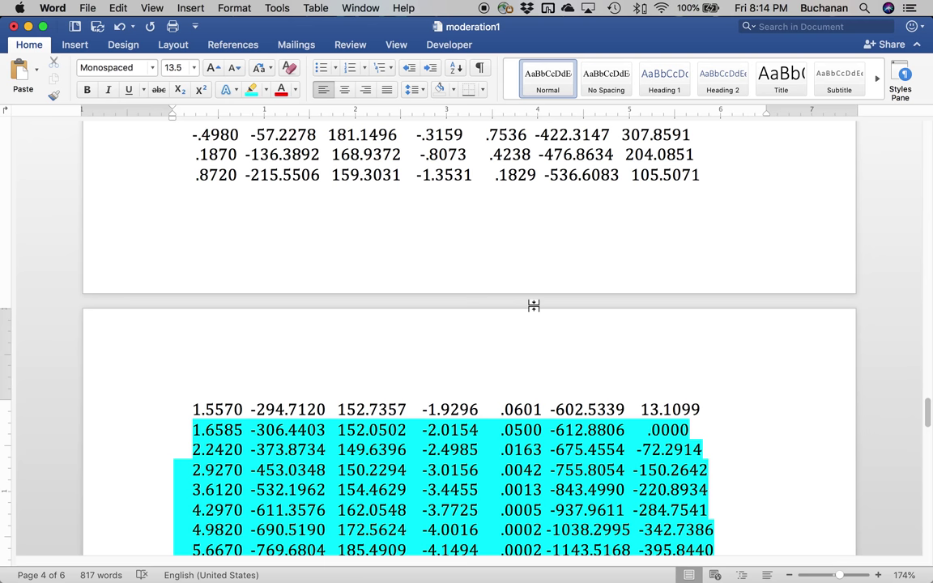
Copy the plotting syntax from "DATA LIST FREE/" through "Illitera WITH Income BY Murder ." to the clipboard
scroll(534, 305, down, 10)
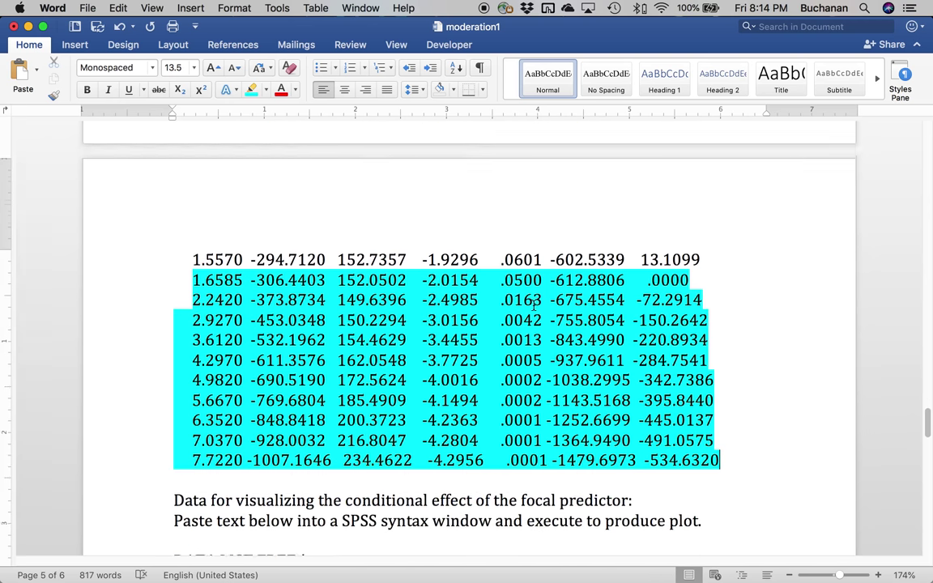
scroll(534, 306, down, 9)
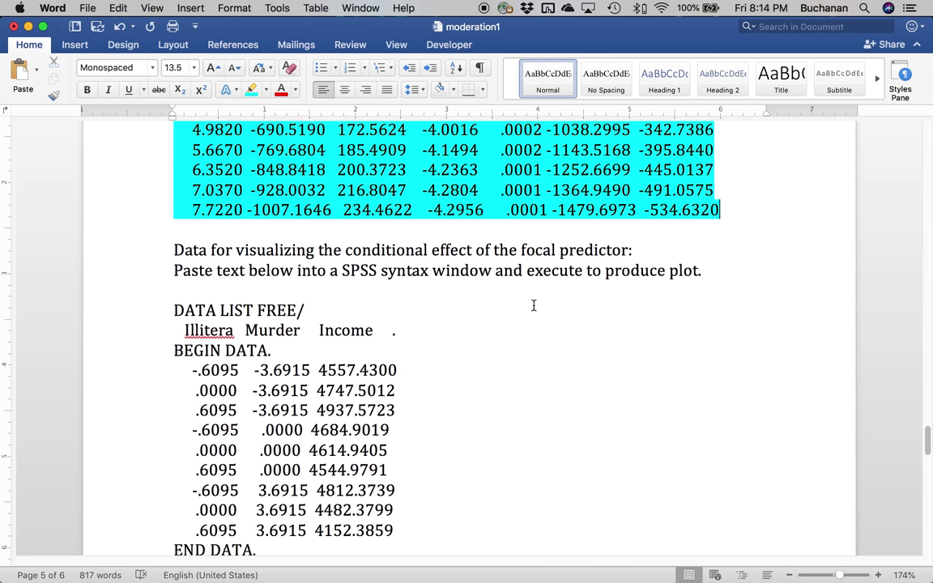
scroll(533, 305, down, 2)
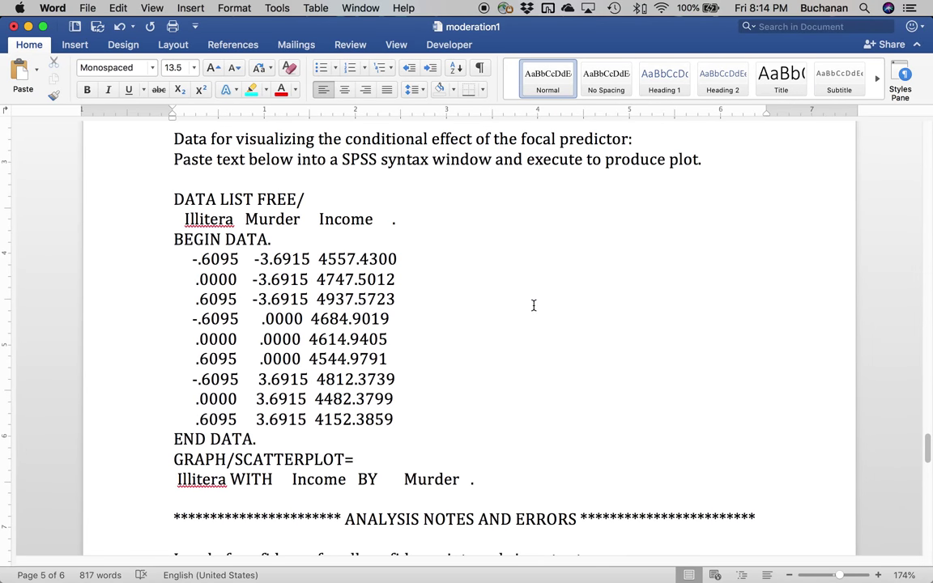
scroll(534, 306, down, 3)
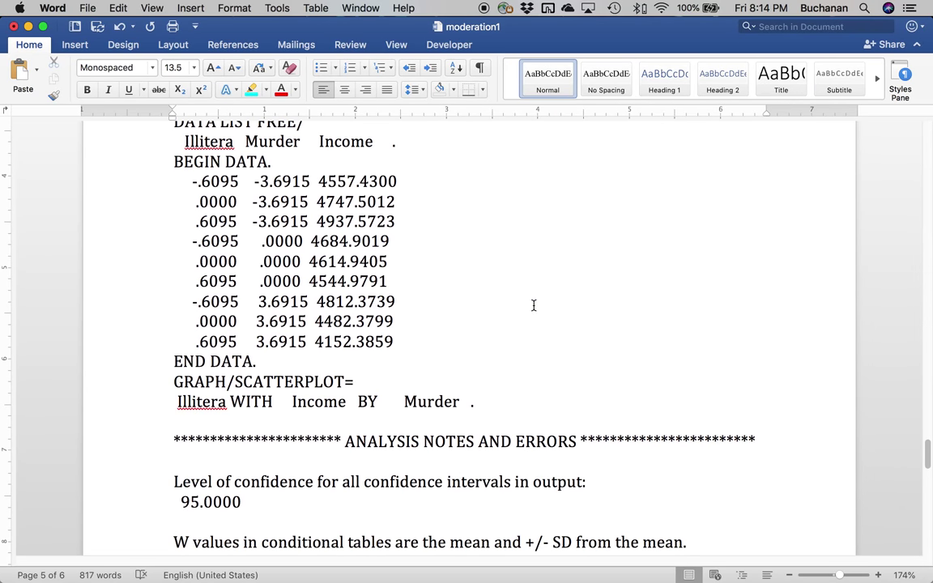
scroll(534, 305, up, 1)
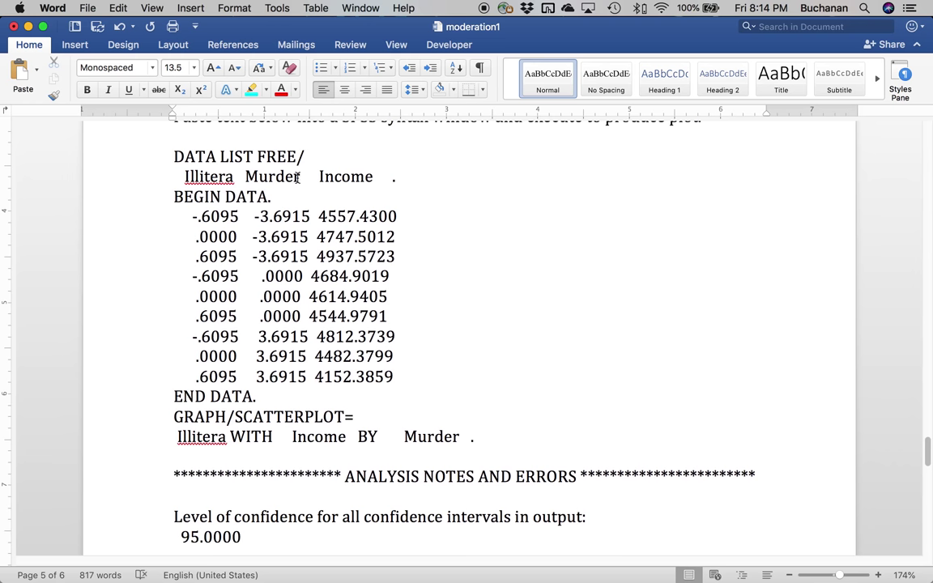
click(172, 156)
drag(172, 156, 492, 433)
key(super+c)
scroll(492, 437, up, 1)
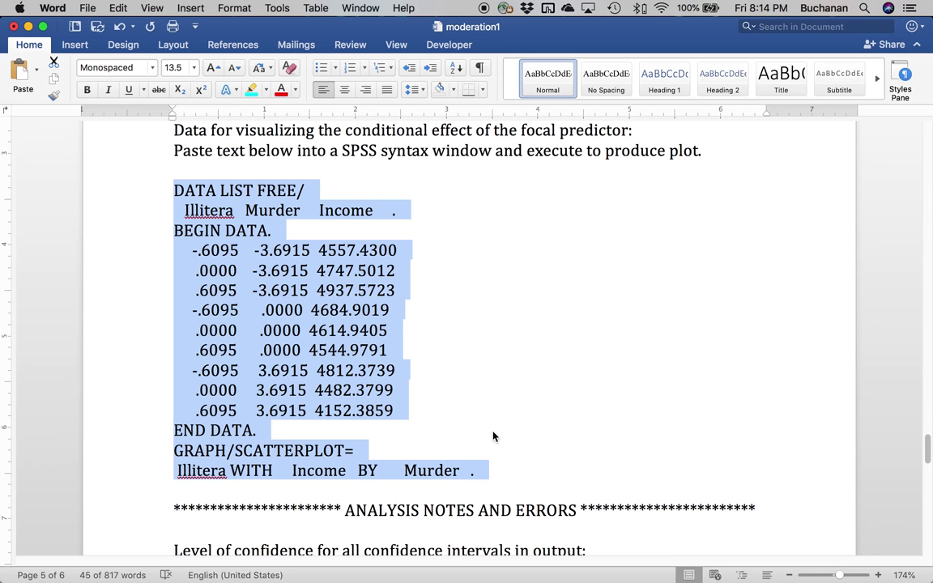
scroll(493, 437, down, 5)
mouse_move(454, 550)
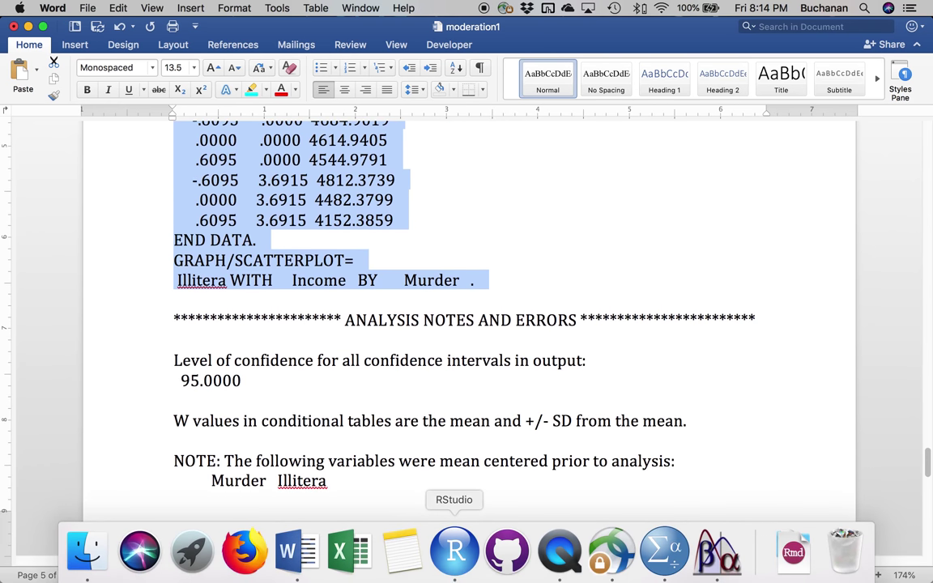
Switch to SPSS Statistics and paste the copied plotting syntax into a new syntax window
click(664, 551)
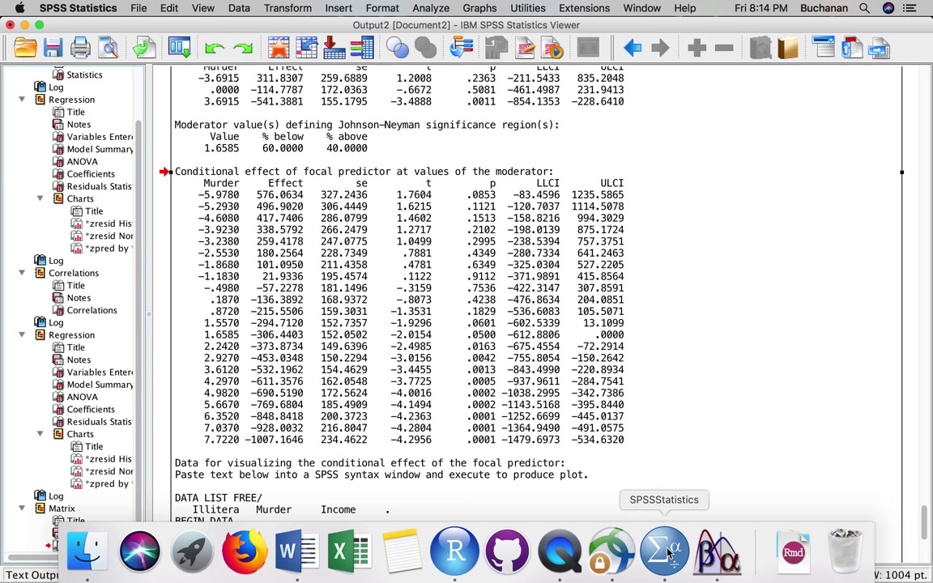
click(135, 8)
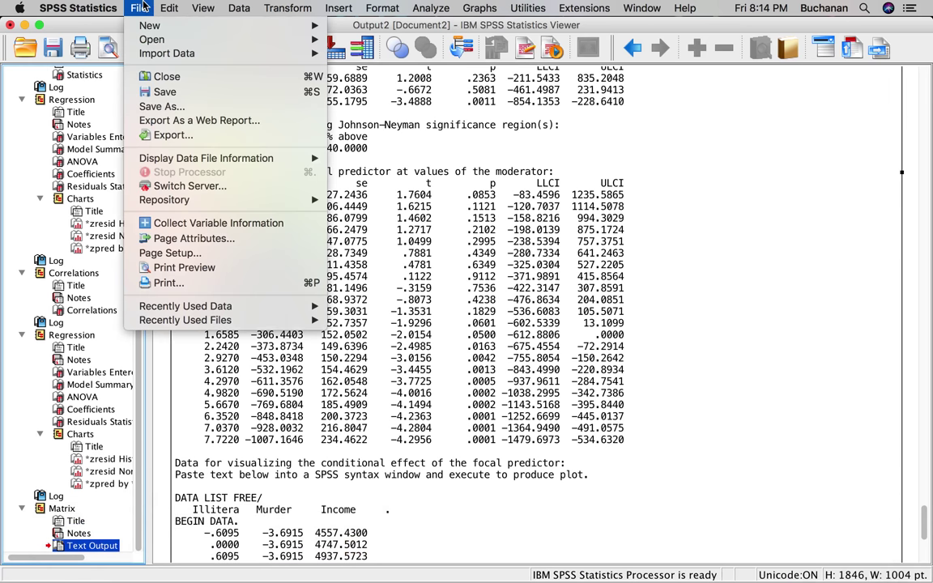
mouse_move(146, 27)
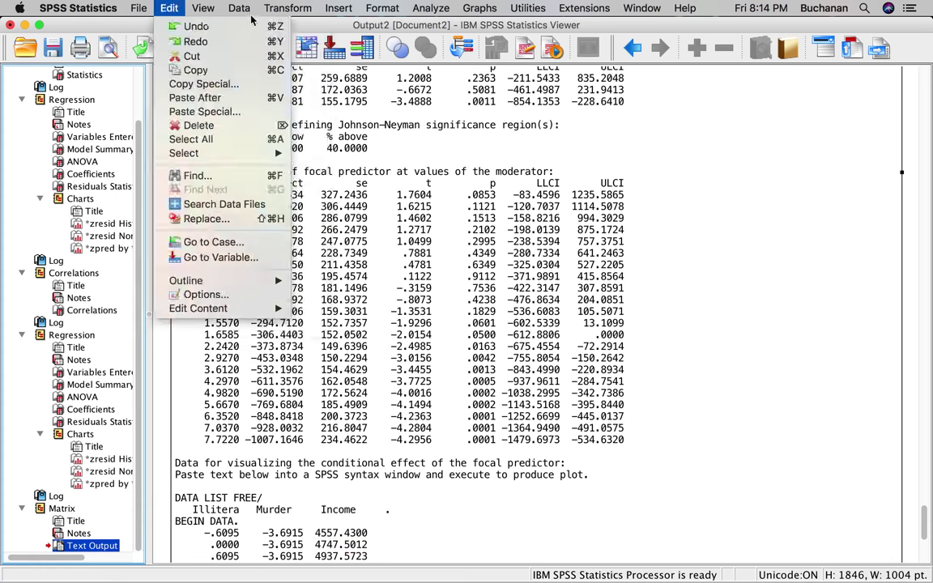
click(373, 46)
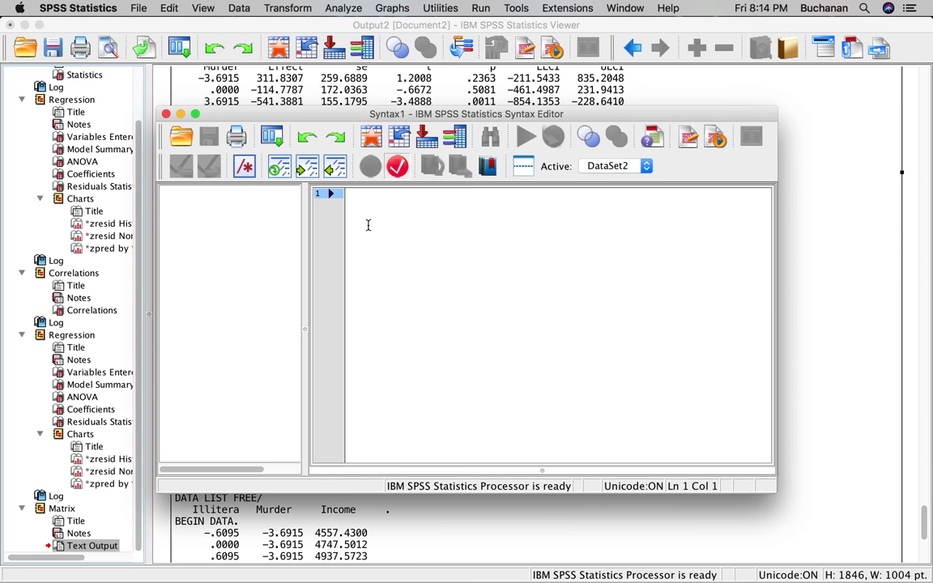
key(super+v)
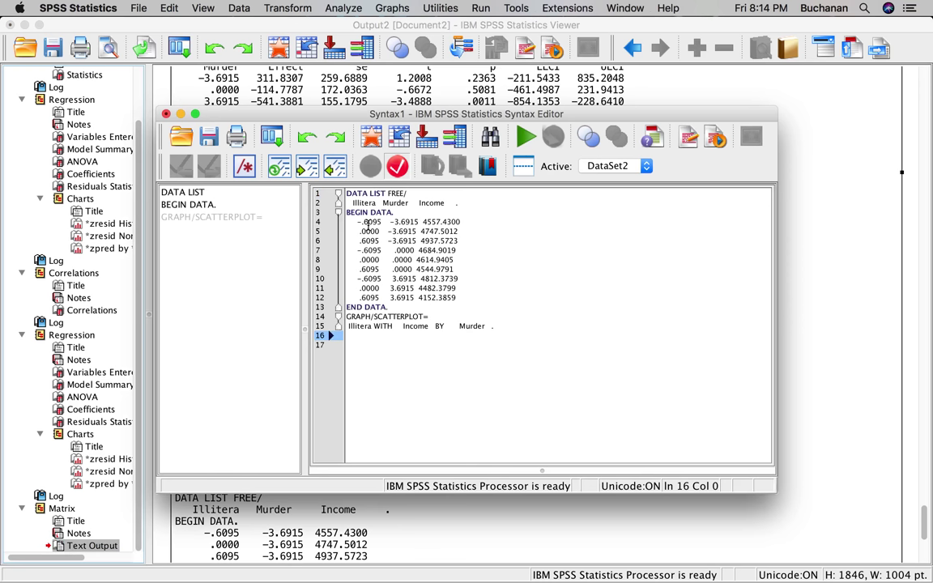
Run all of the pasted syntax and review the generated dataset and the Illitera by Income scatterplot
key(super+a)
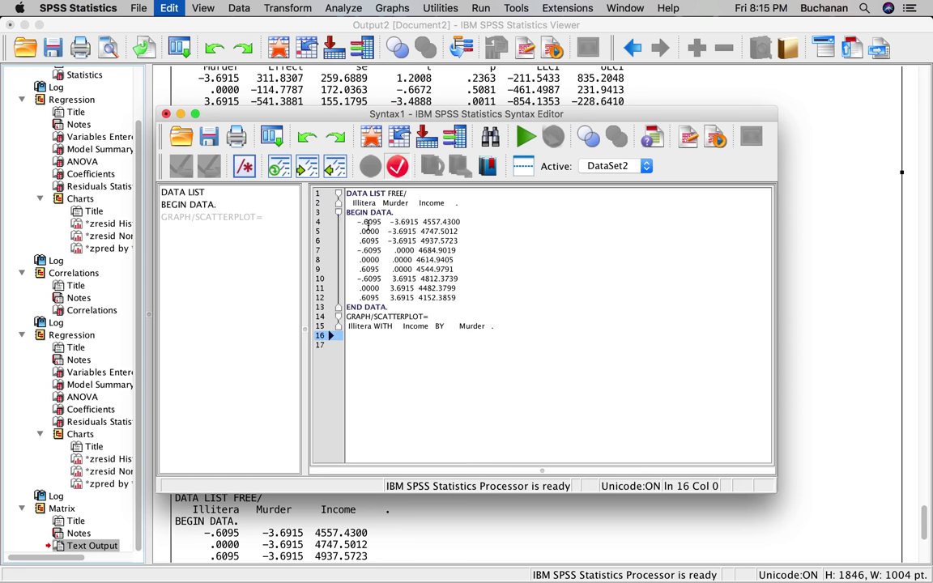
click(526, 138)
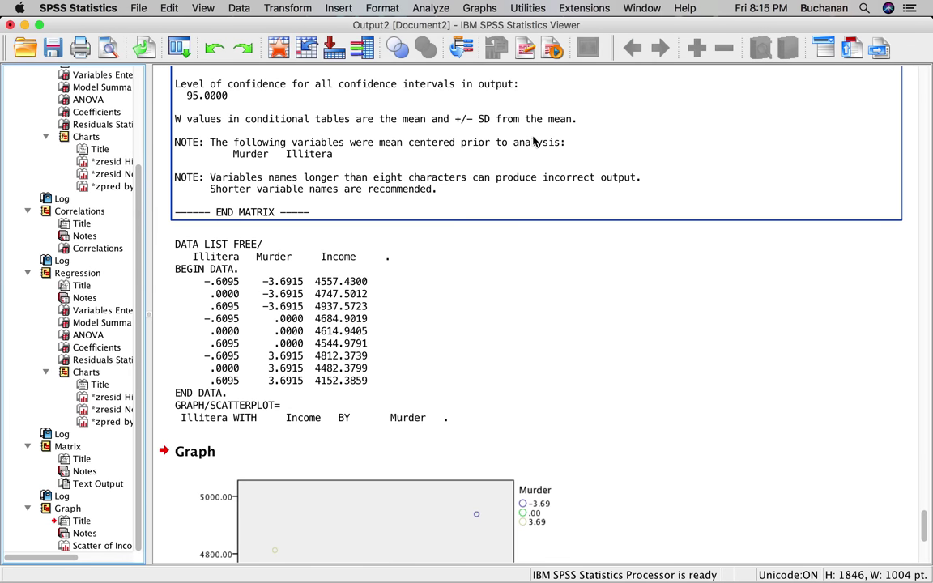
click(275, 48)
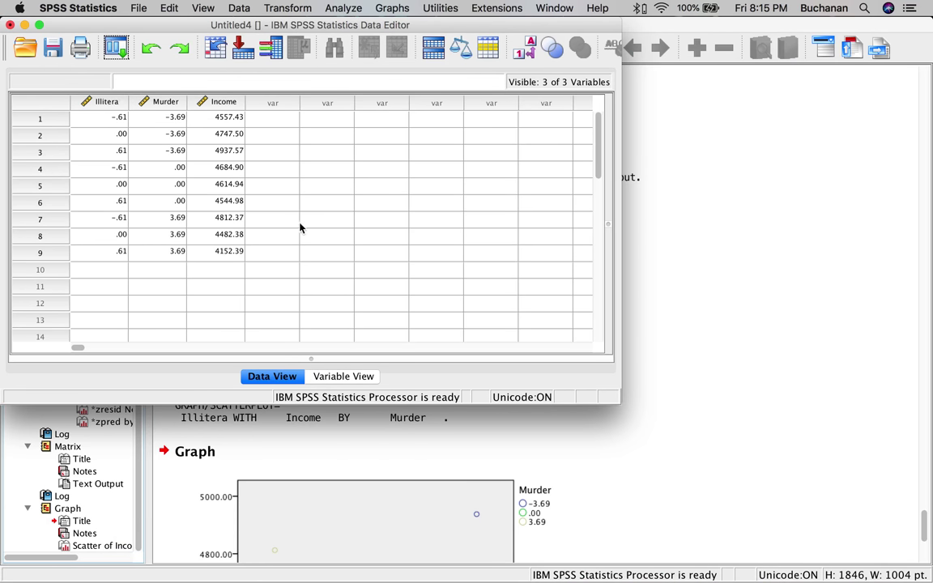
click(654, 488)
scroll(656, 486, down, 5)
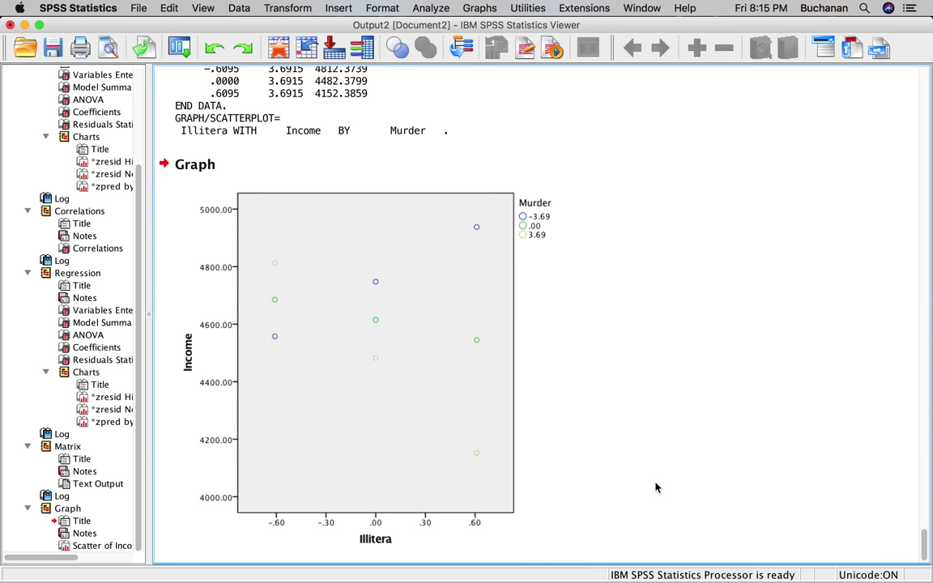
Open the Illitera by Income scatterplot for editing and arrange the Chart Editor and Properties windows side by side
click(494, 379)
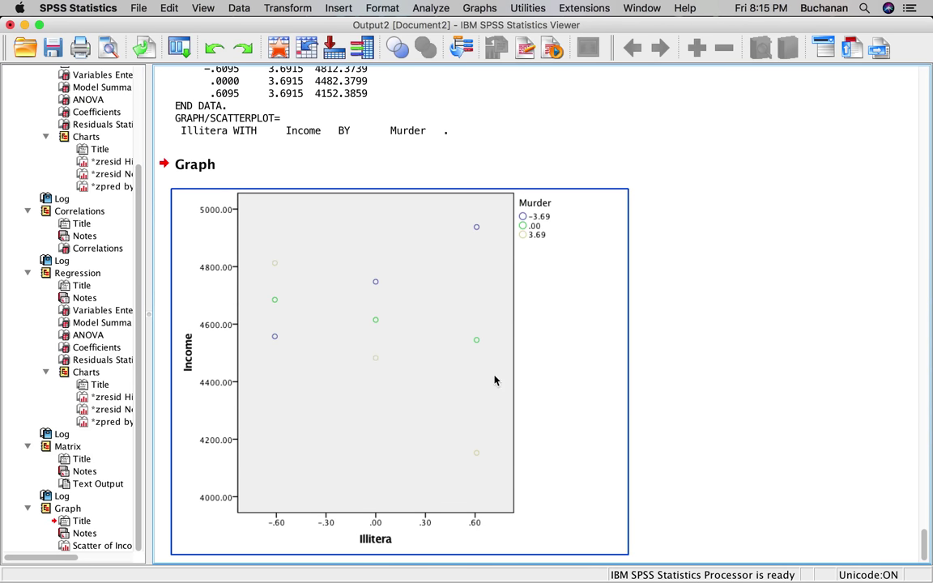
click(357, 257)
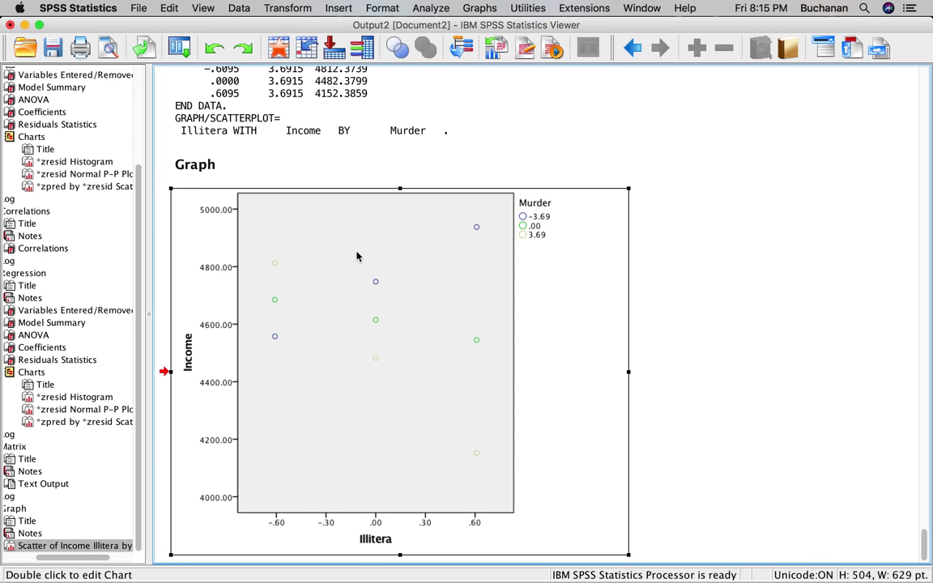
double_click(357, 256)
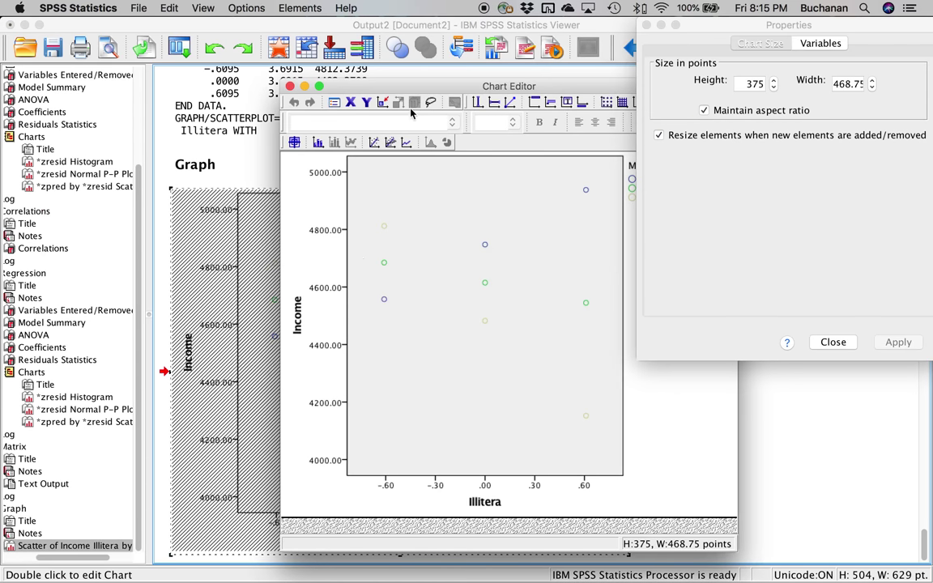
drag(430, 86, 321, 71)
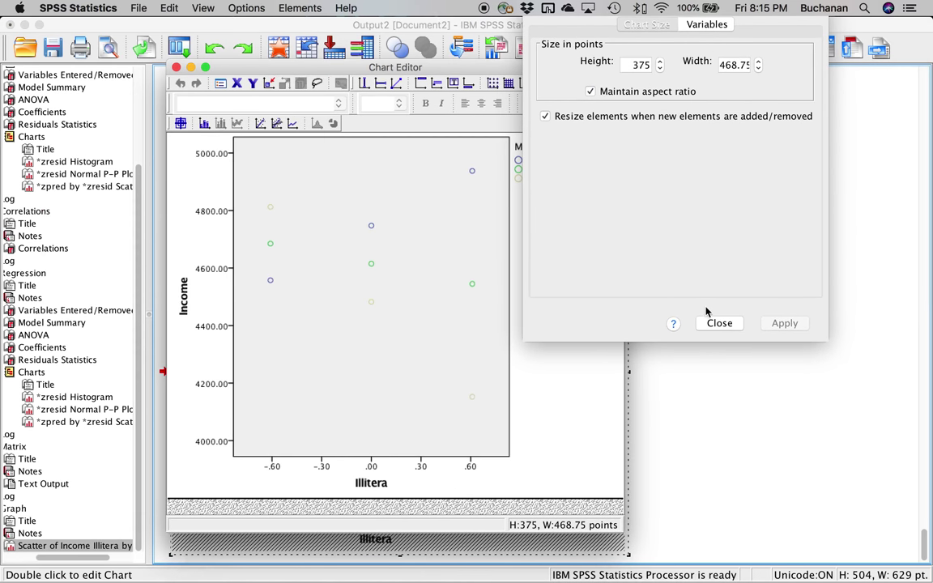
drag(524, 26, 704, 30)
Make the fill of the scatterplot's gray plot area transparent
click(316, 257)
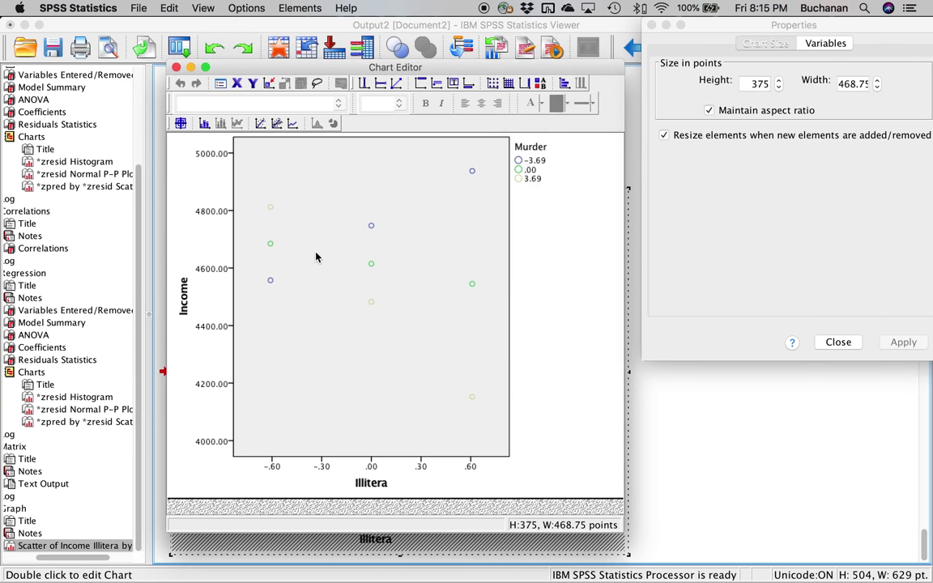
click(316, 257)
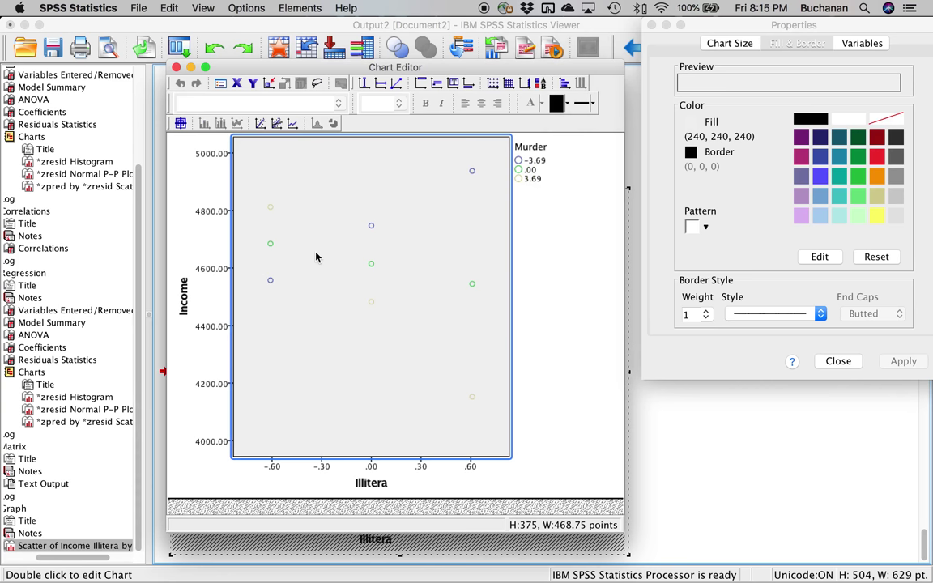
click(883, 125)
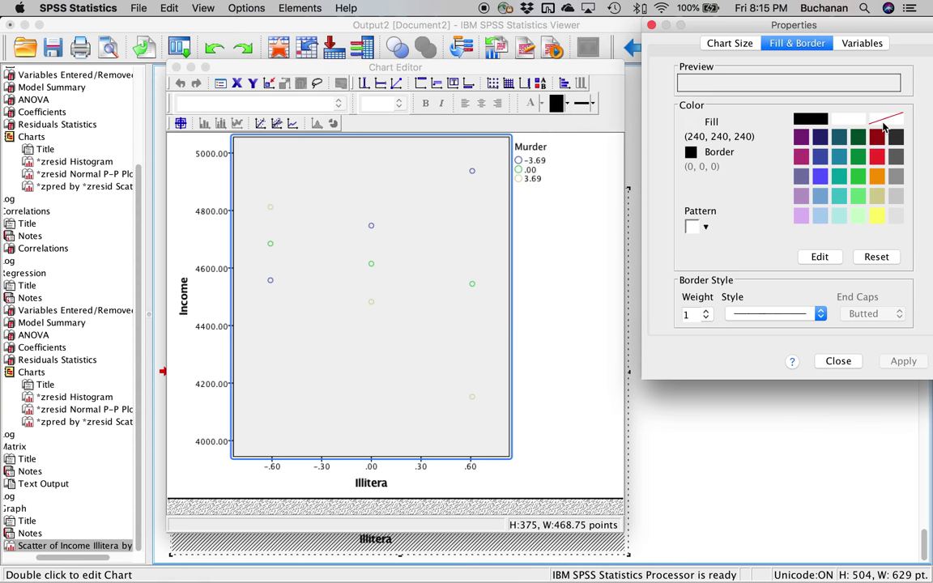
click(884, 124)
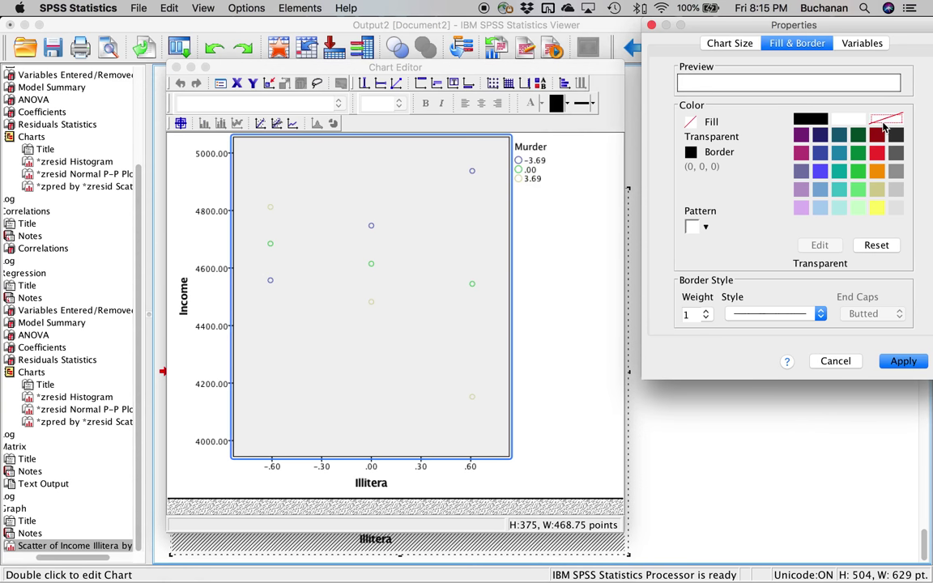
click(901, 361)
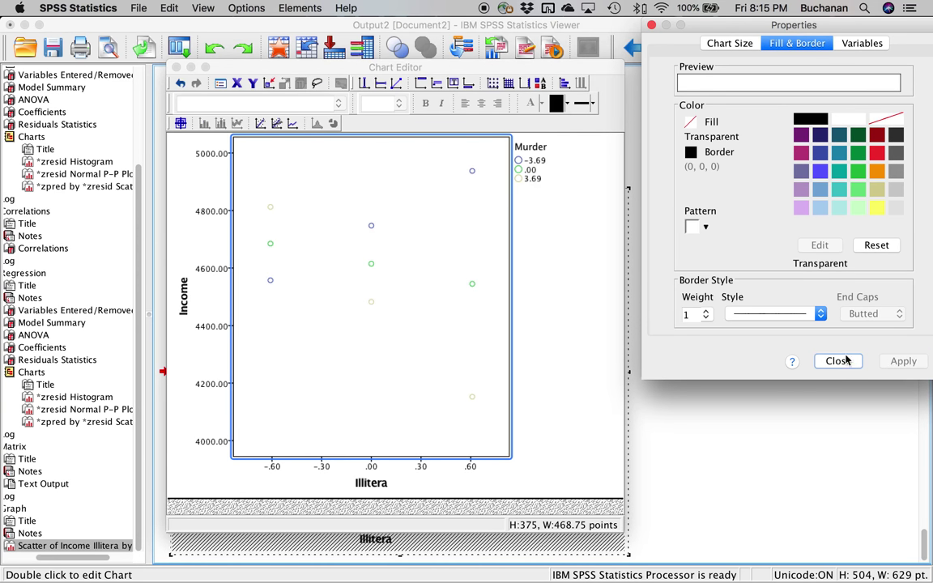
Try to add subgroup fit lines to the scatterplot, with the 3.69 murder markers selected and with the plot area selected
click(270, 210)
click(271, 209)
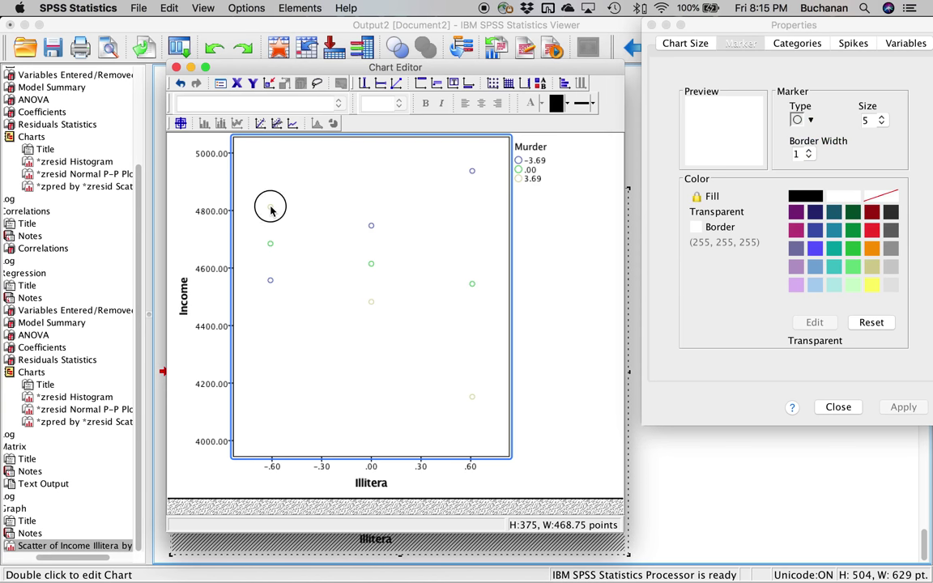
click(271, 209)
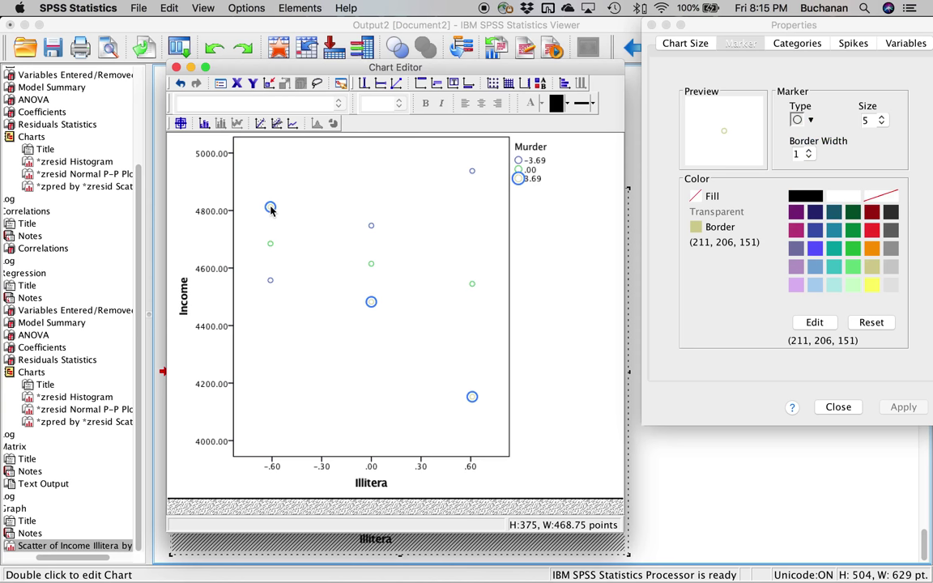
click(277, 125)
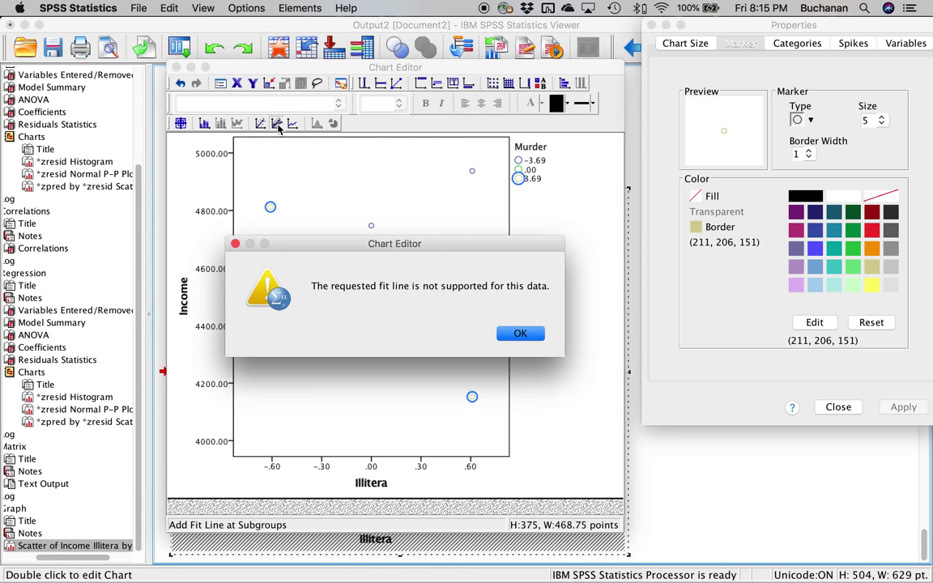
click(520, 334)
click(427, 338)
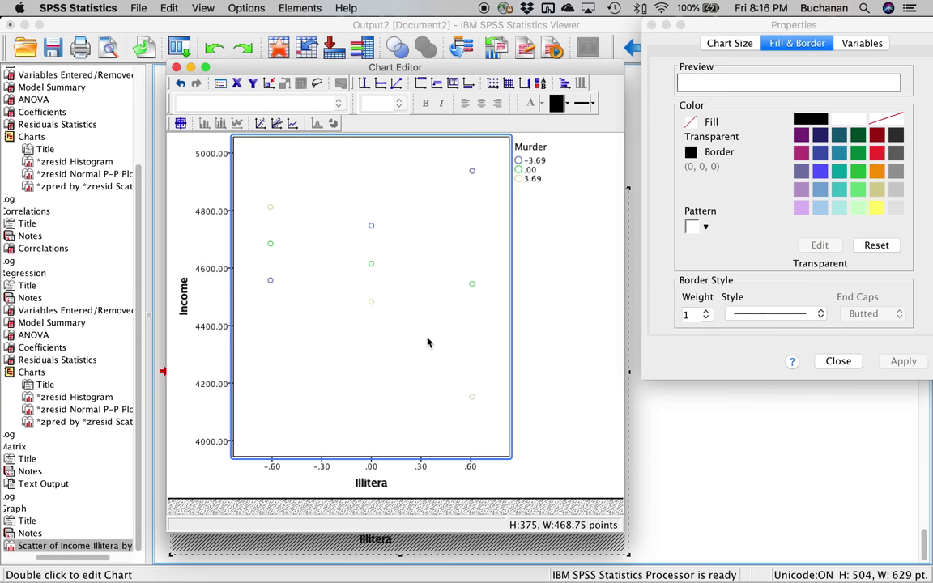
click(277, 123)
click(536, 339)
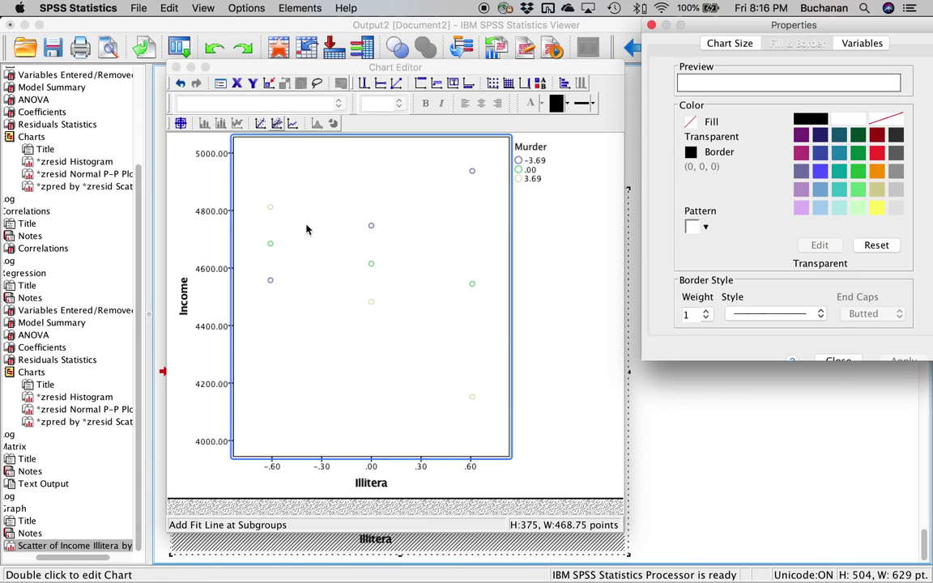
click(272, 209)
click(272, 208)
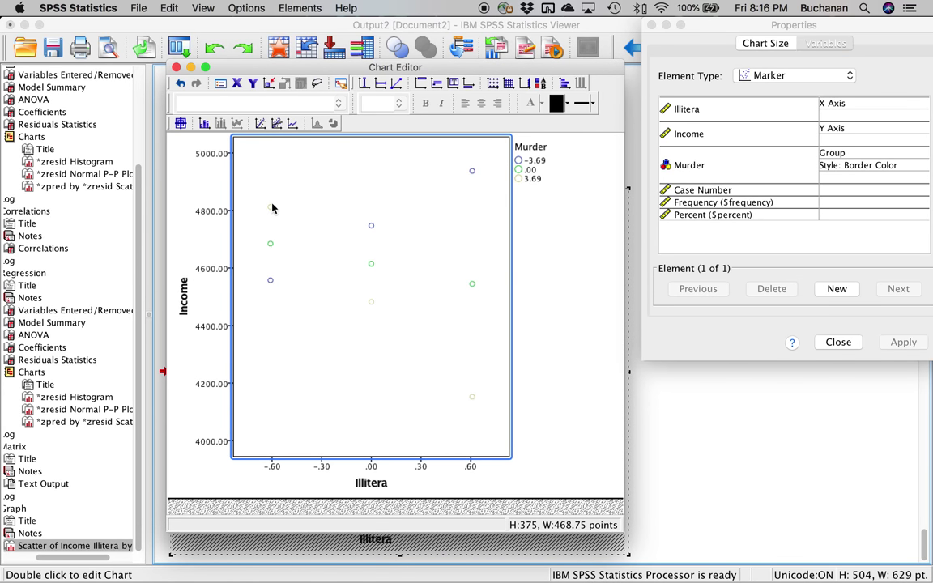
click(270, 208)
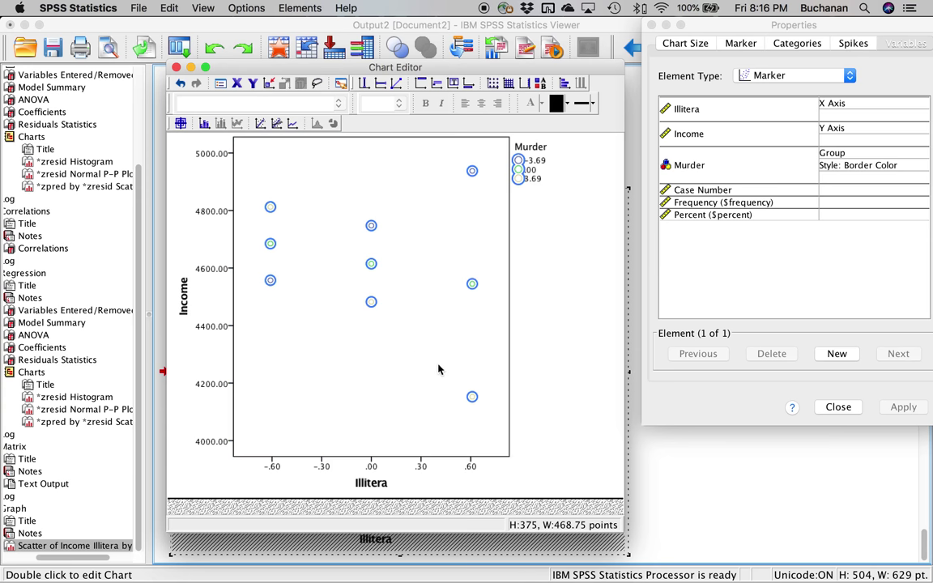
click(472, 397)
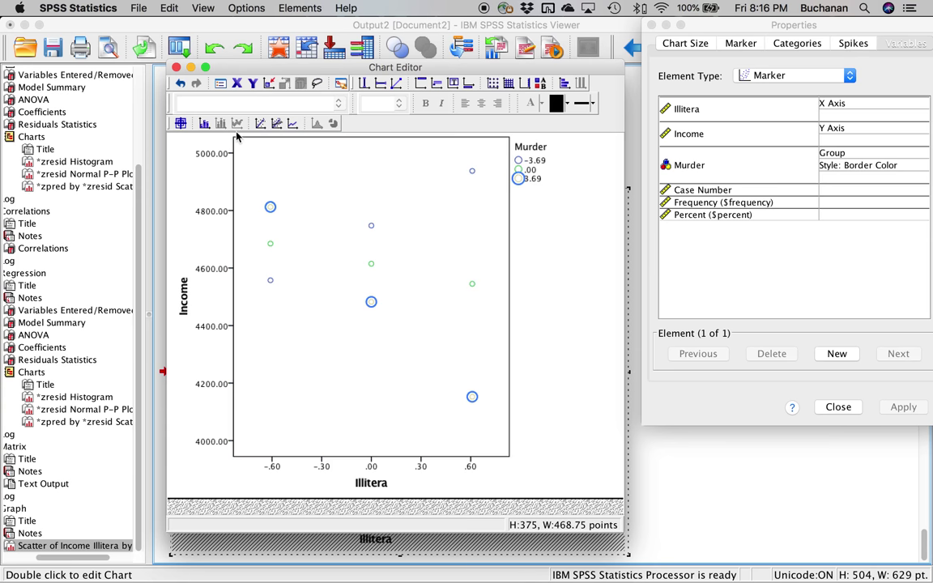
click(362, 185)
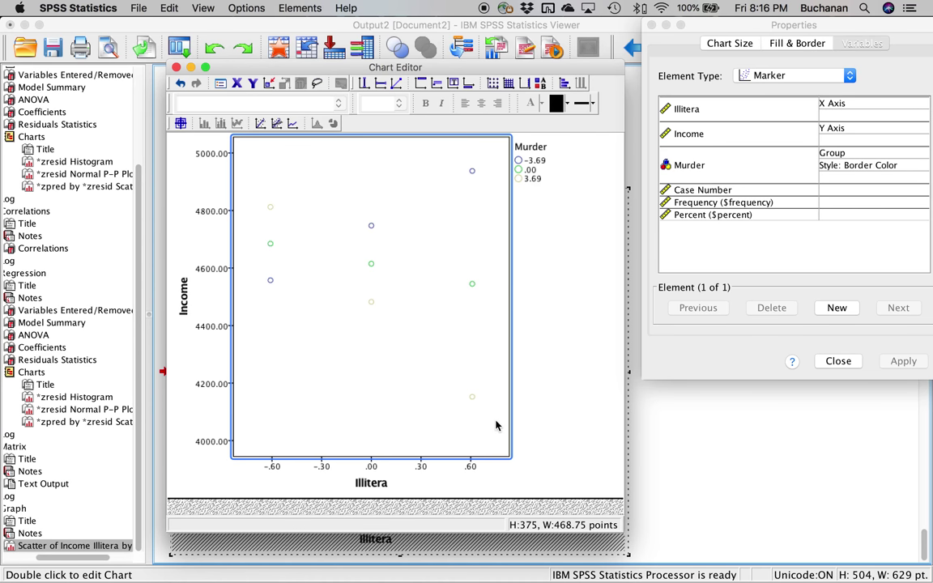
Change the scatterplot's X axis title to "Illiteracy"
click(384, 484)
click(384, 484)
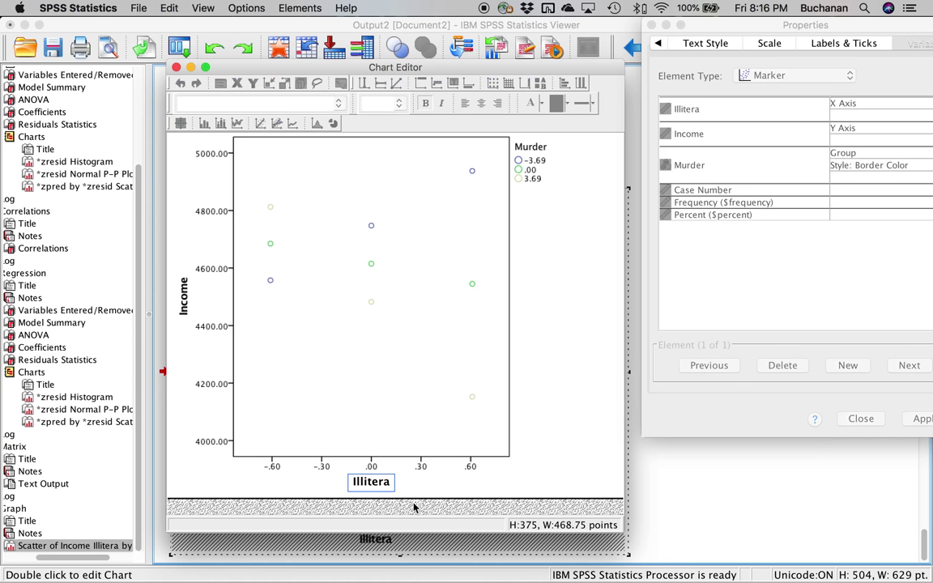
text(cy)
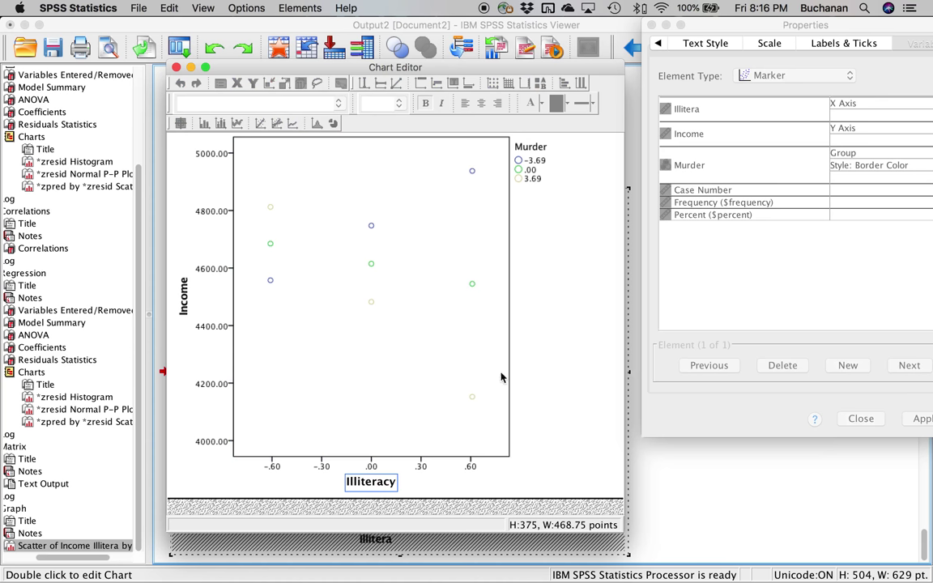
Relabel the -3.69 entry in the Murder legend as "Low -1SD Mean"
click(530, 164)
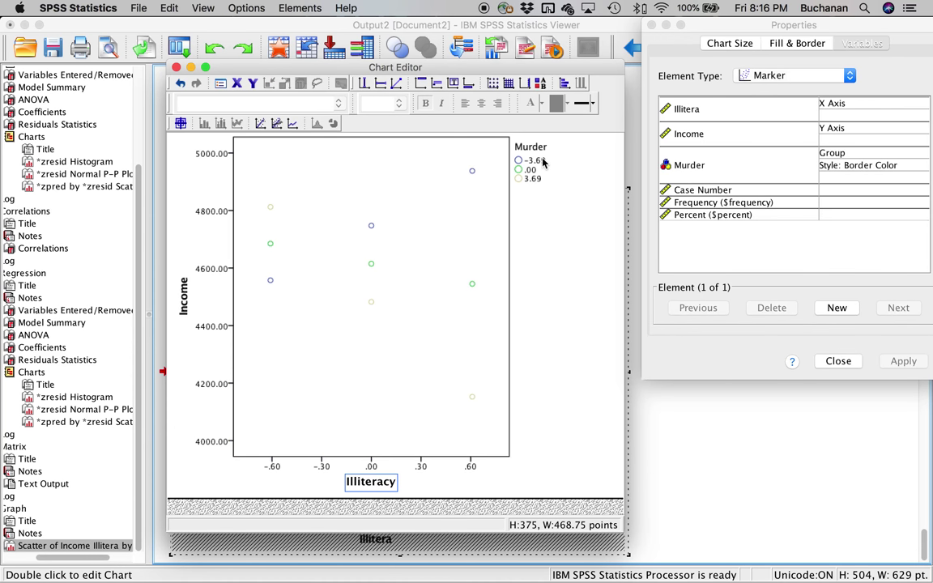
click(542, 161)
click(544, 161)
key(BackSpace)
key(BackSpace)
key(BackSpace)
text(Low)
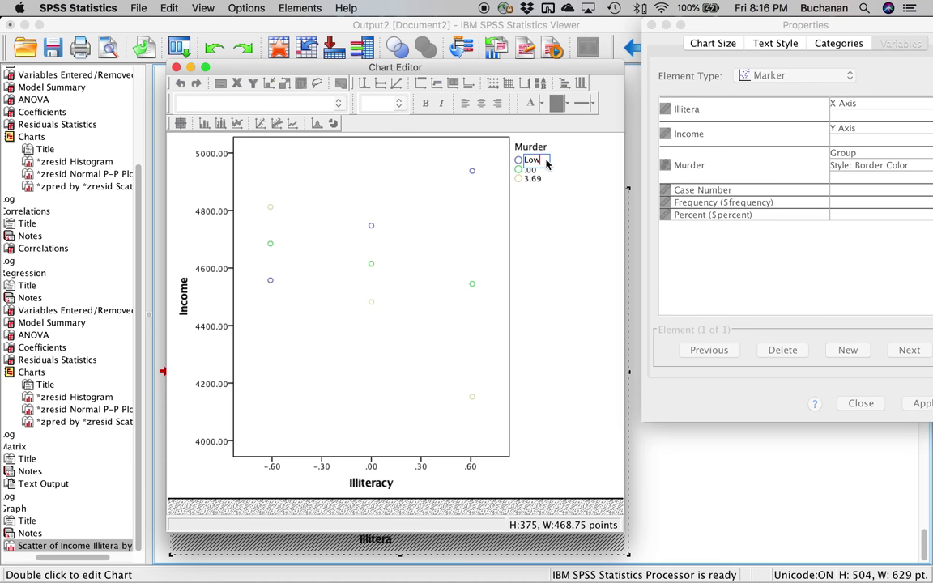
text( - 1SD Mean)
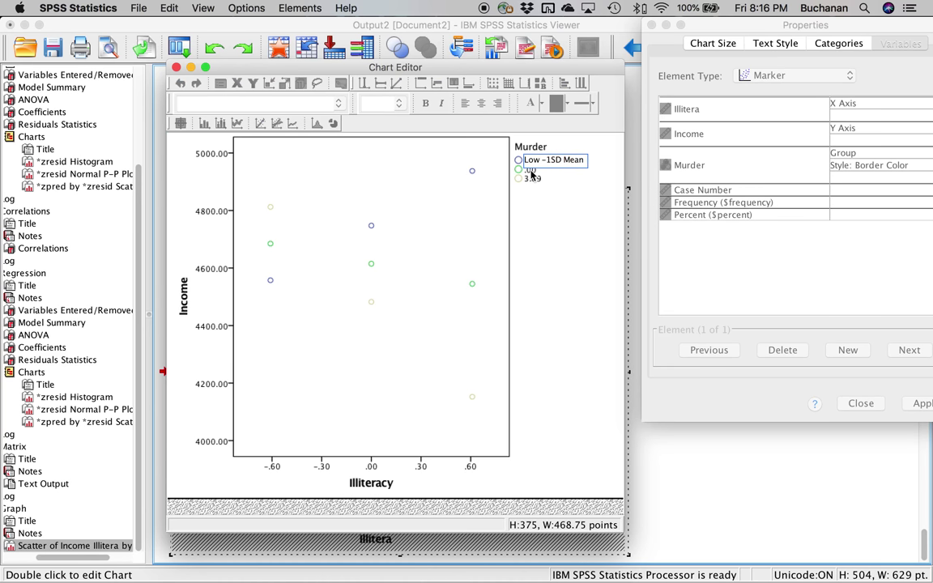
Relabel the .00 entry in the Murder legend as "Average Mean"
click(531, 174)
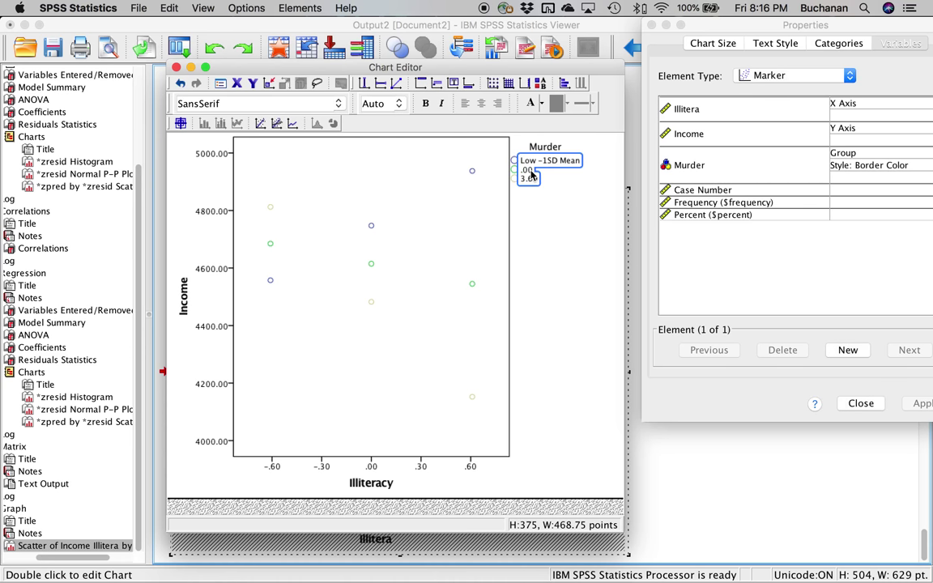
click(528, 169)
key(BackSpace)
key(BackSpace)
key(BackSpace)
text(Average Mean)
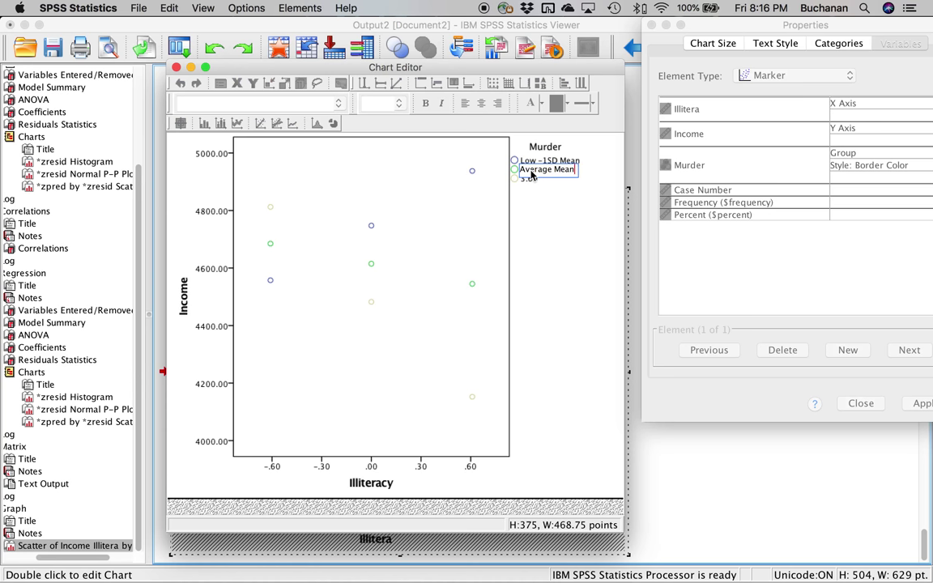
click(532, 180)
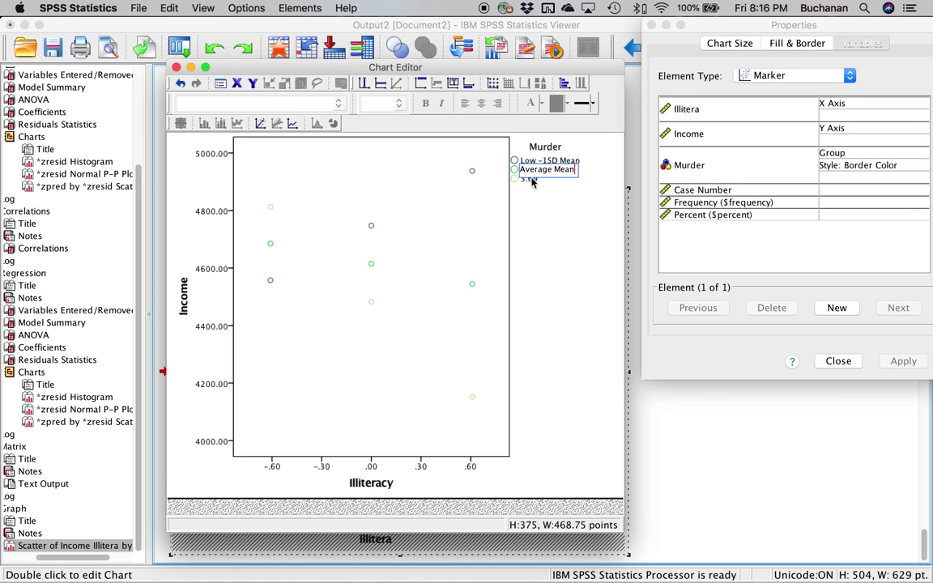
Relabel the 3.69 entry in the Murder legend as "High +1SD Above Mean"
click(531, 180)
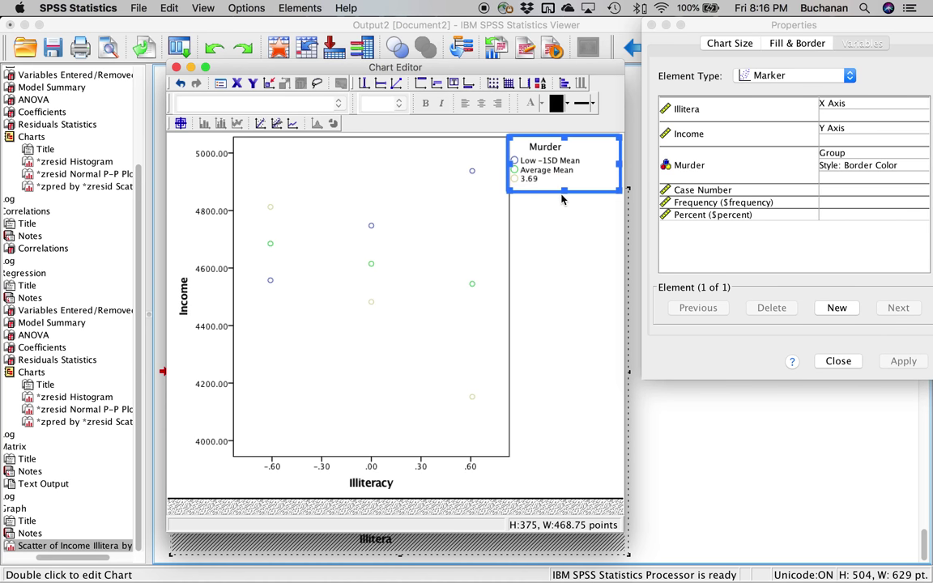
click(522, 192)
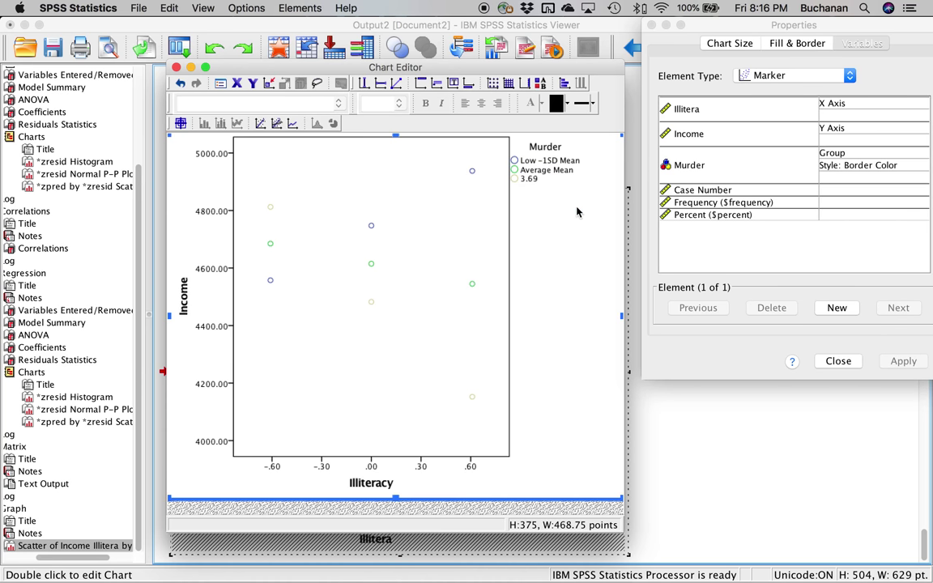
click(529, 179)
click(528, 180)
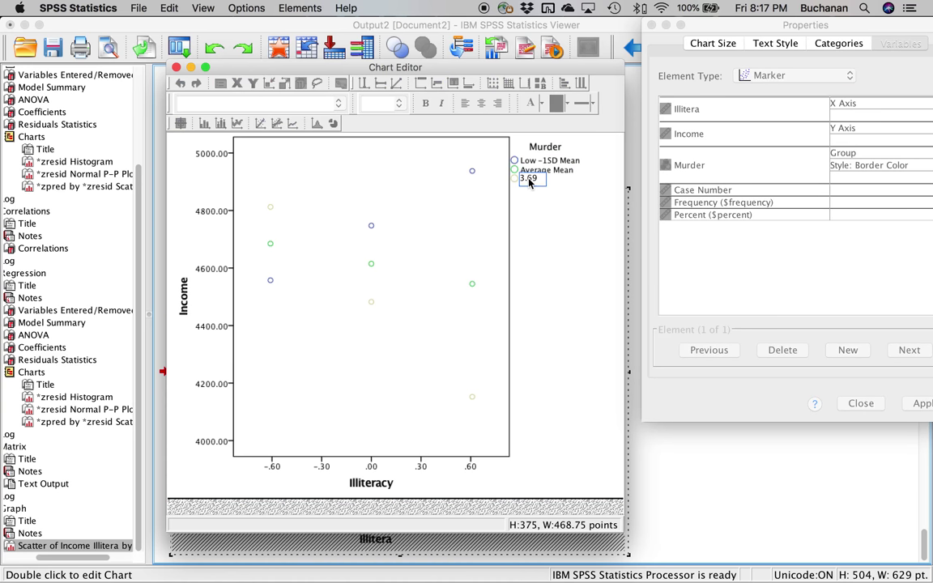
key(BackSpace)
text(High)
text( + )
text(1SD Ave)
text(ve Mean)
click(562, 260)
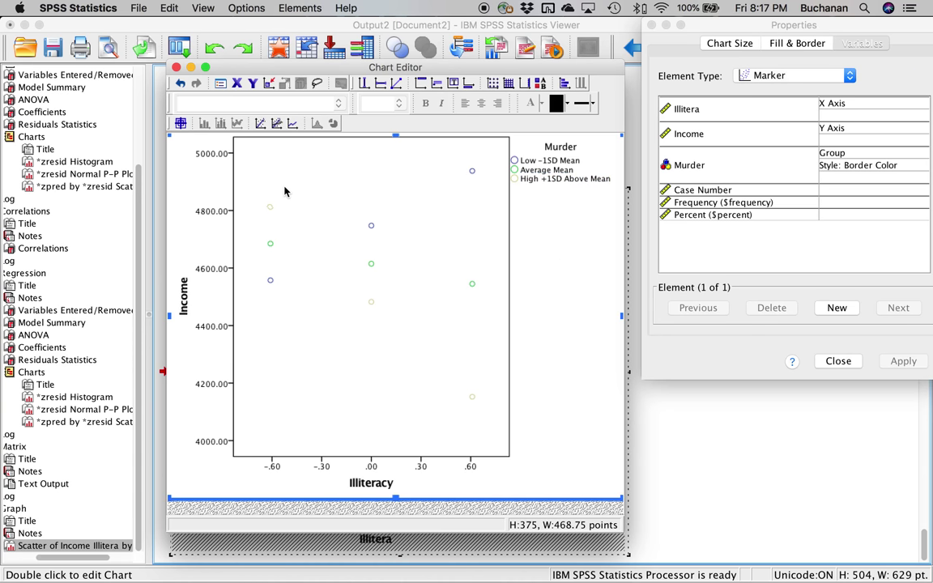
Try adding a linear fit line at total to the scatterplot, and select its attached equation label
click(259, 123)
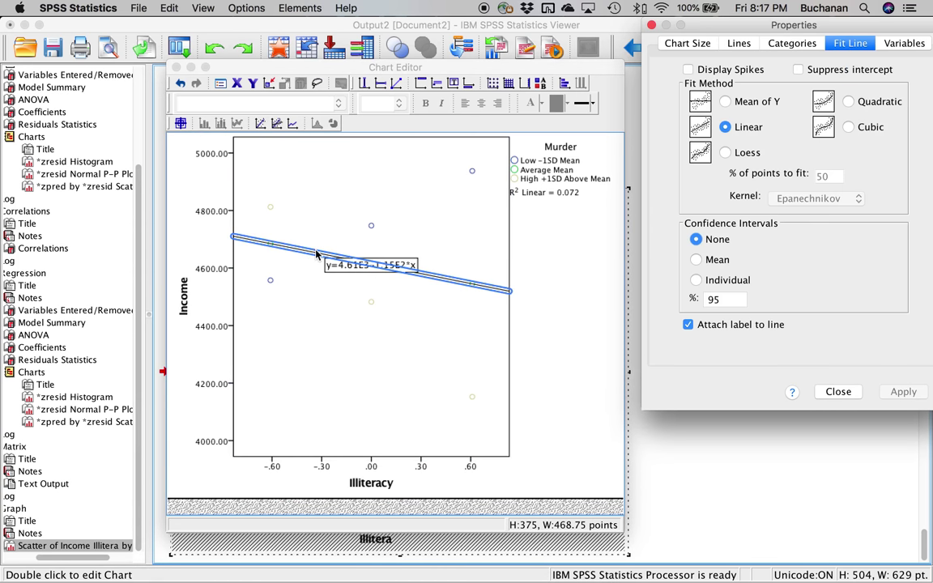
click(399, 272)
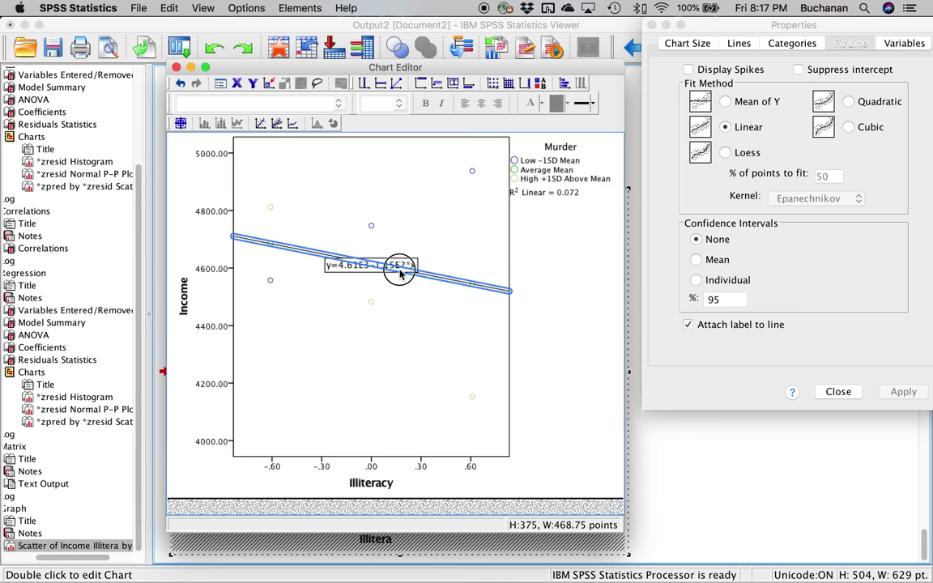
click(402, 265)
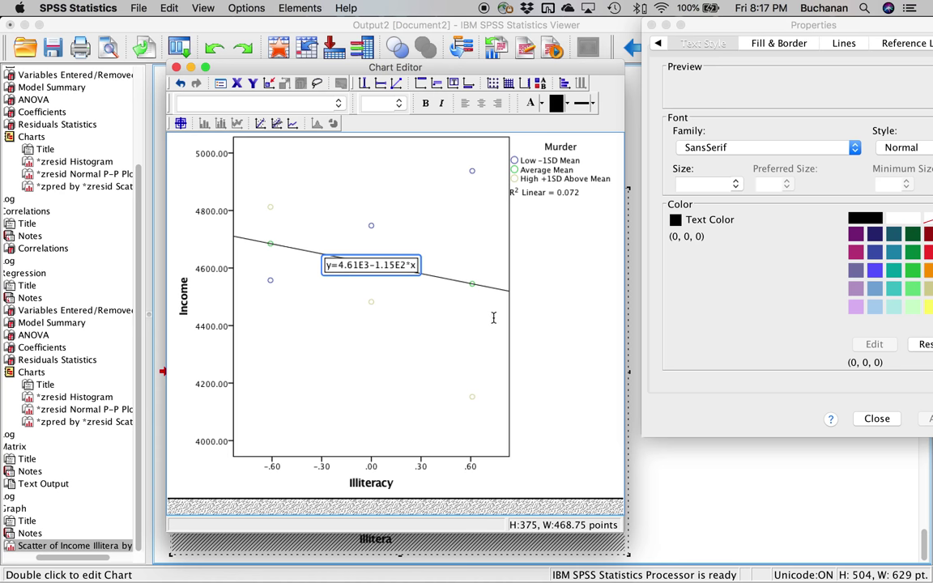
click(599, 340)
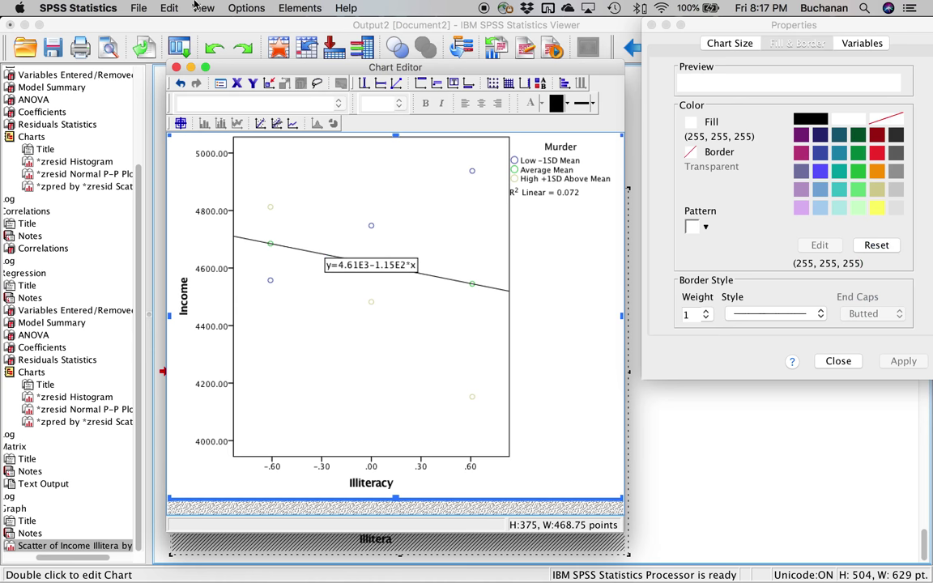
Bring the Chart Editor back in front of the output viewer and close the Properties window
click(214, 47)
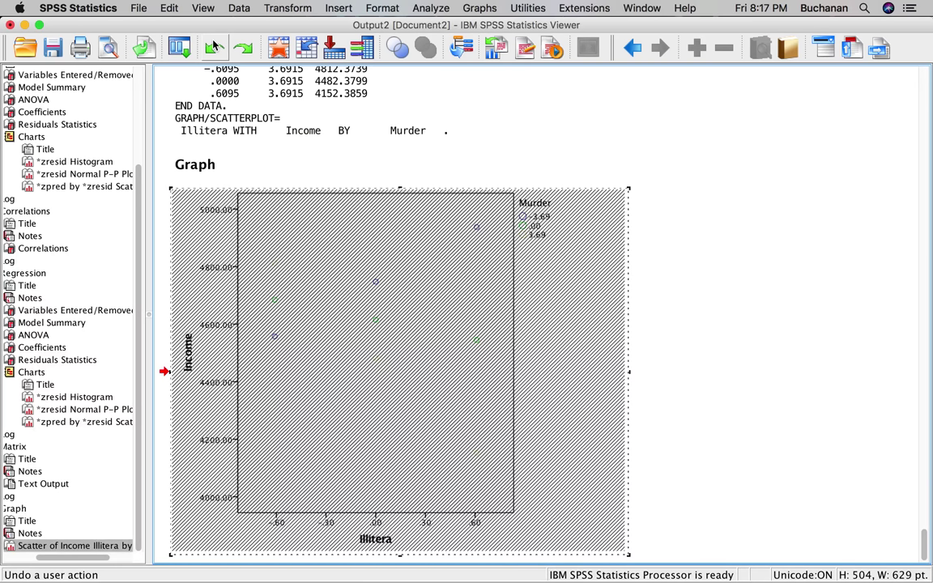
mouse_move(507, 551)
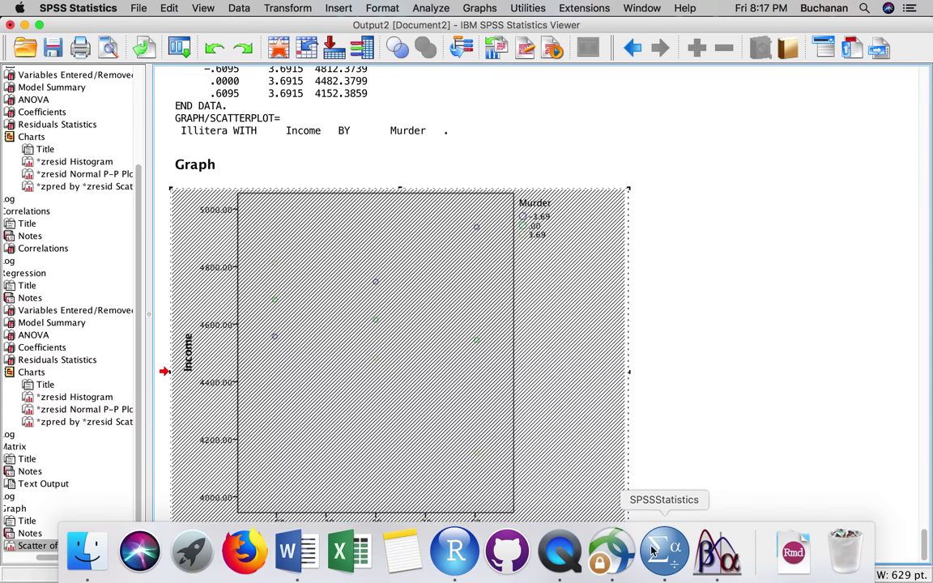
key(ctrl+Up)
click(783, 422)
click(840, 363)
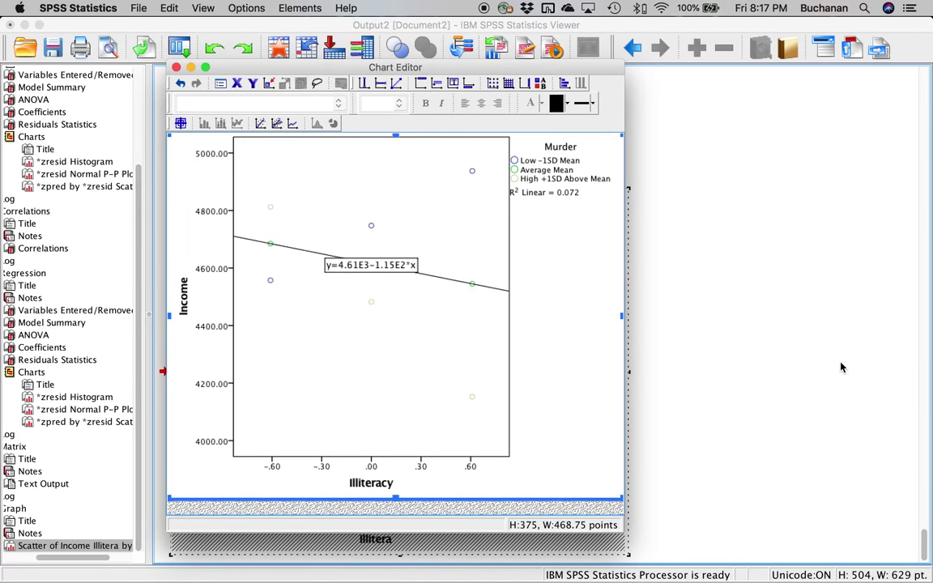
Delete the total fit line and its equation label from the scatterplot
click(364, 261)
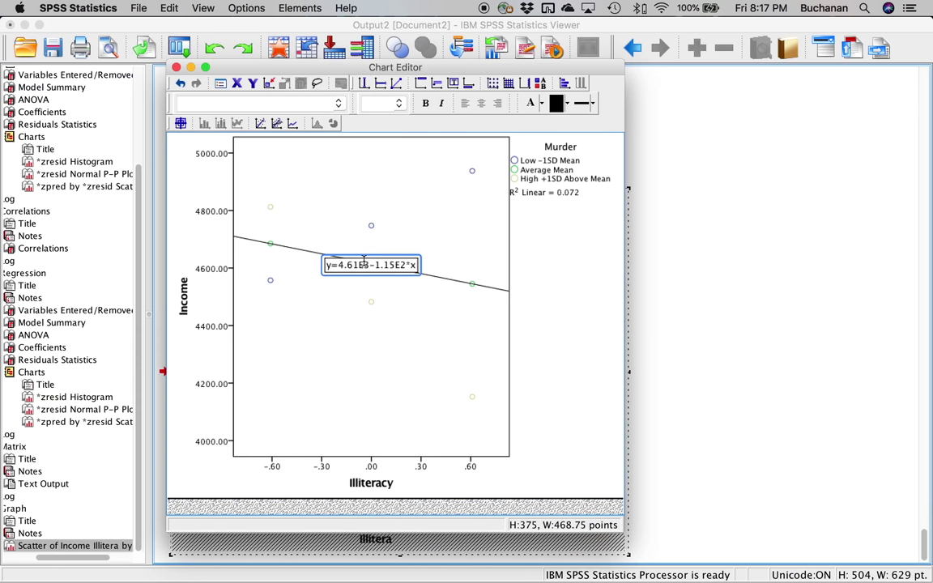
right_click(364, 261)
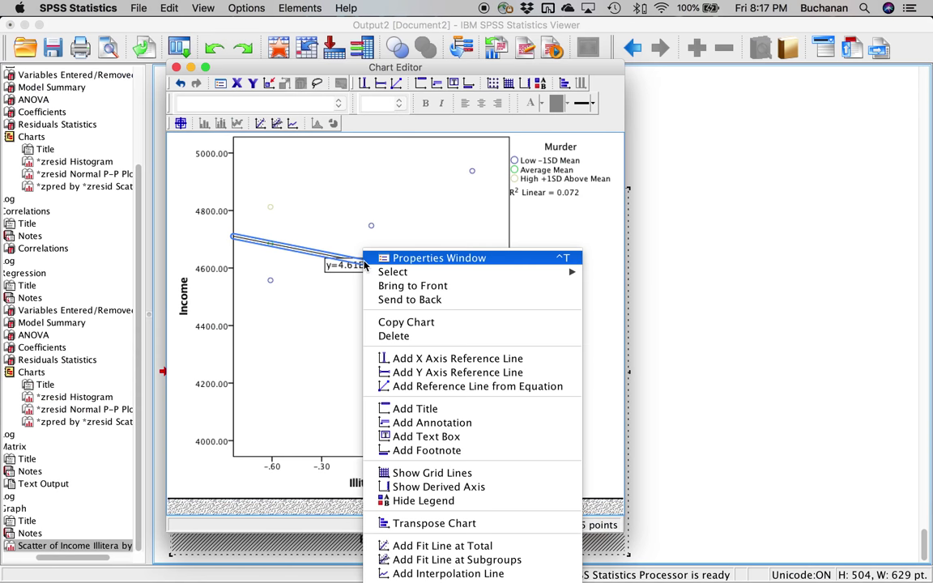
click(389, 337)
click(552, 312)
click(554, 315)
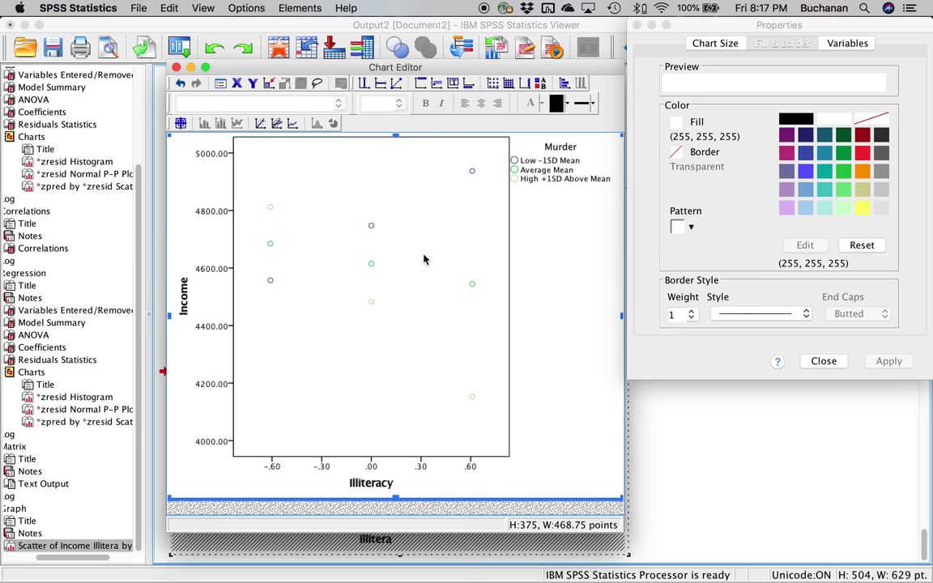
Close the Properties window and the Chart Editor, and select the edited scatterplot in the output
click(819, 362)
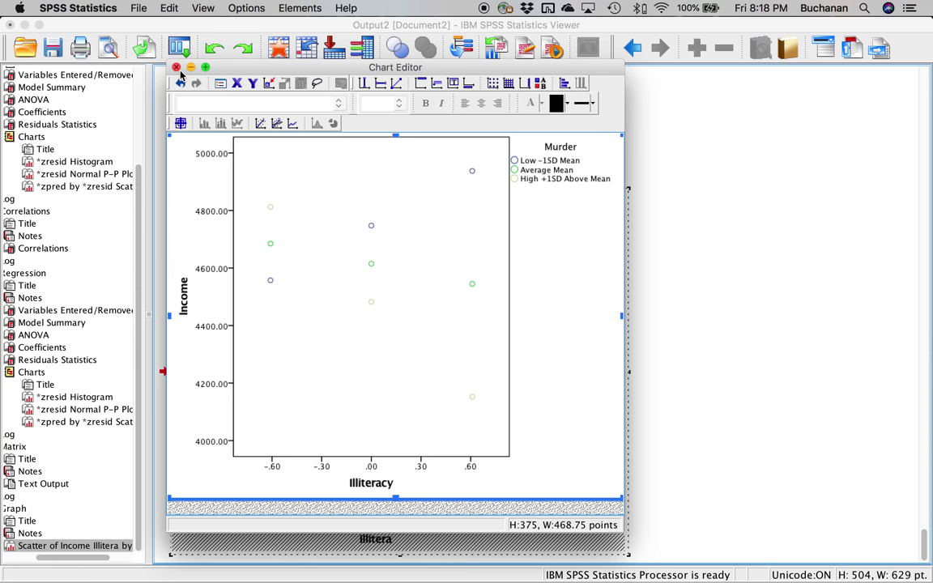
click(177, 67)
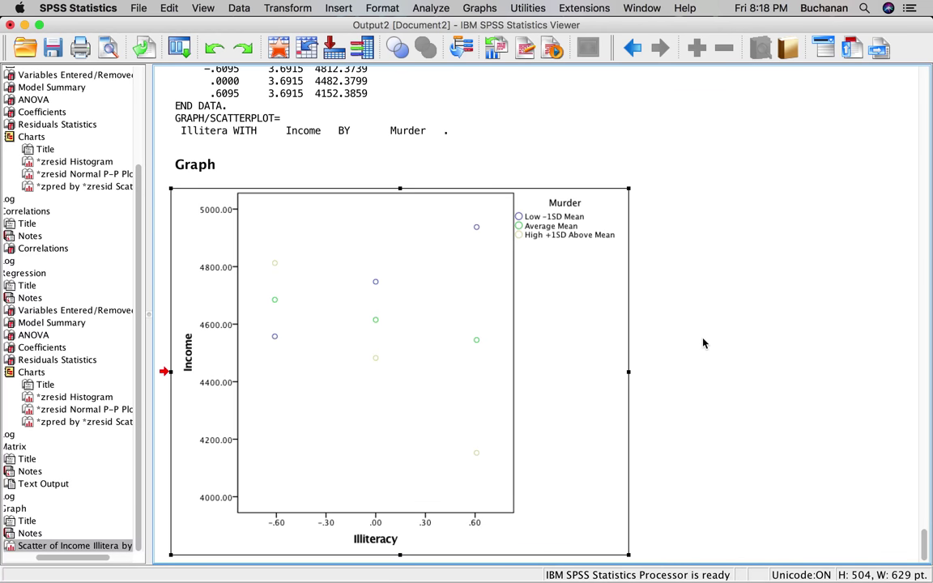
click(604, 286)
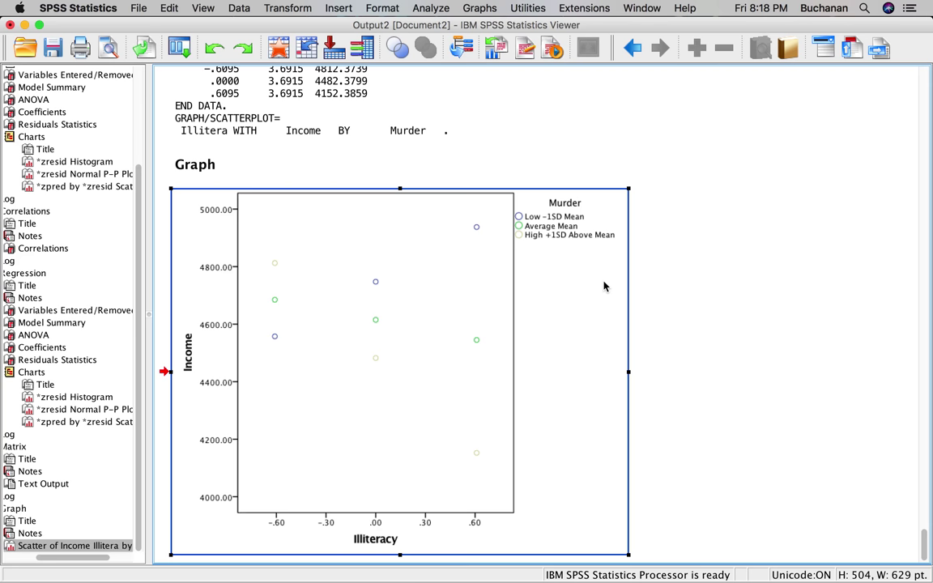
scroll(604, 286, down, 1)
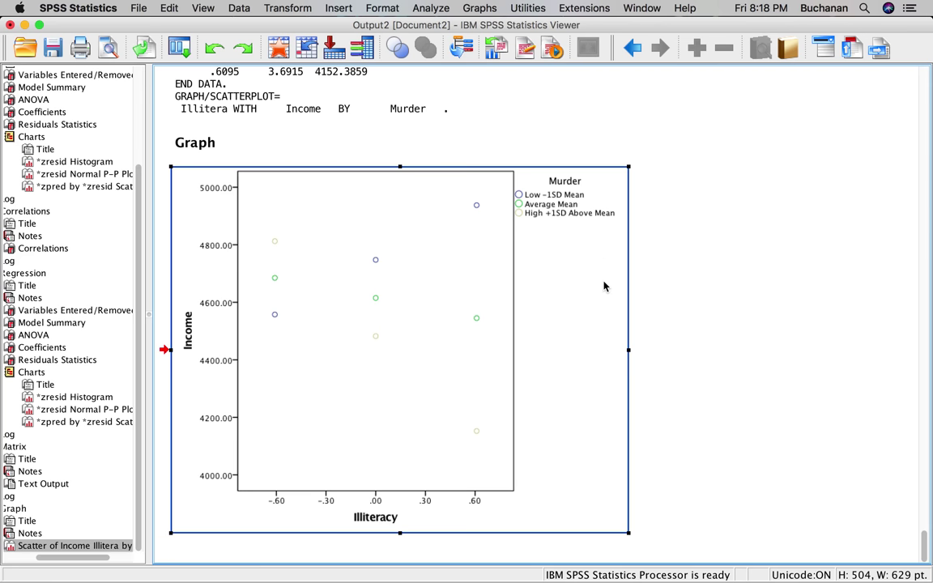
Switch to the moderation1 document in Word and go to the analysis notes below the scatterplot syntax
mouse_move(559, 577)
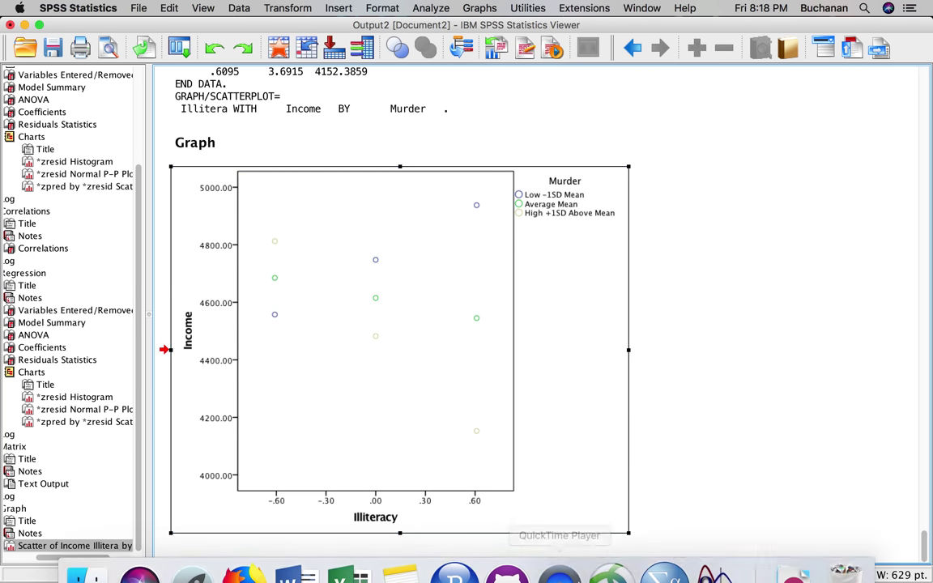
click(316, 209)
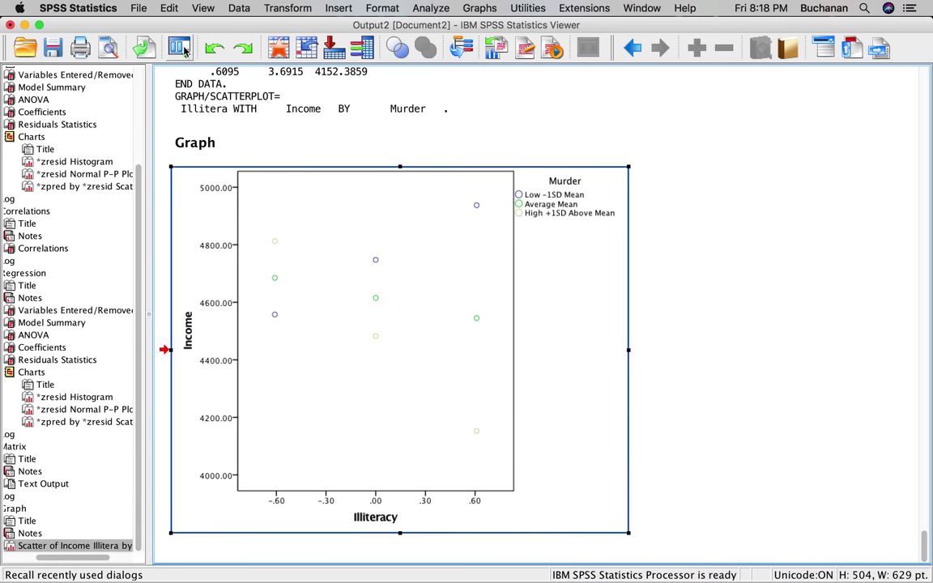
mouse_move(332, 577)
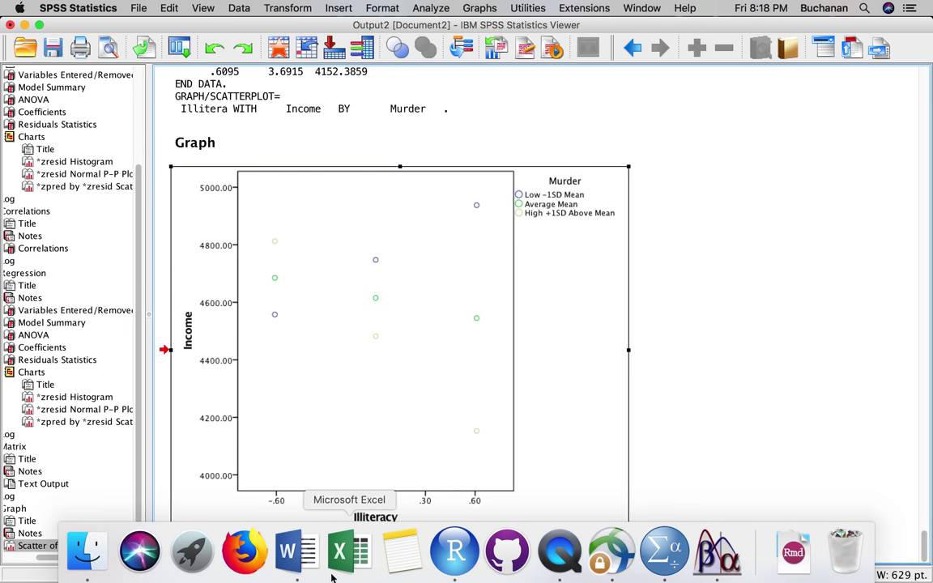
click(288, 552)
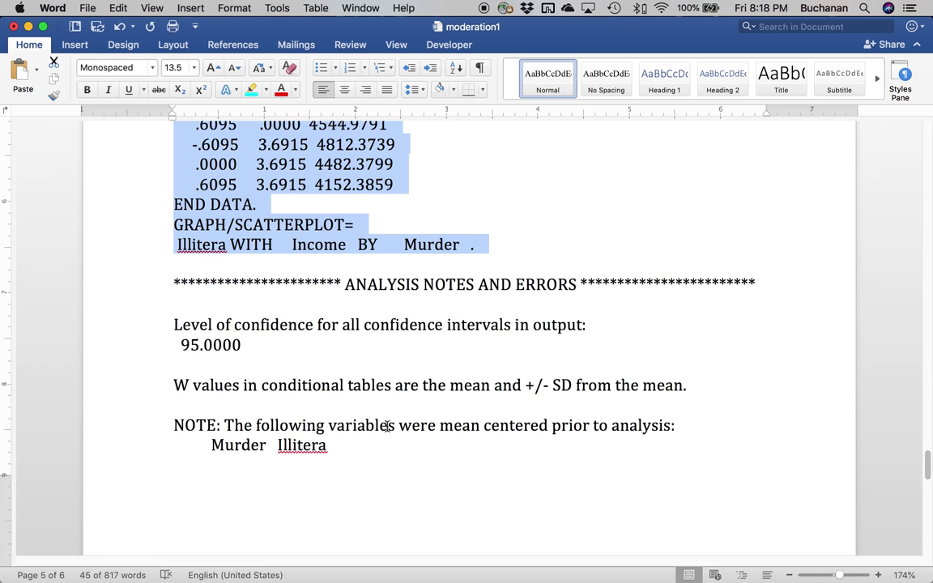
scroll(389, 428, down, 3)
scroll(389, 429, up, 3)
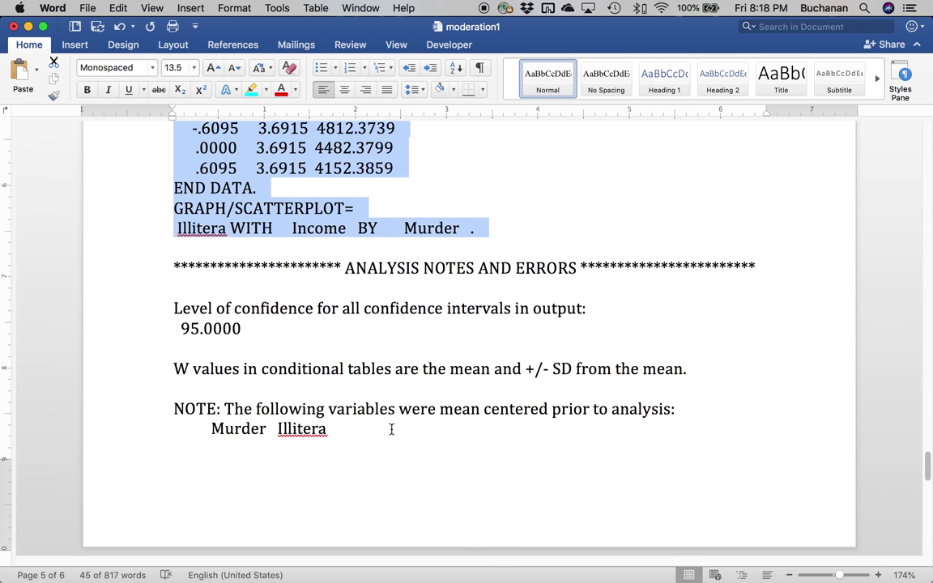